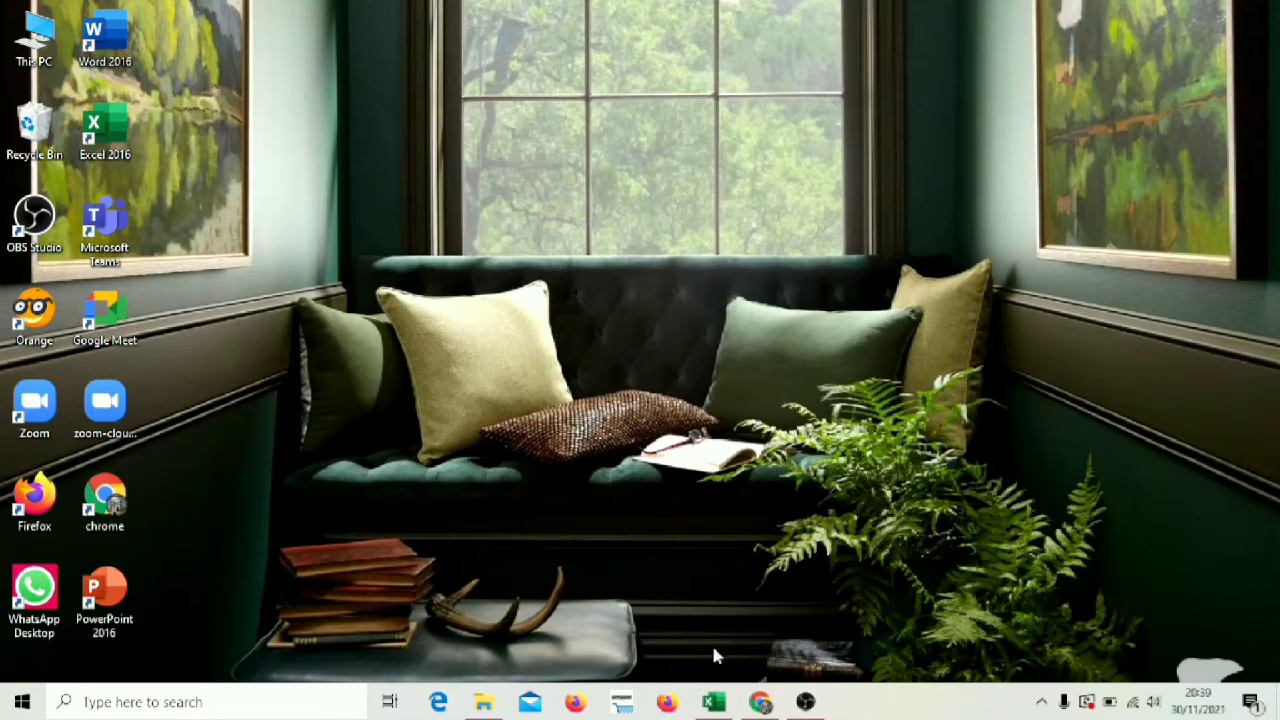
- Switch to the PKS 4 workbook in Excel and enter =AVERAGE(C4:C8) for BERAT BADAN in the RATA-RATA row, cell C9
left_click(630, 668)
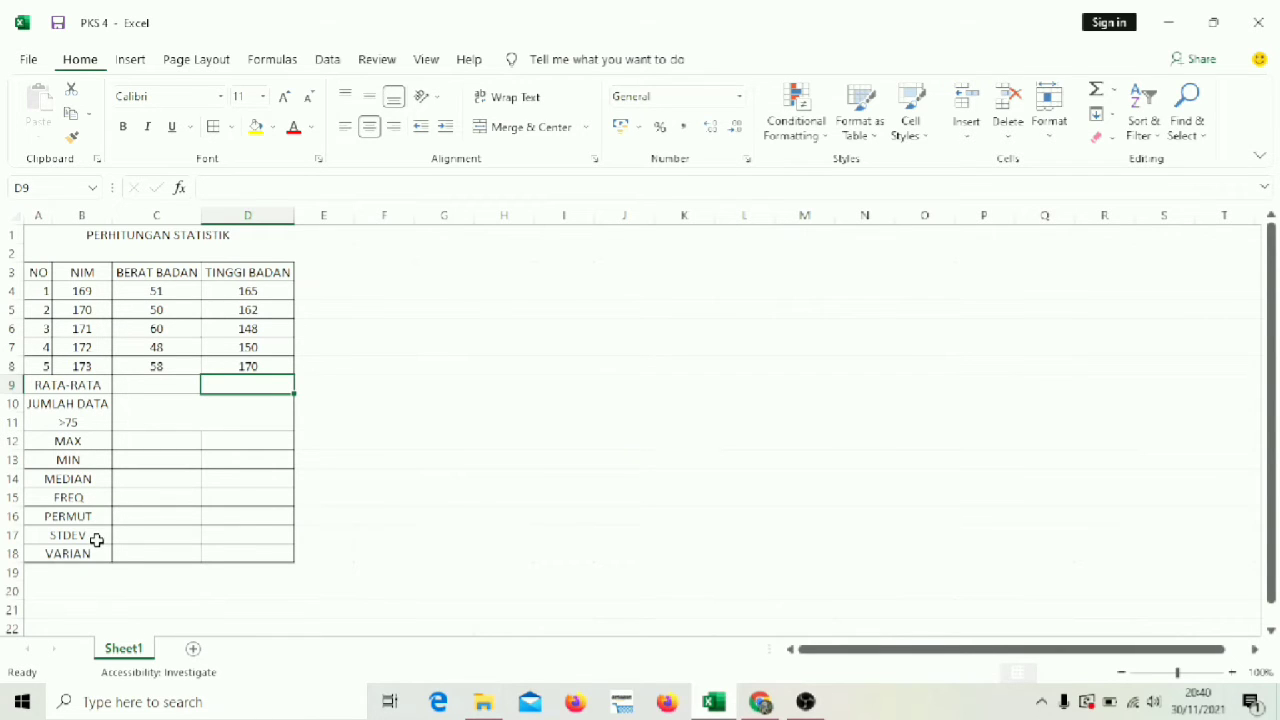
left_click(147, 384)
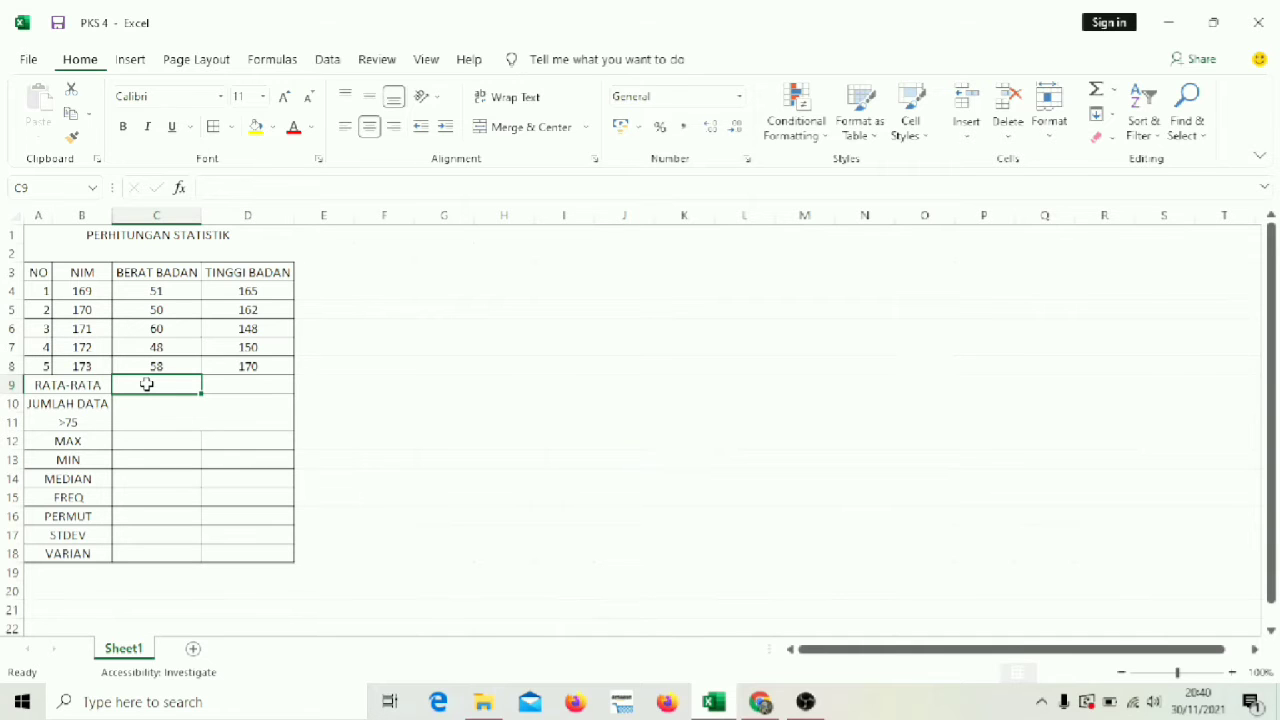
type("=")
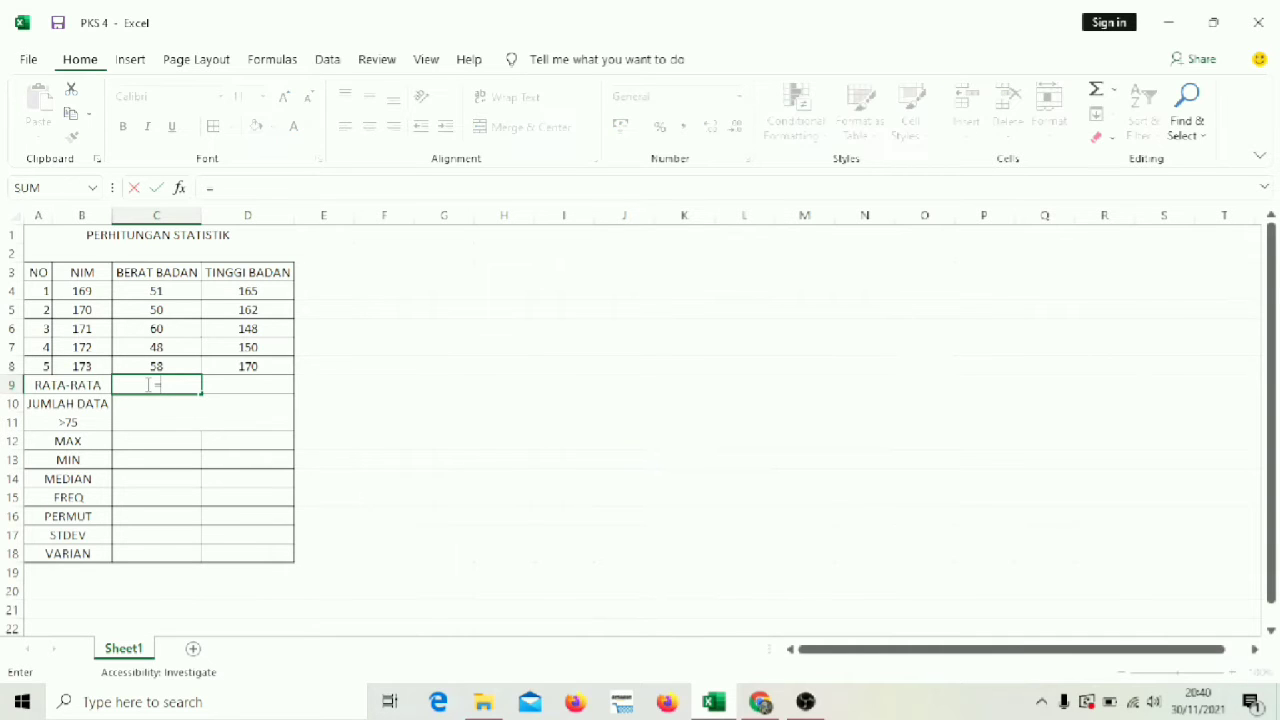
type("A")
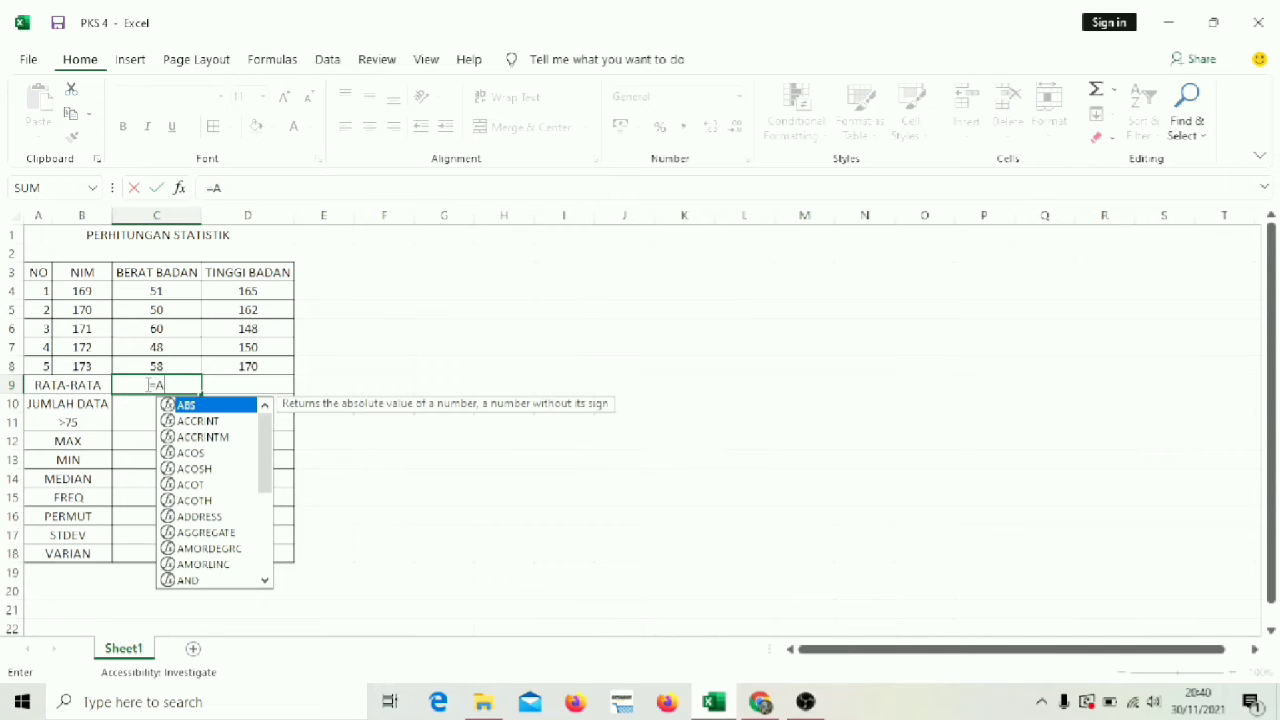
type("VER")
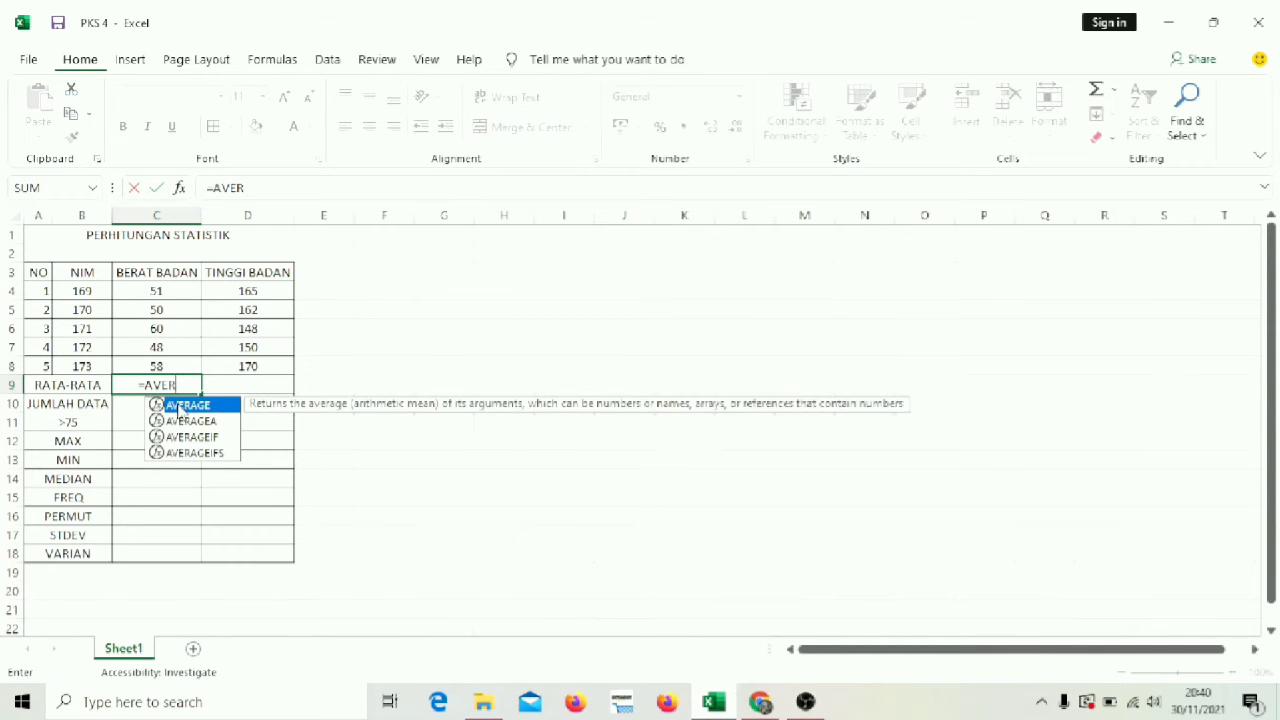
double_click(180, 407)
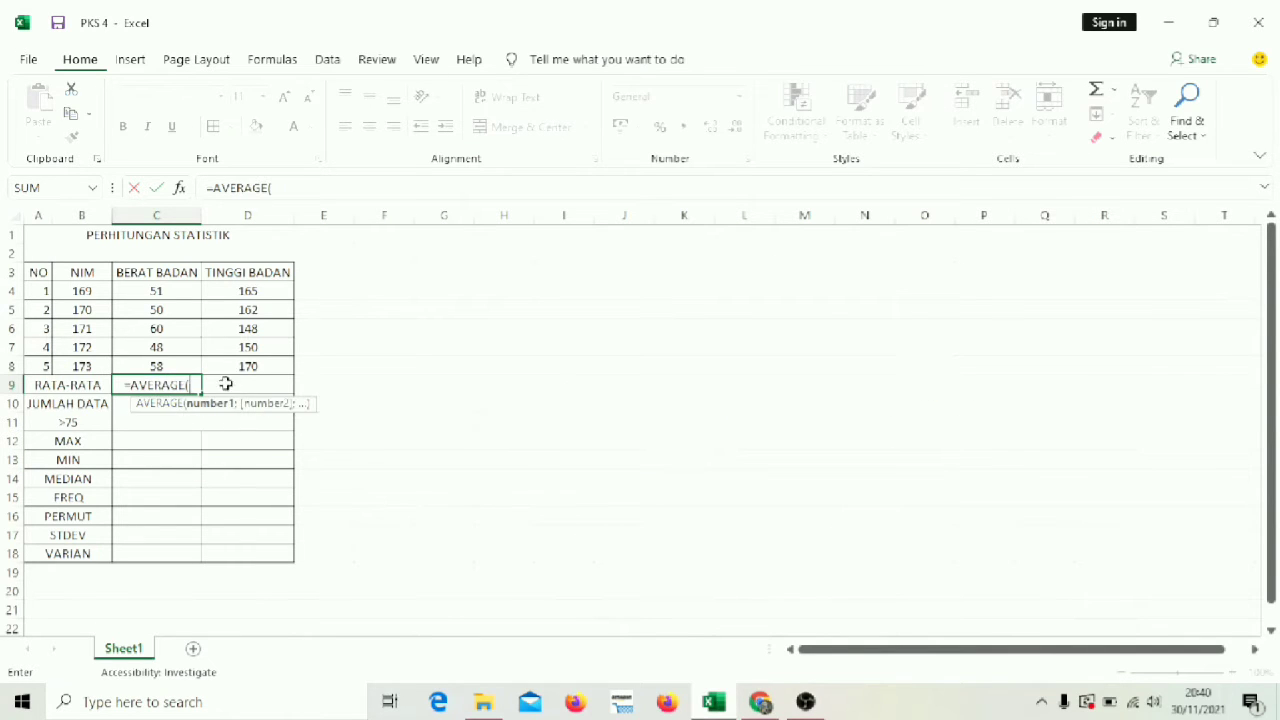
left_click(158, 290)
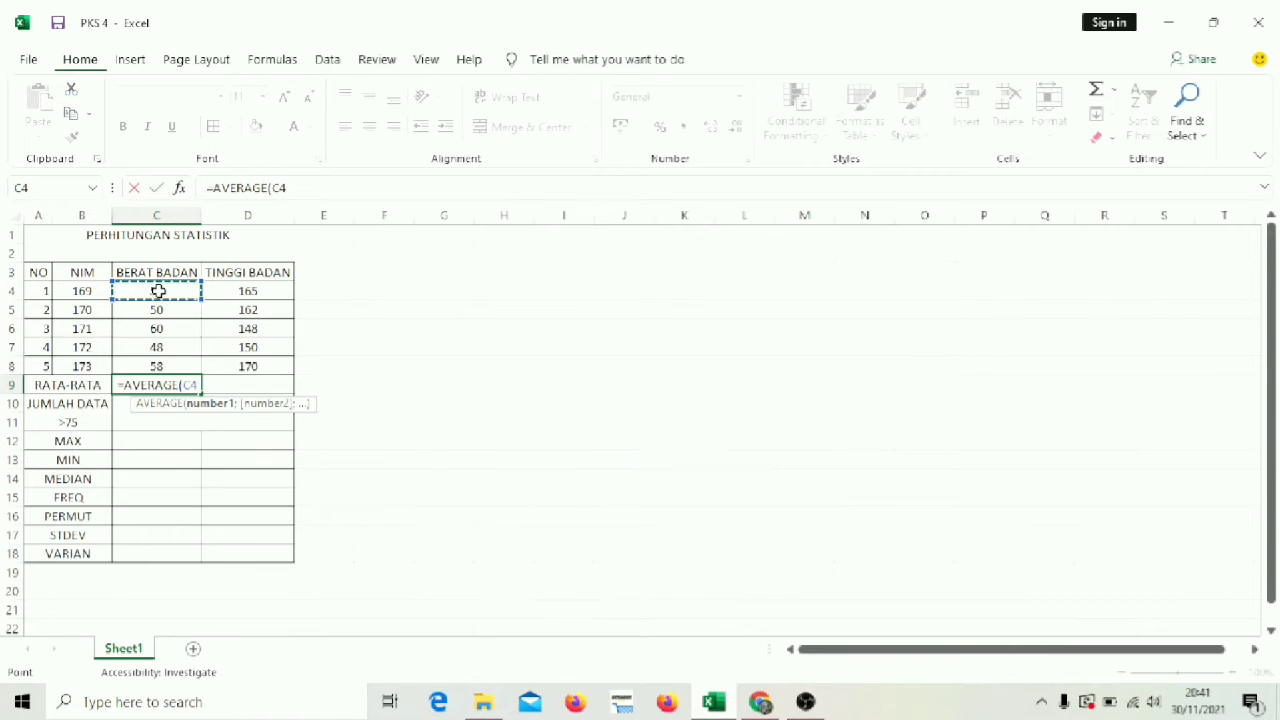
key("shift+Down")
key("shift+Down")
key("shift+Down")
key("shift+Down")
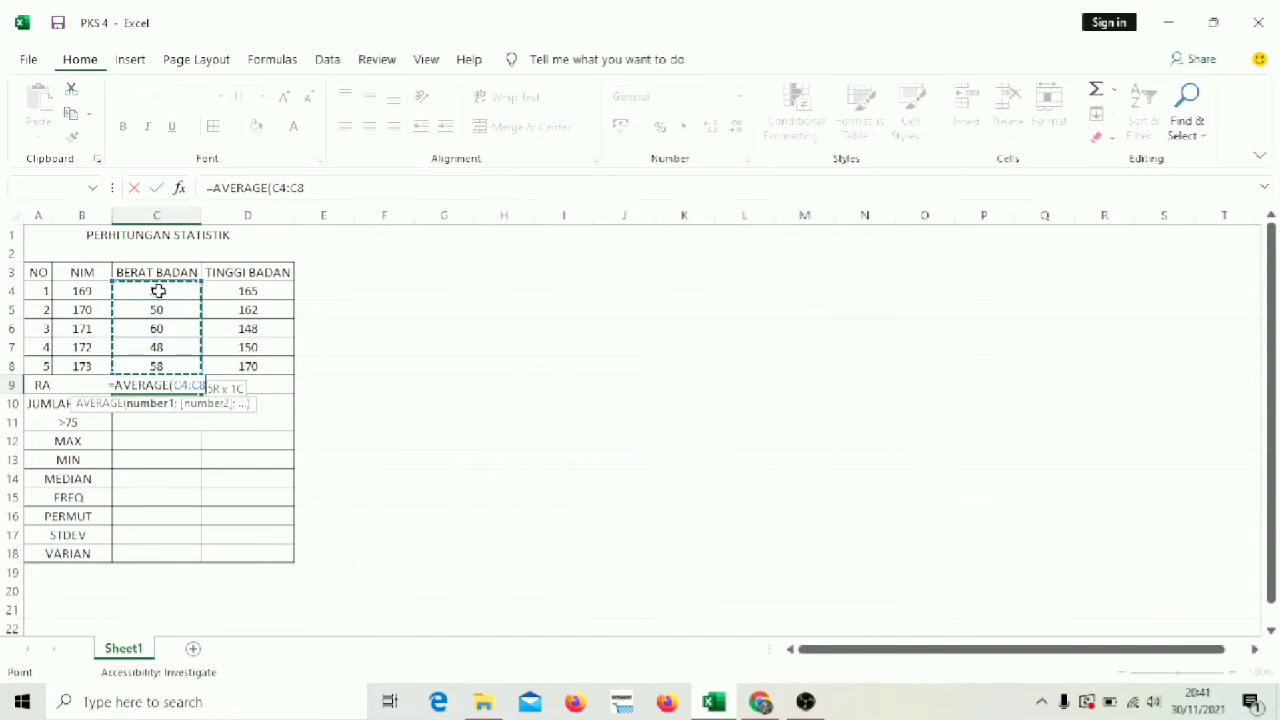
type(")")
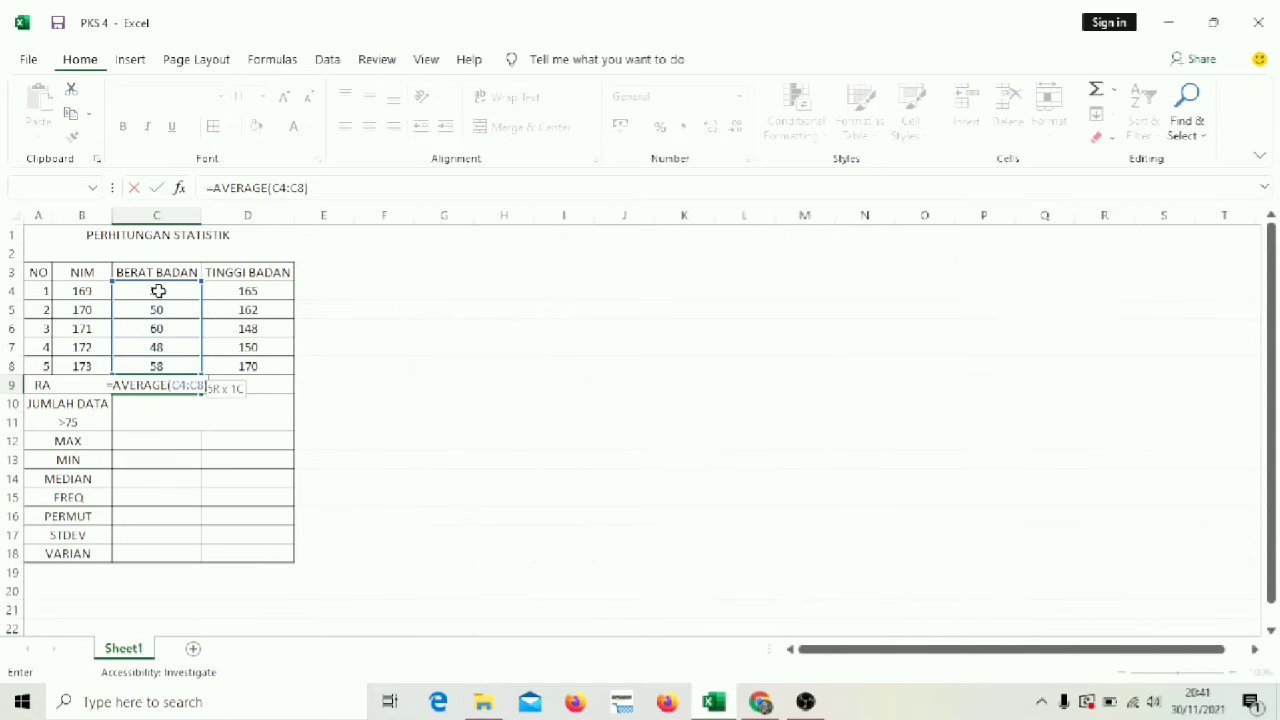
key("Return")
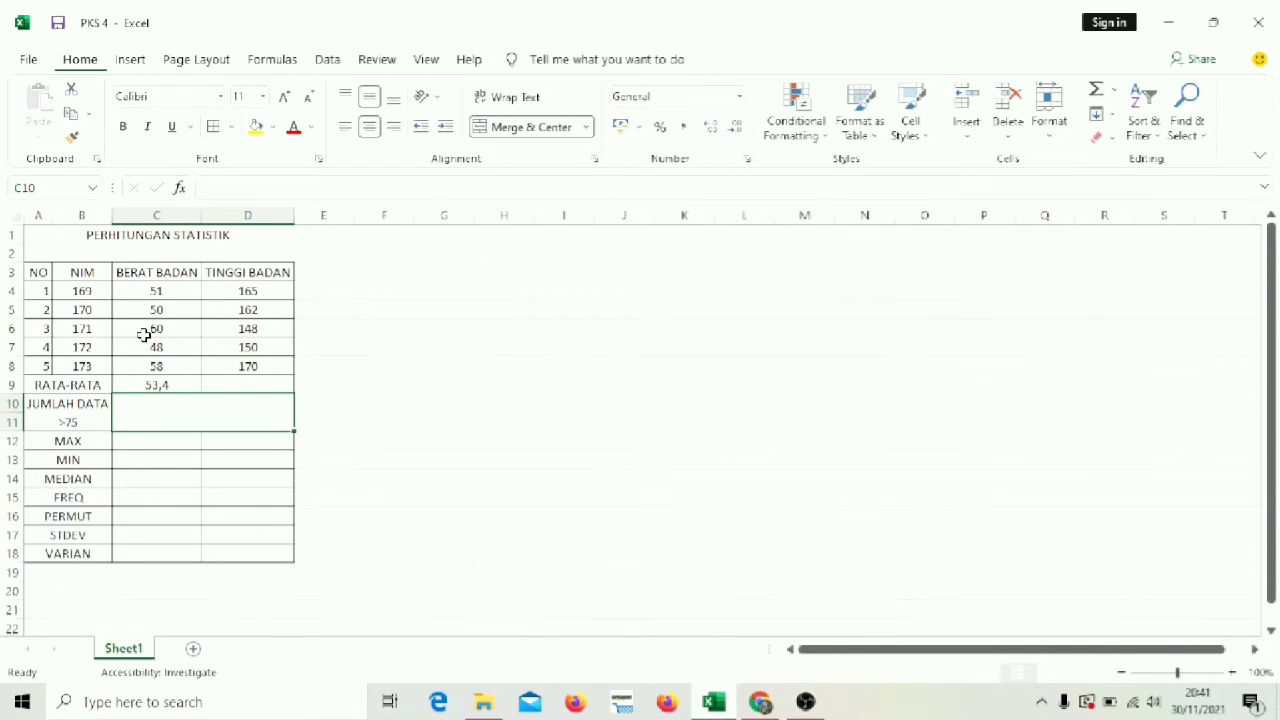
- Enter =AVERAGE(D4:D8) in cell D9 to average the TINGGI BADAN values
left_click(221, 384)
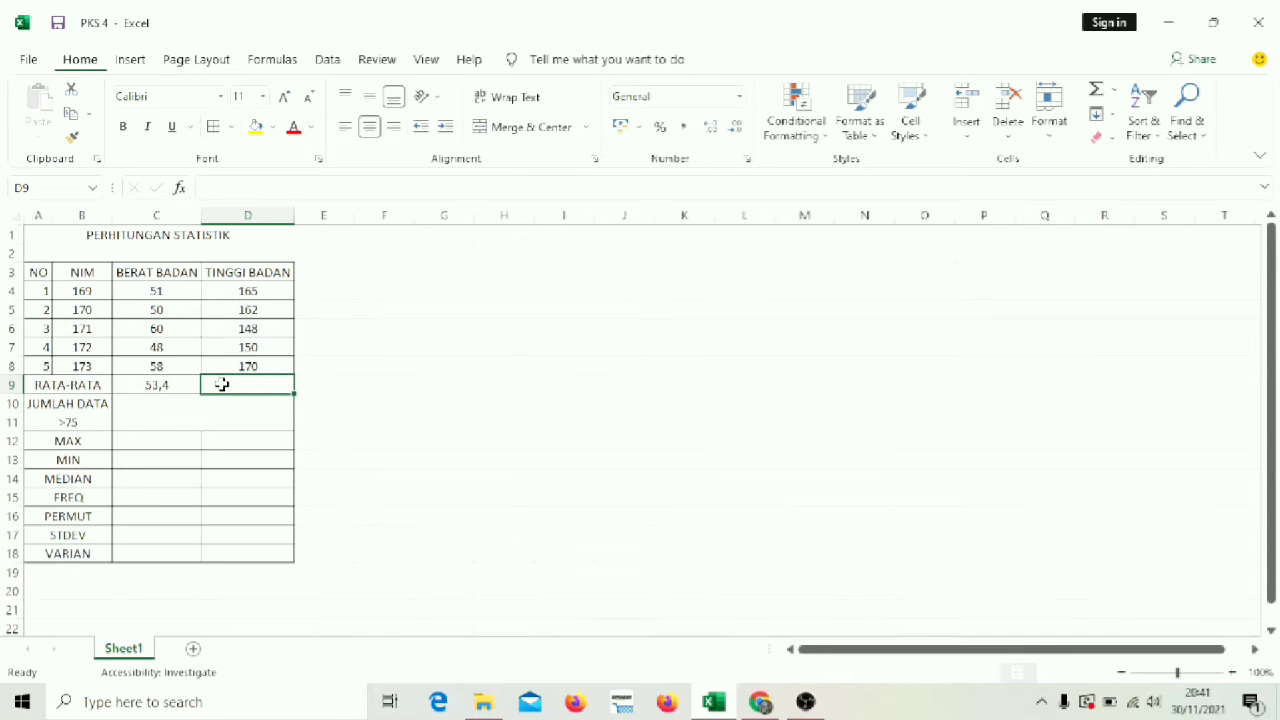
double_click(221, 384)
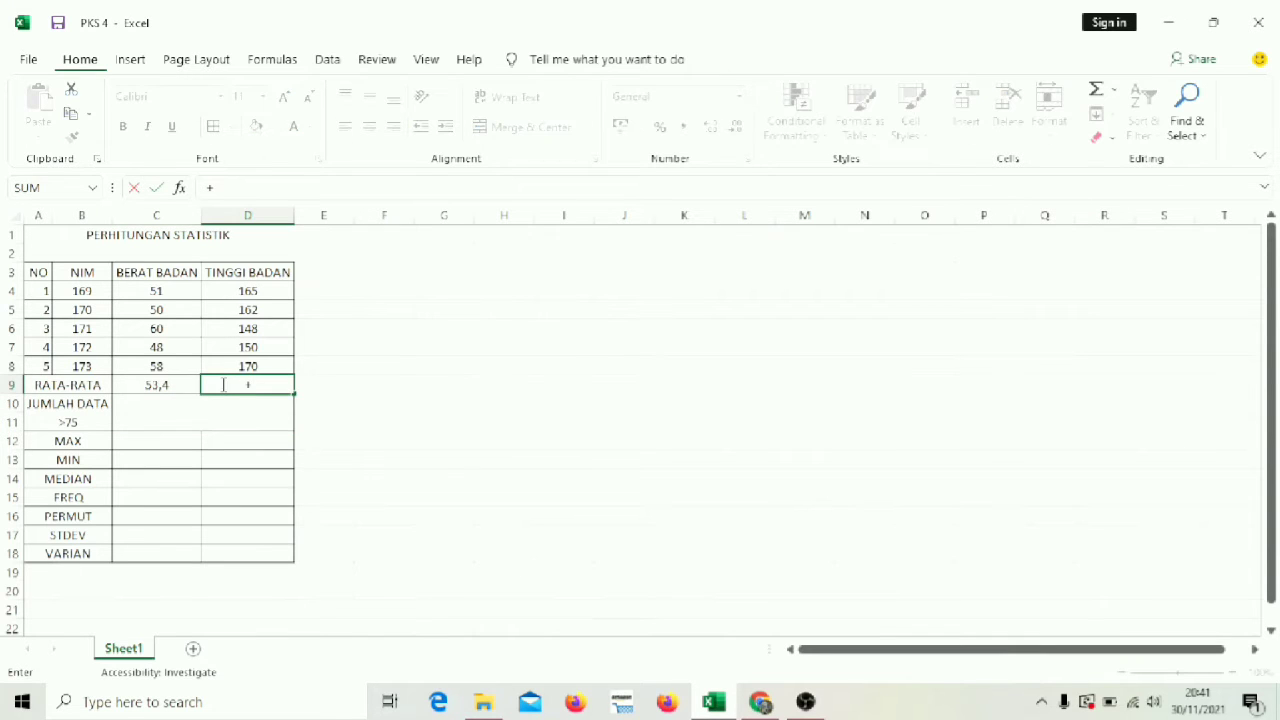
type("=AVERA")
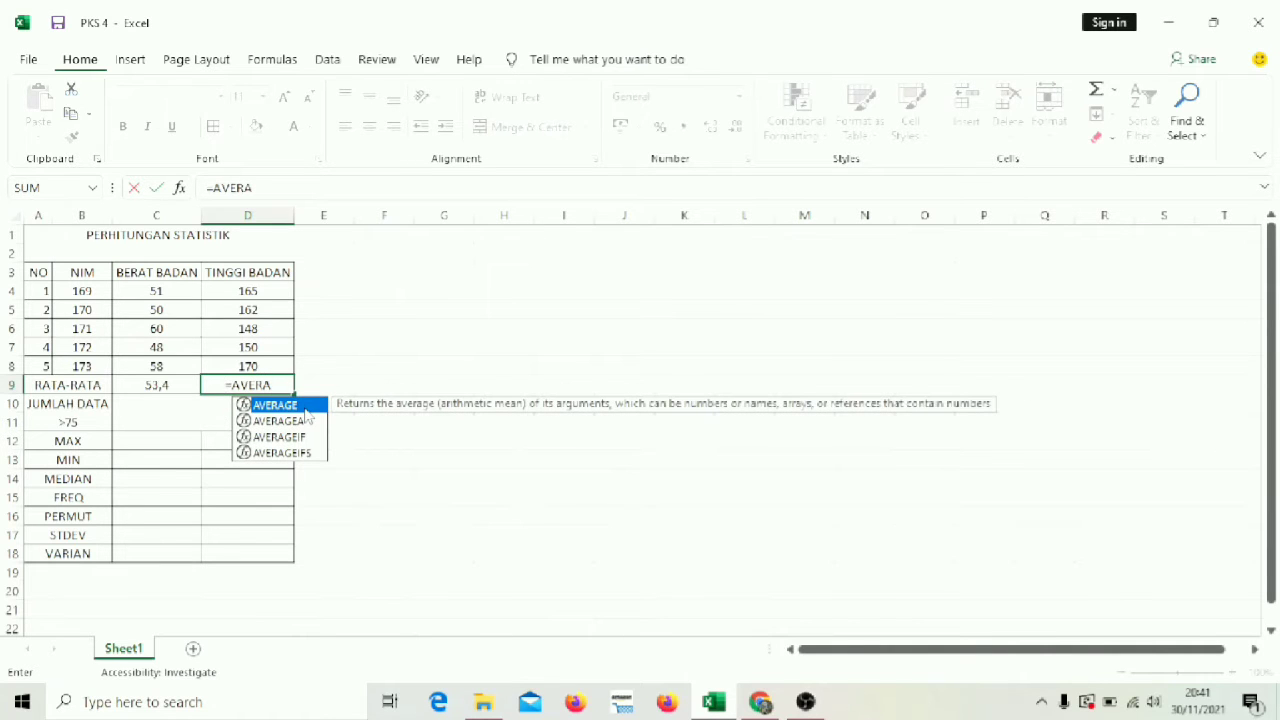
double_click(300, 404)
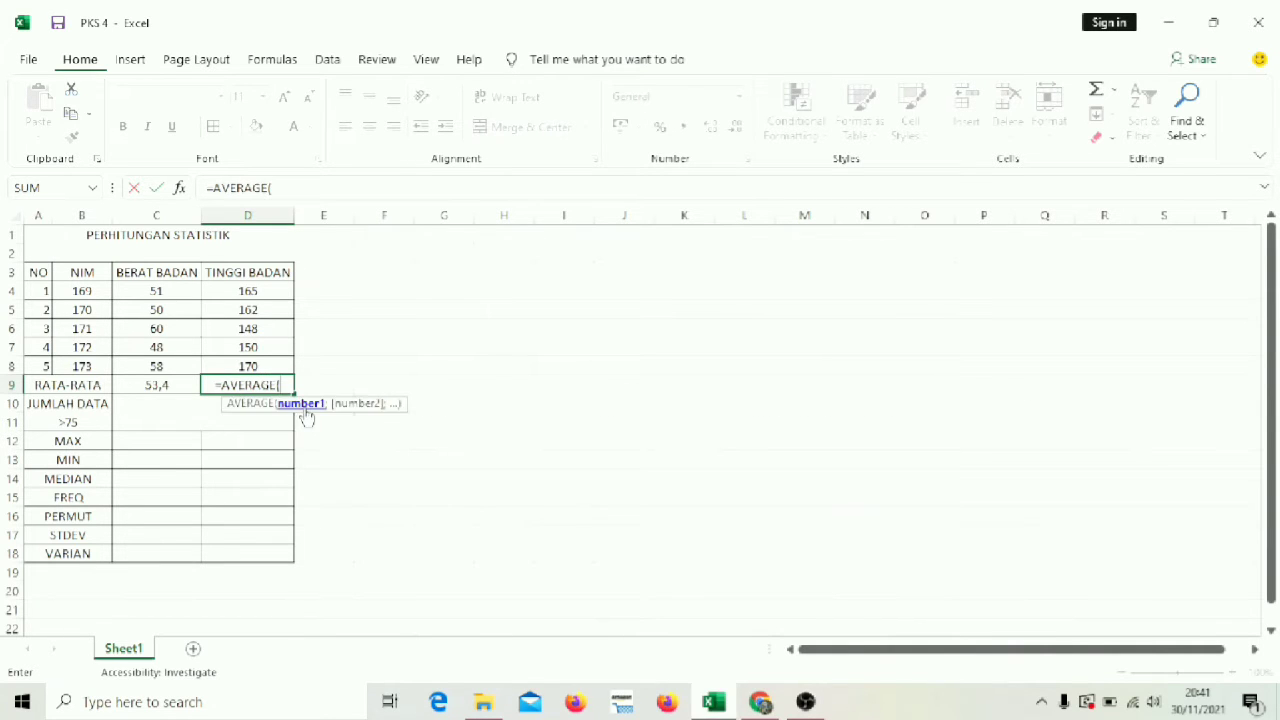
left_click(259, 289)
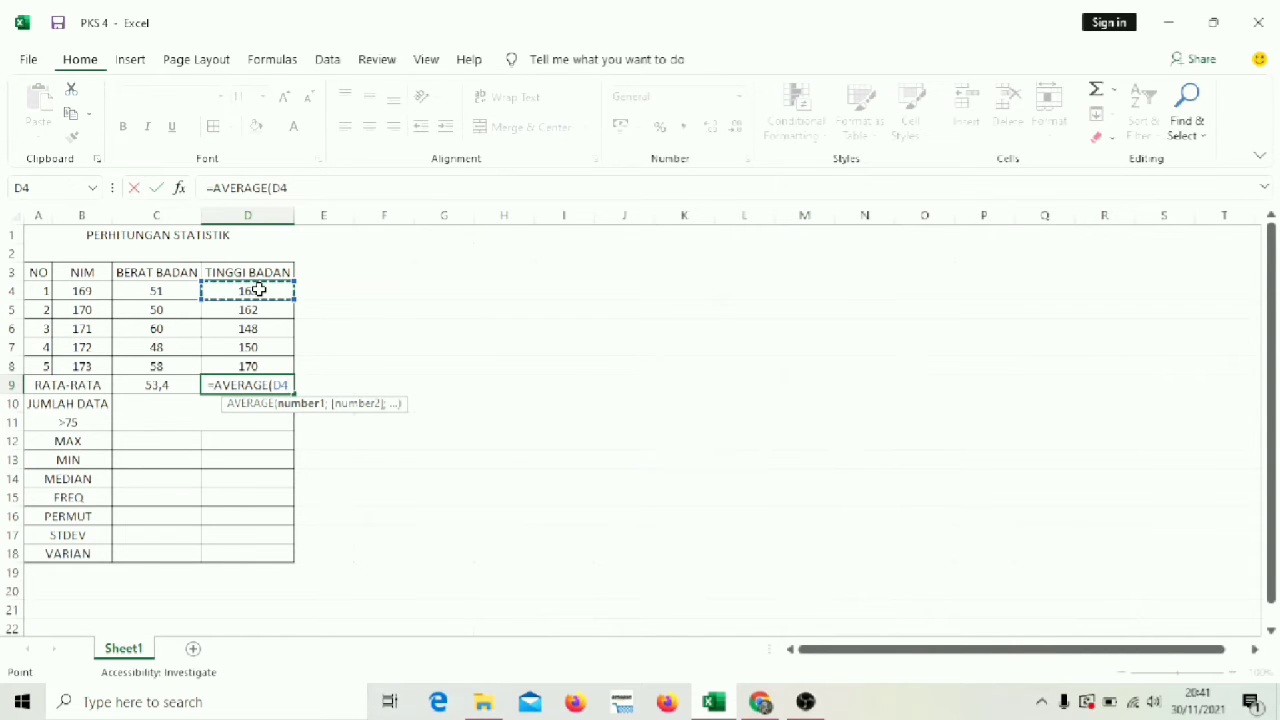
key("shift+Down")
key("shift+Down")
key("shift+Down")
key("shift+Down")
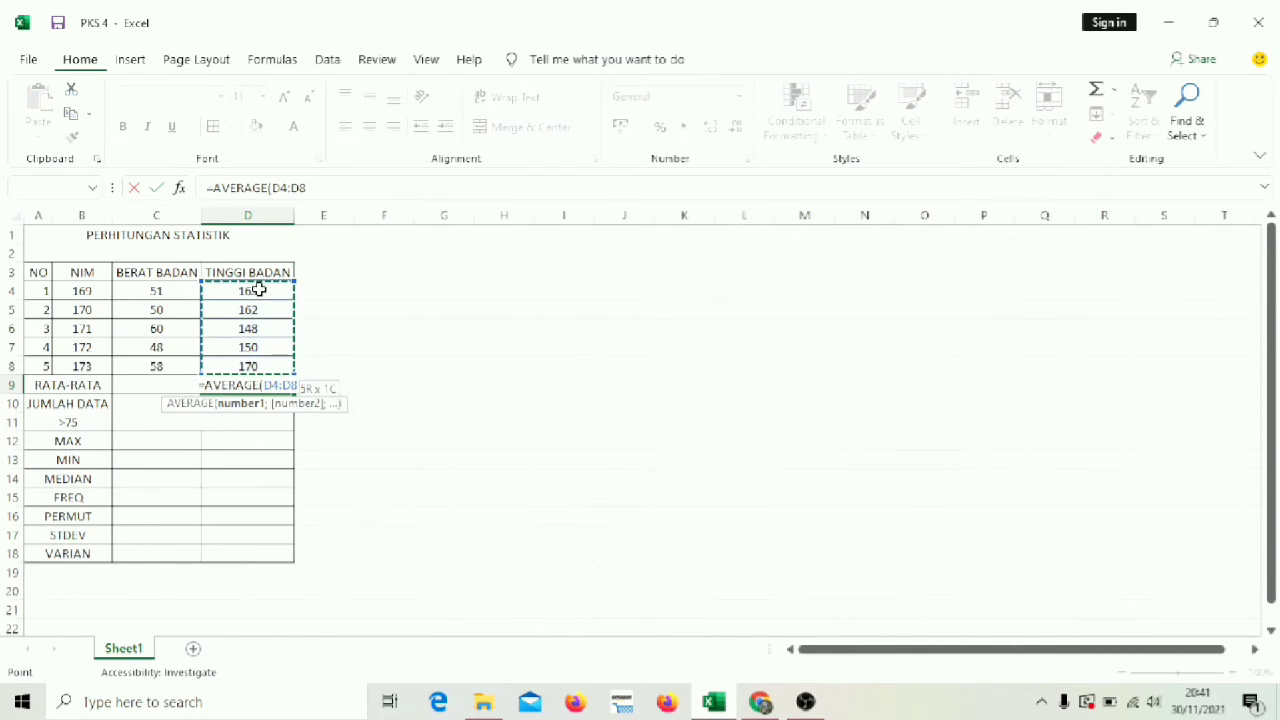
type(")")
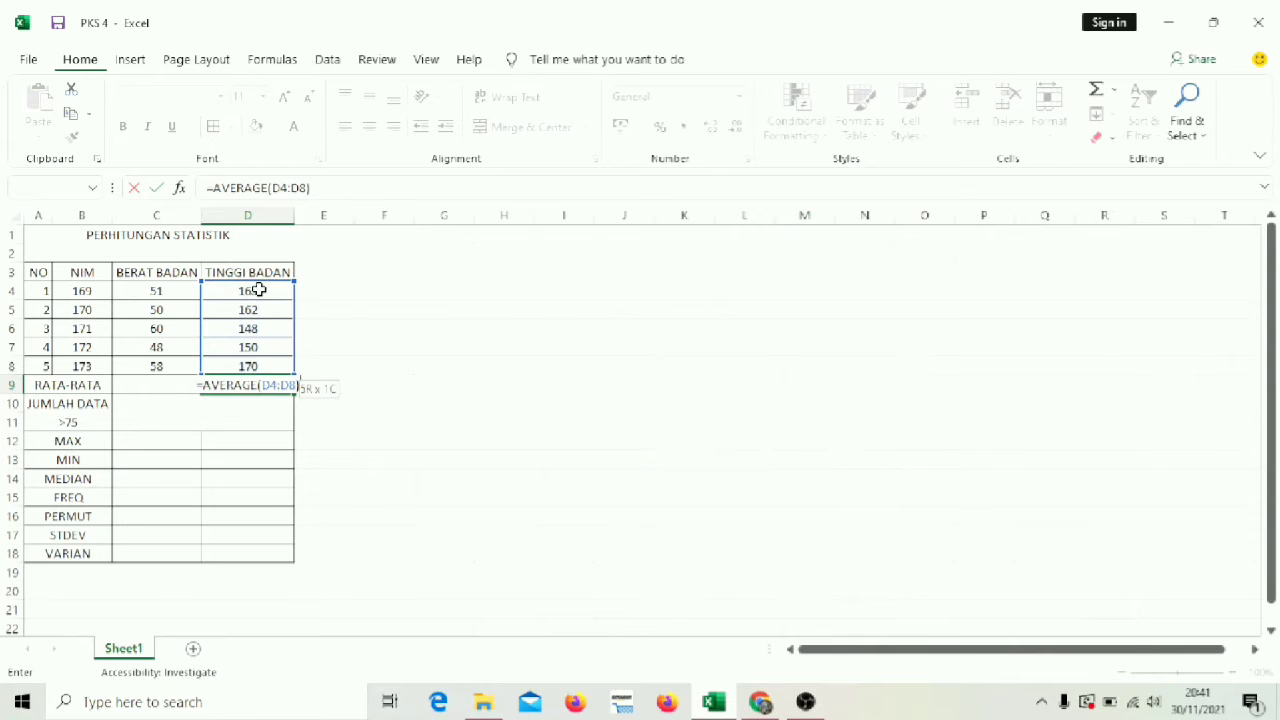
key("Return")
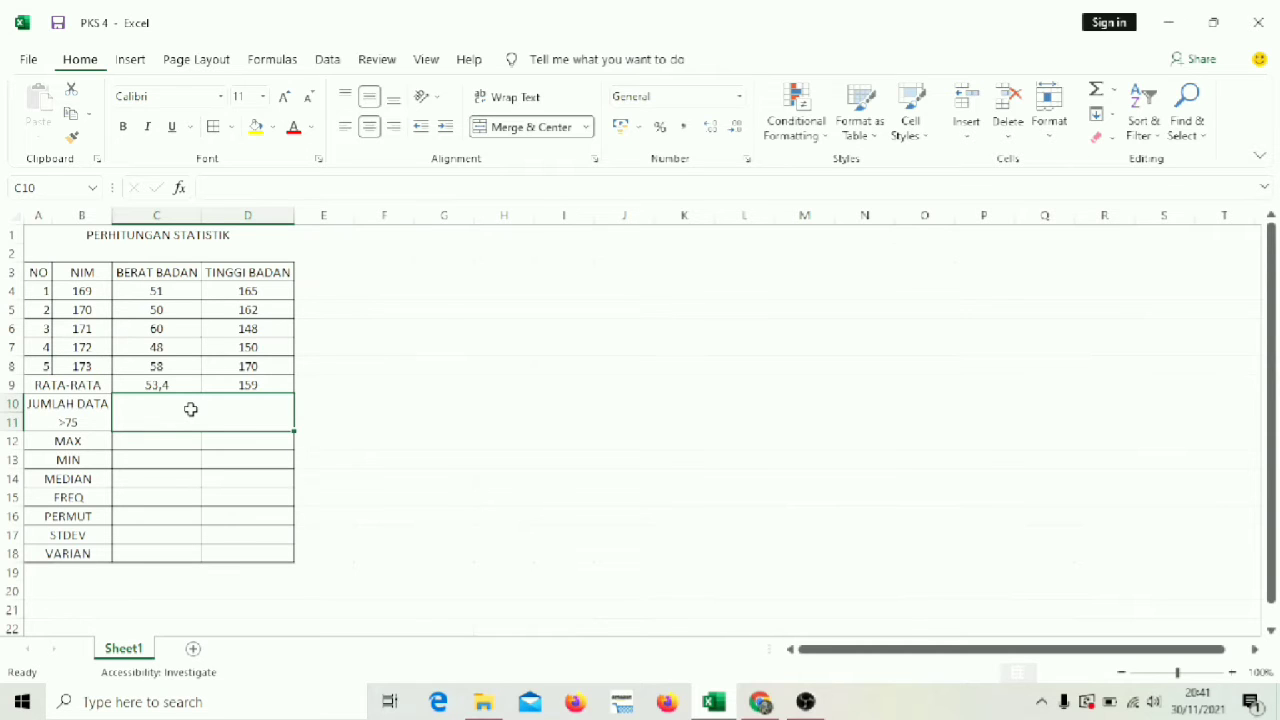
- Begin a COUNTIF formula in the merged JUMLAH DATA >75 cell at C10, using the TINGGI BADAN range D4:D8
type("=")
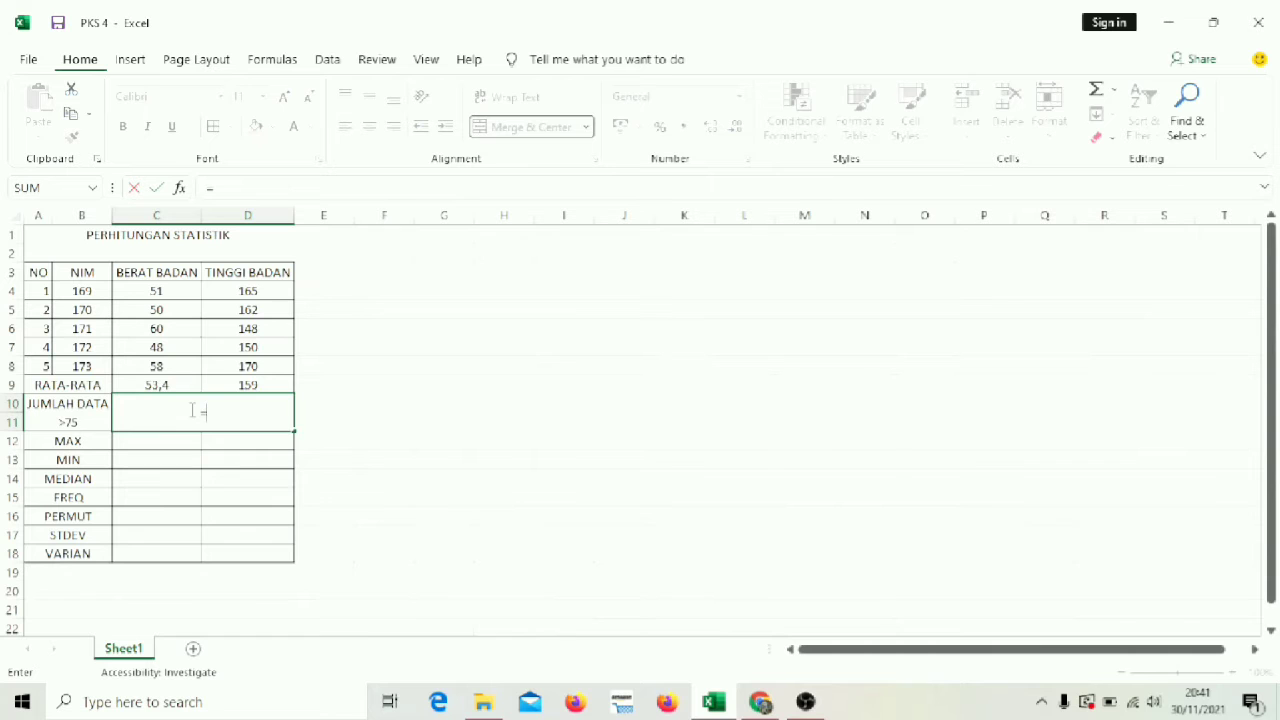
type("COUN")
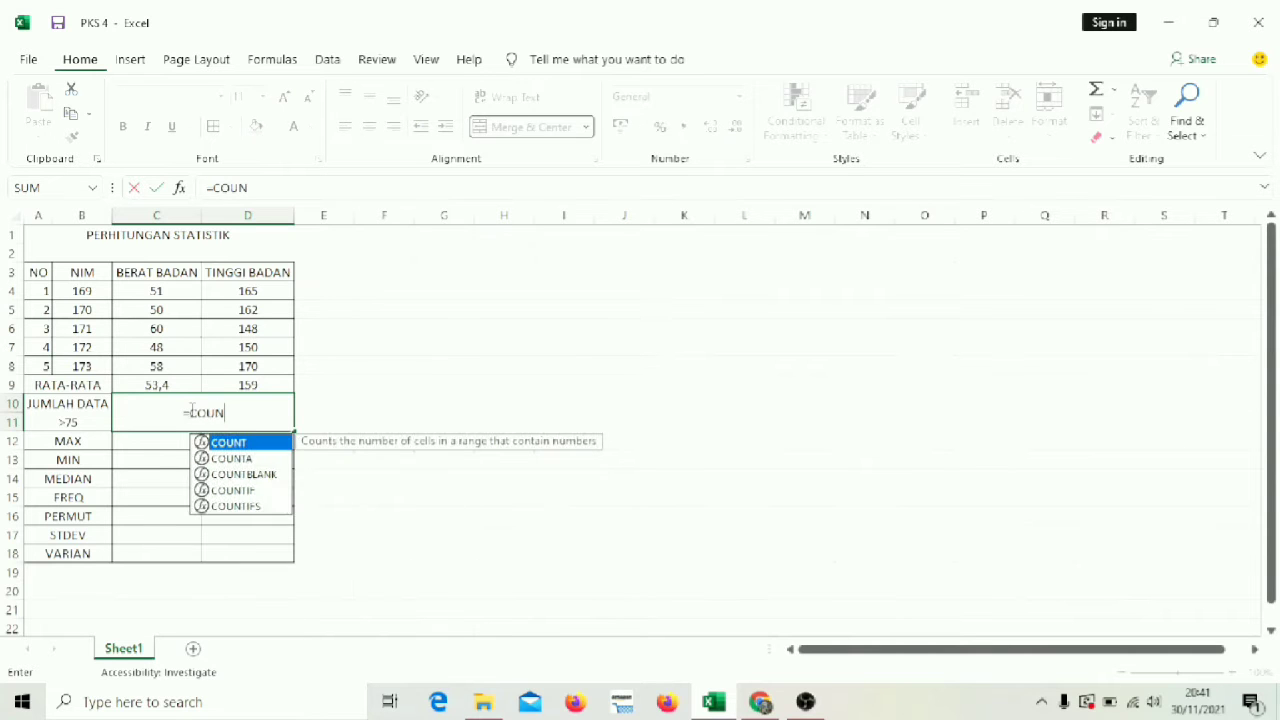
type("TIF")
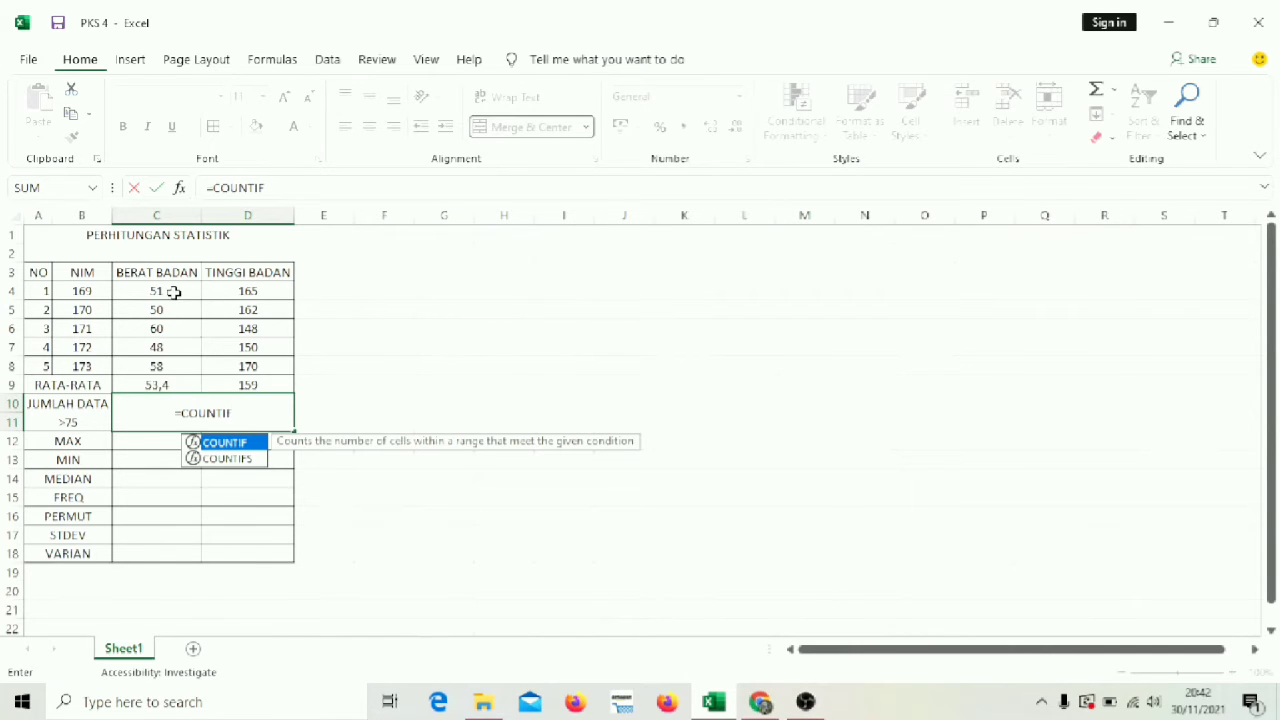
left_click(276, 289)
double_click(250, 418)
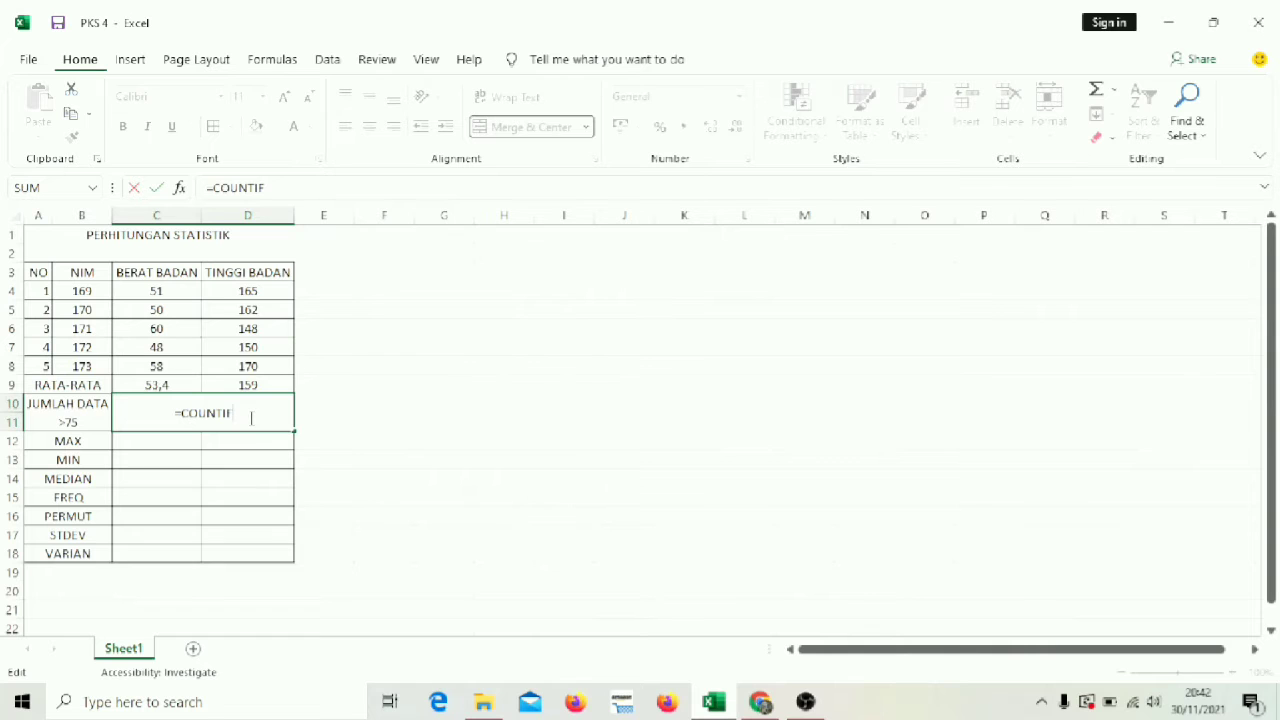
type("(")
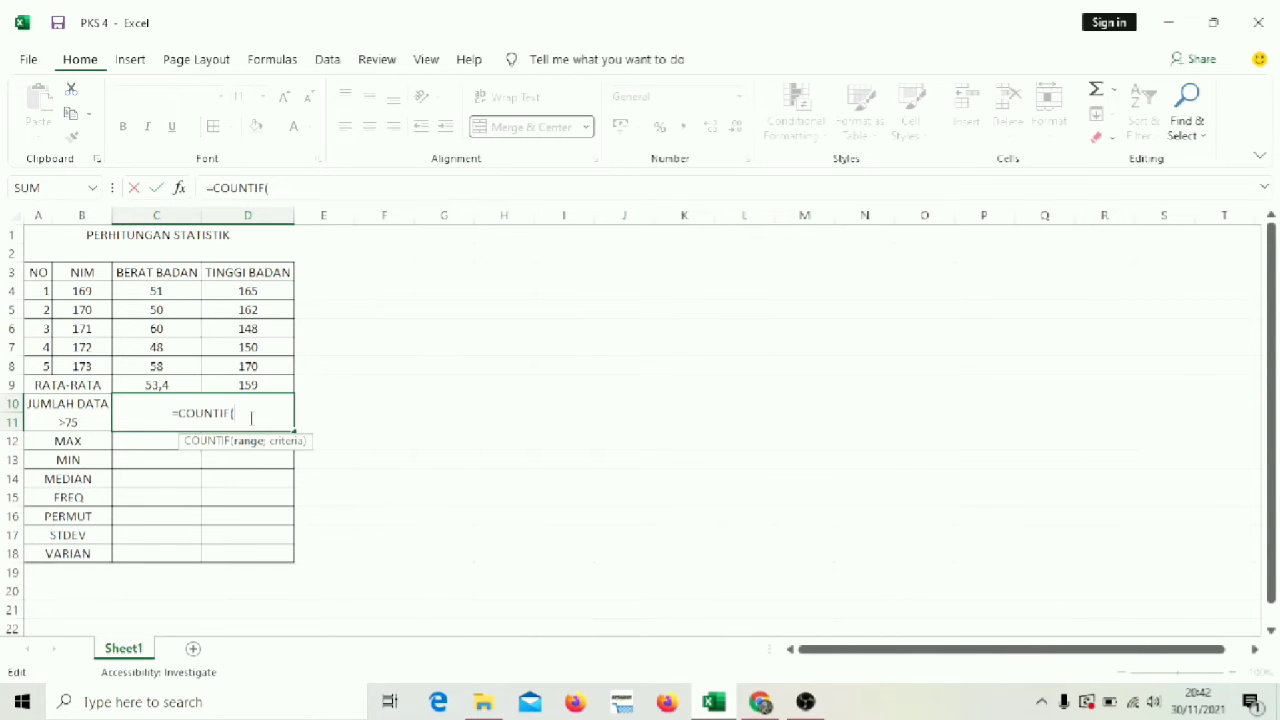
left_click(232, 288)
key("shift+Down")
key("shift+Down")
key("shift+Down")
key("shift+Down")
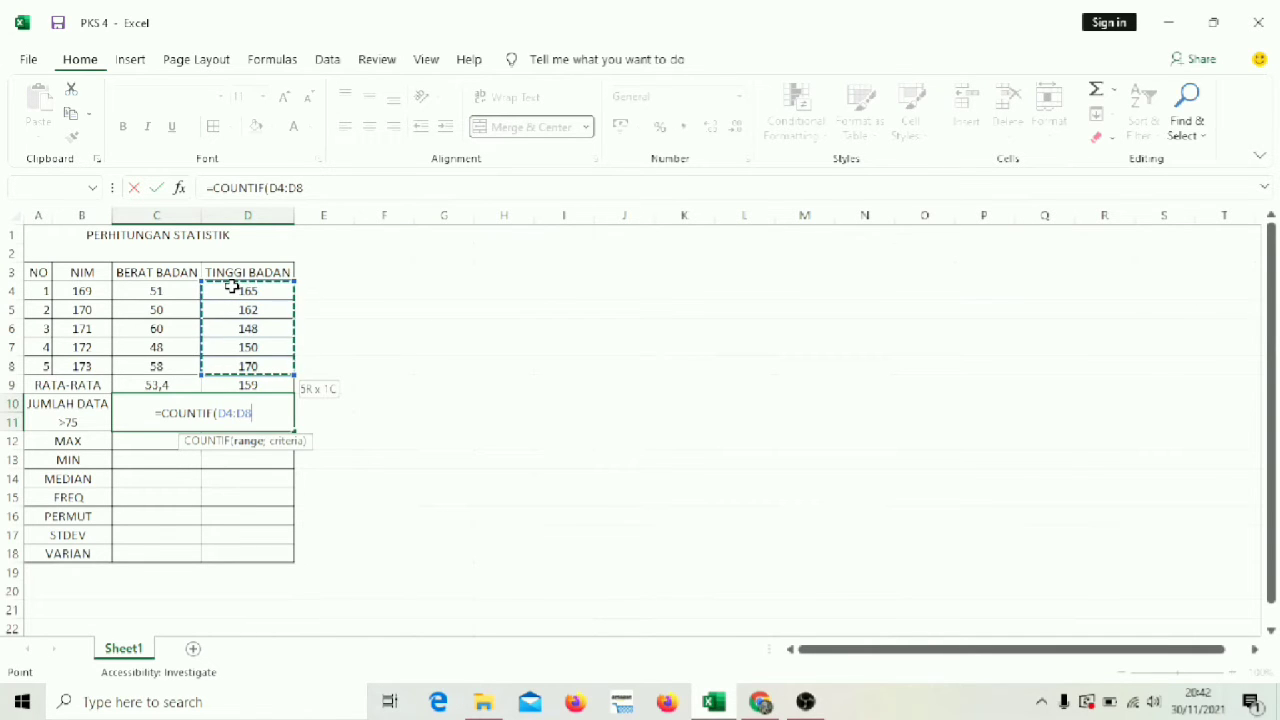
- Complete the COUNTIF formula in C10 with the criterion ">75", so it reads =COUNTIF(D4:D8;">75")
type("\"")
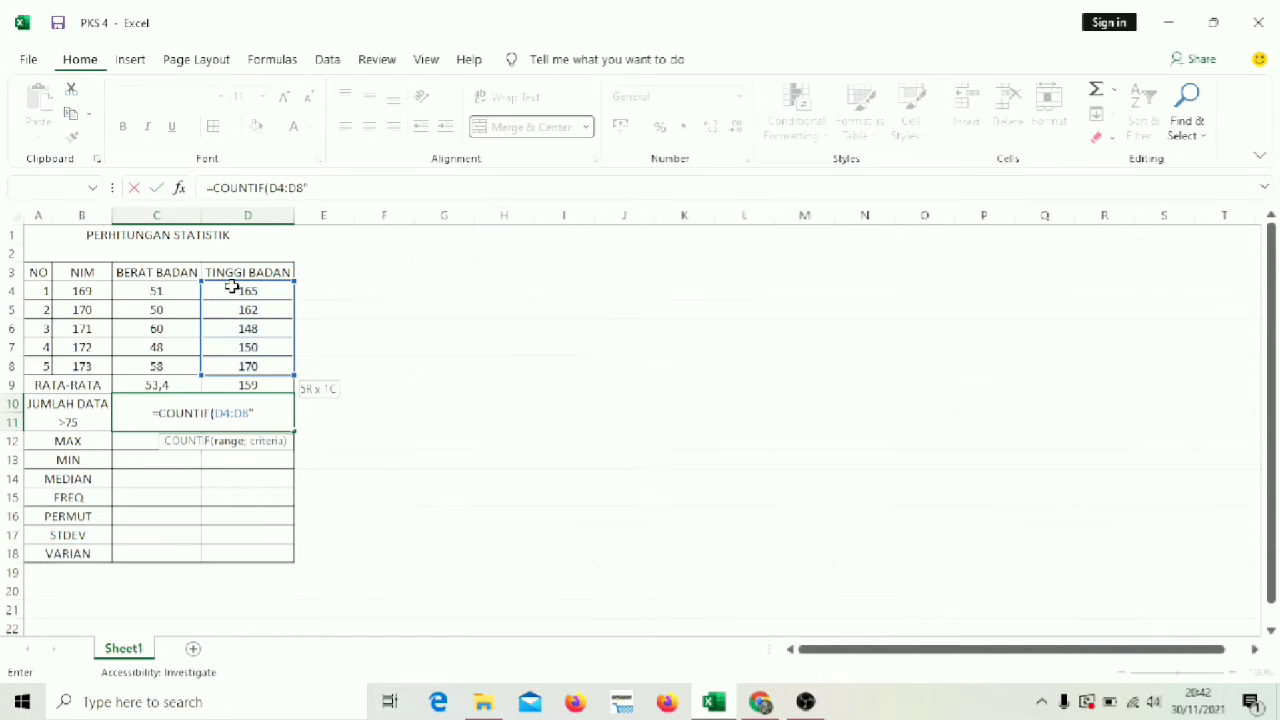
key("BackSpace")
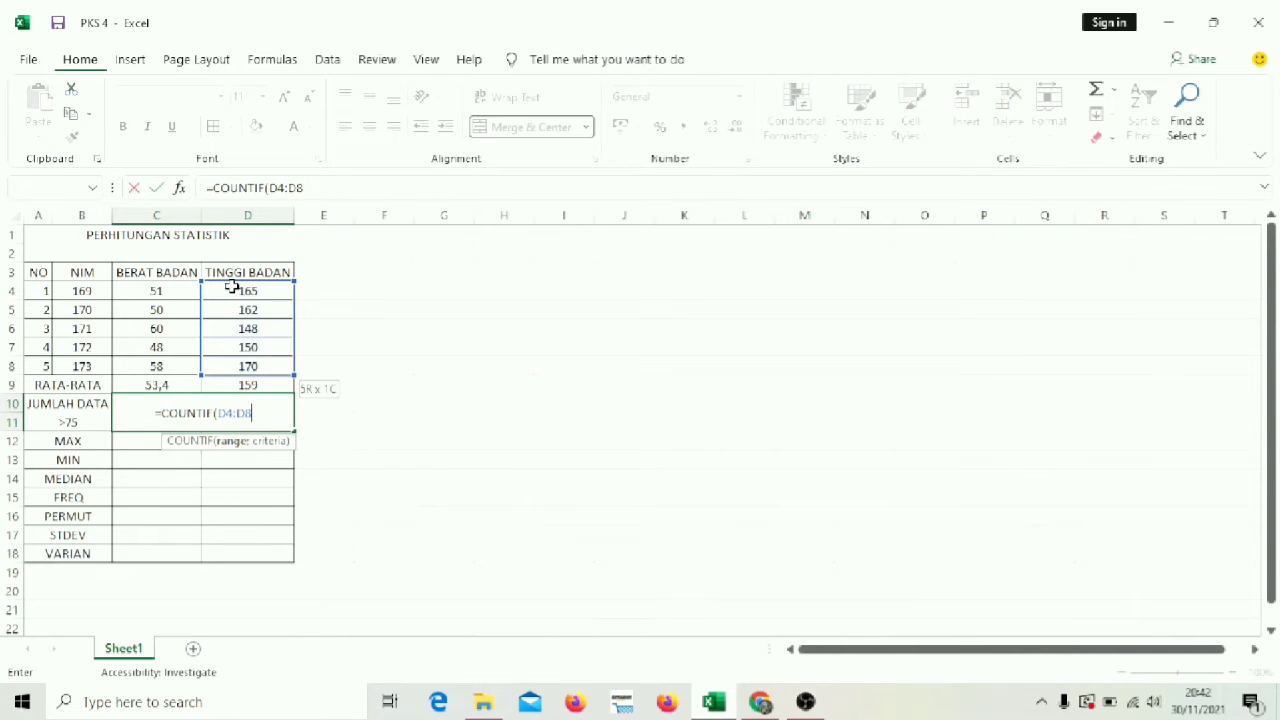
type(";")
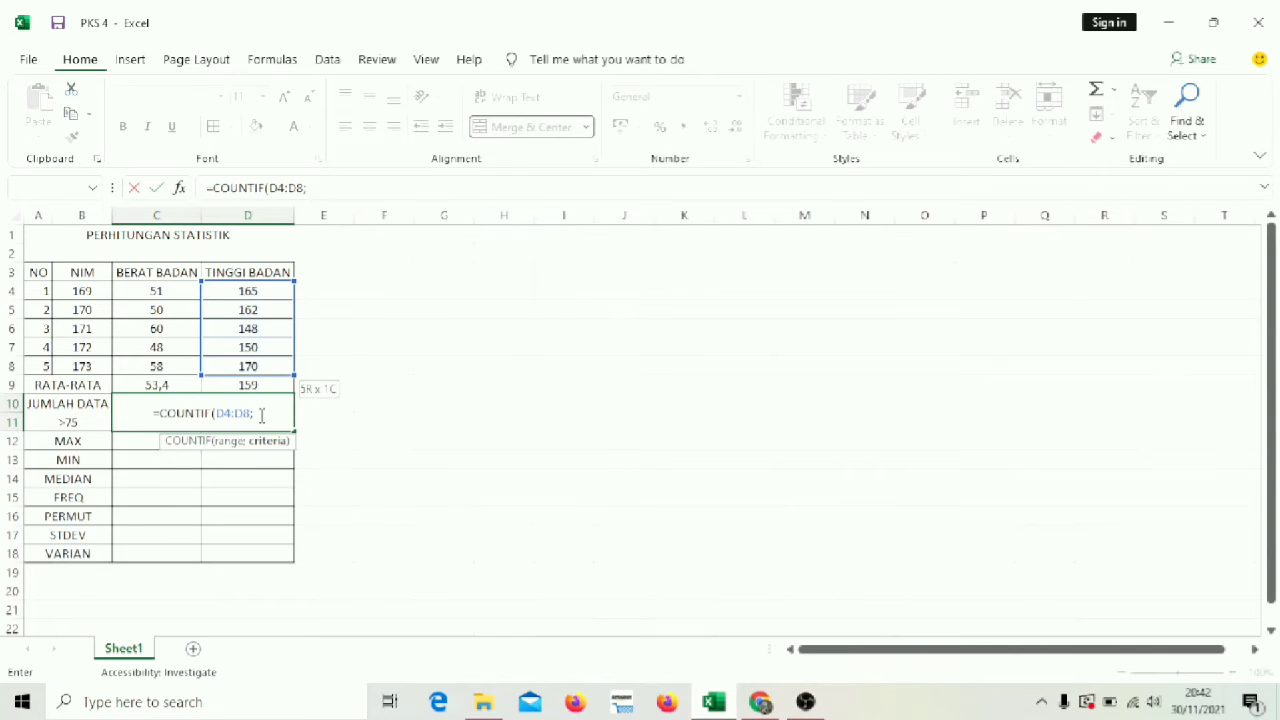
type("\"")
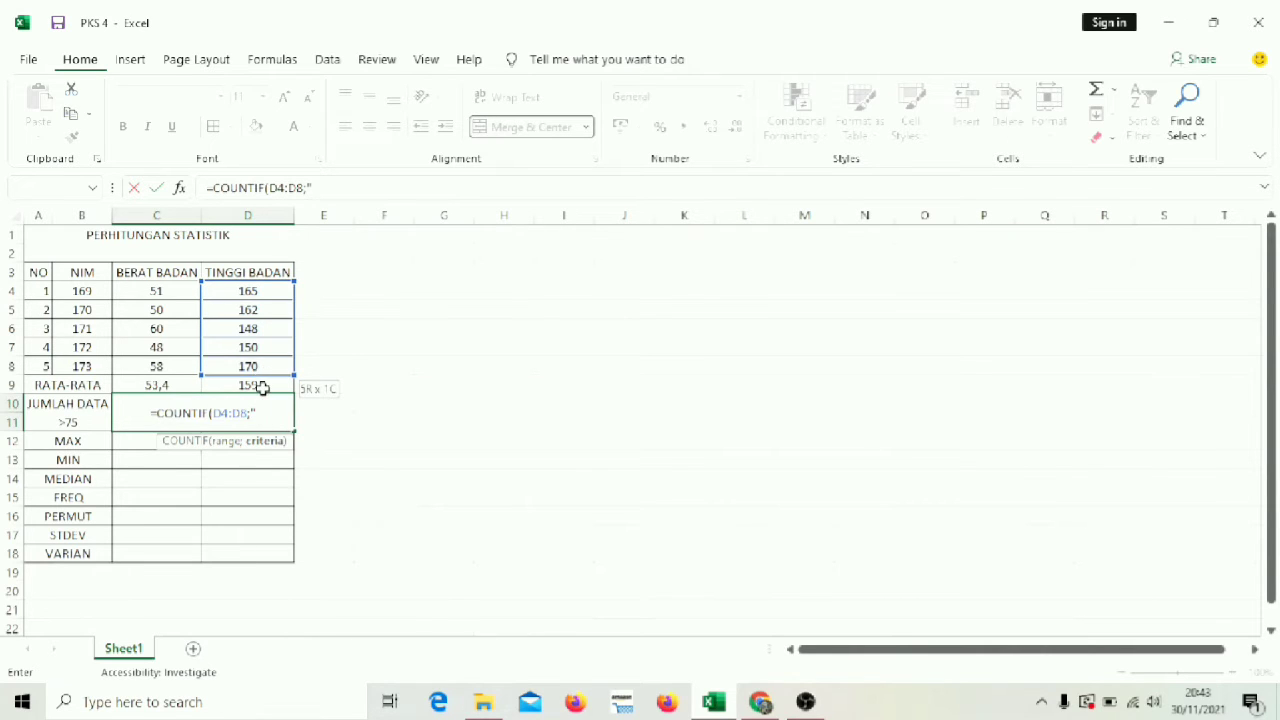
type(">")
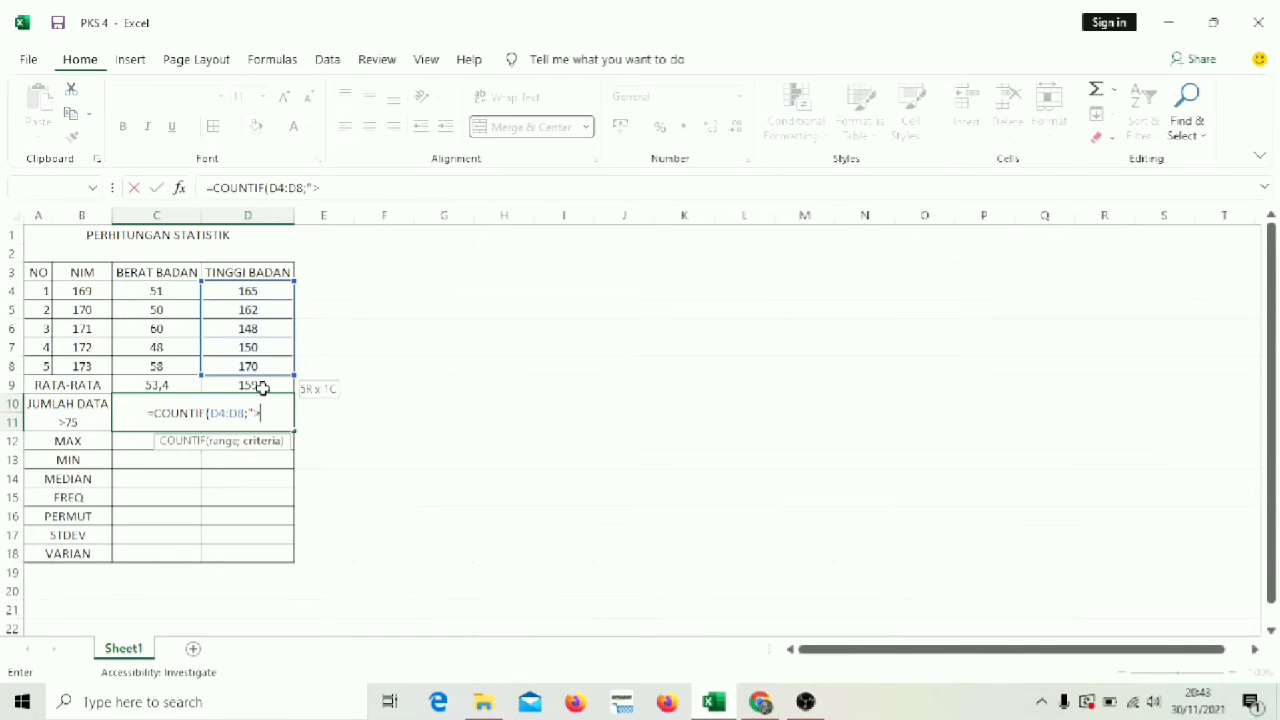
type("75")
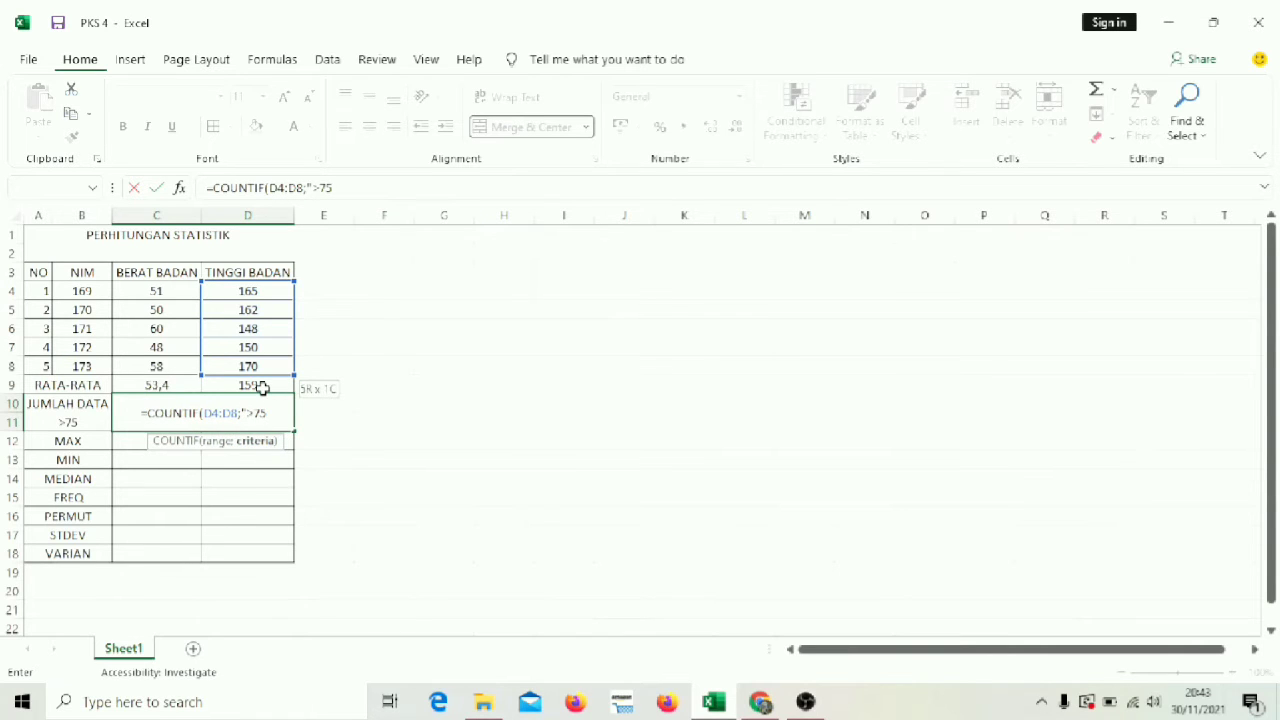
type("\"")
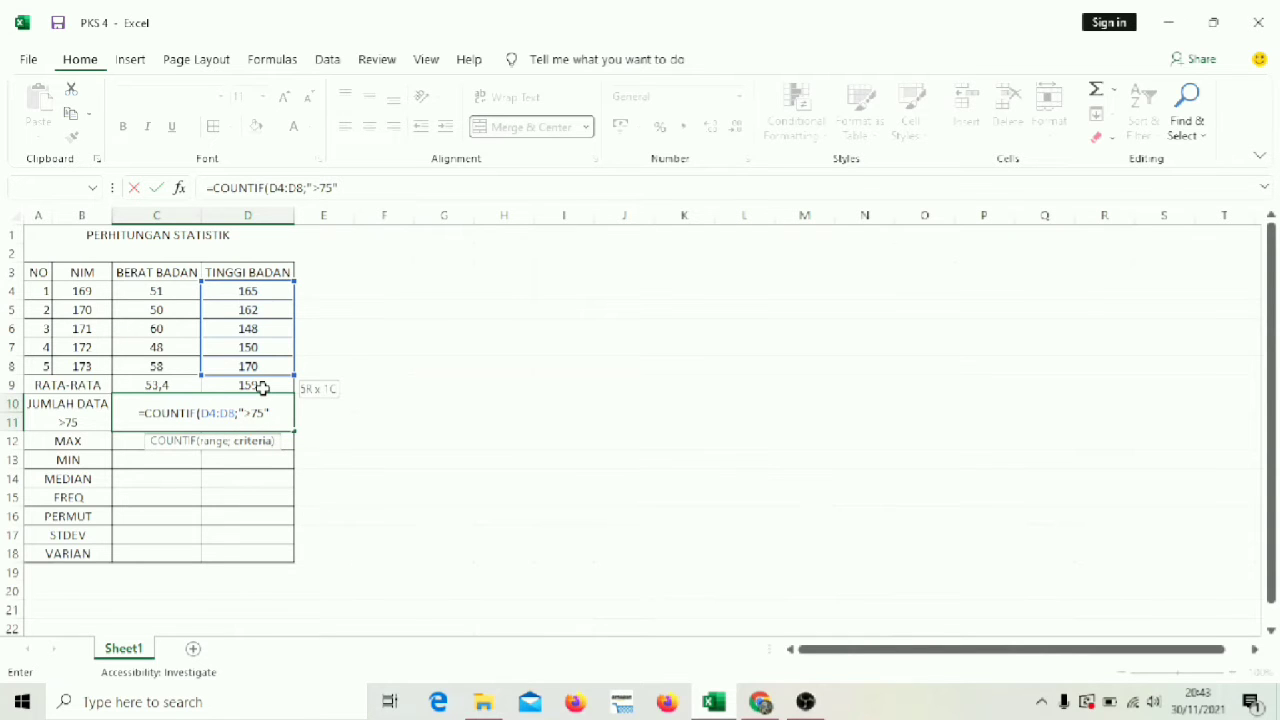
type(")")
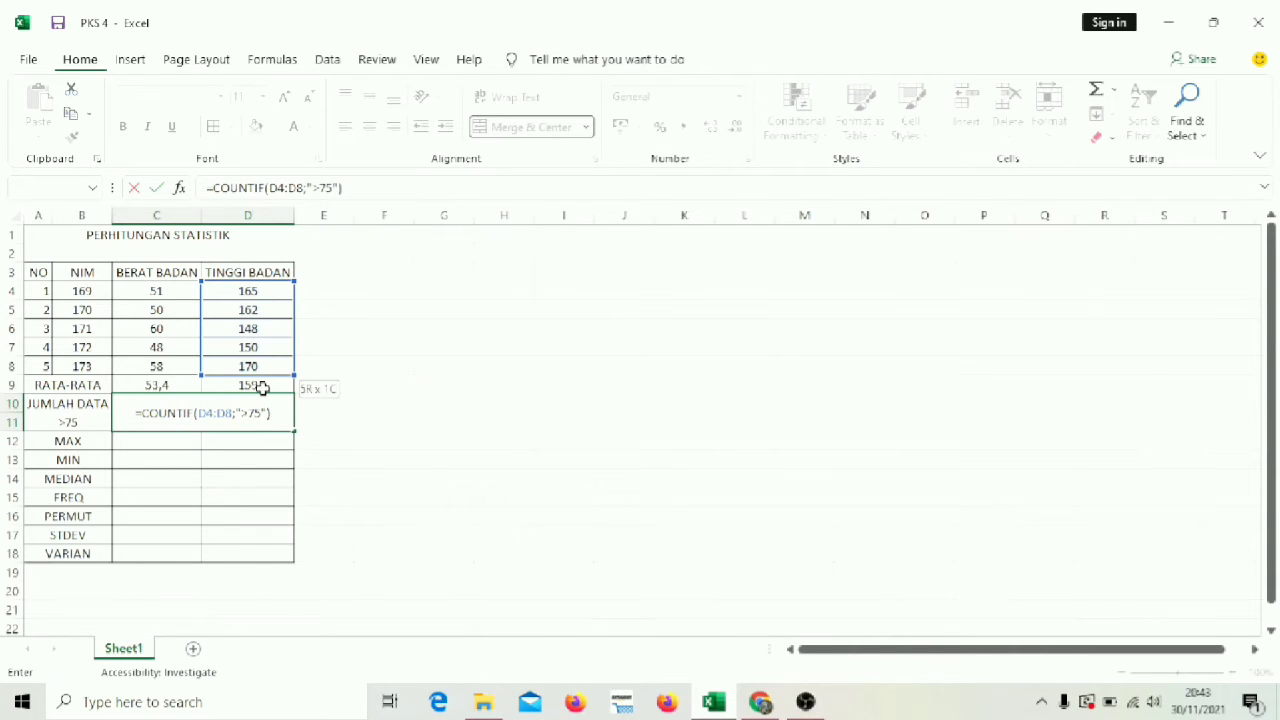
key("Return")
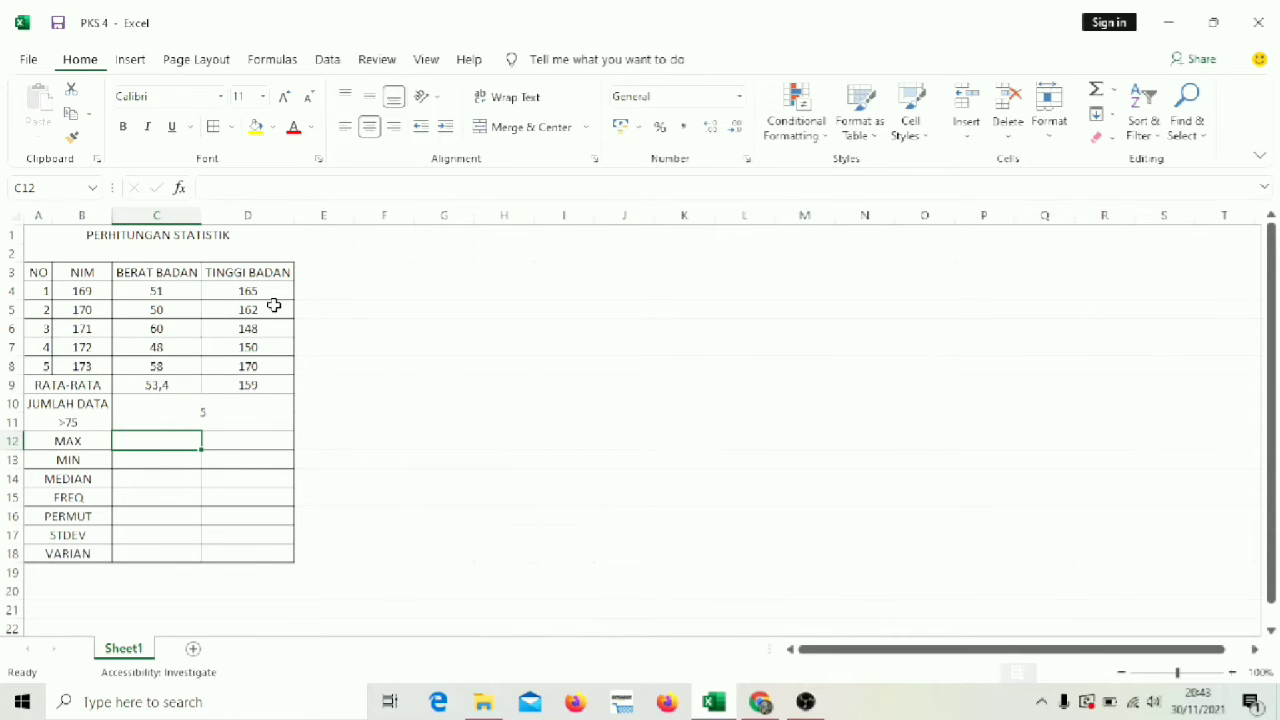
- Unmerge the JUMLAH DATA >75 result cell spanning C10:D11
left_click(214, 406)
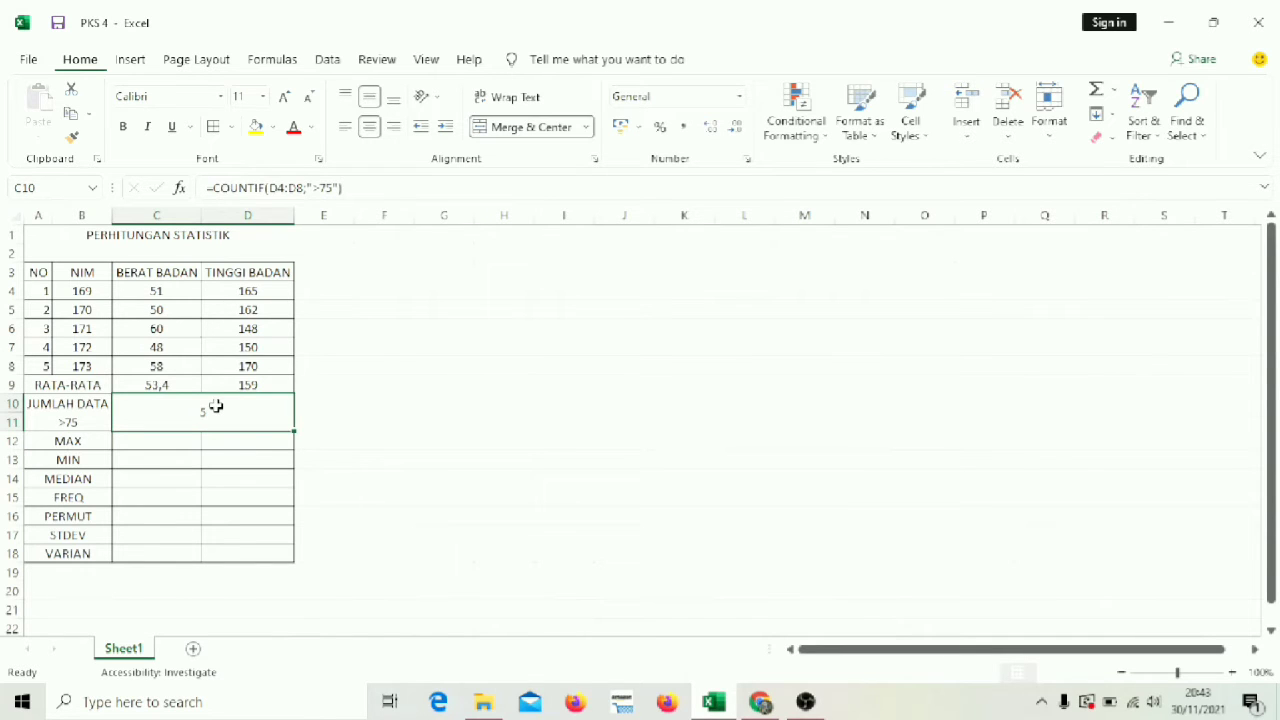
left_click(545, 130)
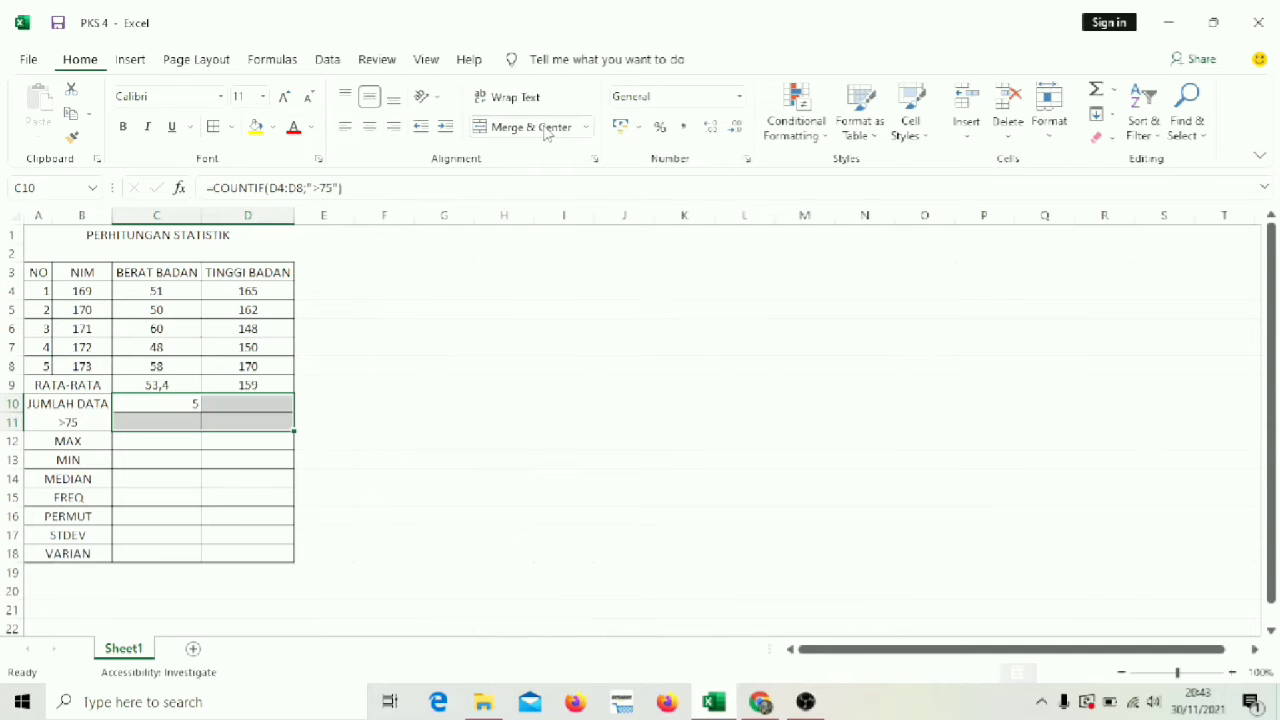
- Copy the COUNTIF formula from C10 down into C11
left_click(197, 421)
left_click(183, 404)
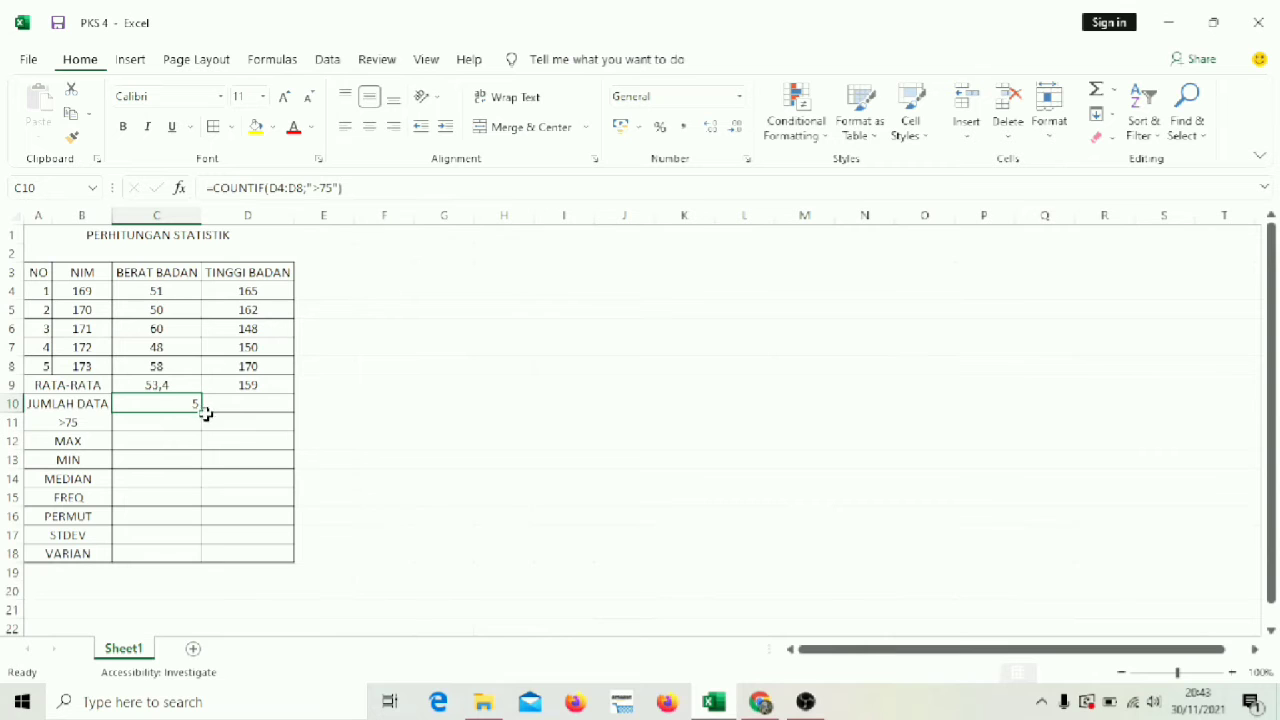
left_click_drag(199, 413, 200, 432)
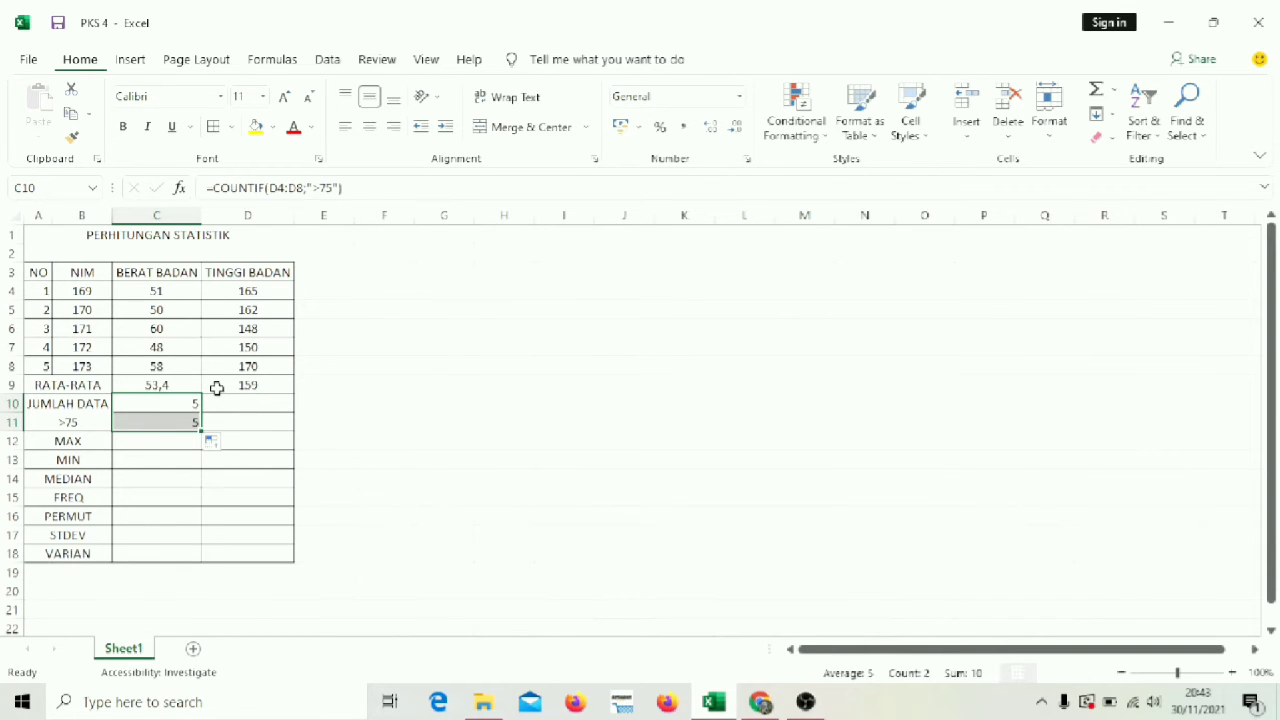
- Clear the COUNTIF formulas from cells C10 and C11
left_click(182, 411)
key("BackSpace")
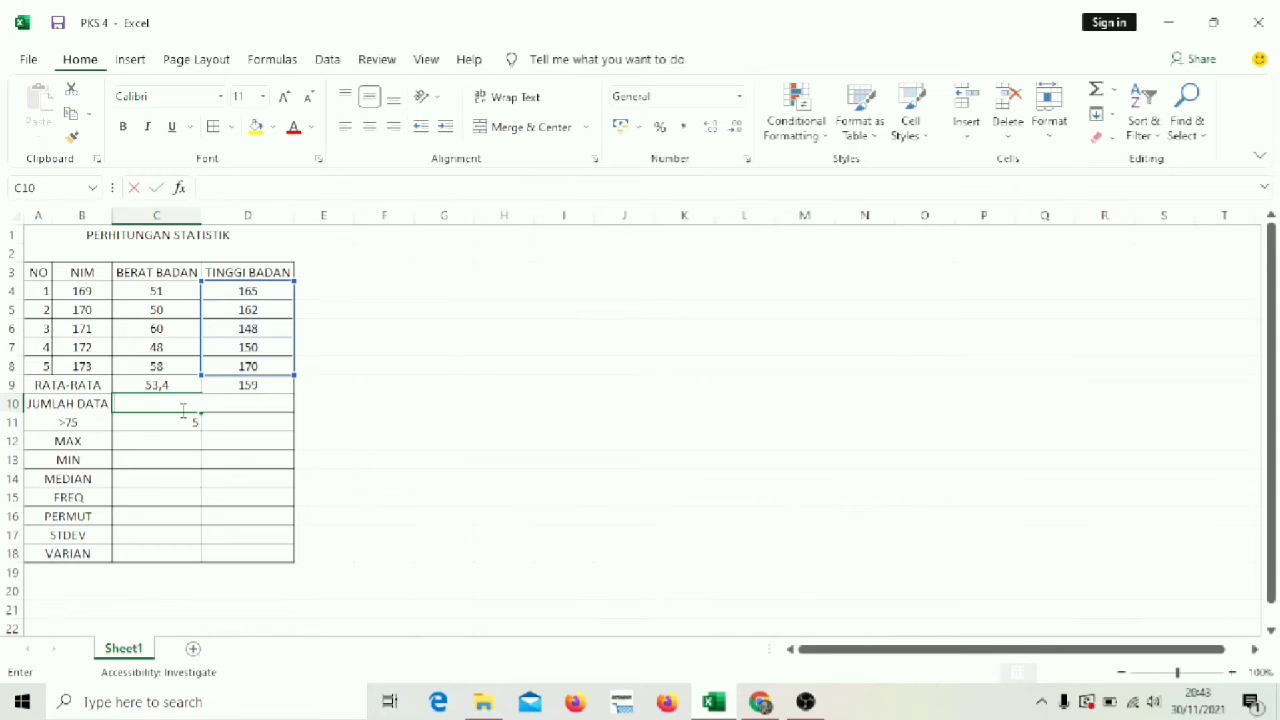
left_click(191, 423)
key("BackSpace")
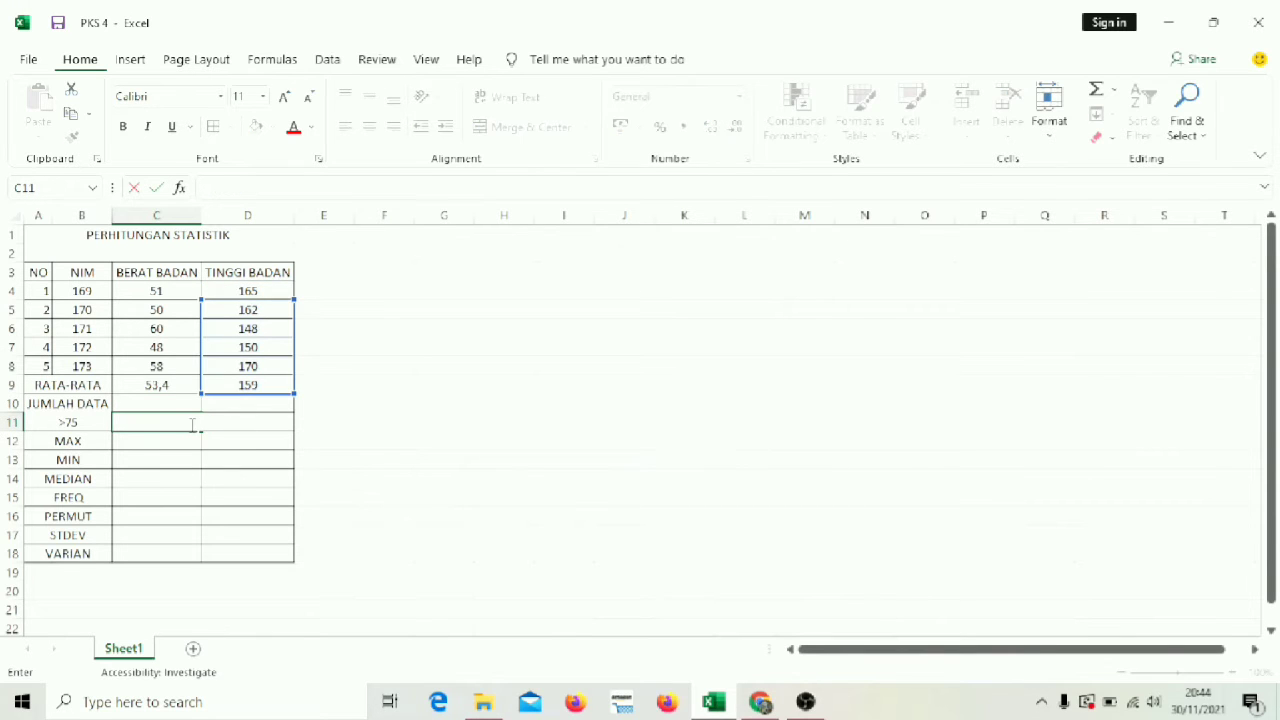
- Merge and center C10:C11 and, separately, D10:D11 as the JUMLAH DATA >75 result cells
left_click(183, 406)
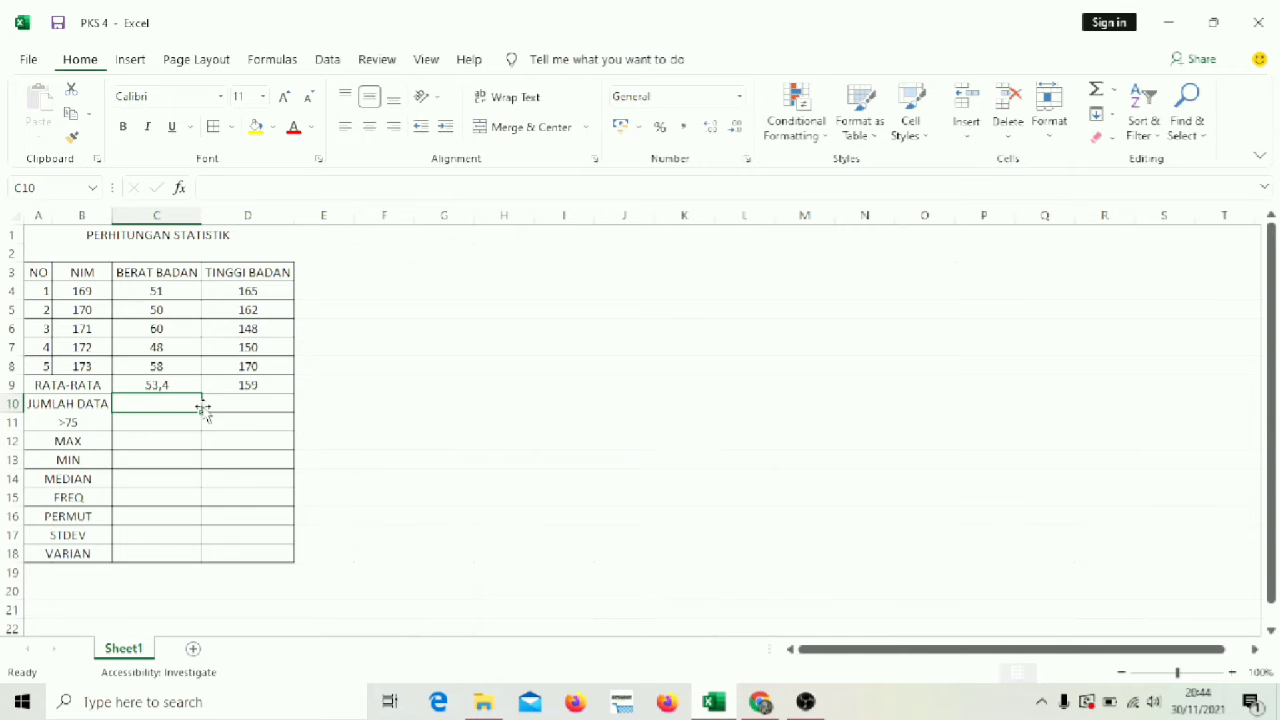
left_click_drag(199, 413, 199, 431)
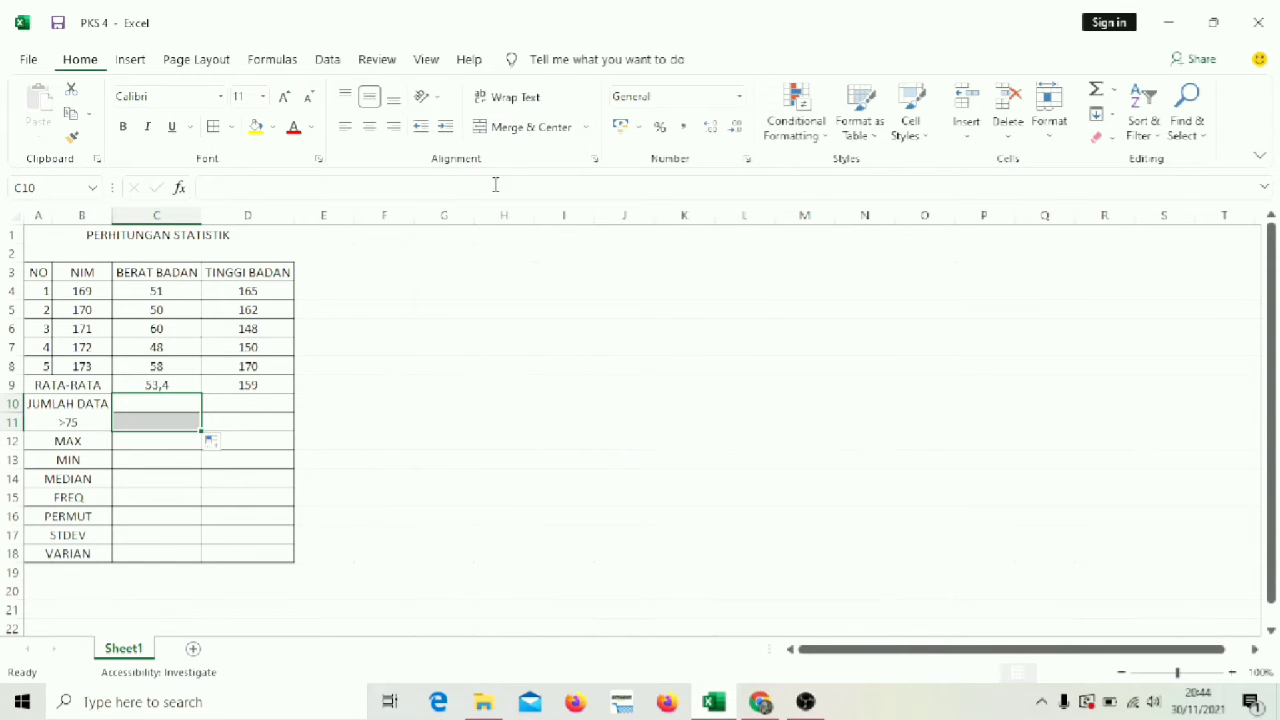
left_click(505, 128)
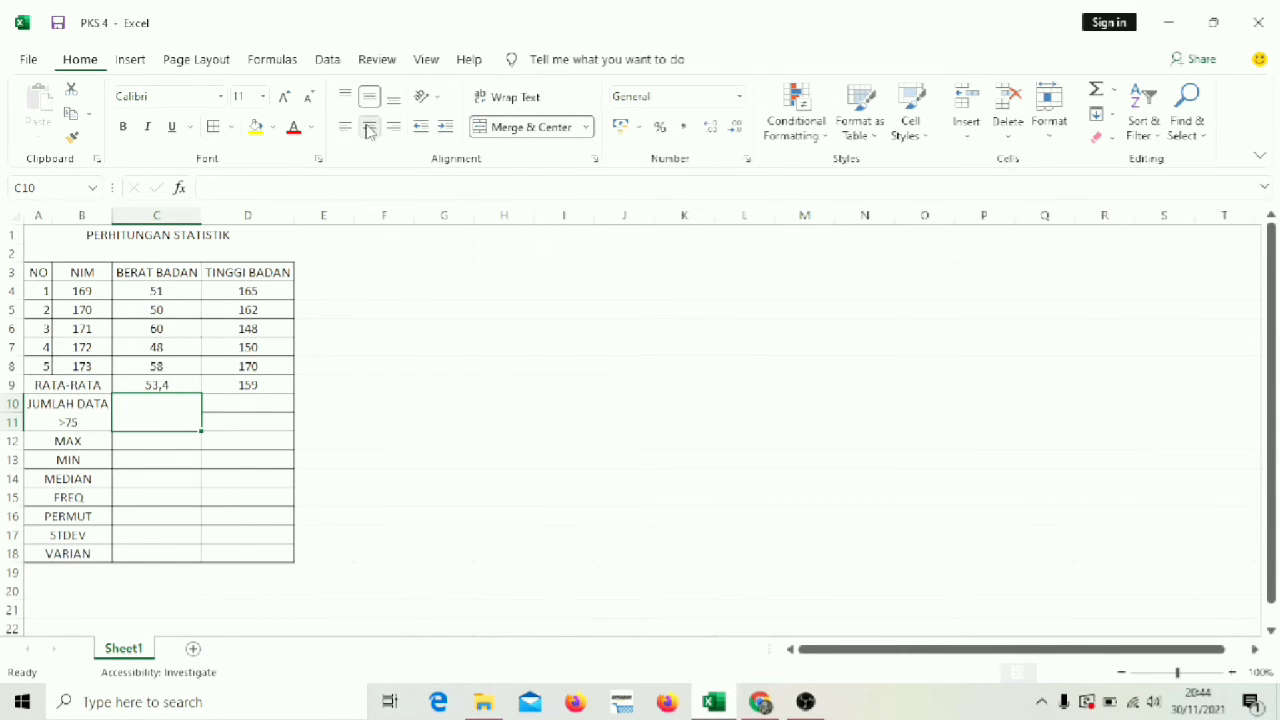
left_click(260, 405)
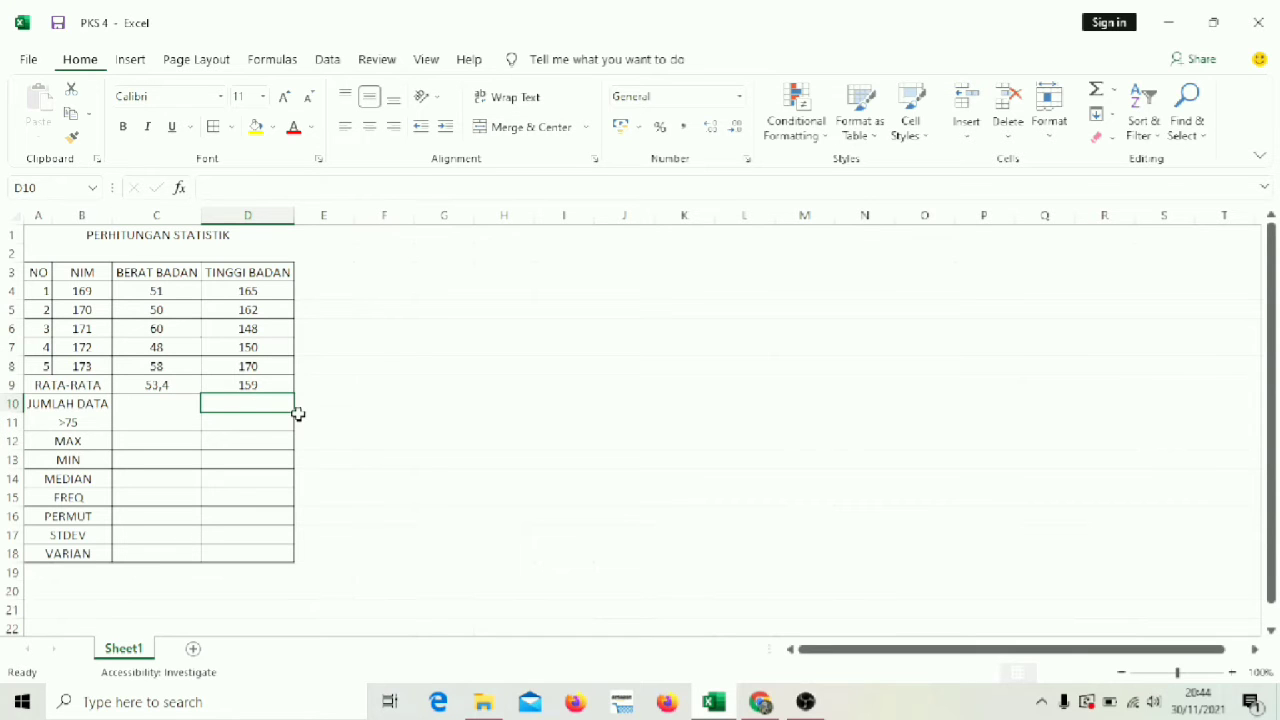
left_click_drag(296, 413, 298, 432)
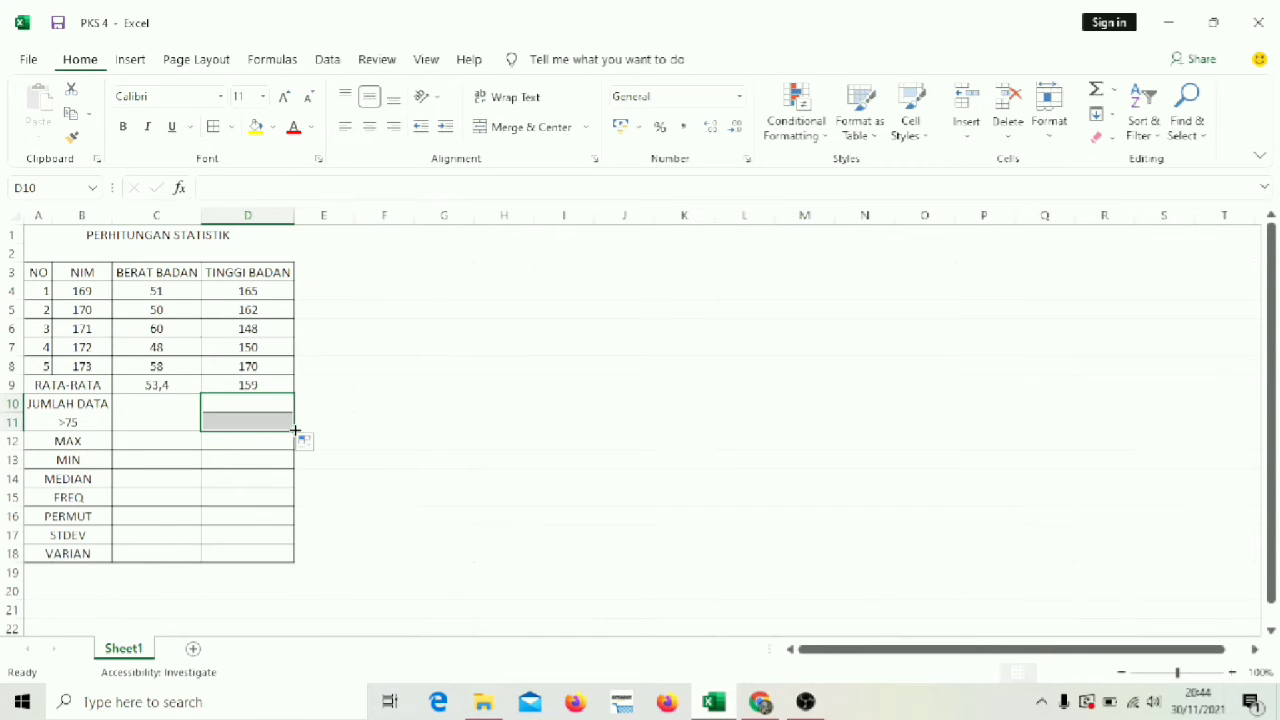
left_click(505, 133)
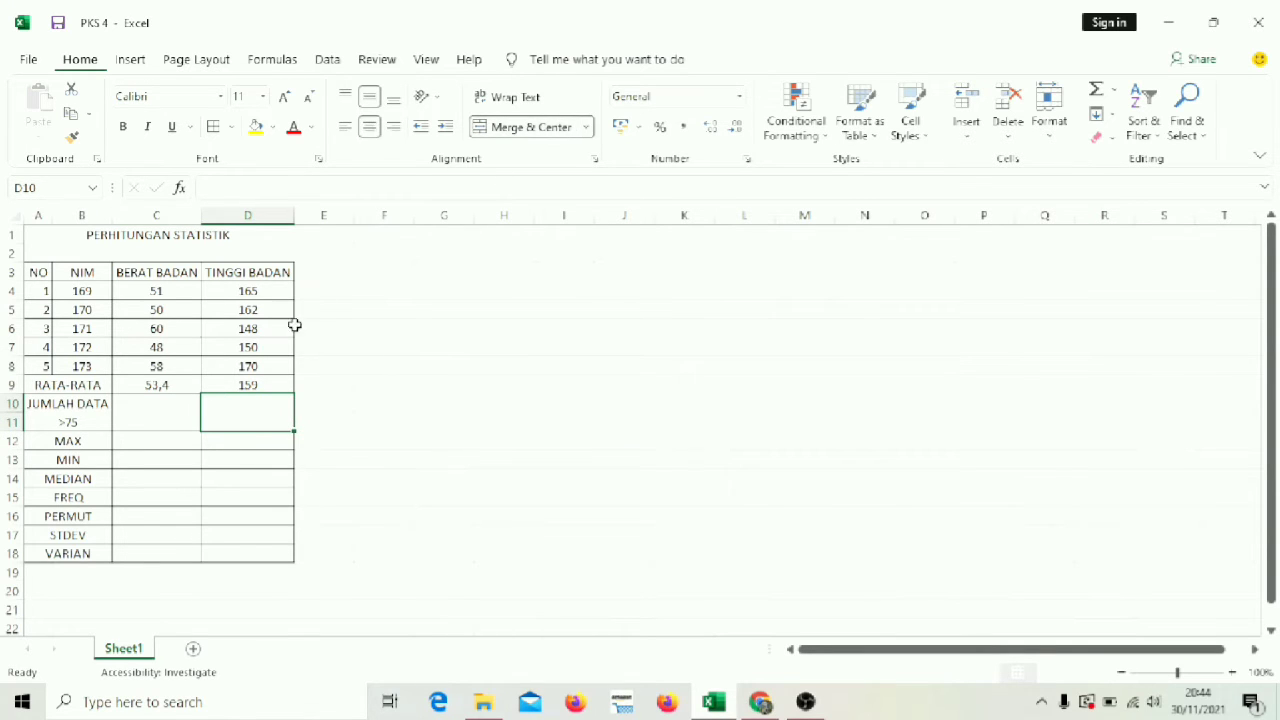
- Begin a COUNTIF formula in the merged cell C10, using the BERAT BADAN range C4:C8
left_click_drag(150, 403, 157, 417)
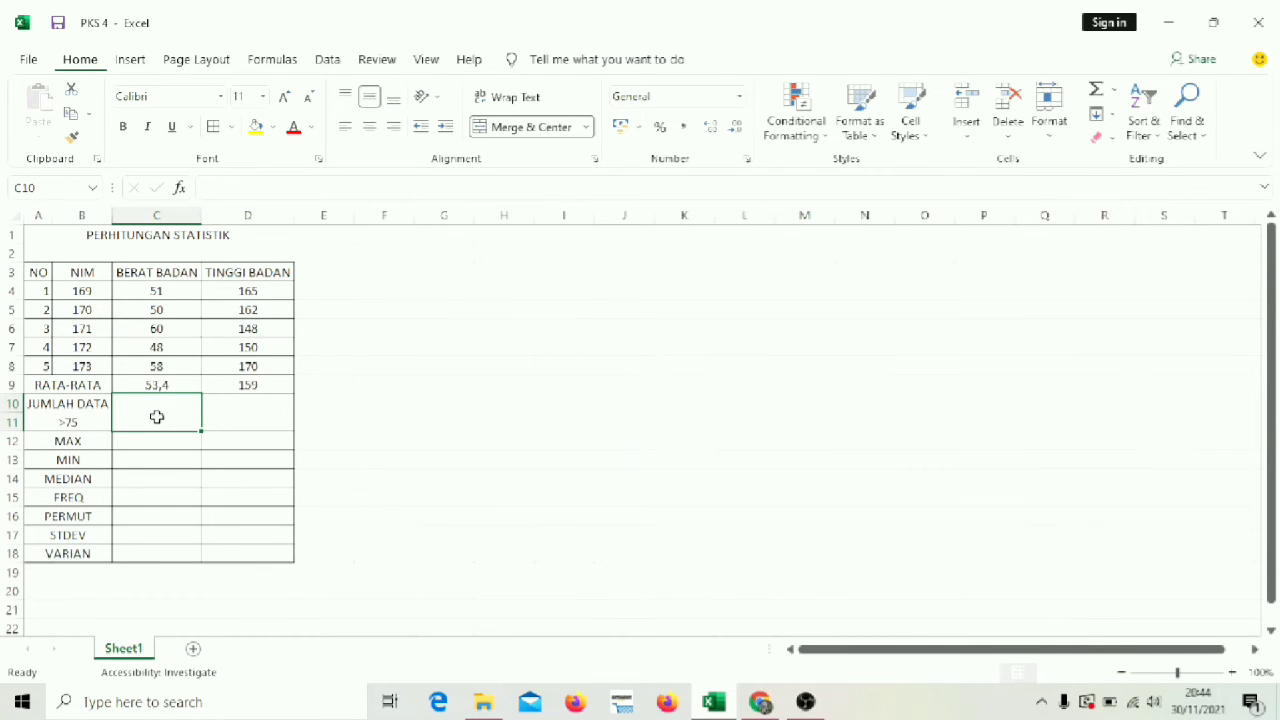
type("+")
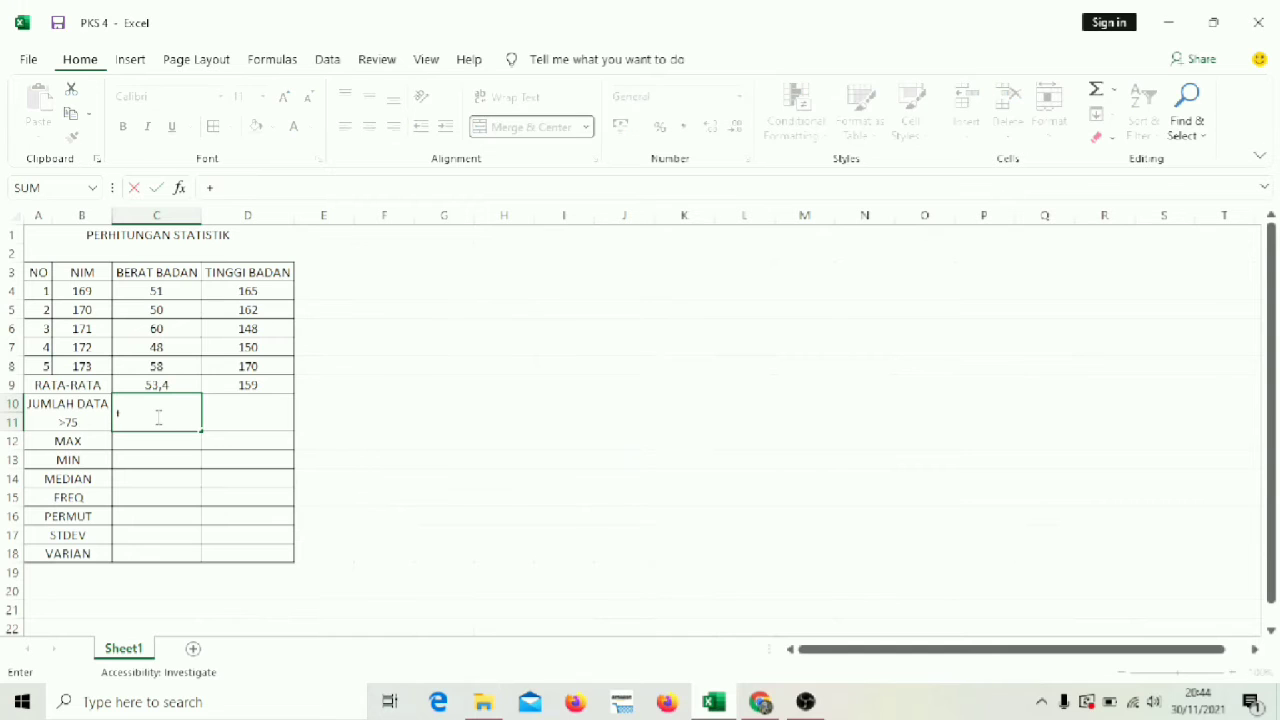
key("BackSpace")
type("=COU")
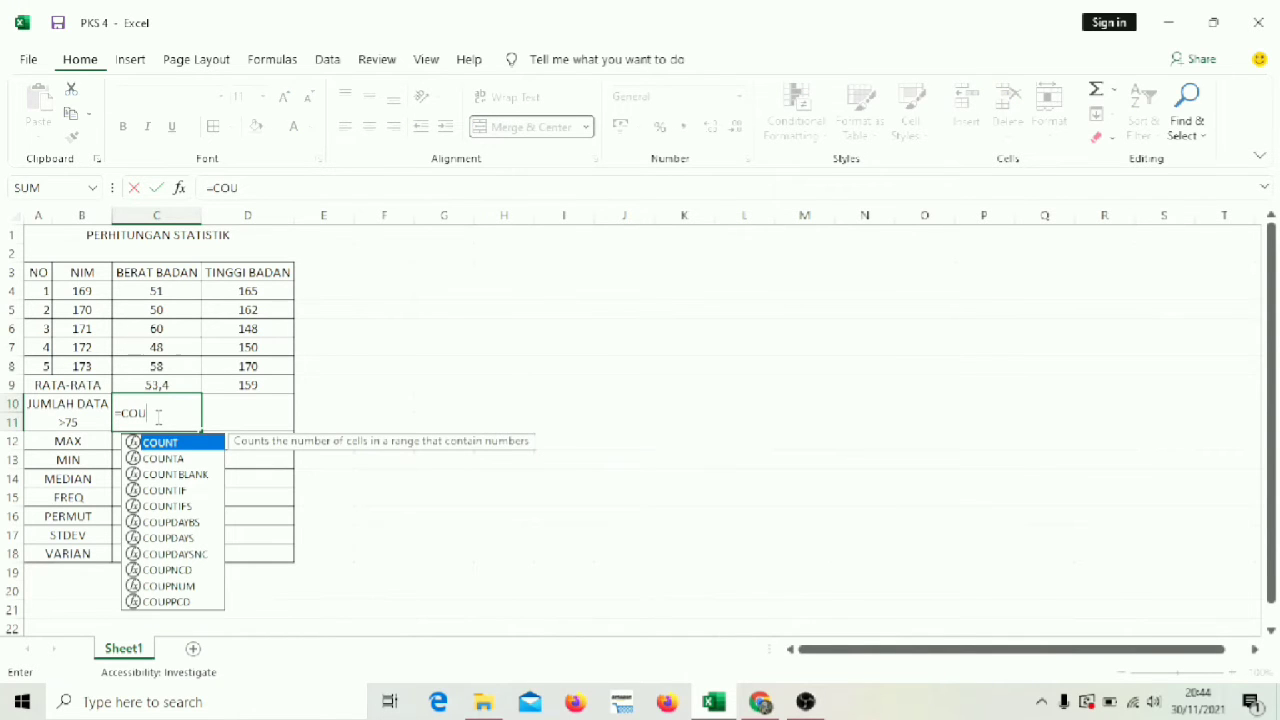
type("NT")
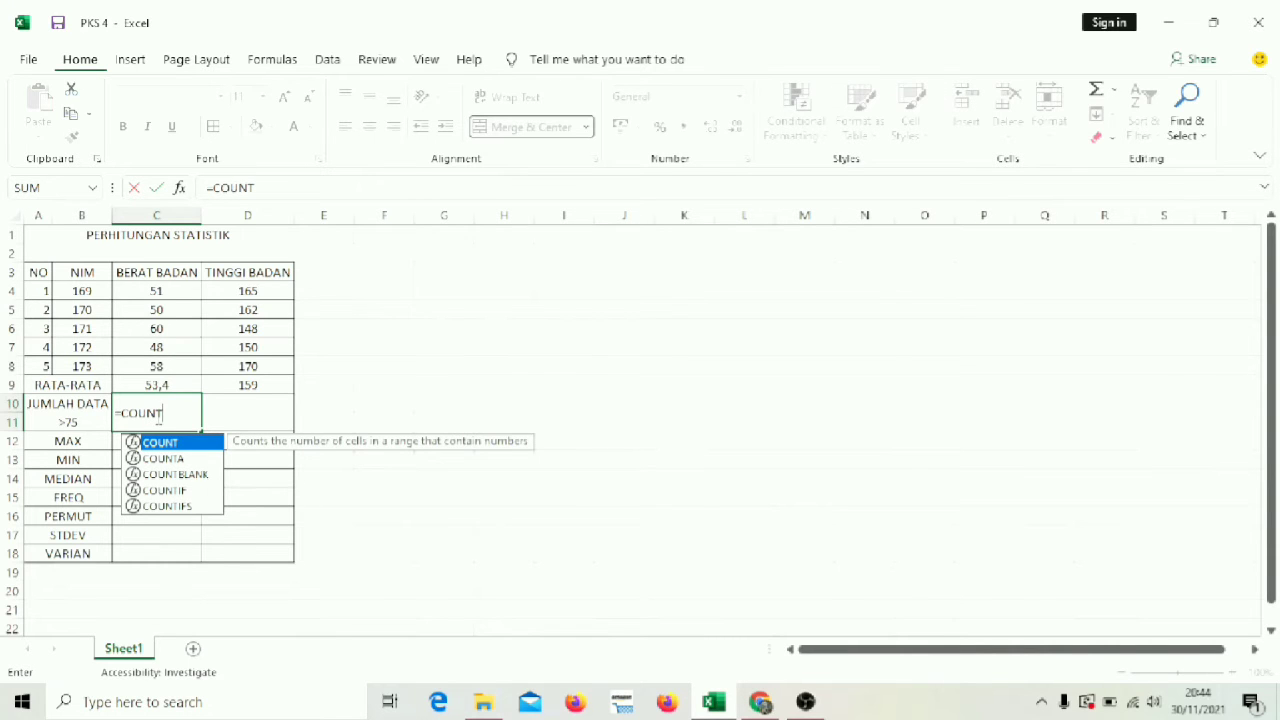
type("I")
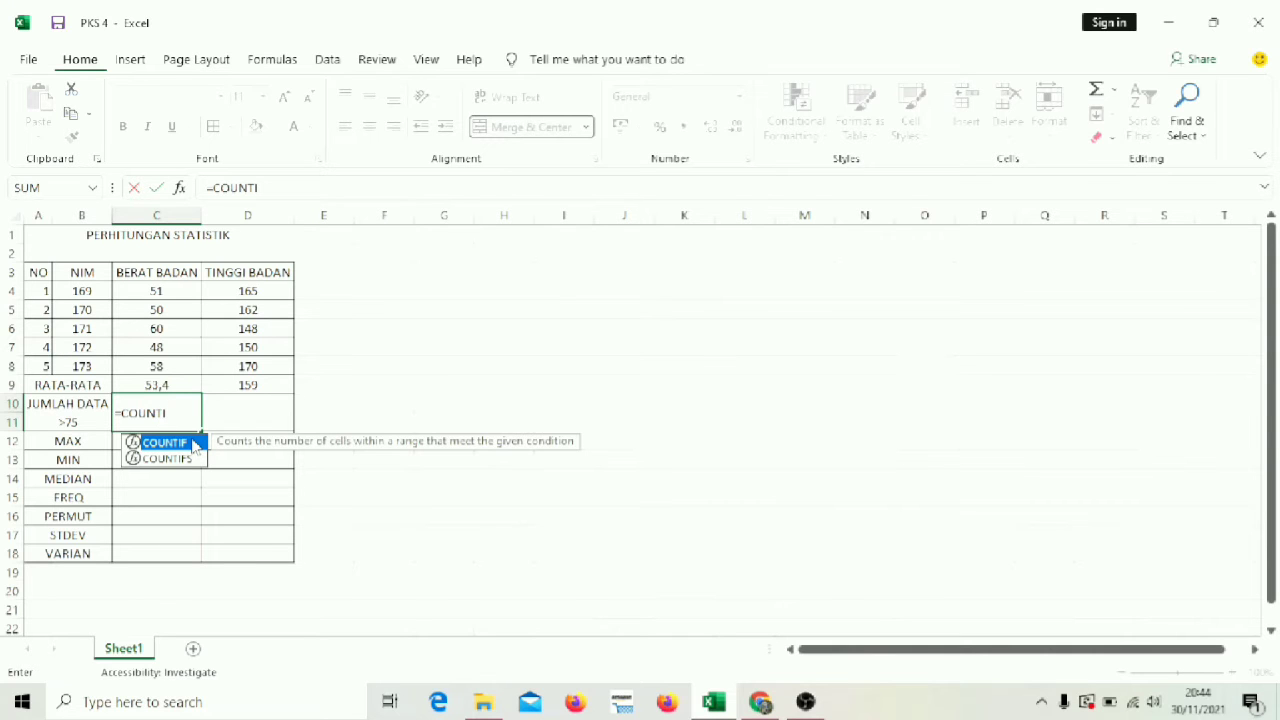
double_click(194, 444)
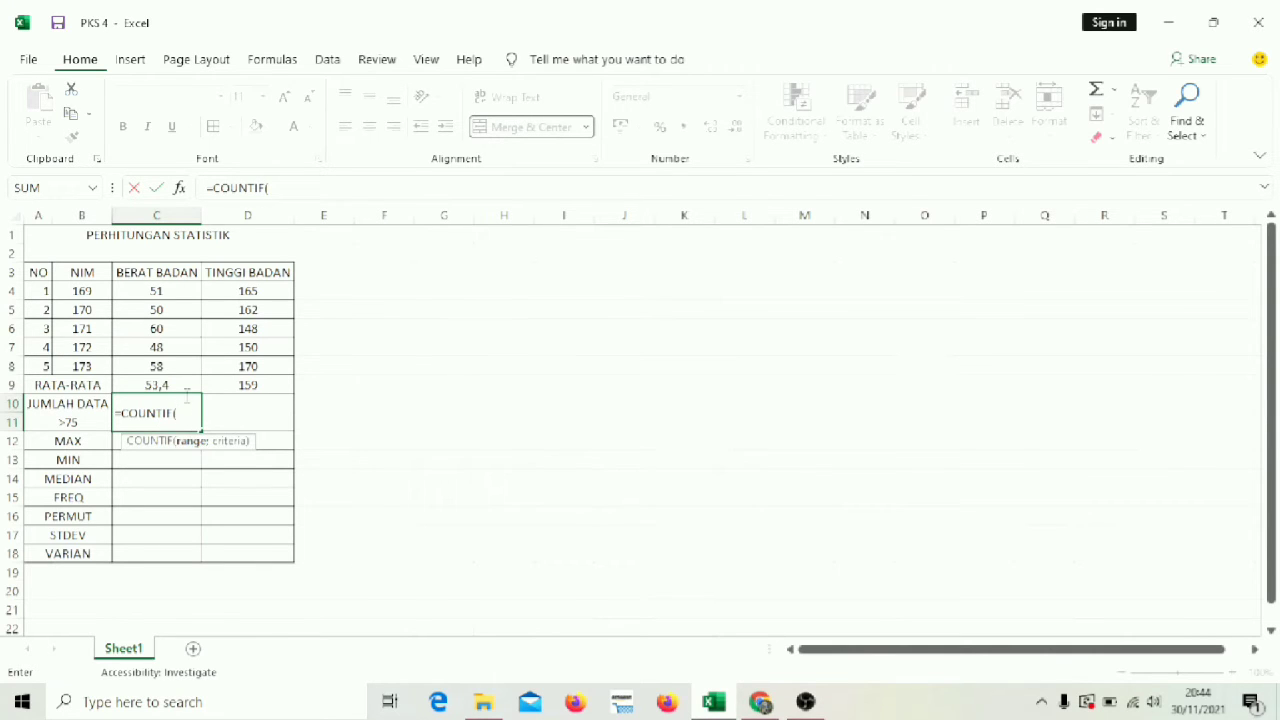
left_click(145, 292)
key("shift+Down")
key("shift+Down")
key("shift+Down")
key("shift+Down")
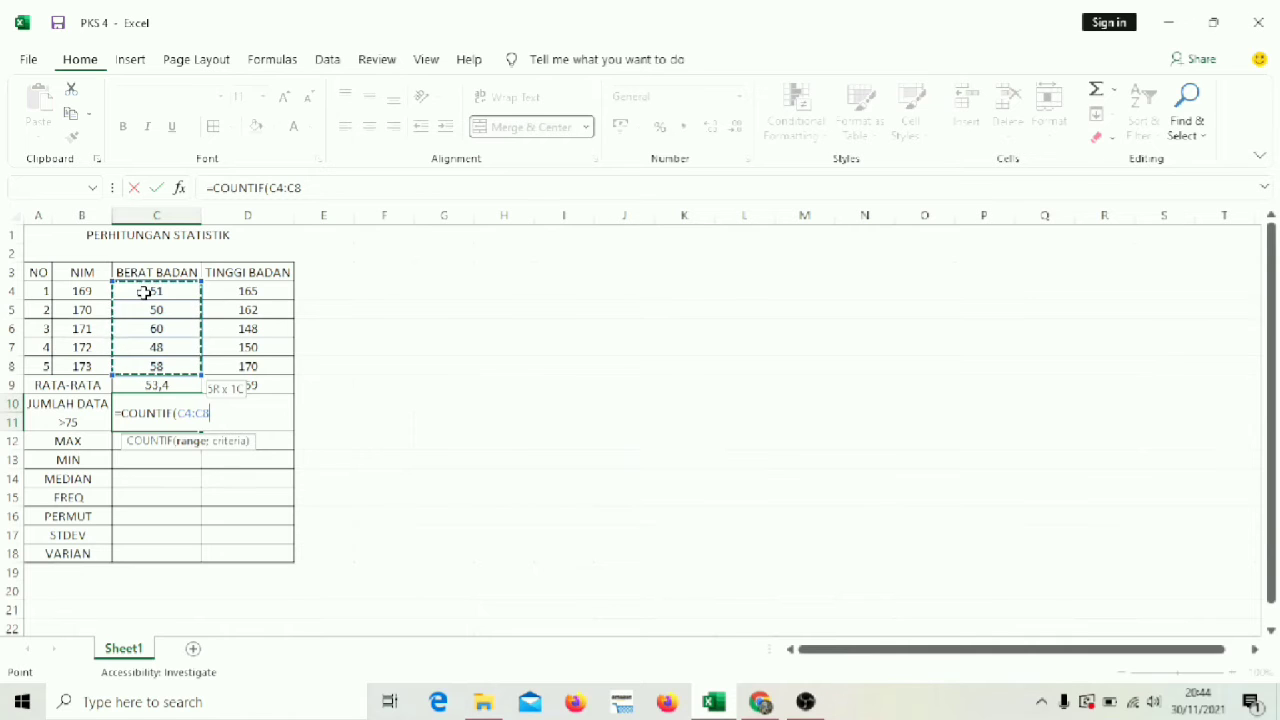
- Complete the C10 formula as =COUNTIF(C4:C8;">75") and center its result horizontally
type(";")
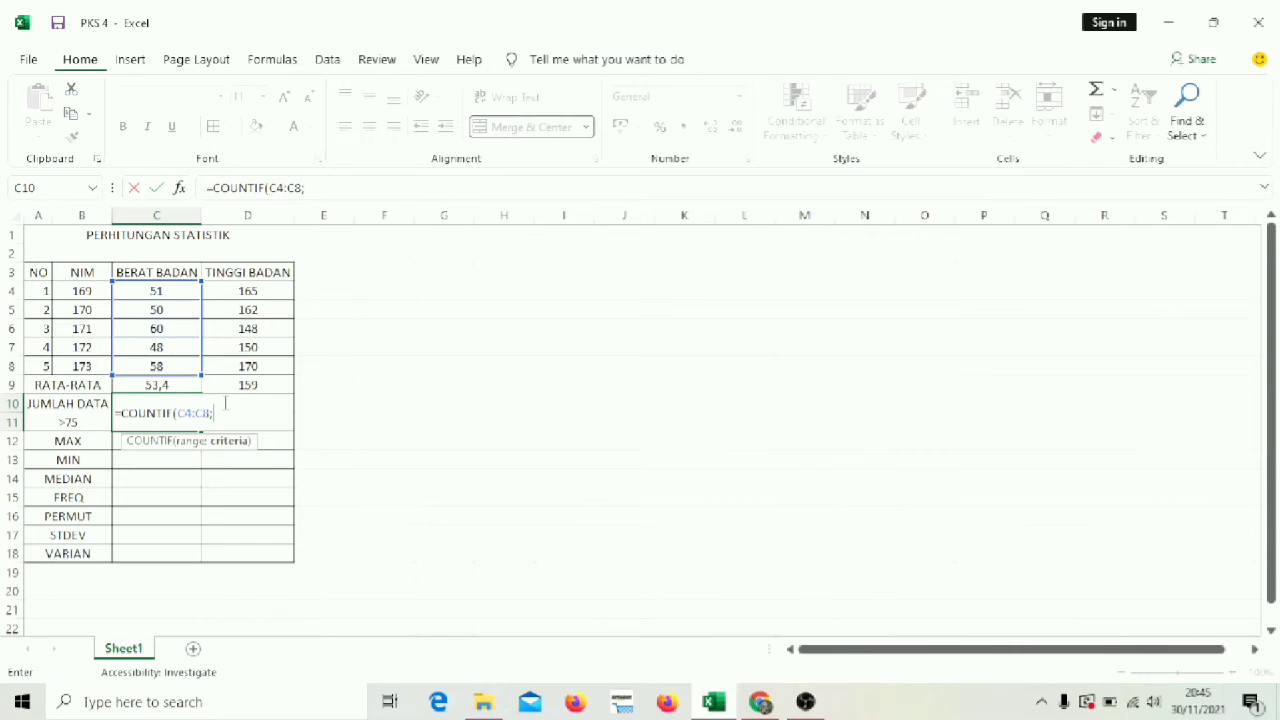
type("\"75\")")
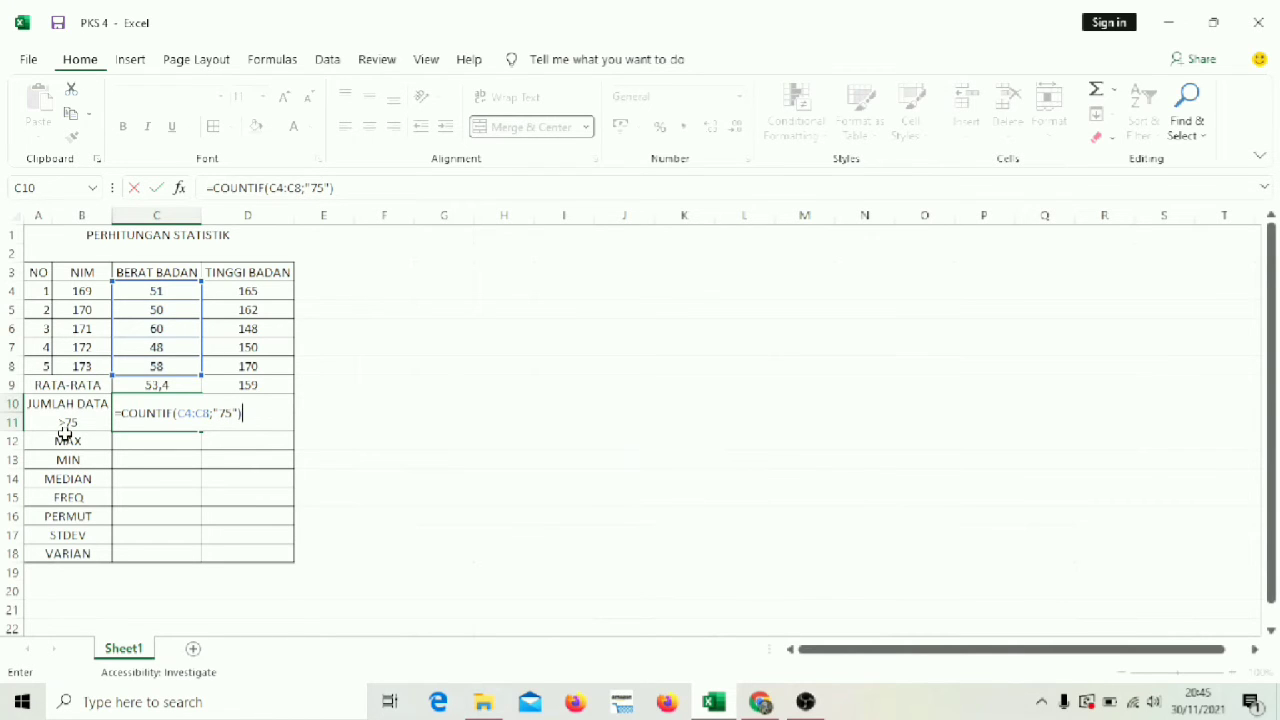
left_click(220, 413)
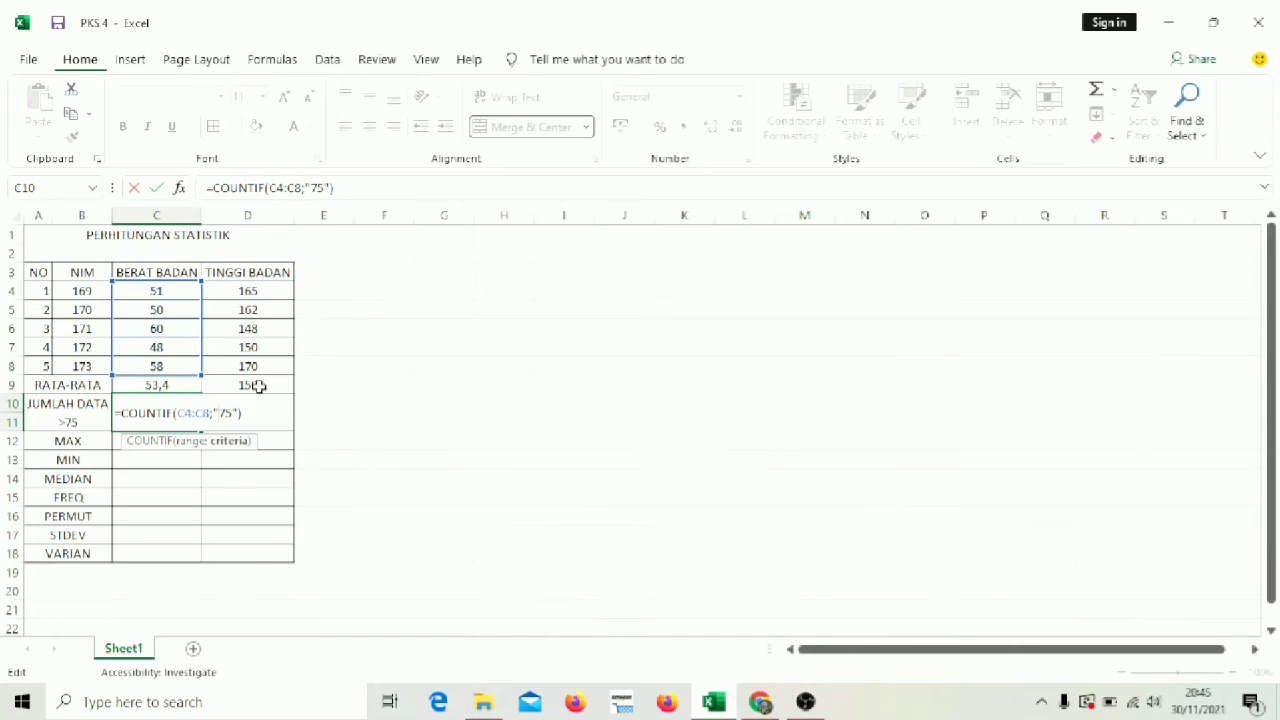
type(">")
key("Return")
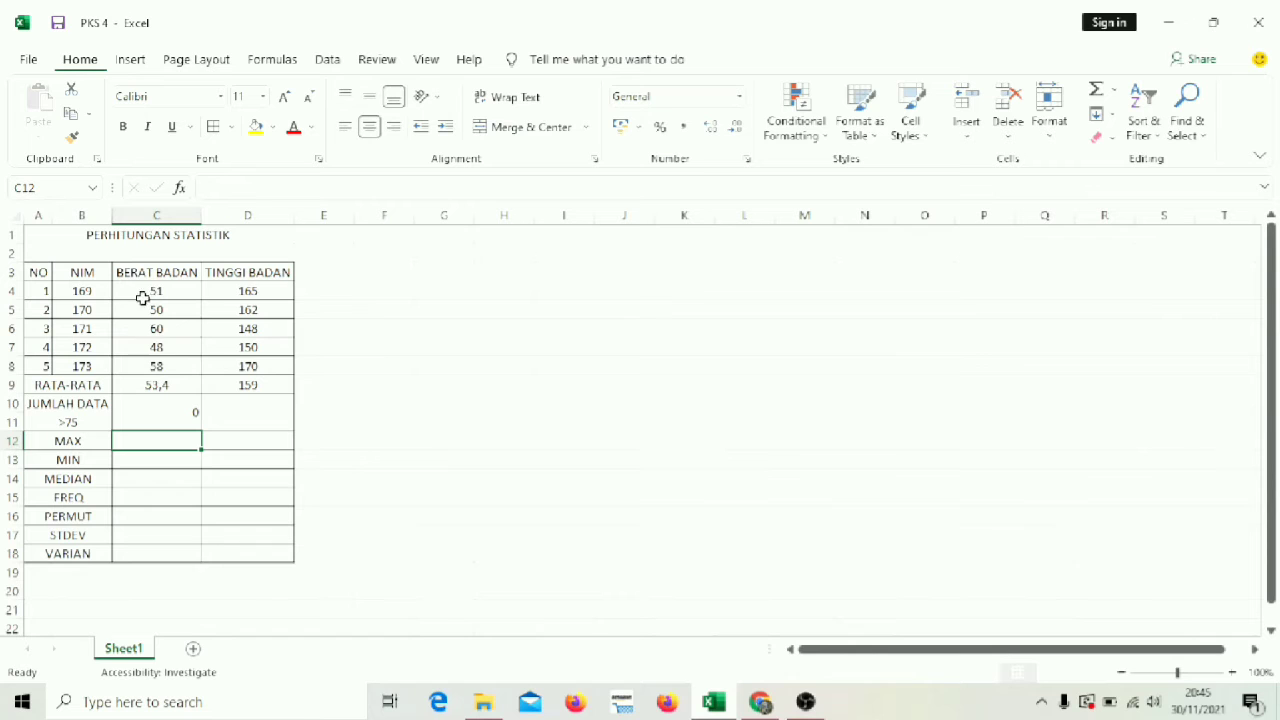
left_click(170, 414)
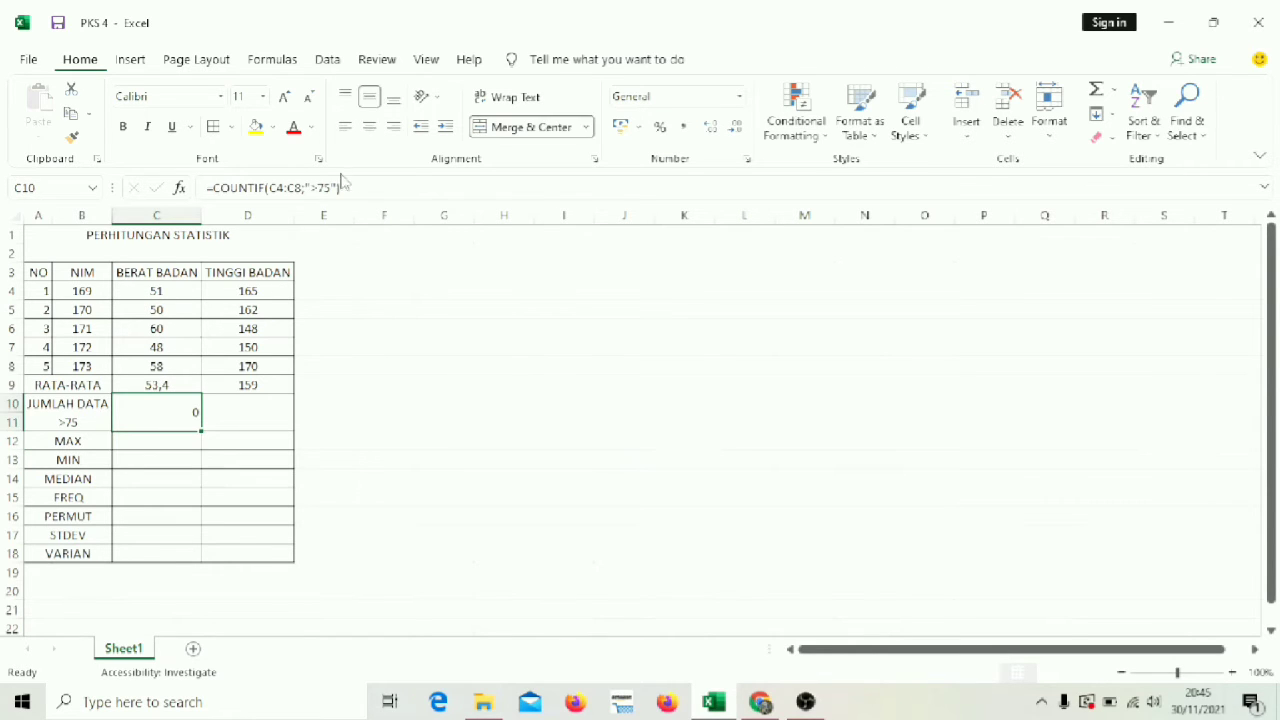
left_click(369, 126)
- Begin a COUNTIF formula in the merged cell D10, using the TINGGI BADAN range D4:D8
left_click(258, 400)
type("=")
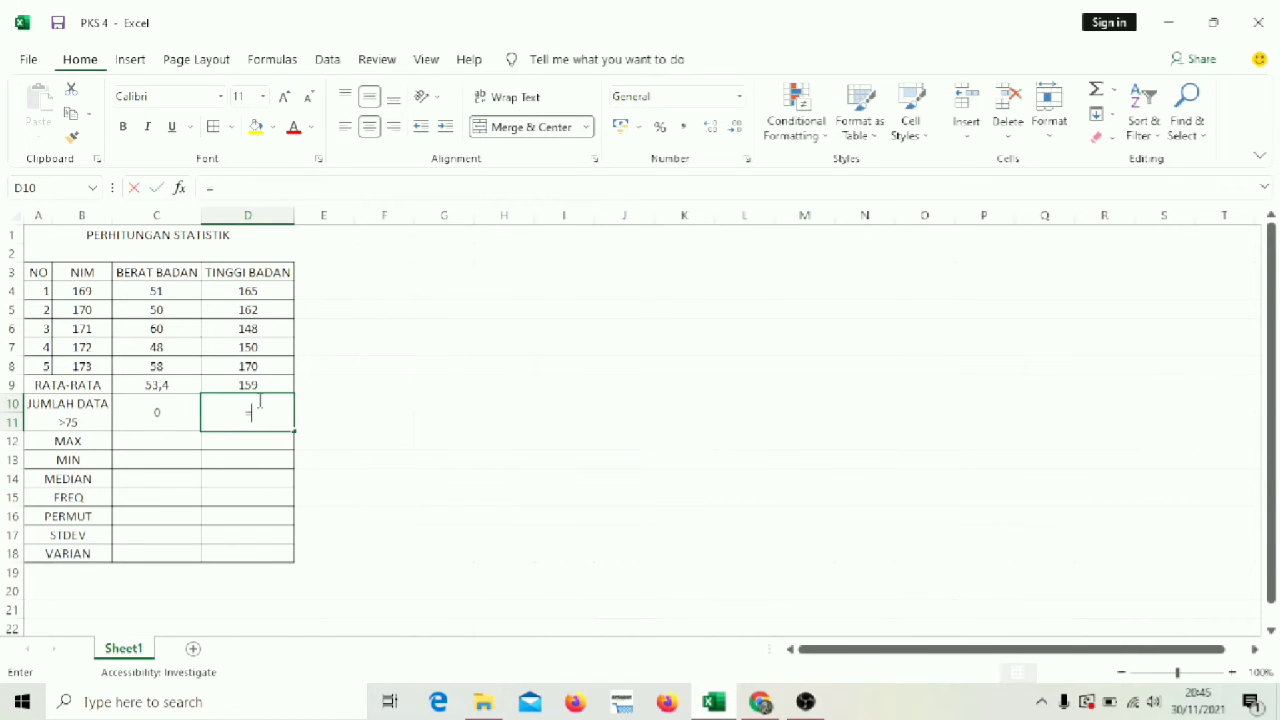
type("COU")
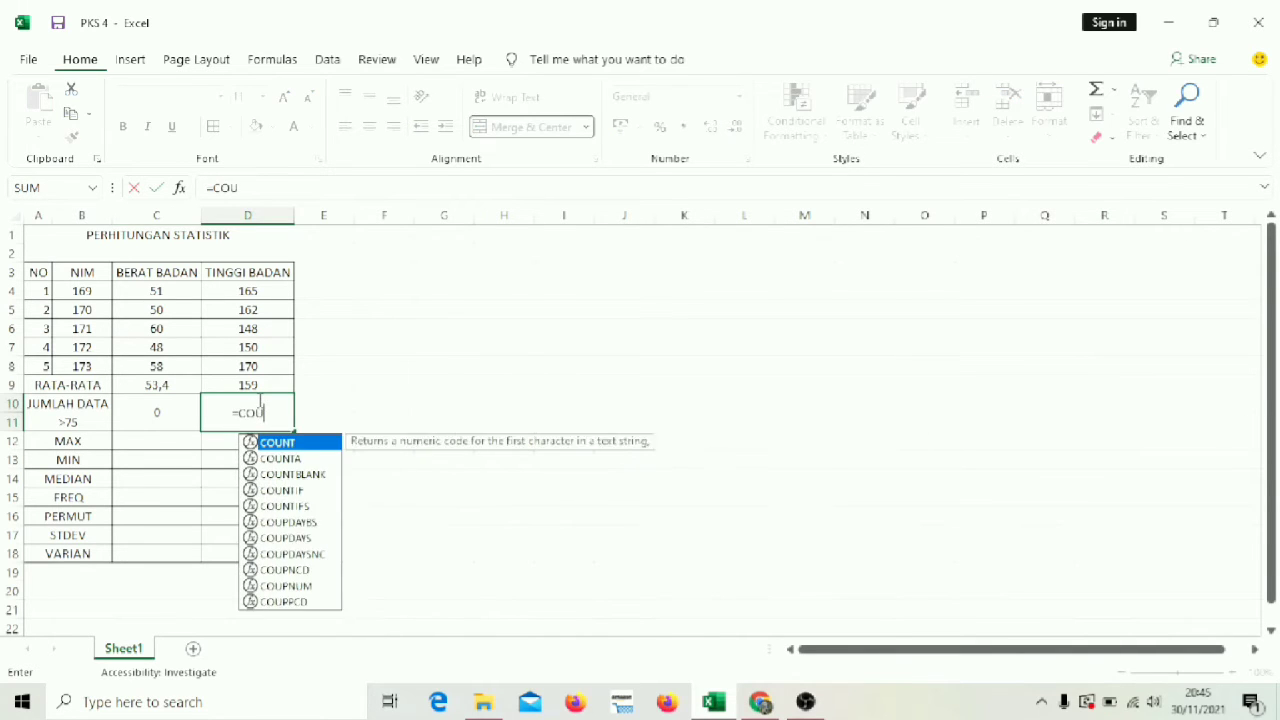
type("NTIF")
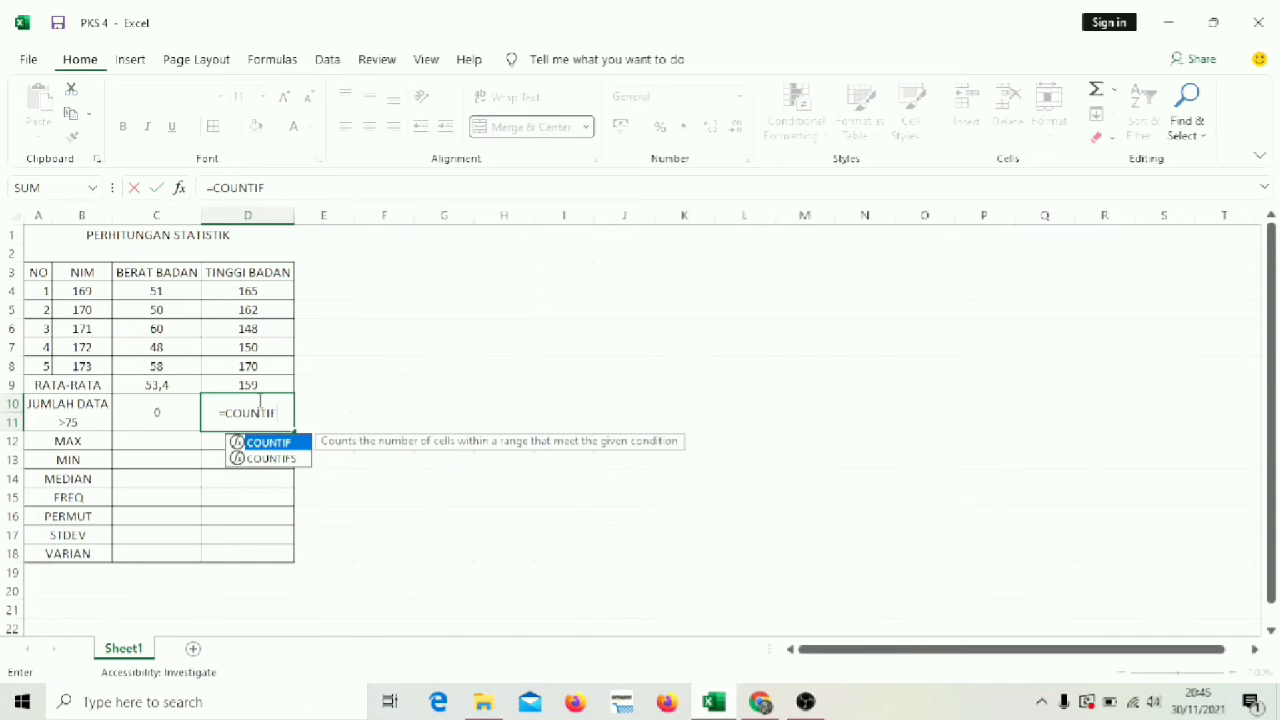
type("(")
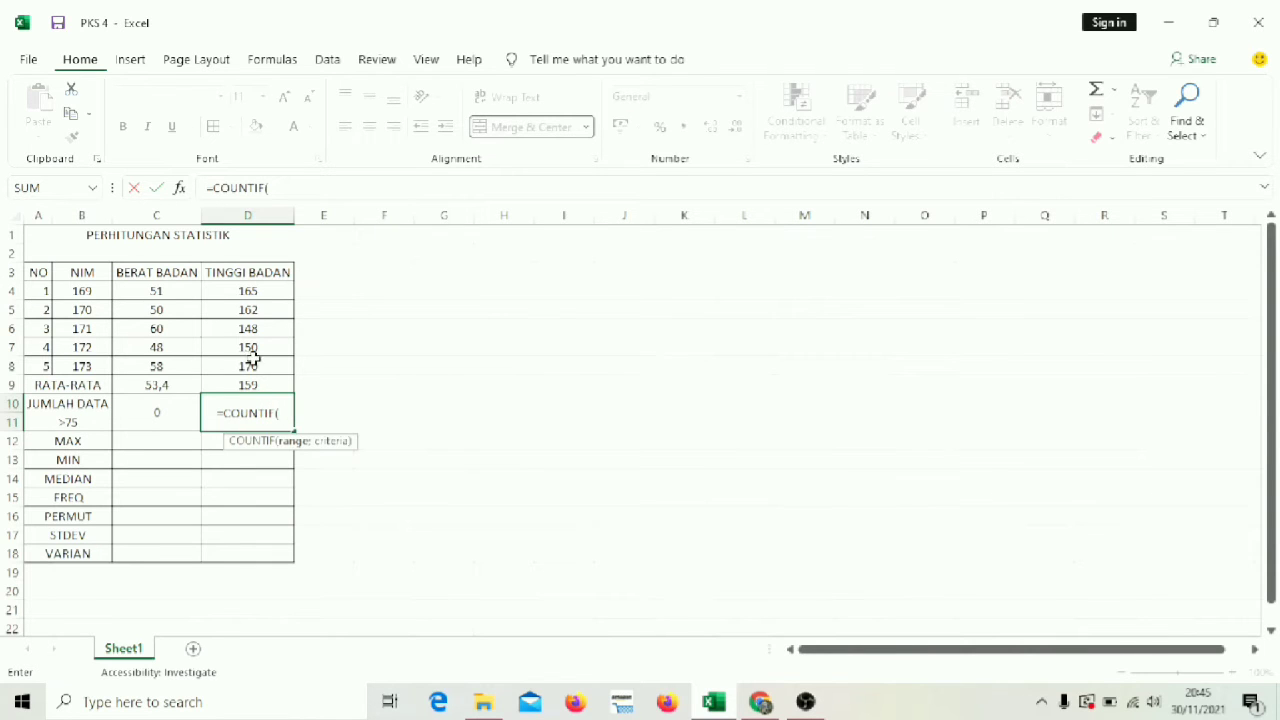
left_click(234, 291)
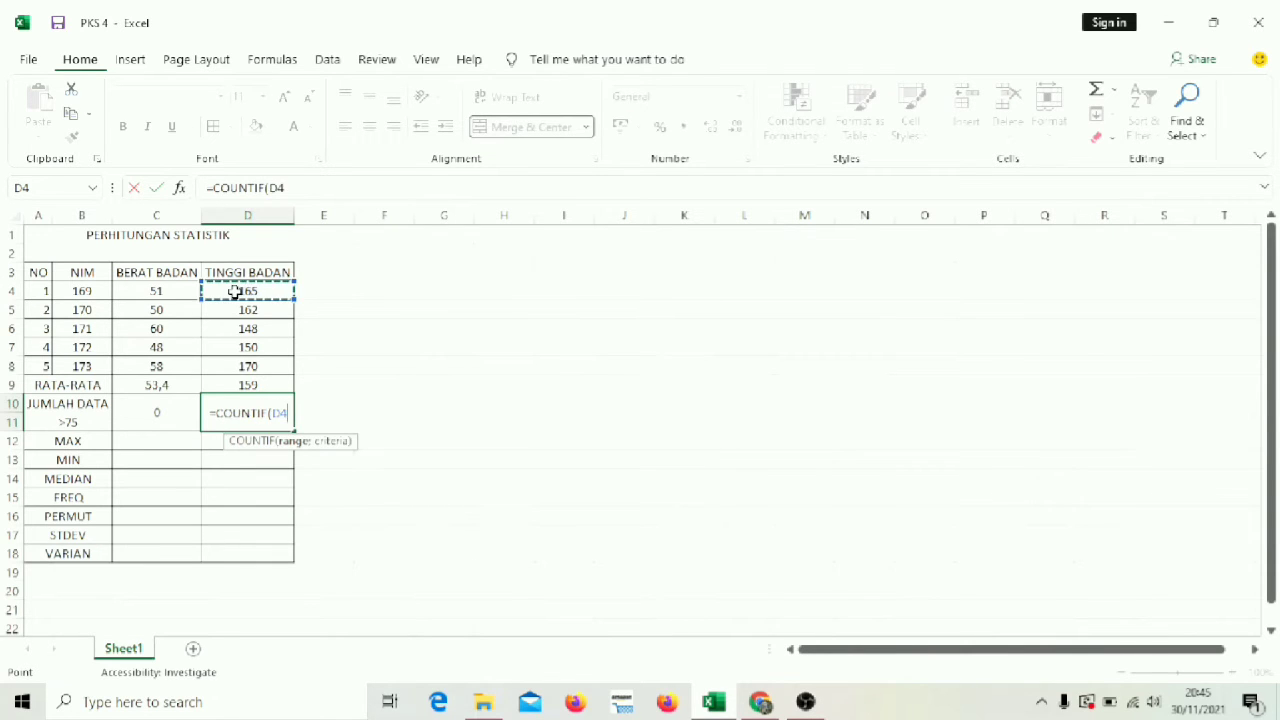
key("shift+Down")
key("shift+Down")
key("shift+Down")
key("shift+Down")
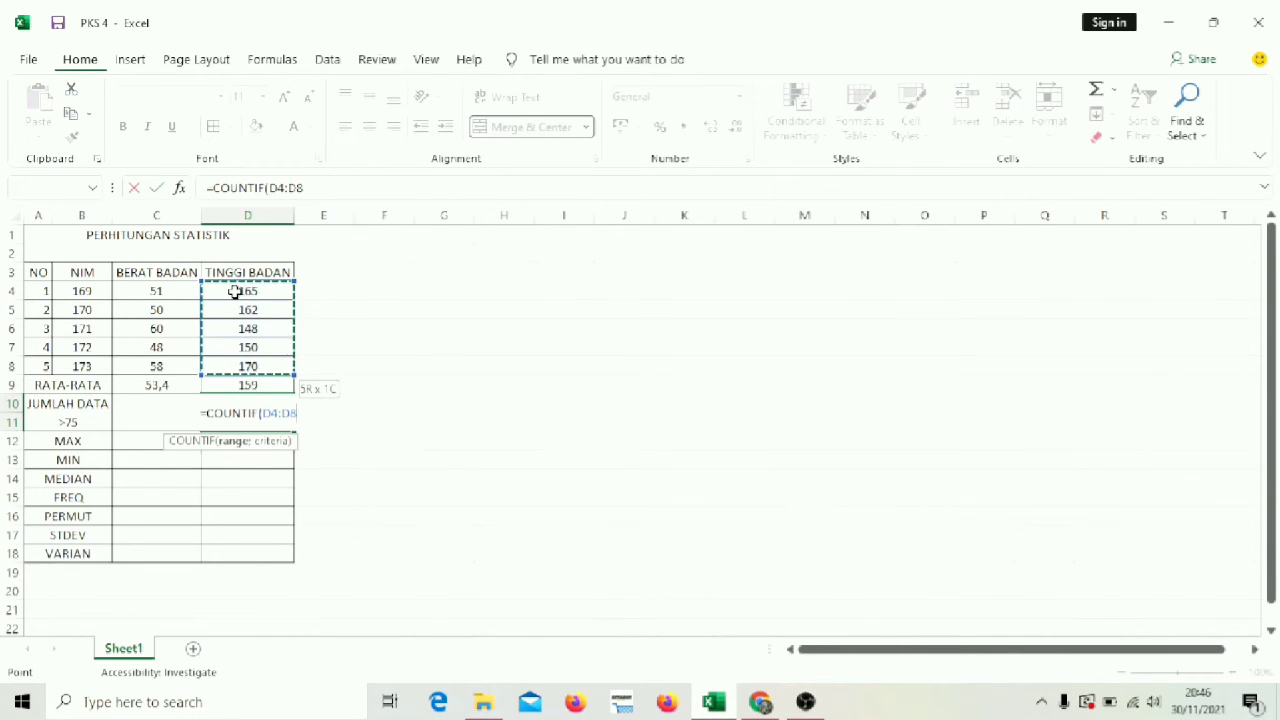
- Complete the D10 formula with the criterion ">75", so it reads =COUNTIF(D4:D8;">75")
type(";\"")
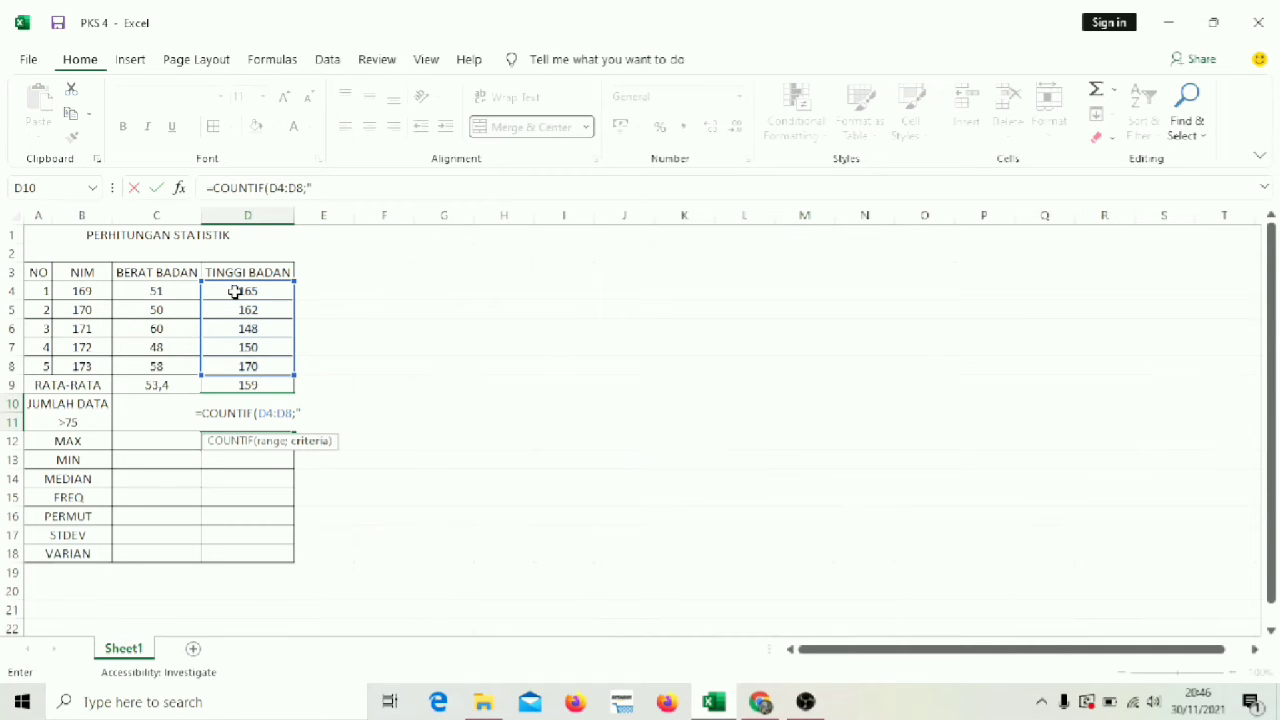
type(">")
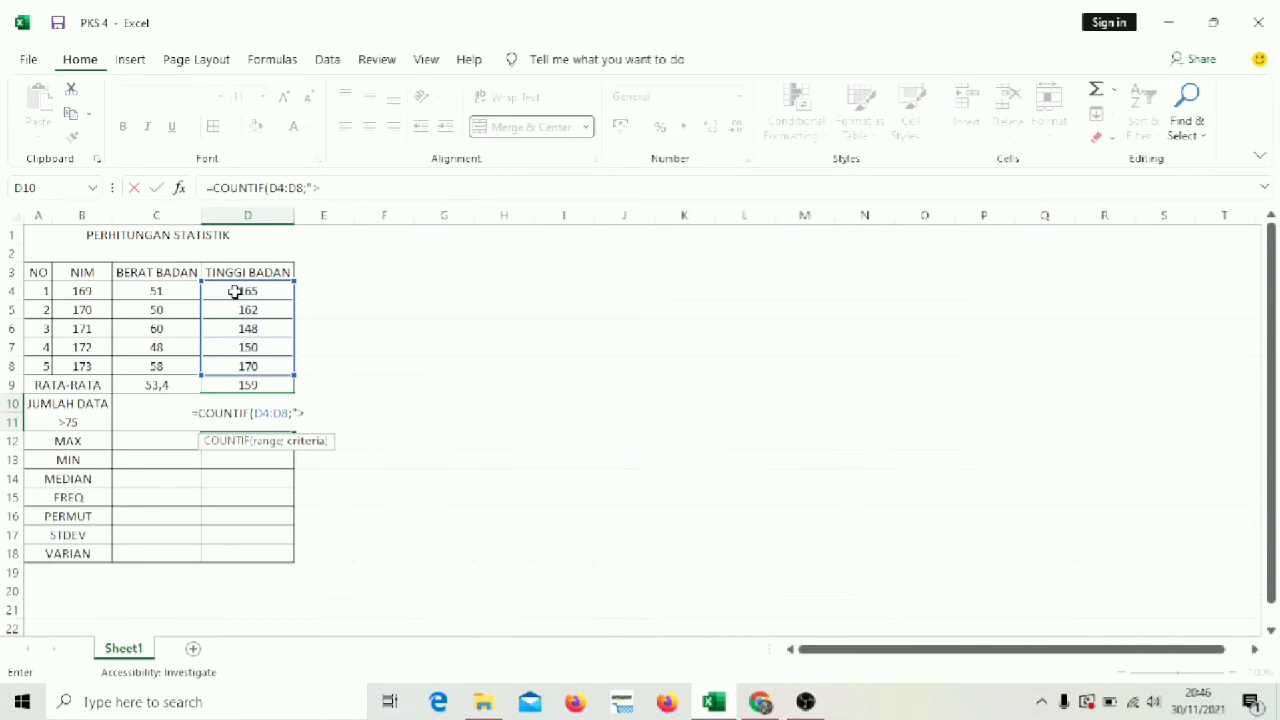
type("7")
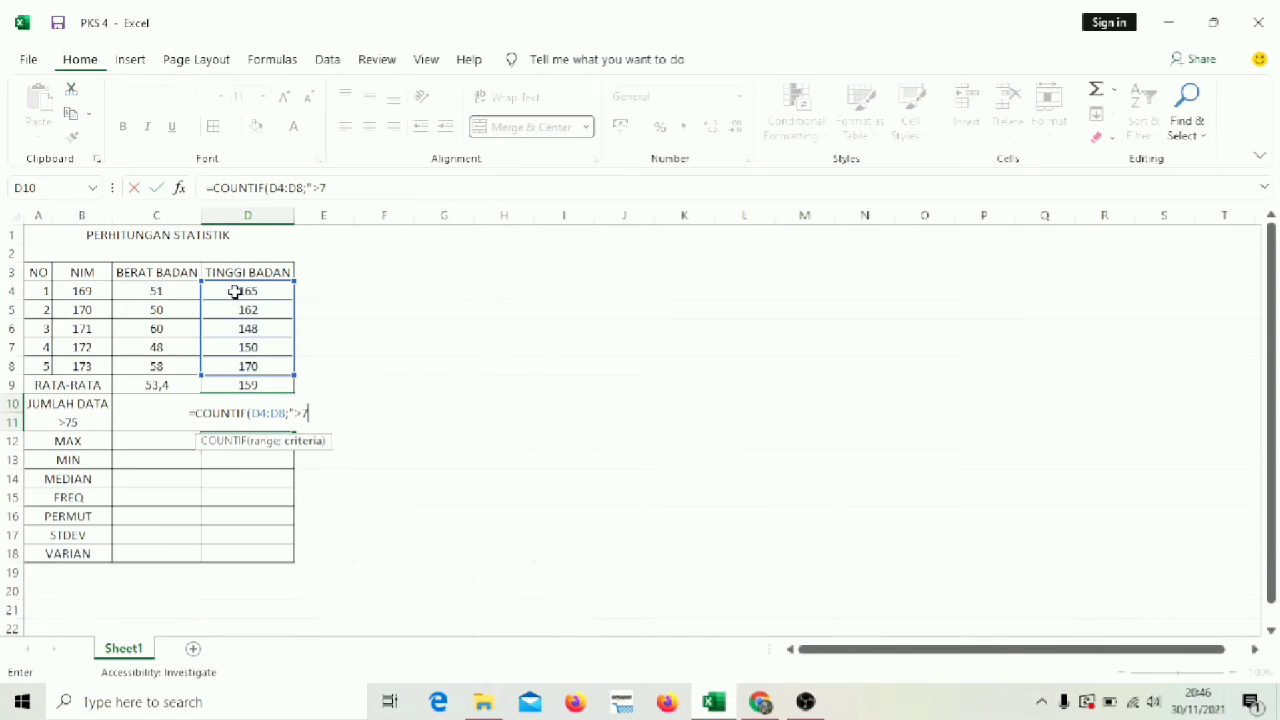
type("5\")")
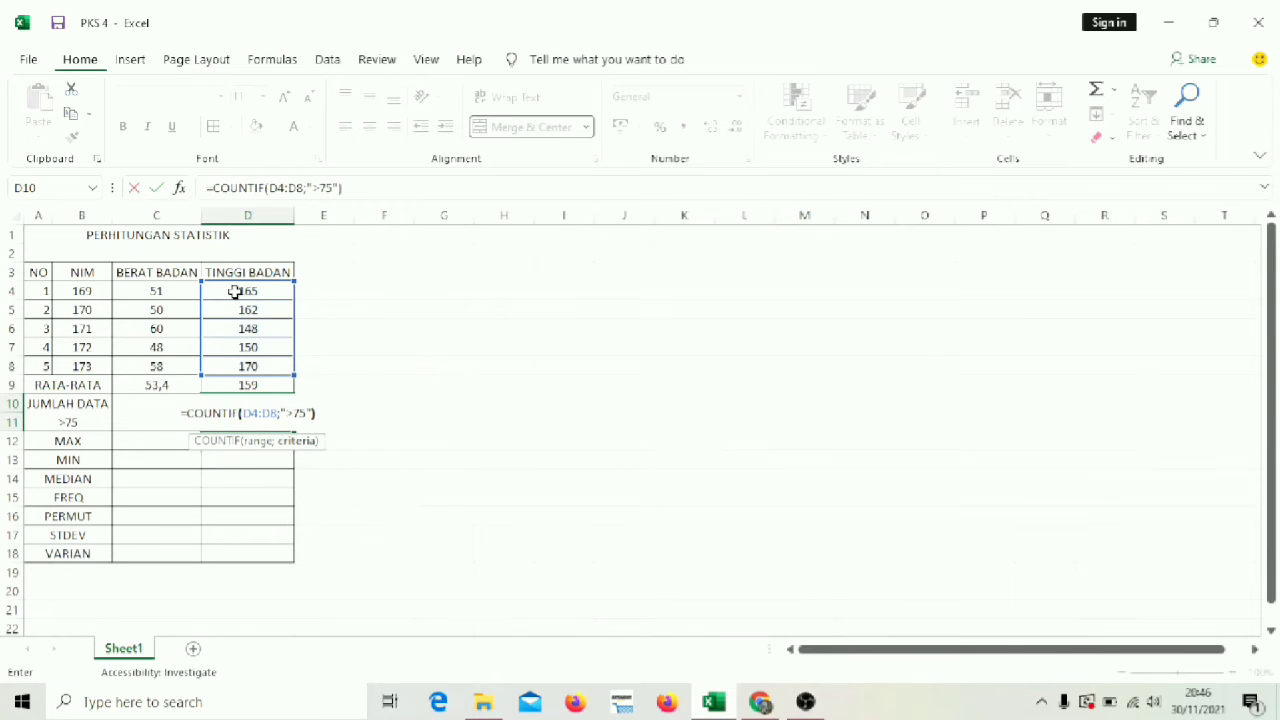
key("Return")
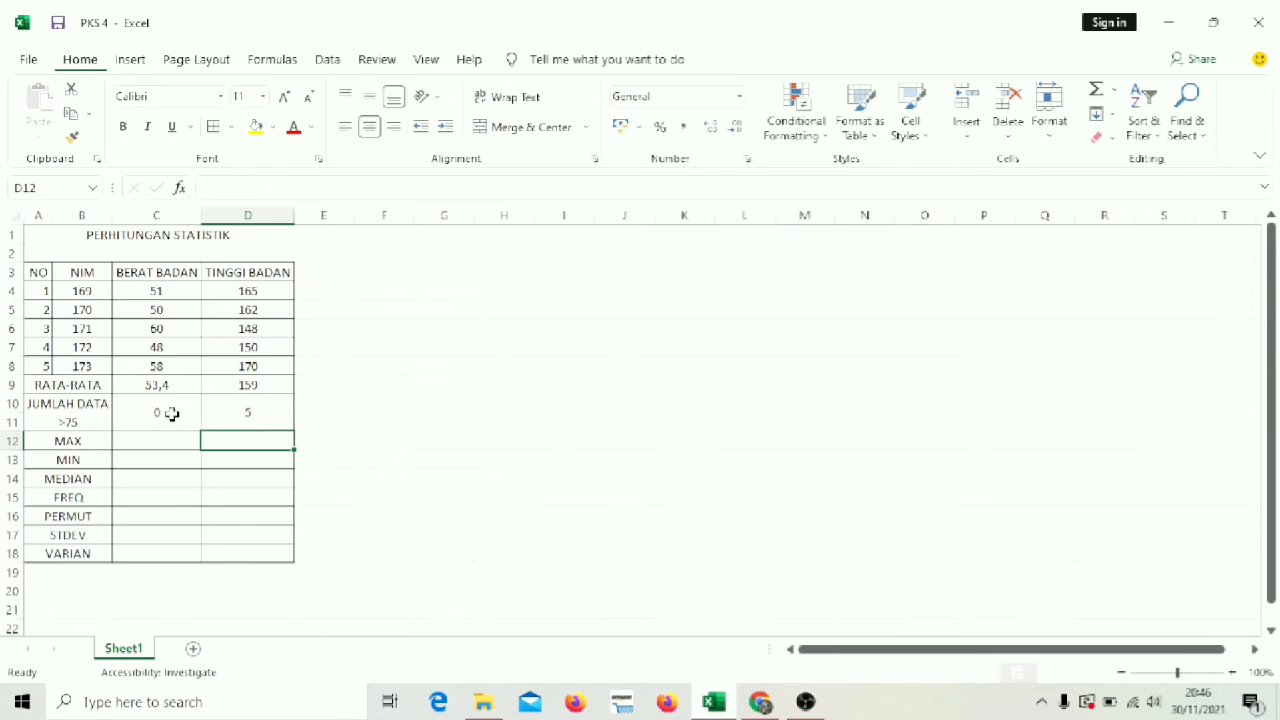
- Enter the formula =MAX(C4:C8) in cell C12 for the BERAT BADAN maximum
left_click(130, 437)
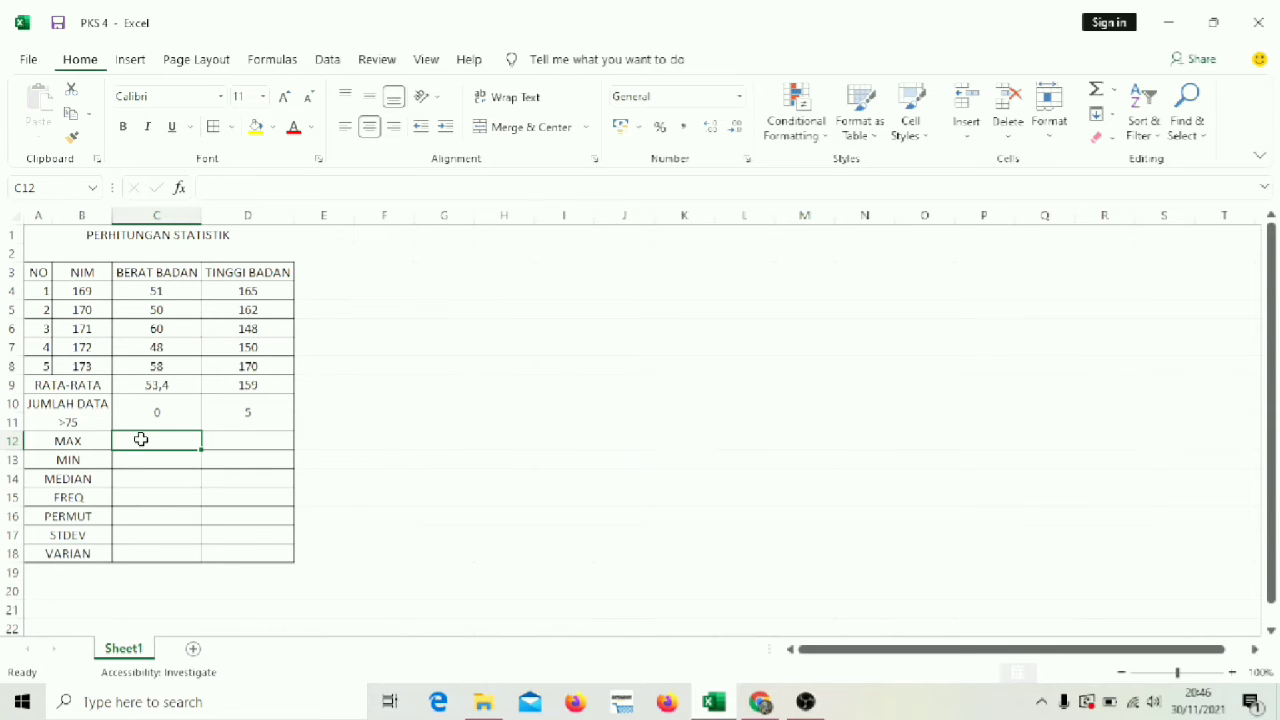
type("=MS")
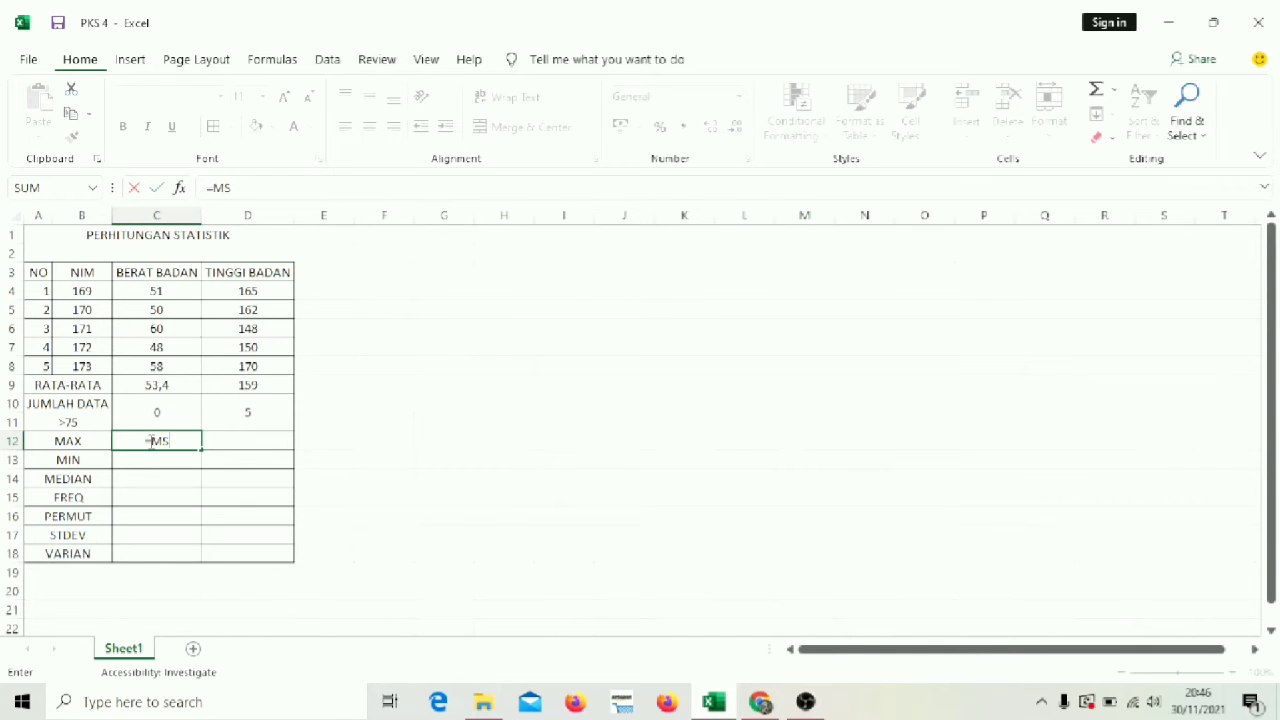
key("BackSpace")
type("A")
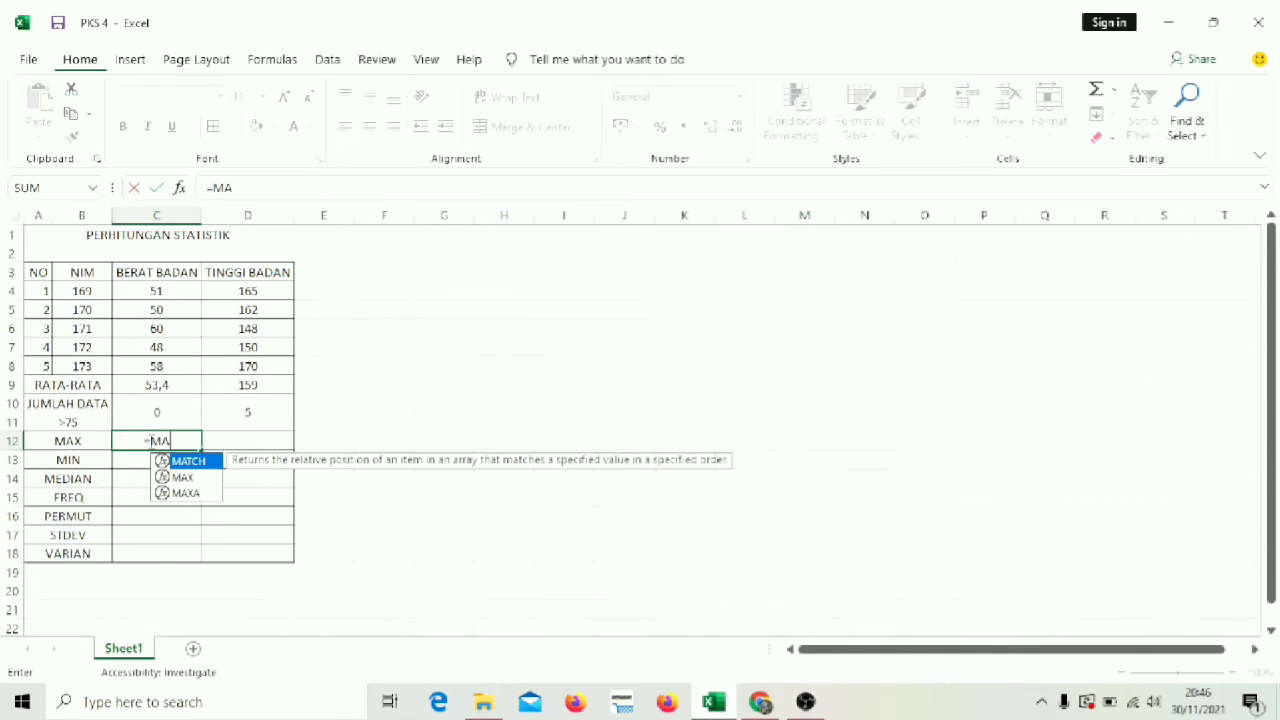
type("X")
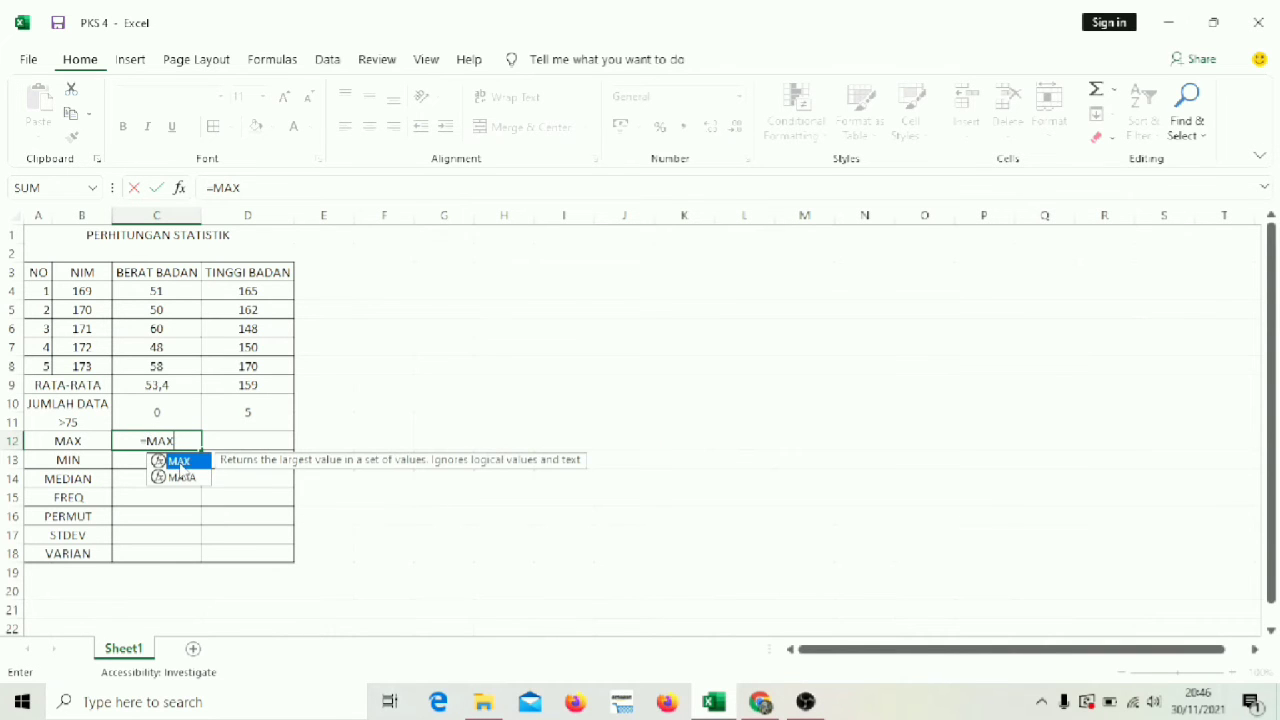
double_click(180, 462)
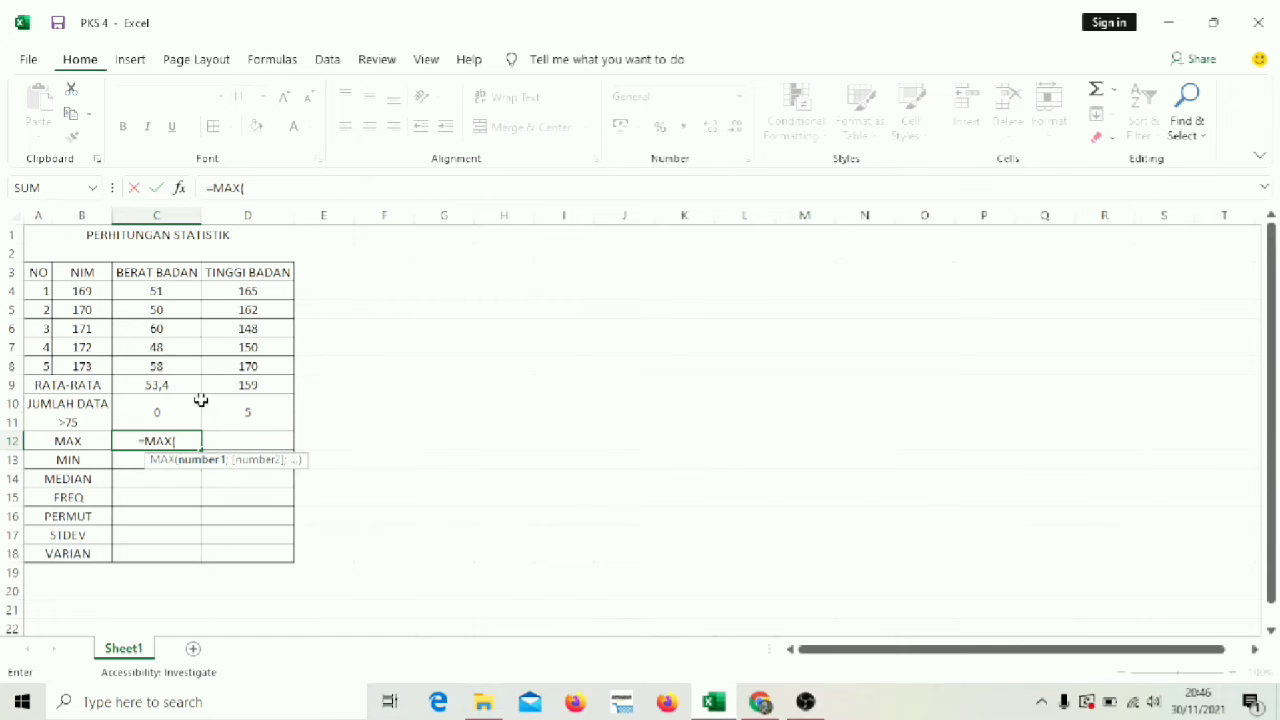
left_click(159, 296)
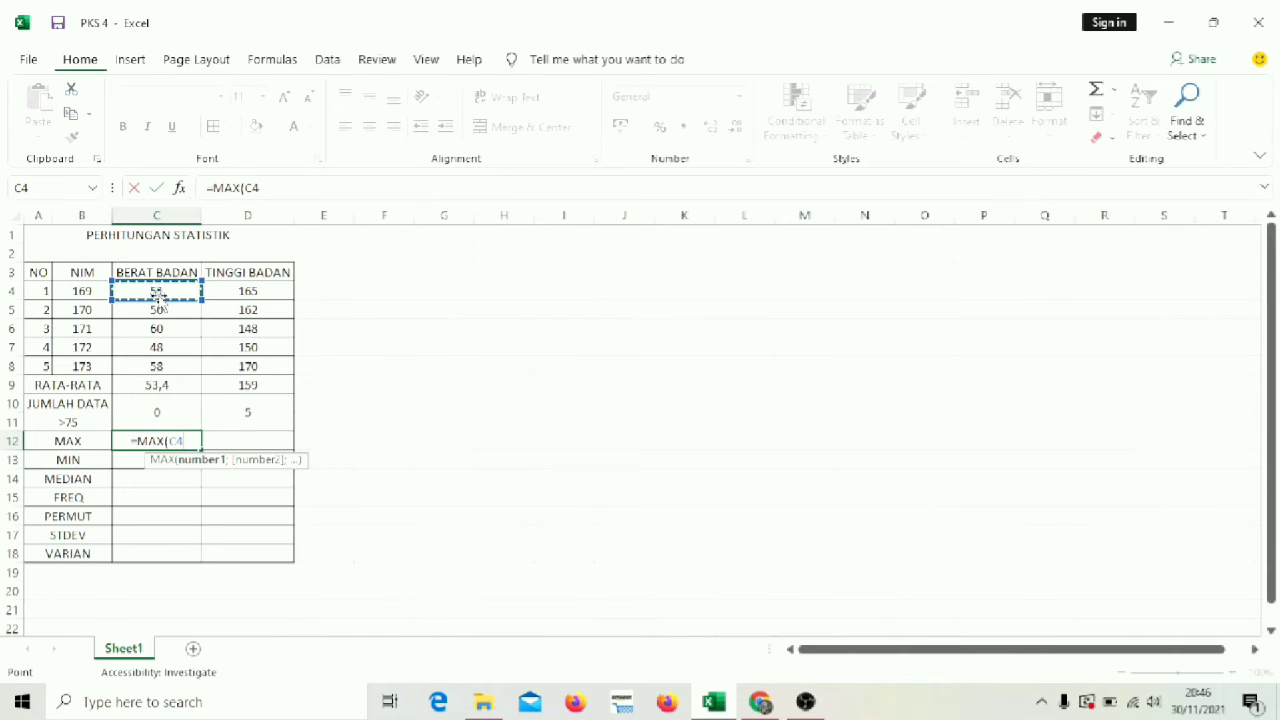
key("shift+Down")
key("shift+Down")
key("shift+Down")
key("shift+Down")
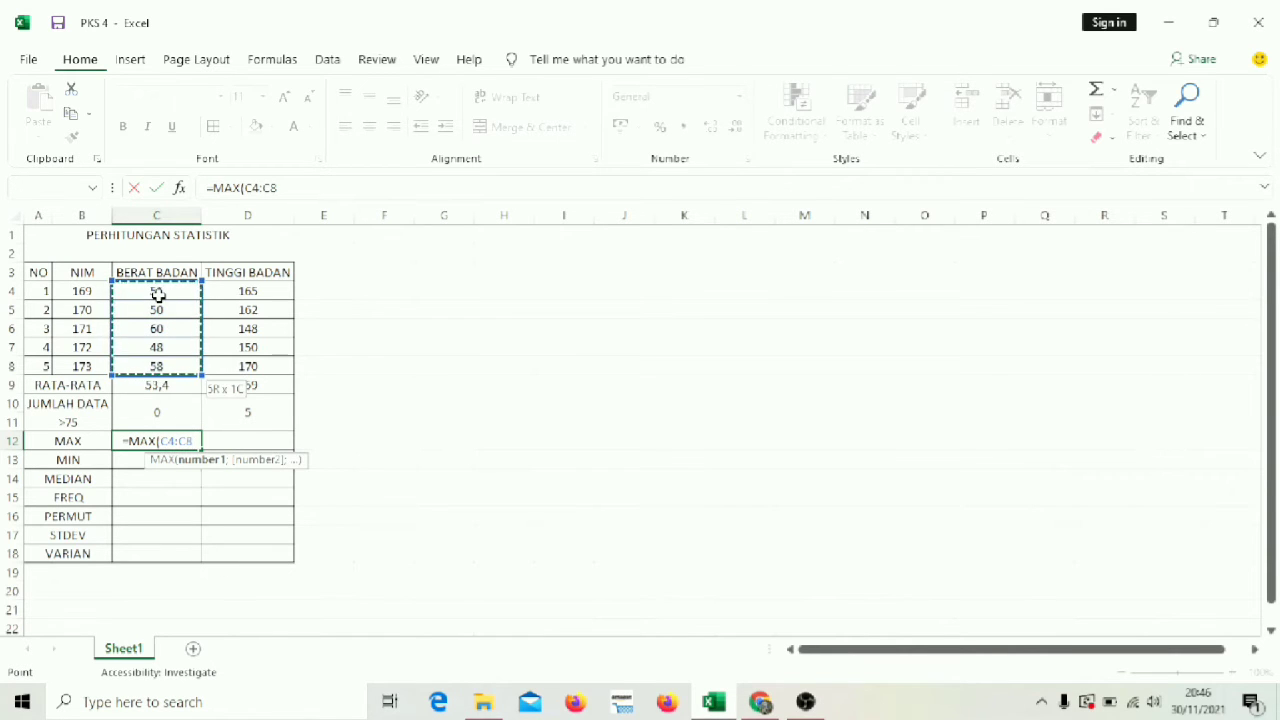
type(")")
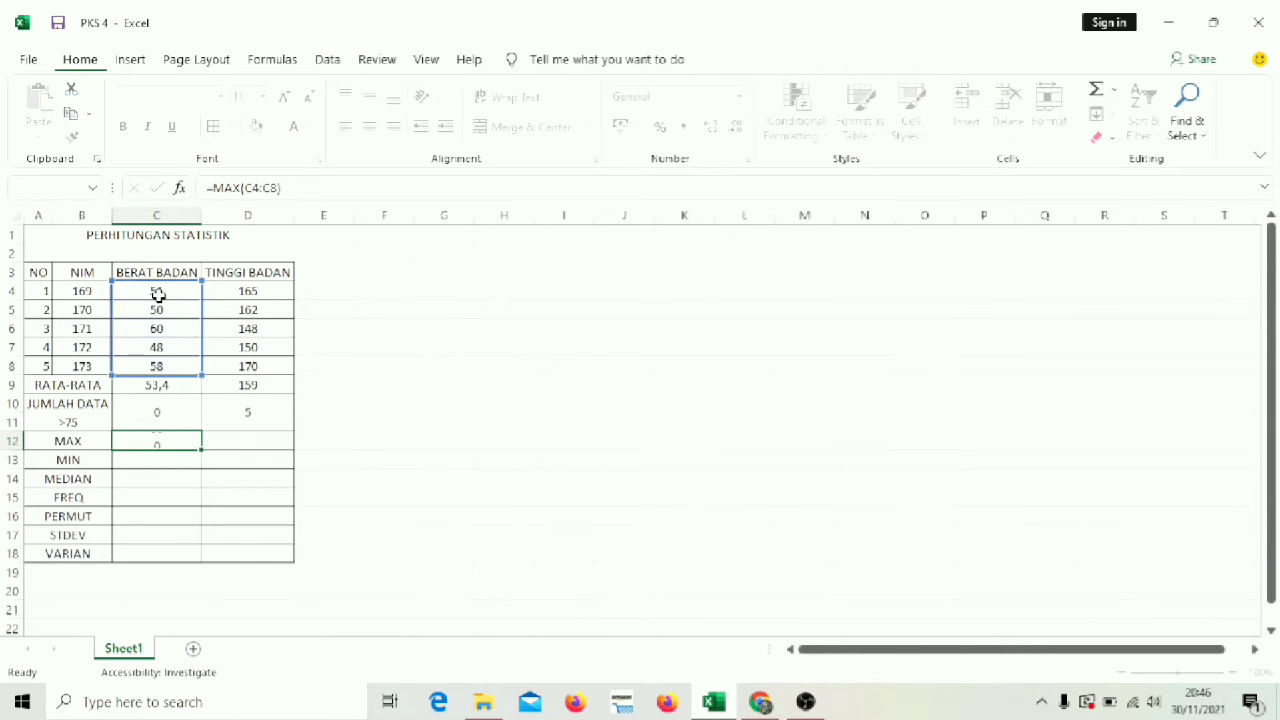
key("Return")
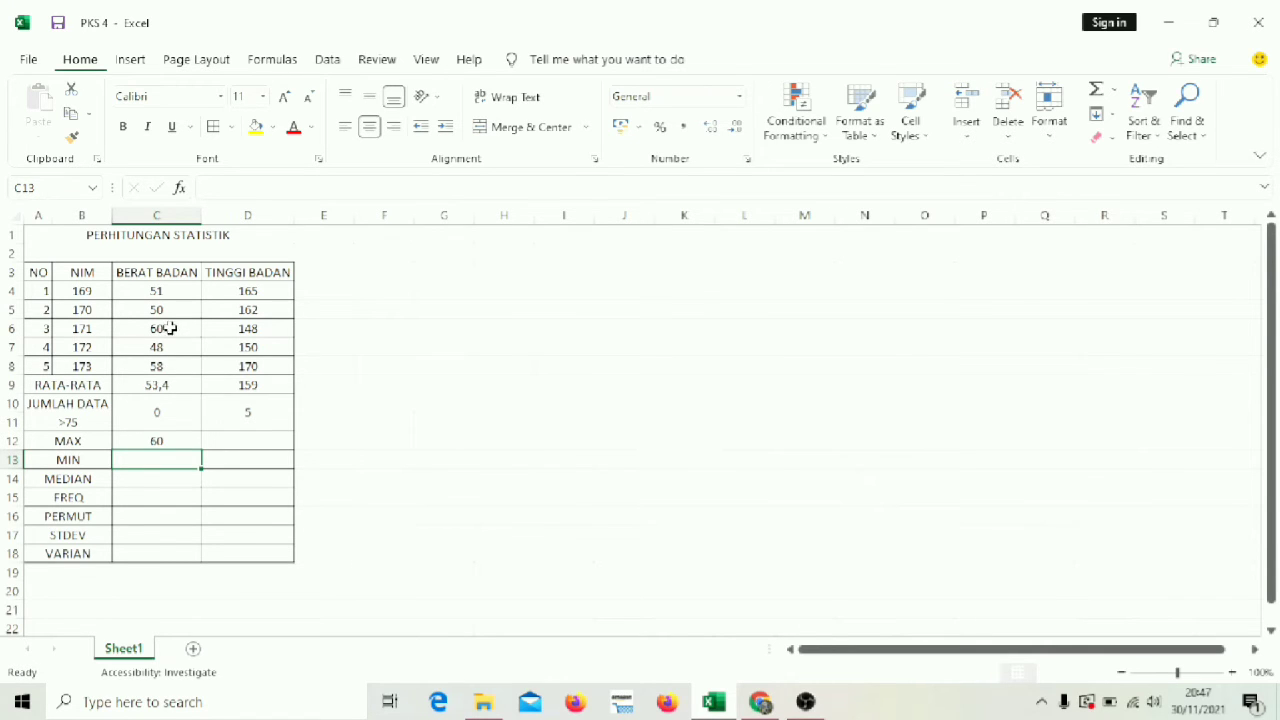
- Enter the formula =MAX(D4:D8) in cell D12 for the TINGGI BADAN maximum
left_click(254, 448)
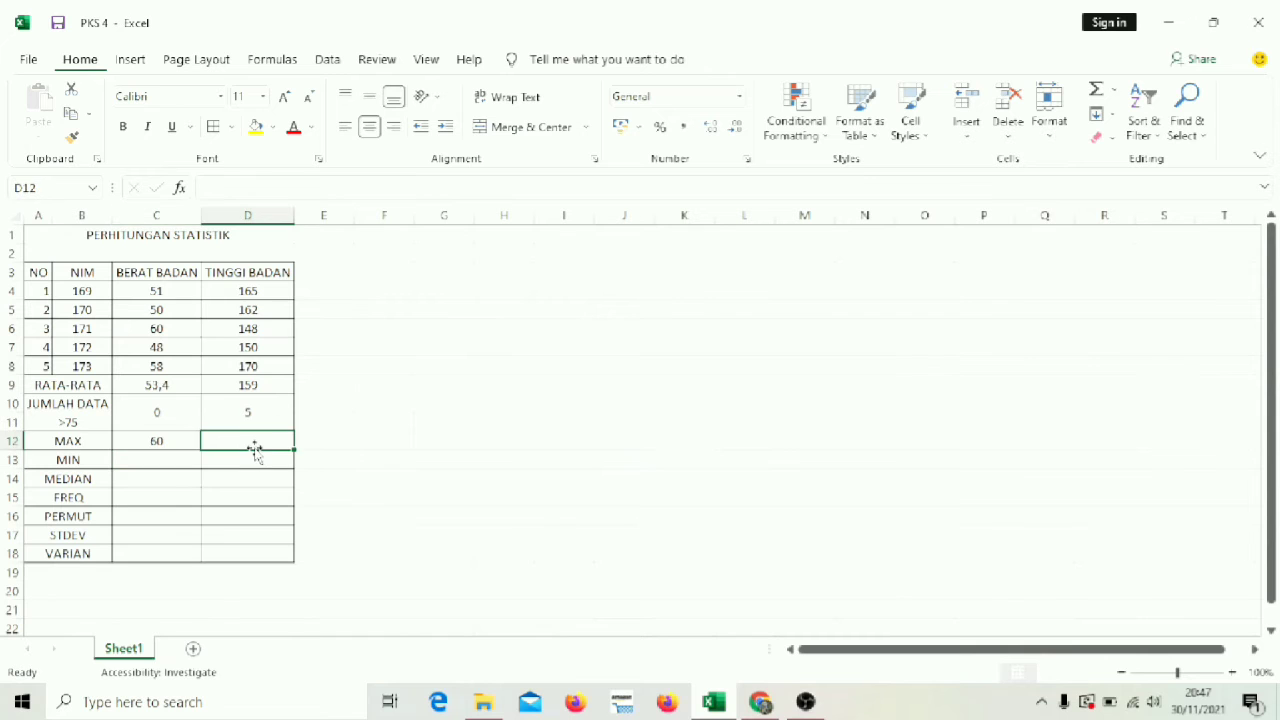
type("=")
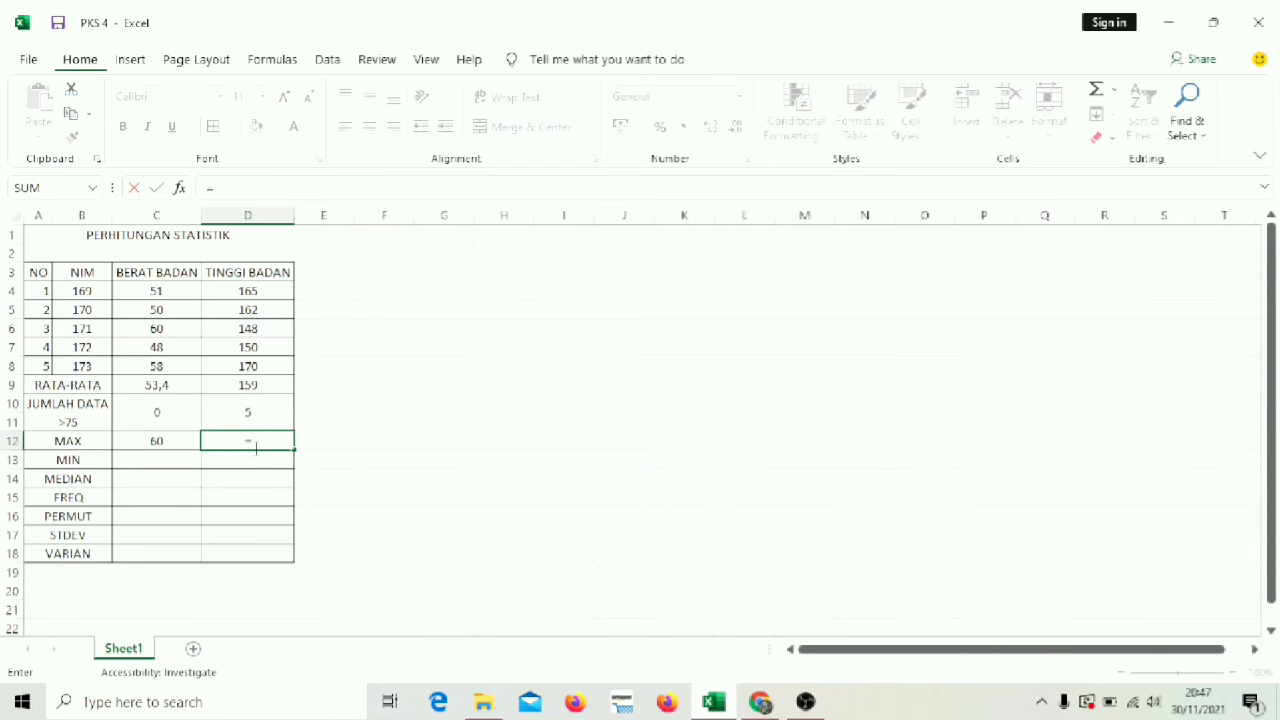
type("MAX")
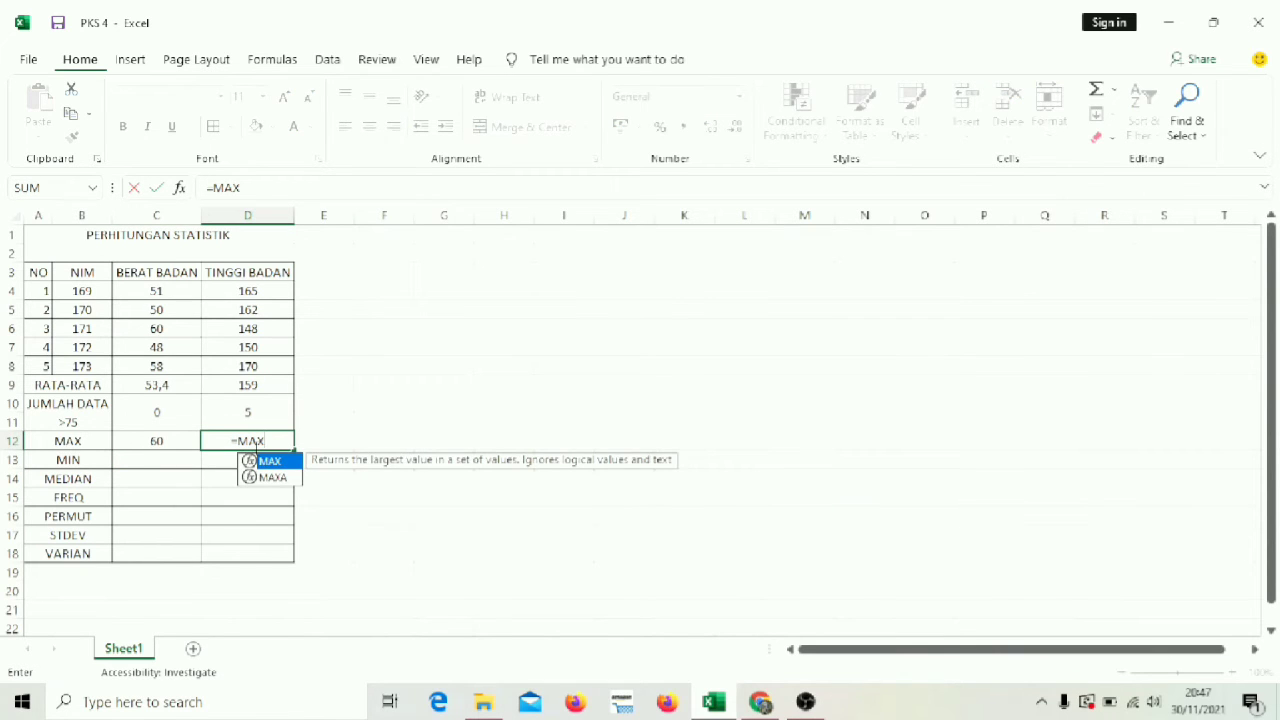
type("(")
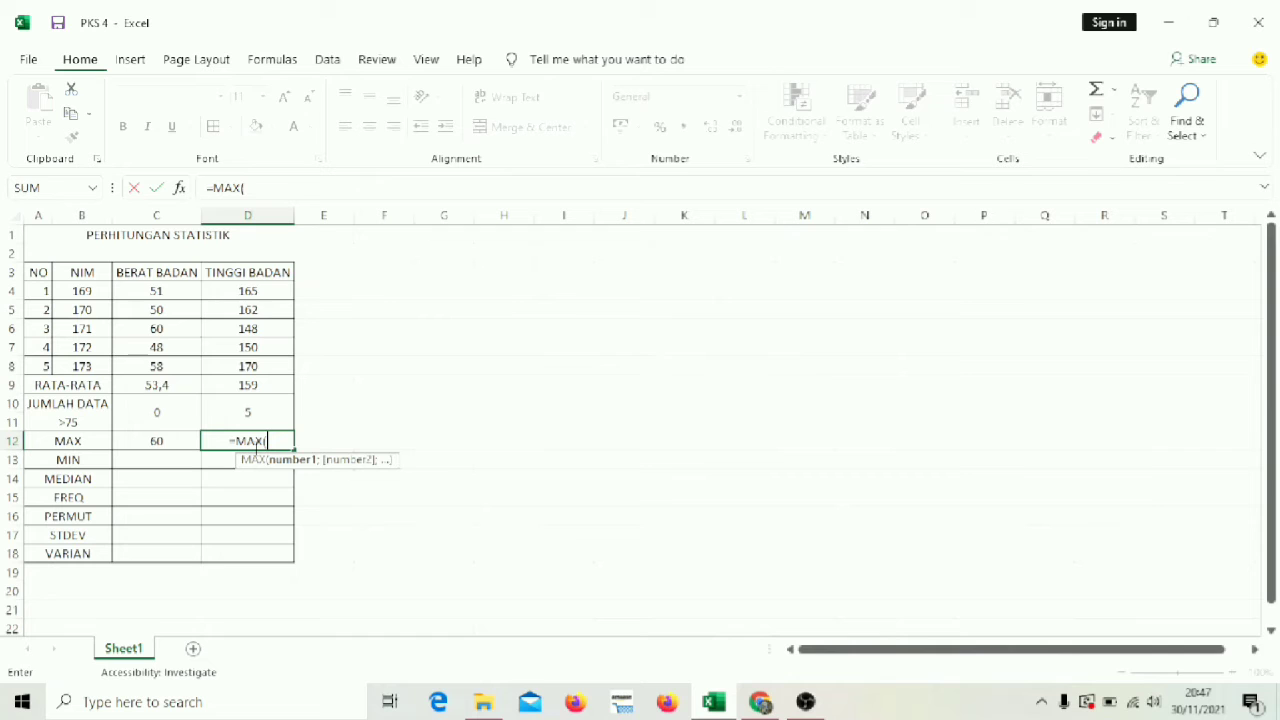
left_click(253, 291)
key("shift+Down")
key("shift+Down")
key("shift+Down")
key("shift+Down")
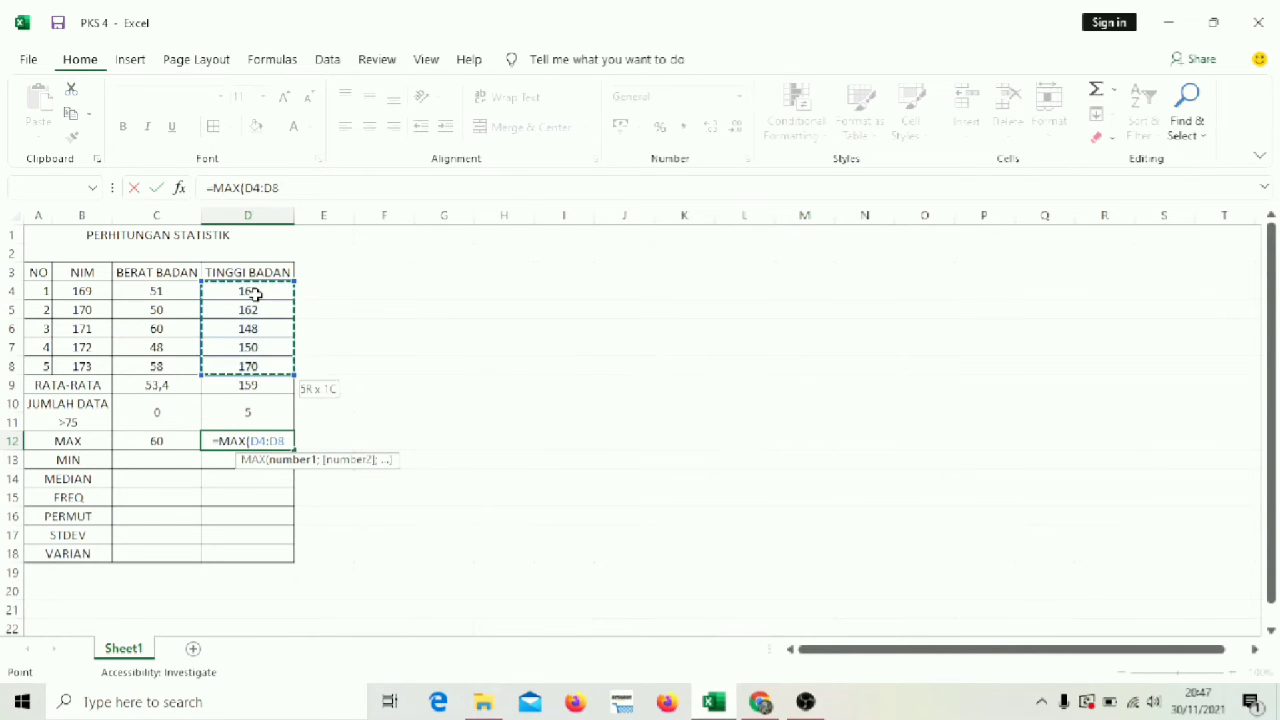
type(")")
key("Return")
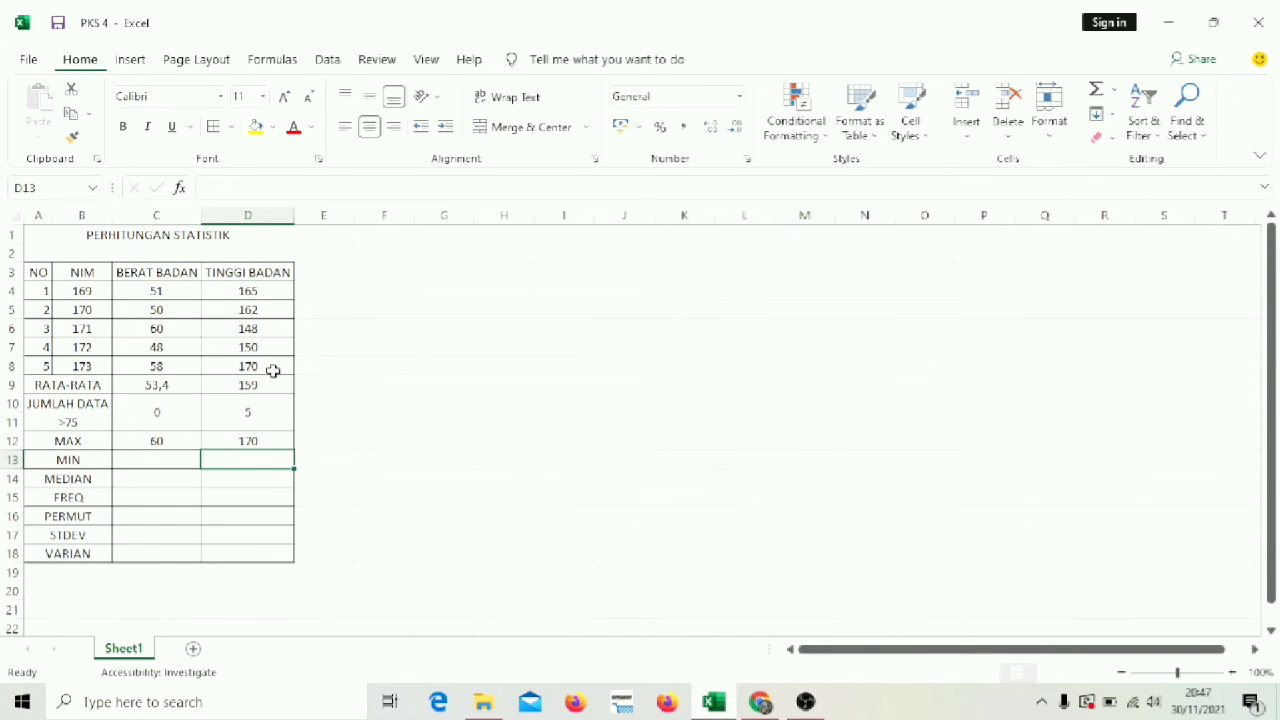
- Enter the formula =MIN(C4:C8) in cell C13 for the BERAT BADAN minimum
left_click(144, 458)
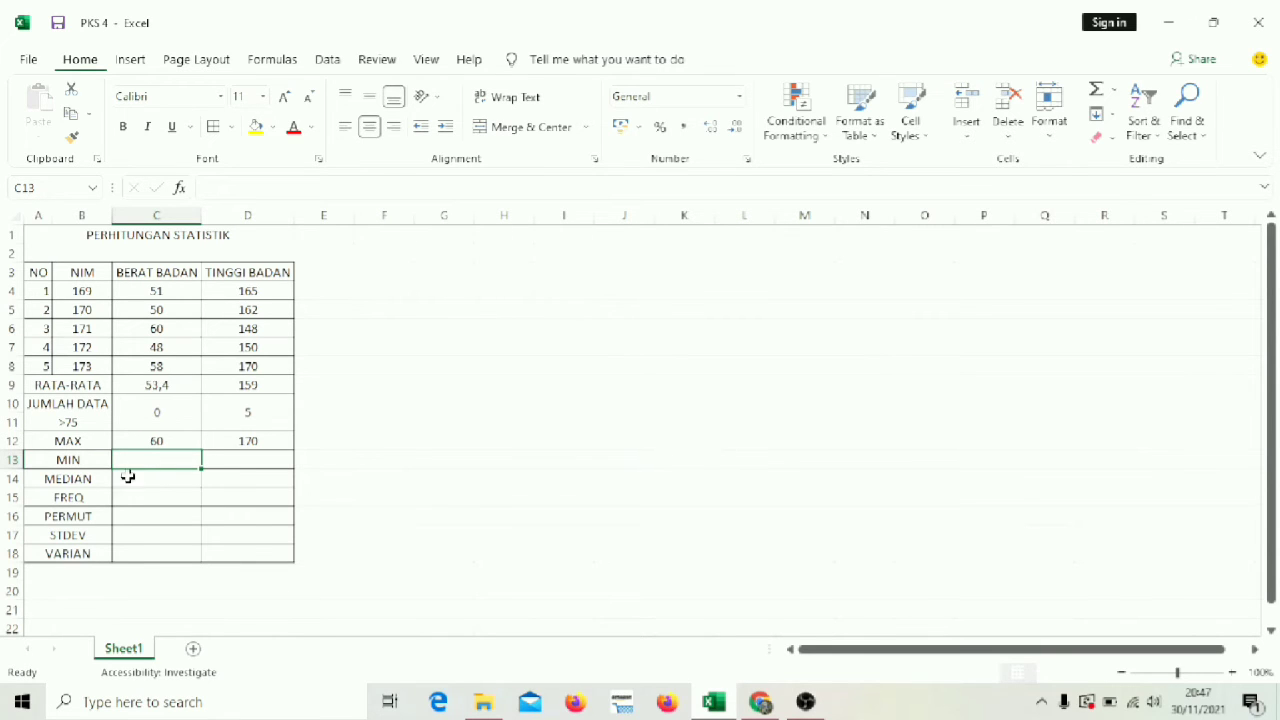
type("=")
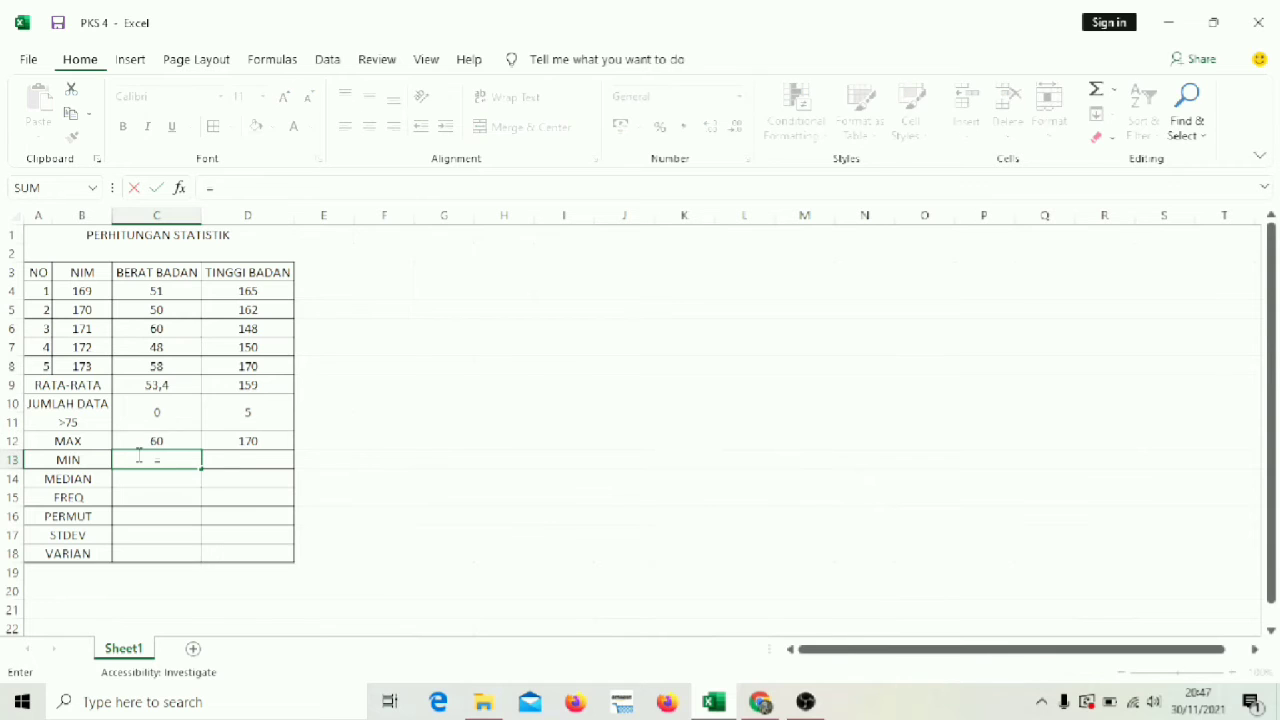
type("MIN")
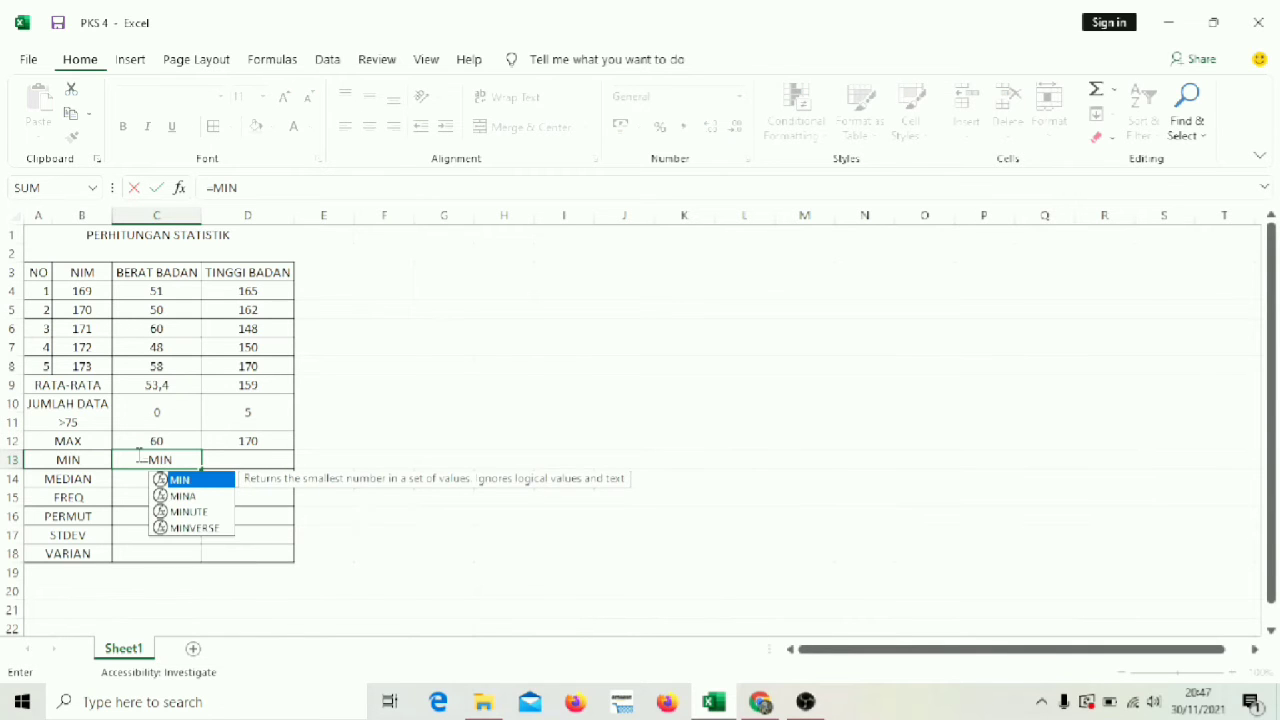
type("(")
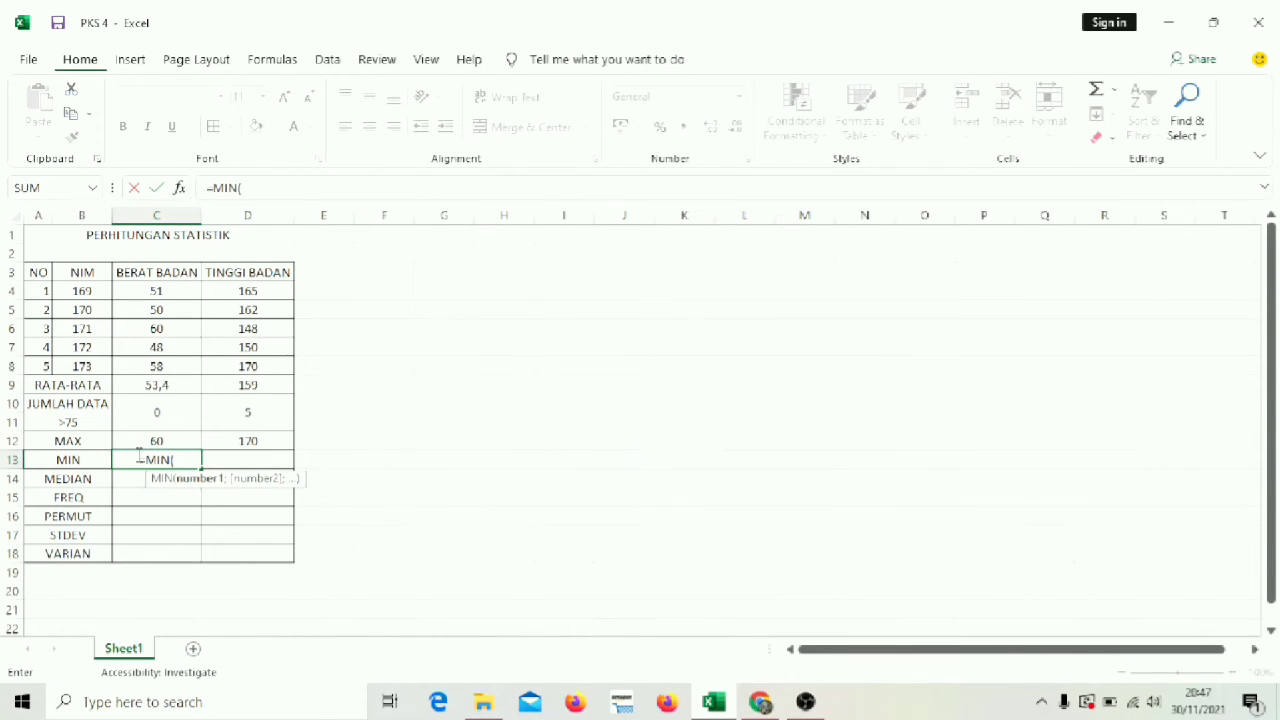
left_click(136, 291)
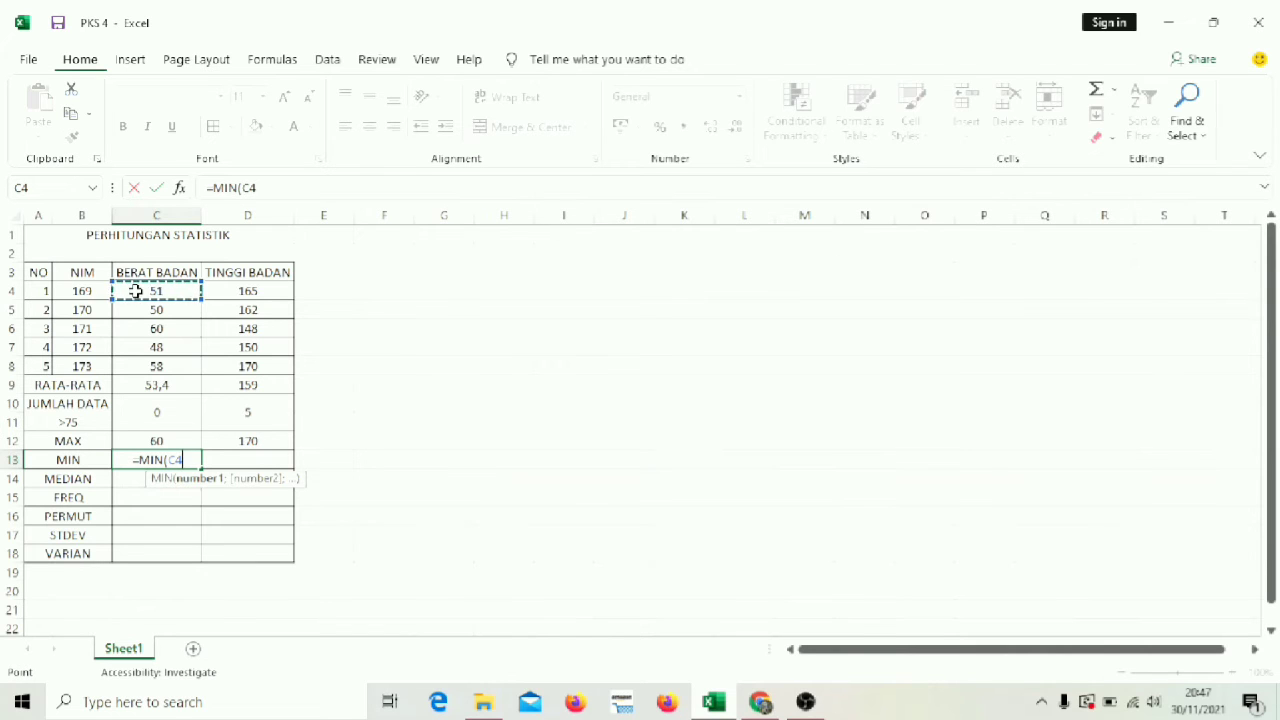
key("shift+Down")
key("shift+Down")
key("shift+Down")
key("shift+Down")
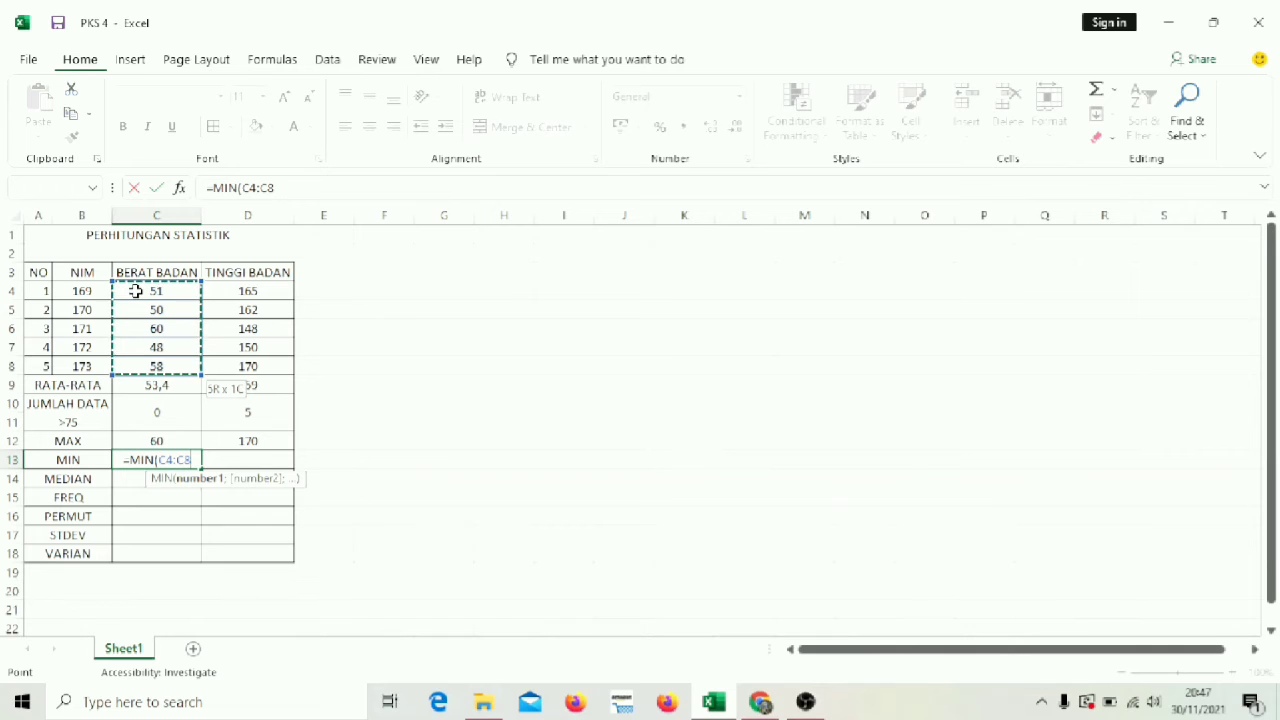
type(")")
key("Return")
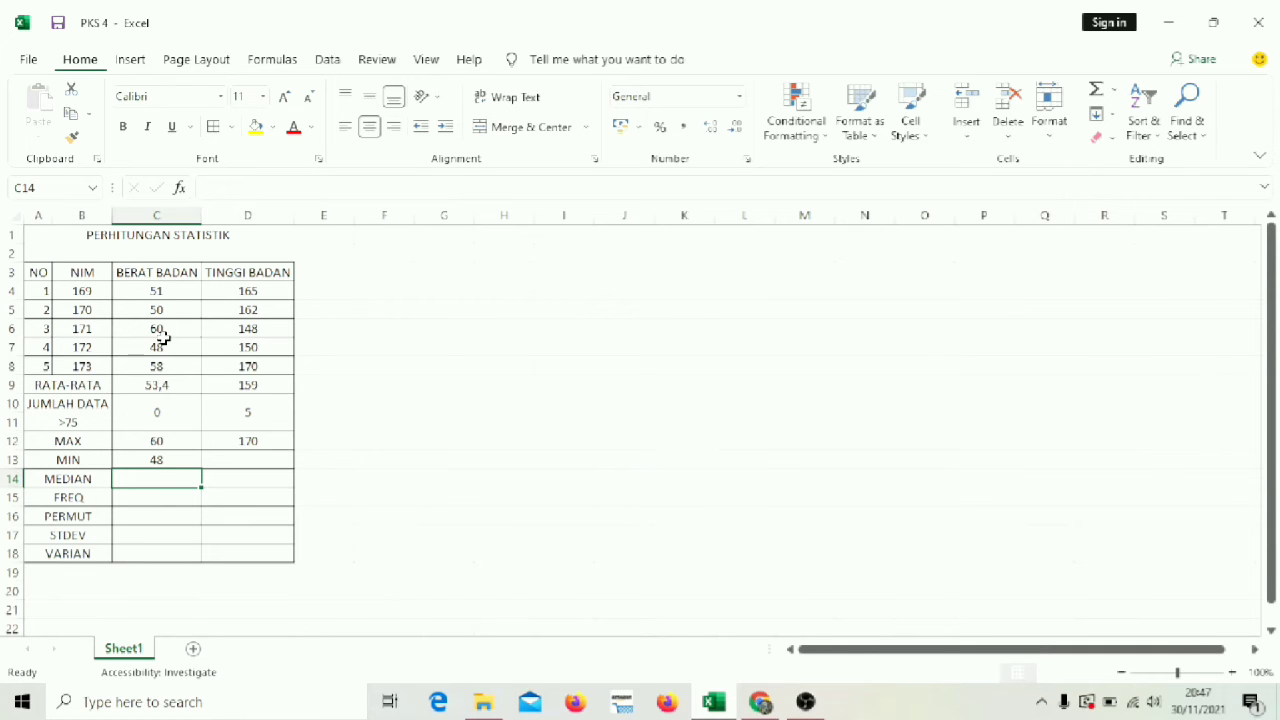
- Enter the formula =MIN(D4:D8) in cell D13 for the TINGGI BADAN minimum
left_click(226, 460)
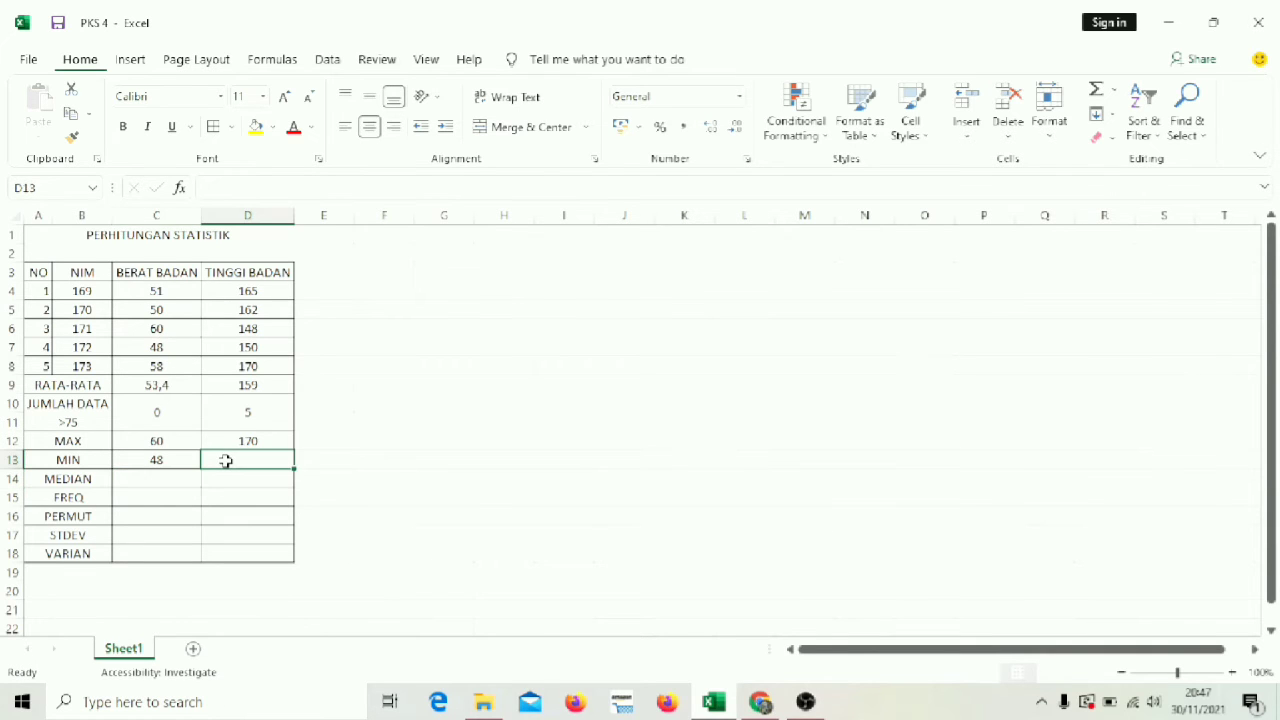
type("=M")
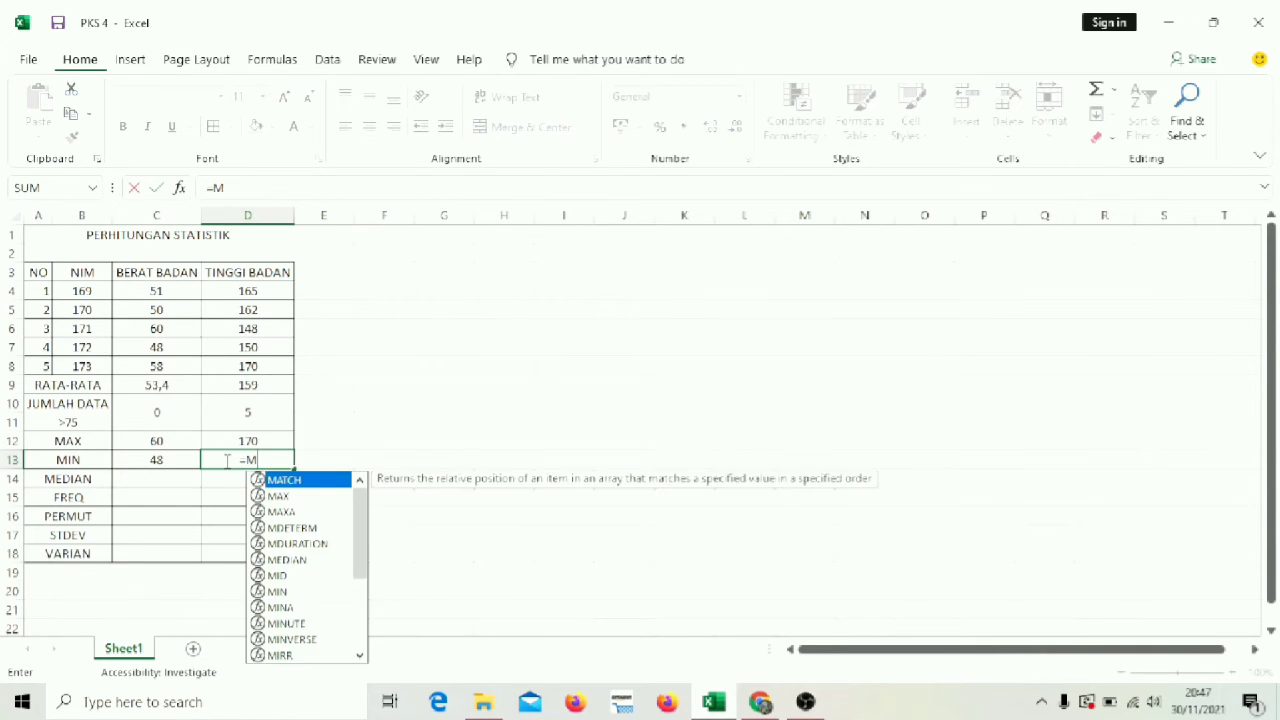
type("IN(")
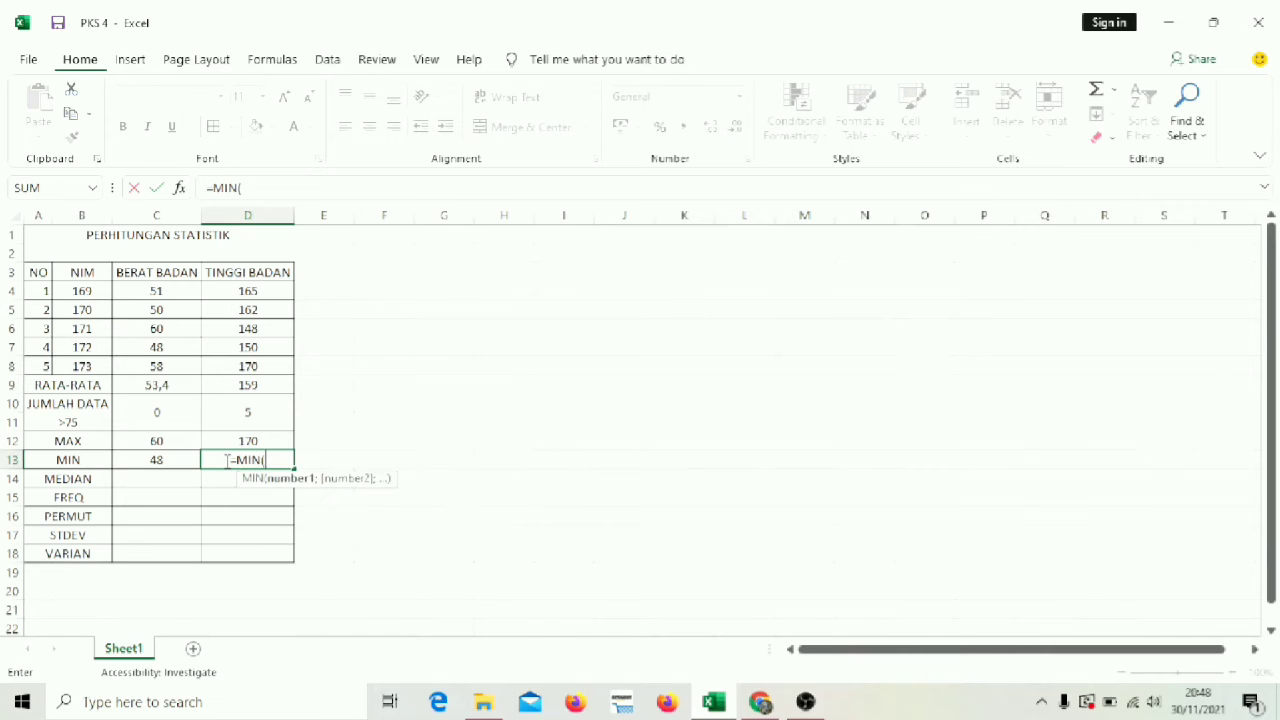
left_click(233, 290)
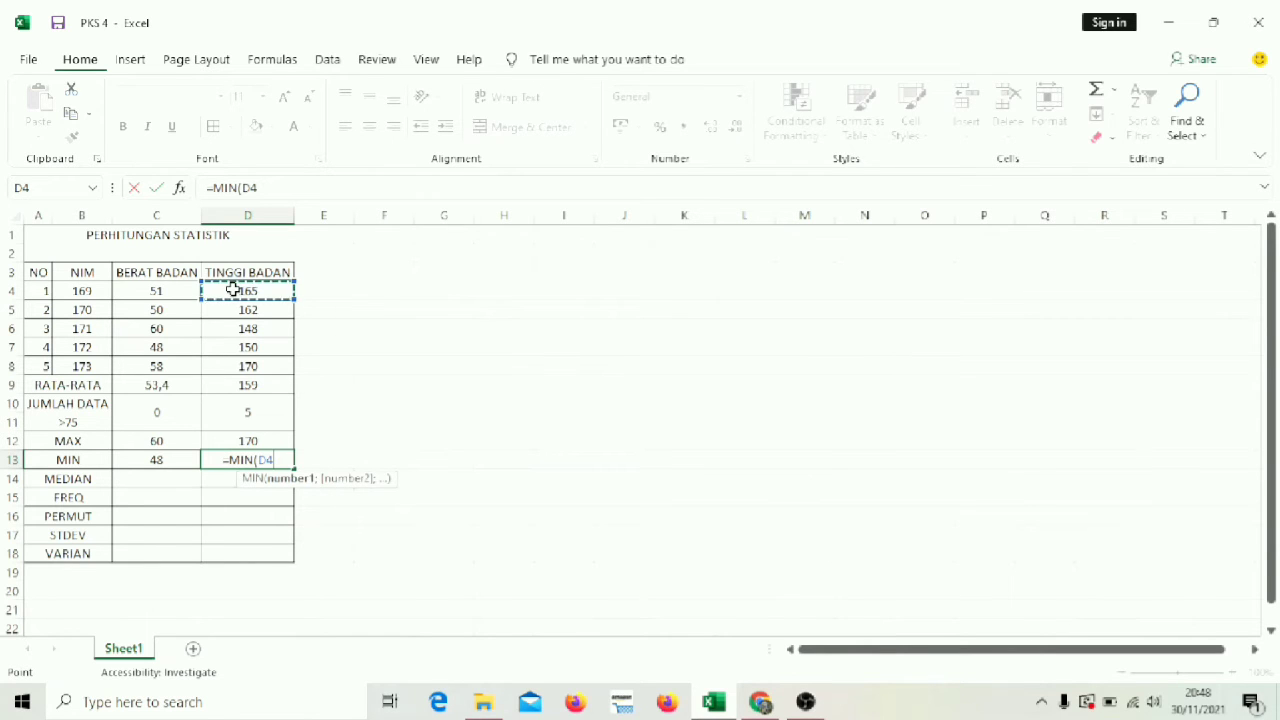
key("shift+Down")
key("shift+Down")
key("shift+Down")
key("shift+Down")
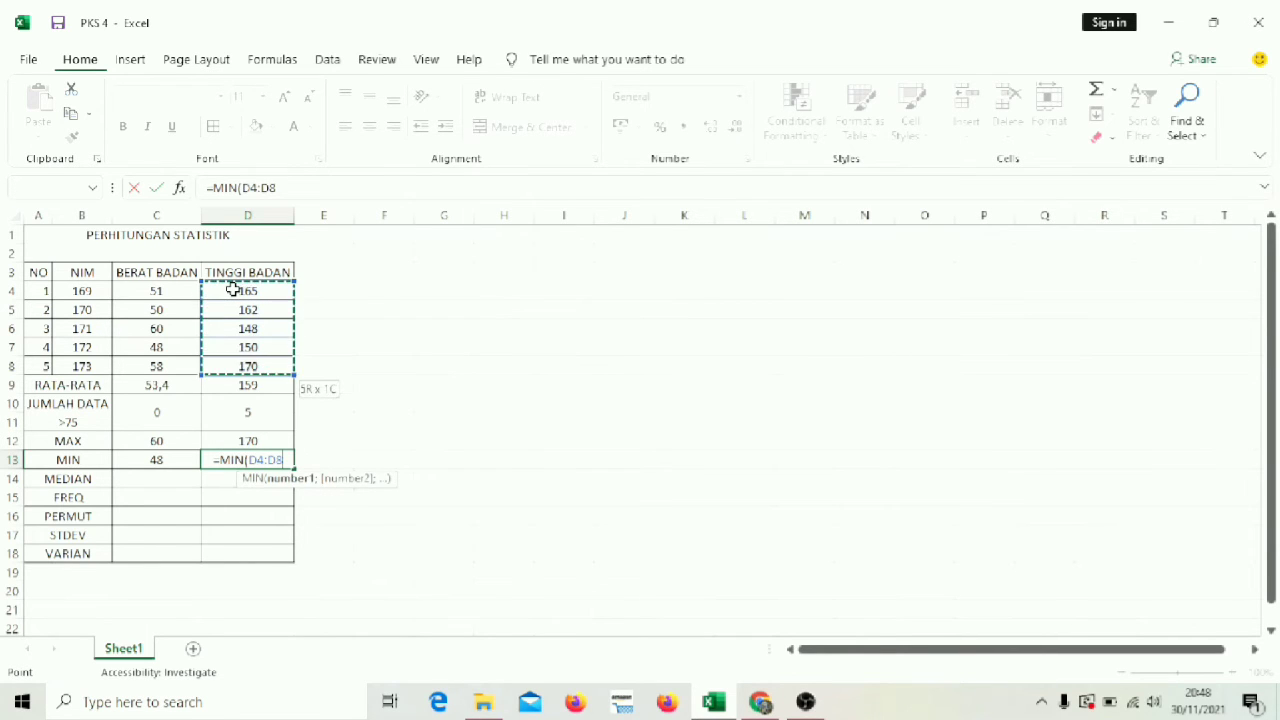
type(")")
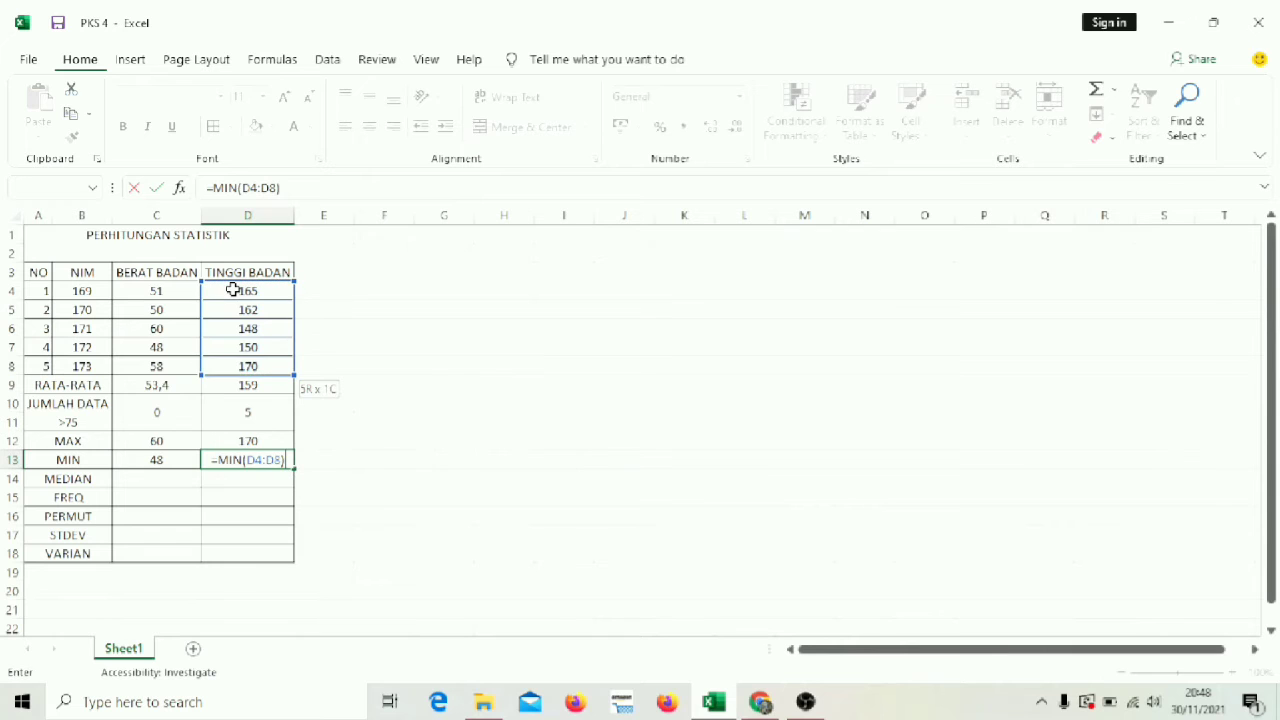
key("Return")
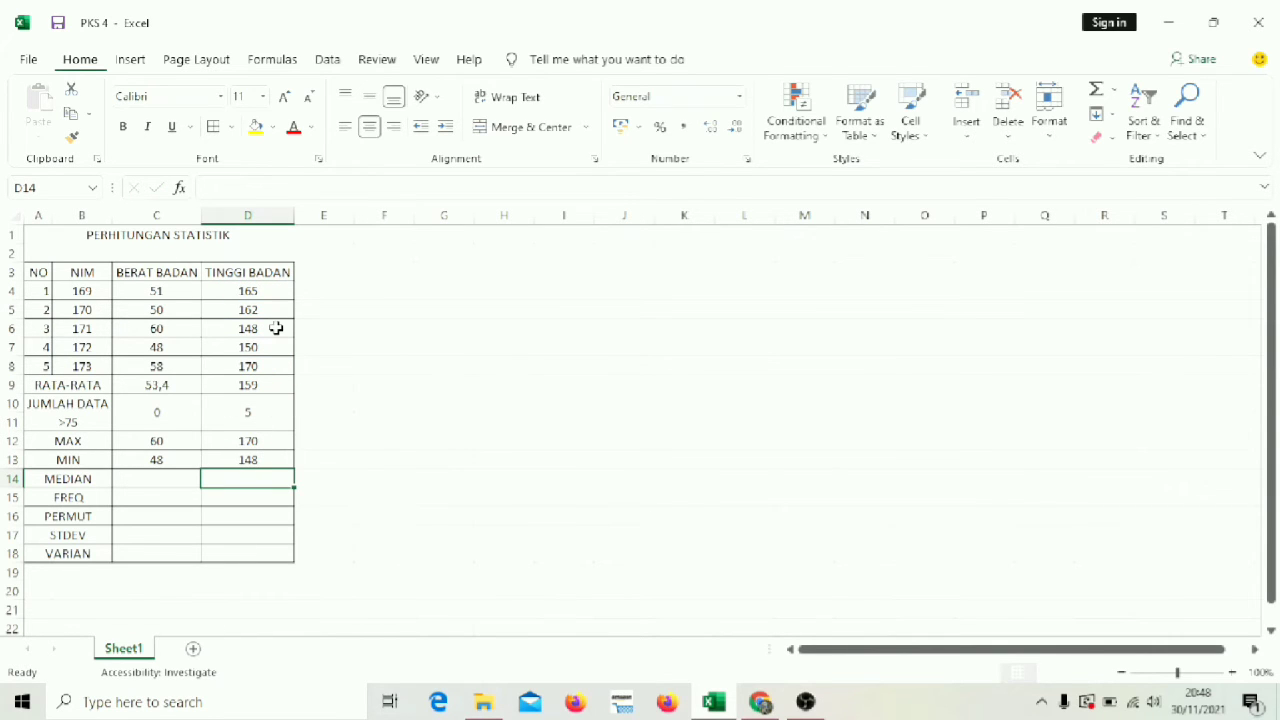
- Enter the formula =MEDIAN(C4:C8) in cell C14 for the BERAT BADAN median
left_click(146, 483)
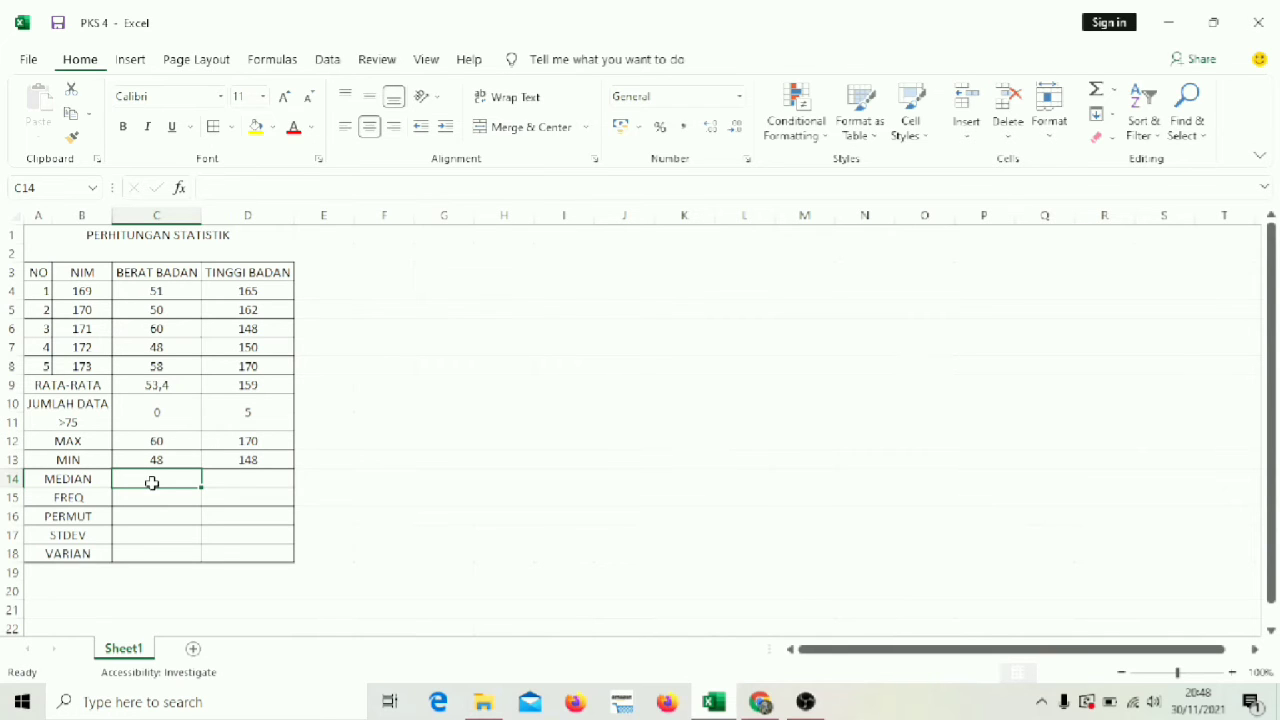
type("=MED")
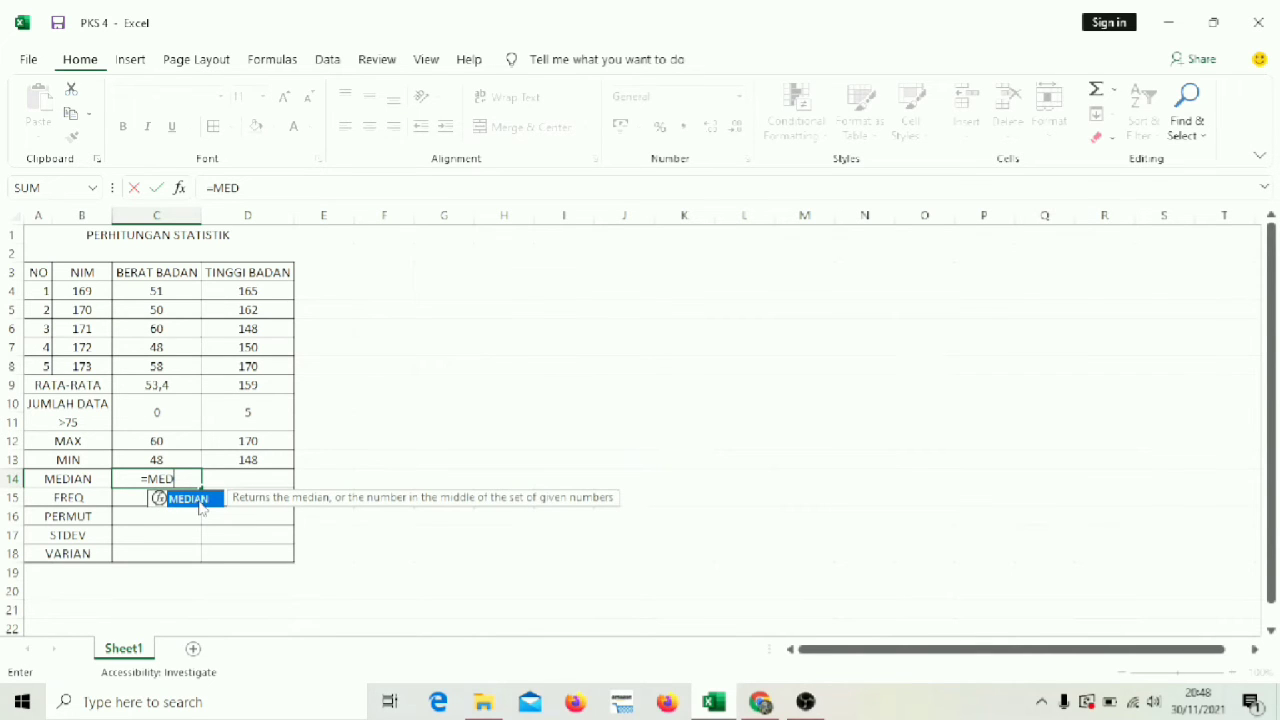
double_click(195, 499)
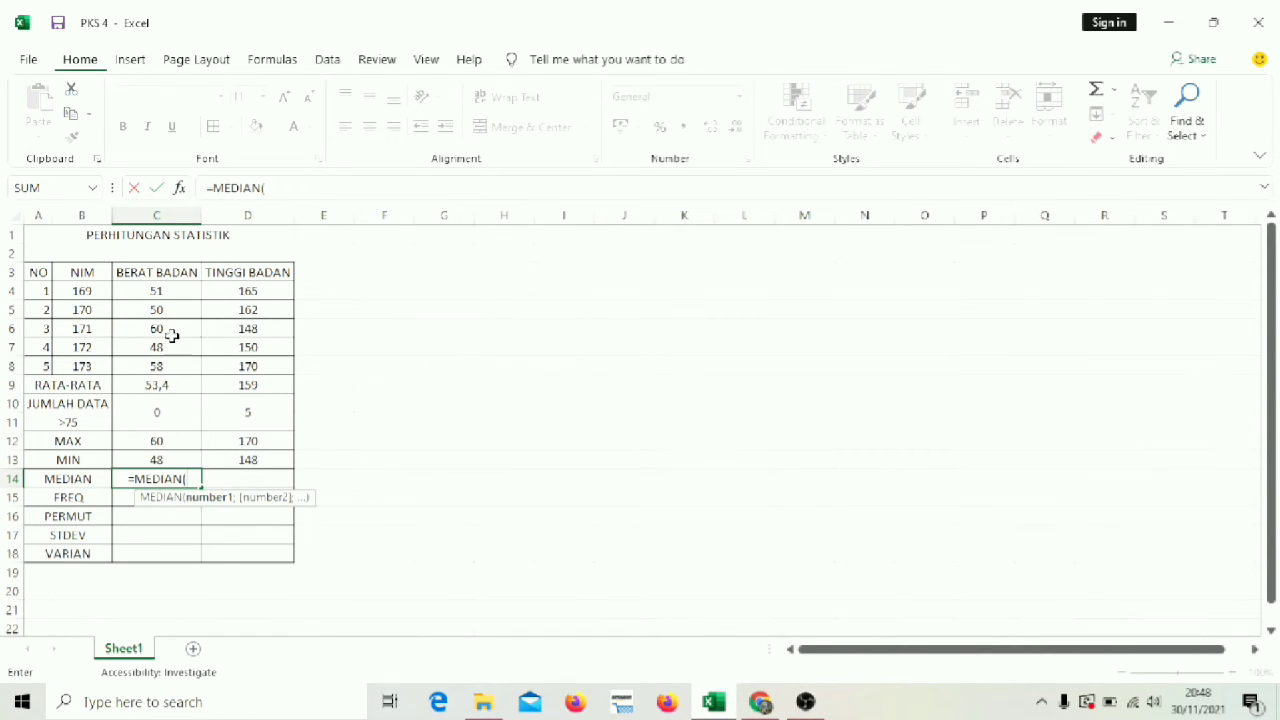
left_click(161, 287)
left_click_drag(161, 287, 160, 368)
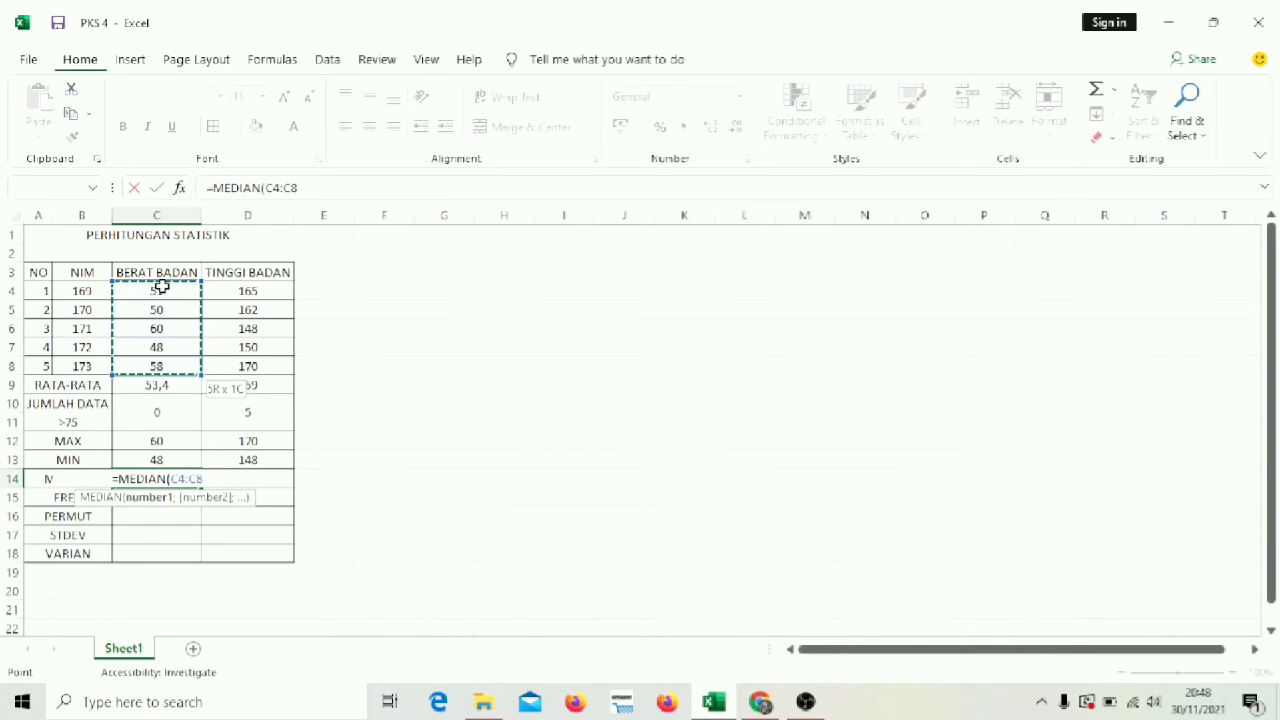
type(")")
key("Return")
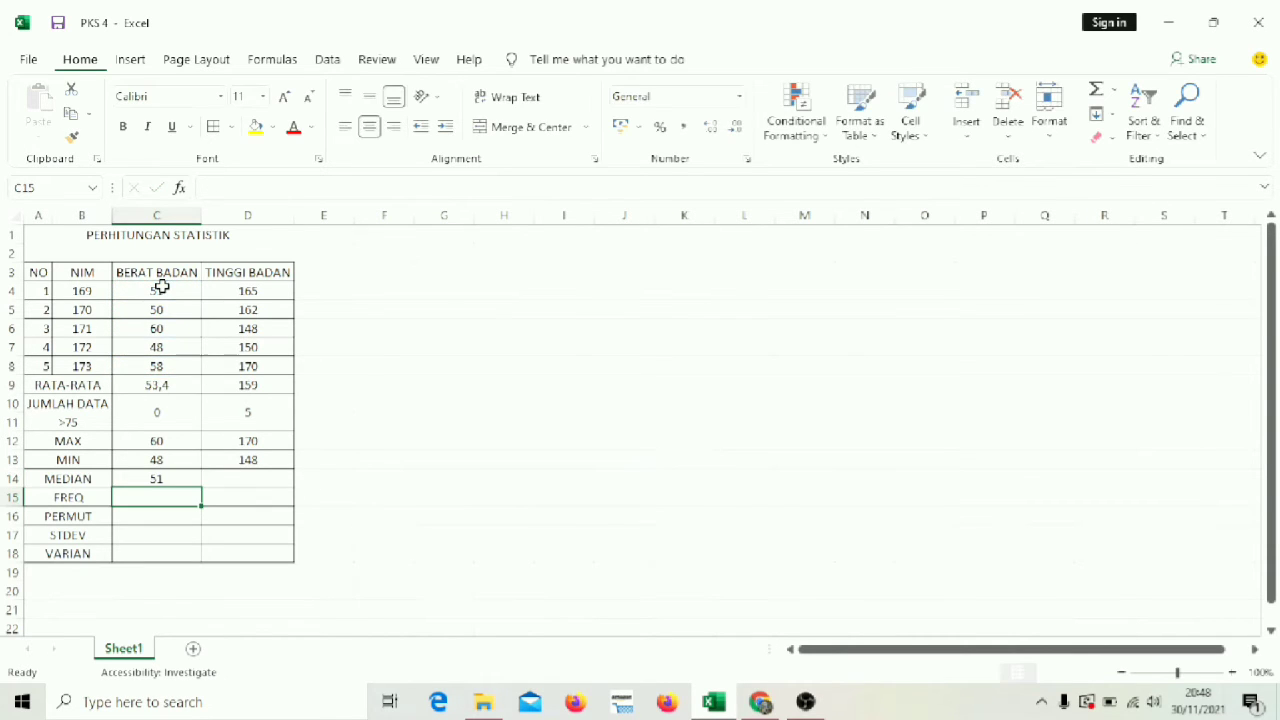
- Enter the formula =MEDIAN(D4:D8) in cell D14 for the TINGGI BADAN median
left_click(240, 476)
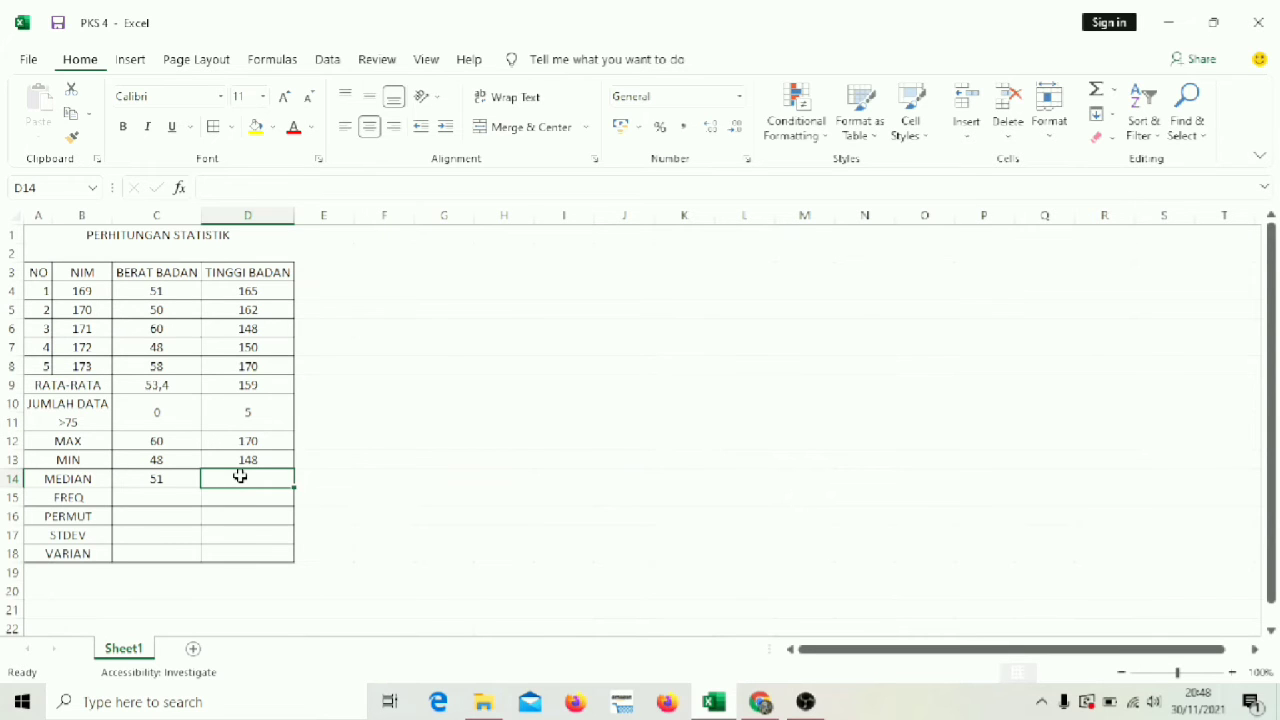
type("=ME")
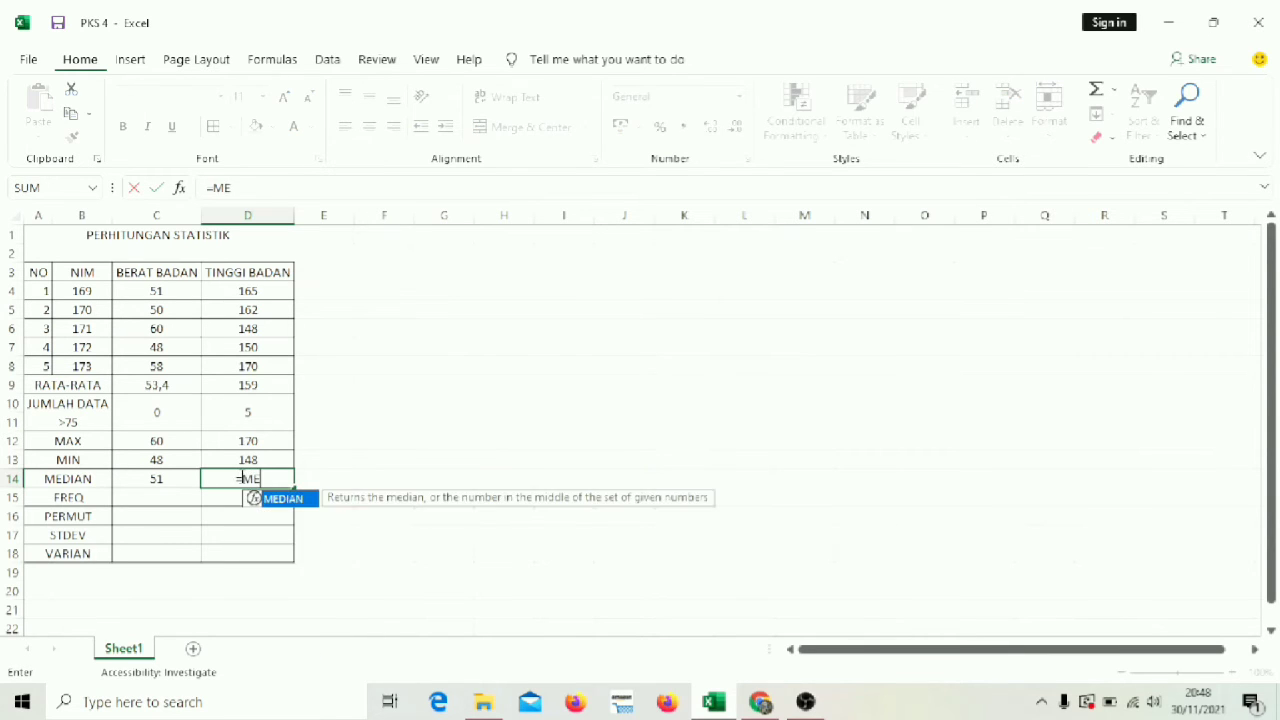
type("DIAN")
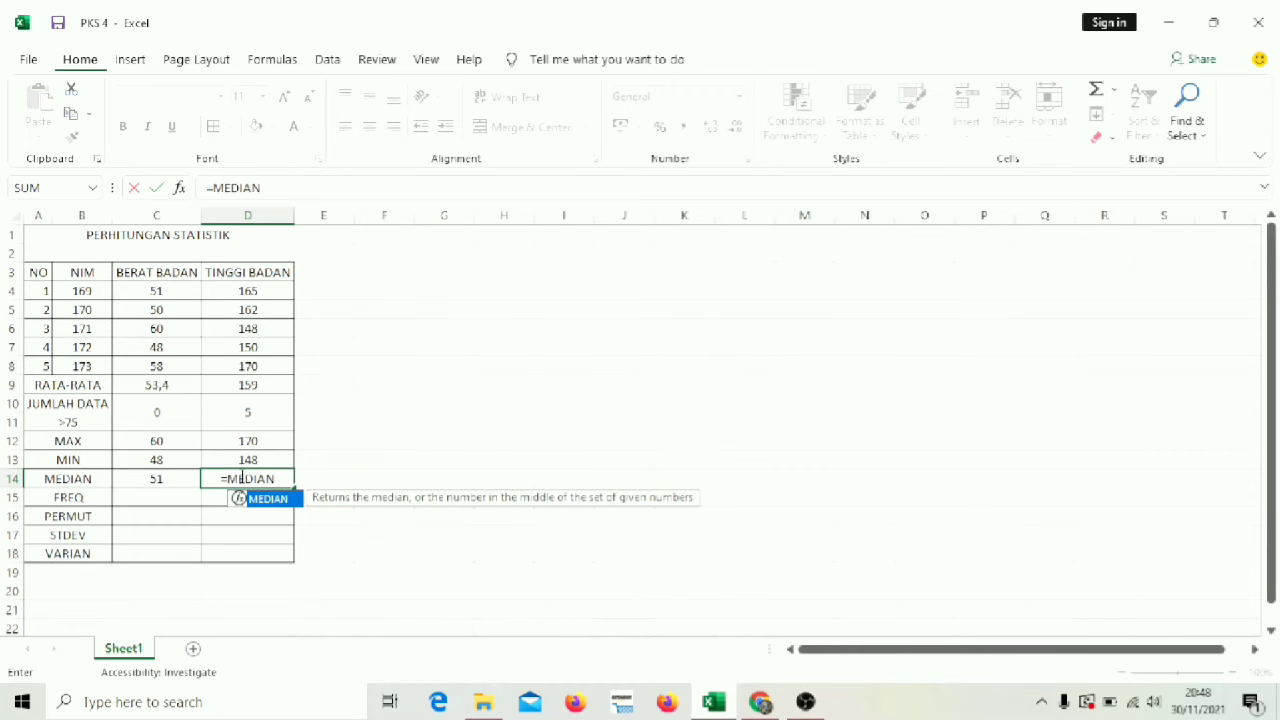
type("(")
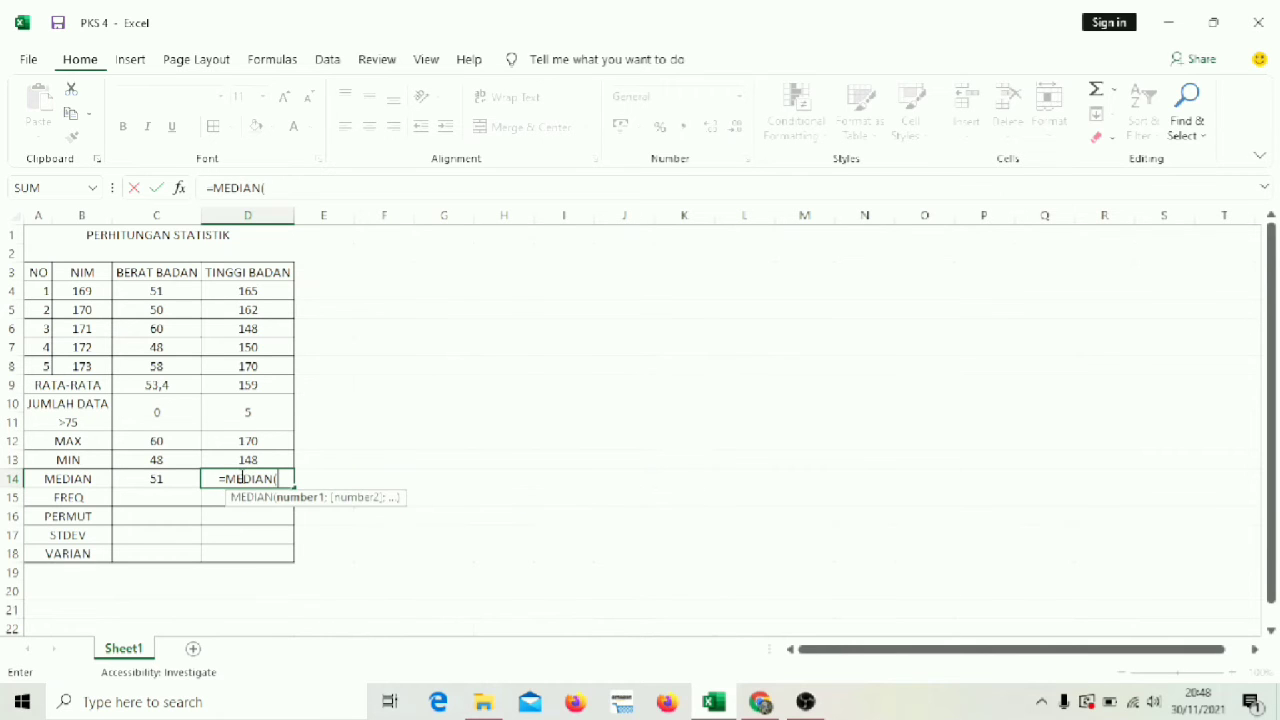
left_click(276, 293)
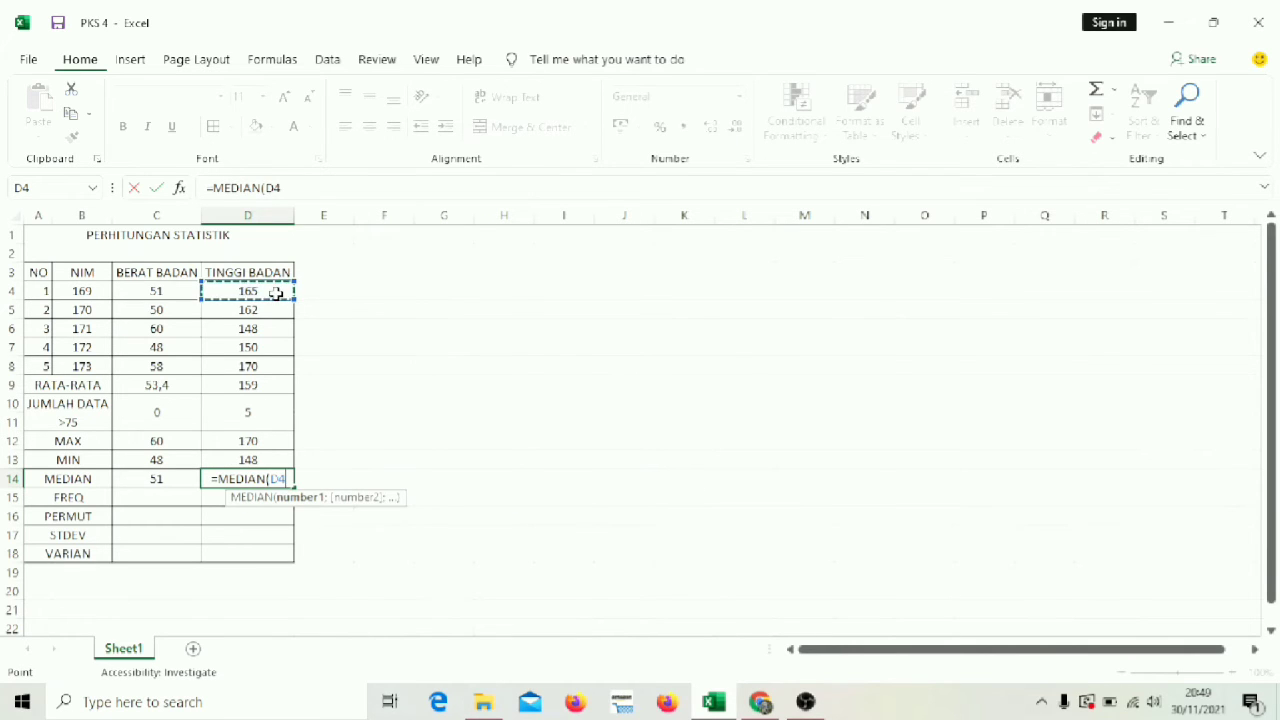
key("shift+Down")
key("shift+Down")
key("shift+Down")
key("shift+Down")
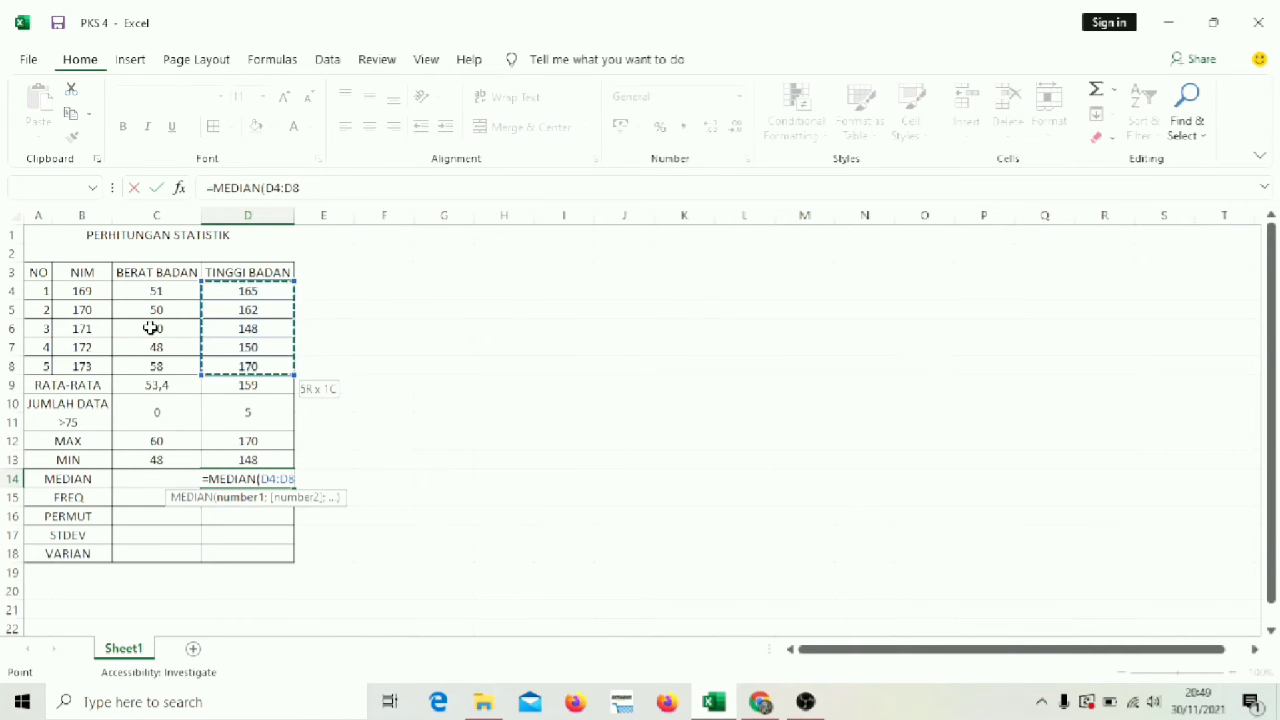
type(")")
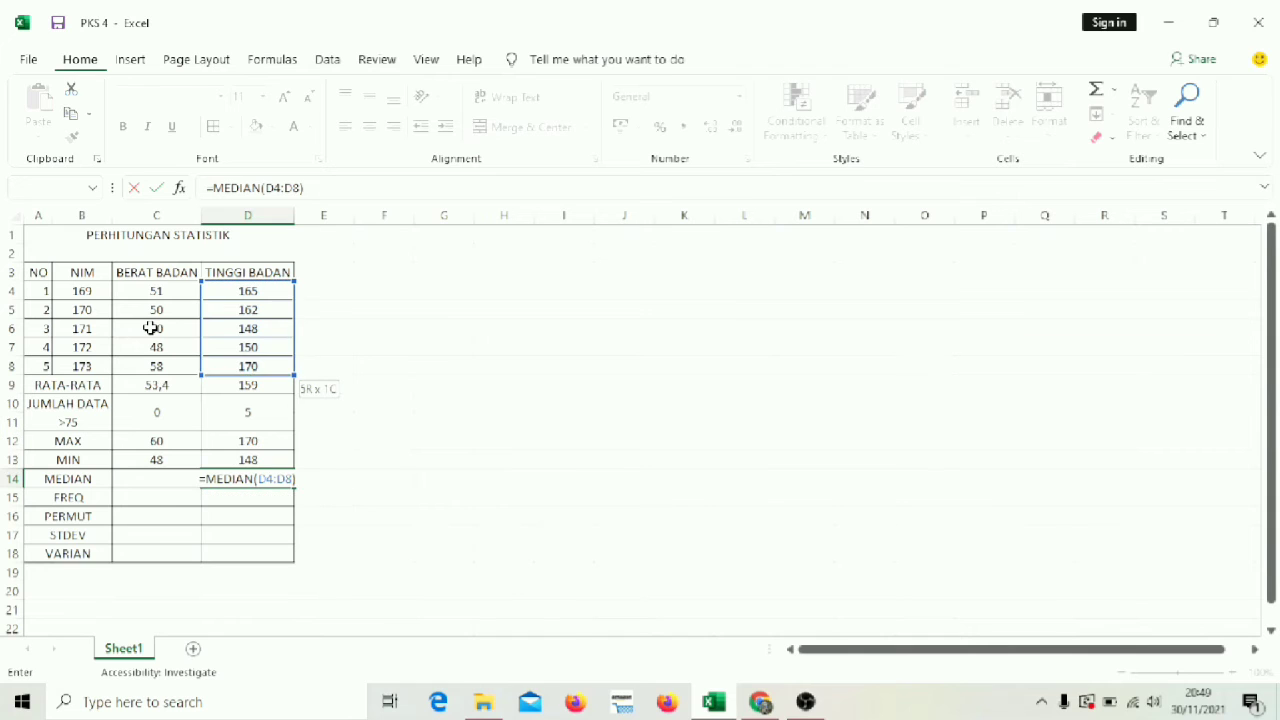
key("Return")
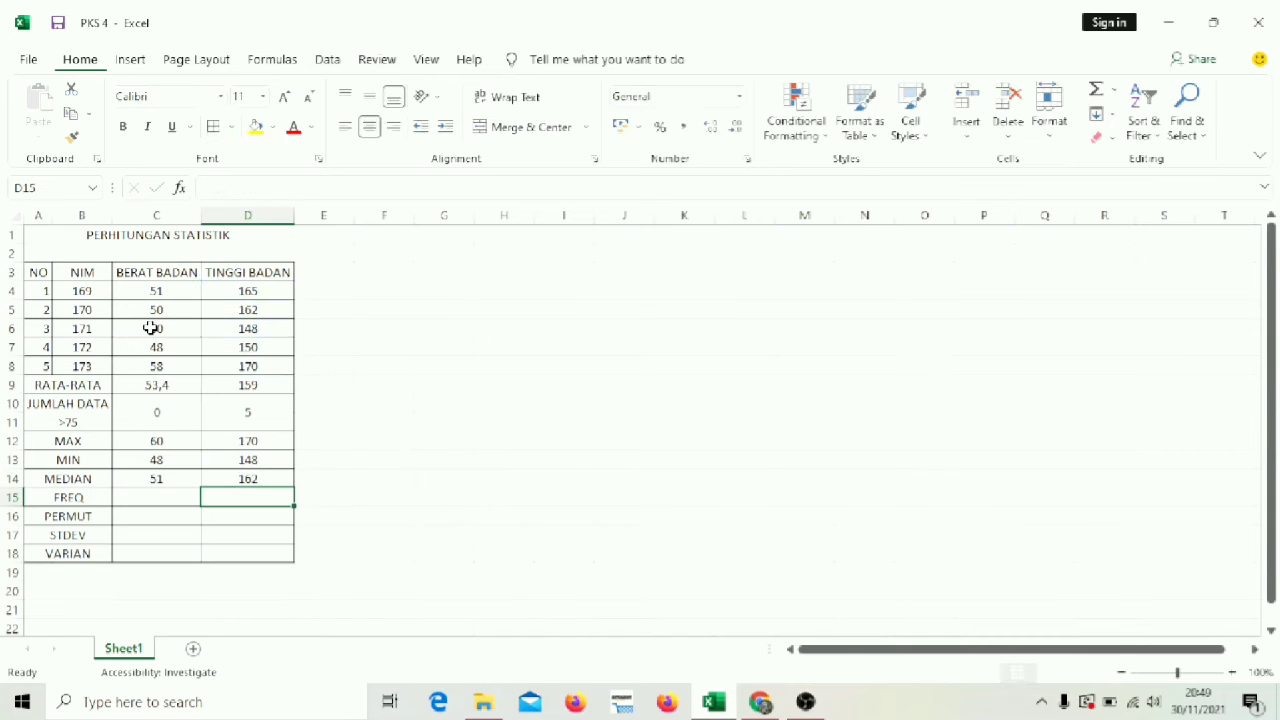
- Enter the formula =FREQUENCY(C4:C8;70) in cell C15 for the BERAT BADAN frequency
left_click(162, 493)
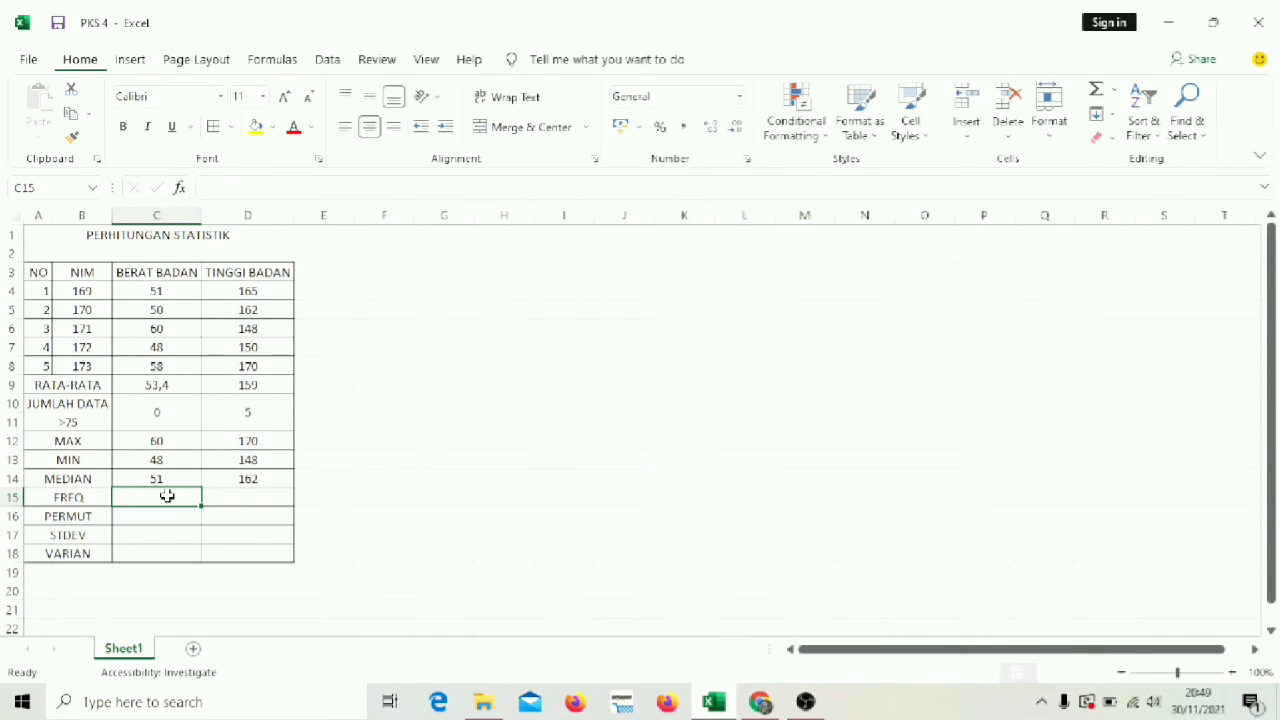
type("=FRE")
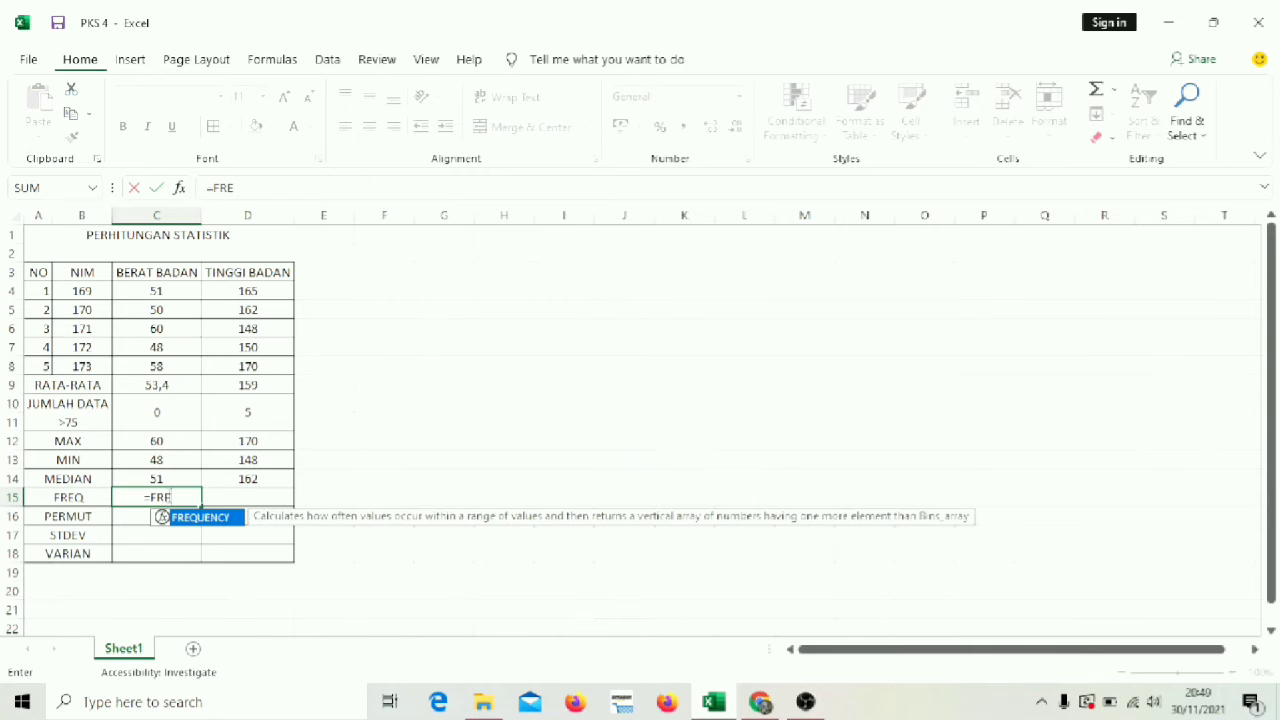
double_click(184, 519)
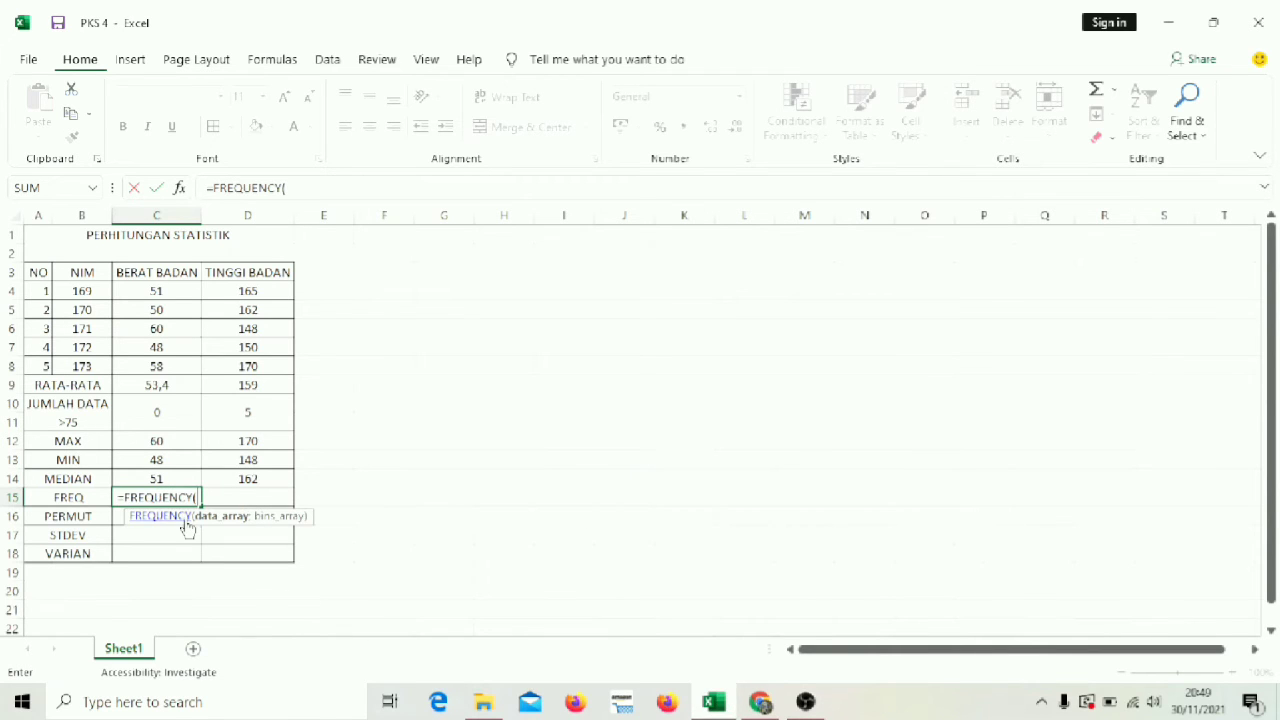
left_click(183, 295)
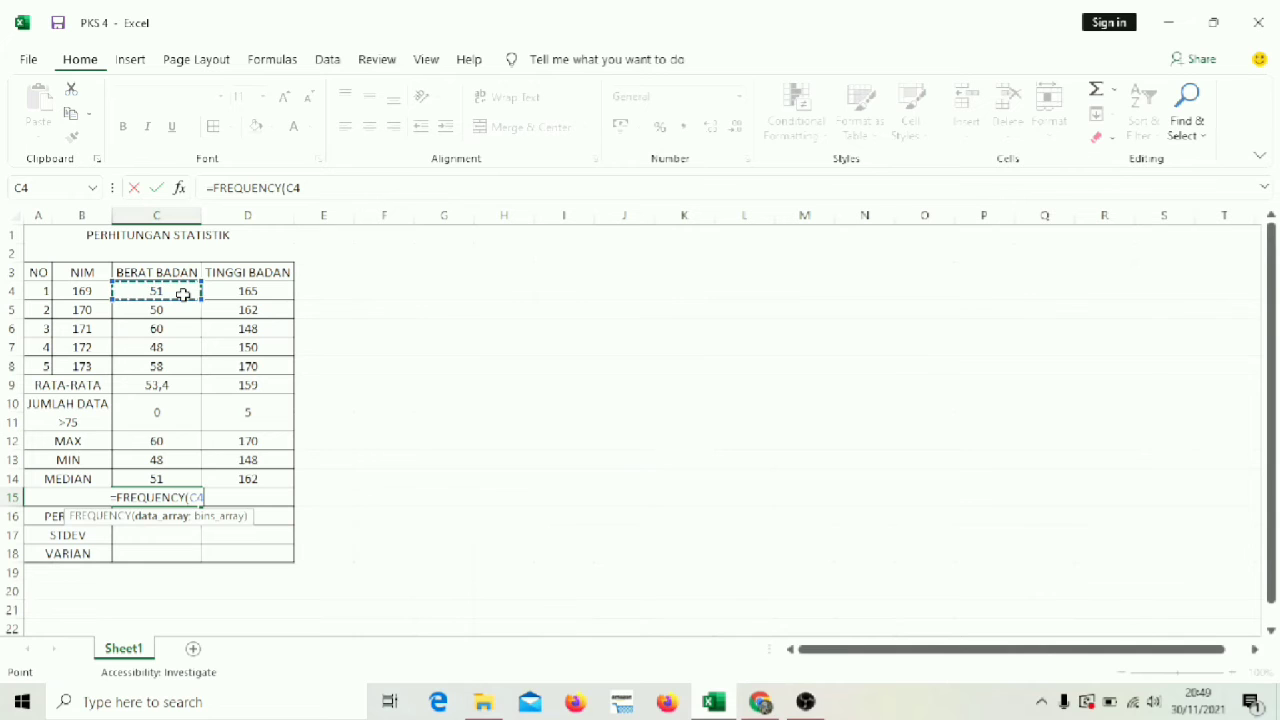
key("shift+Down")
key("shift+Down")
key("shift+Down")
key("shift+Down")
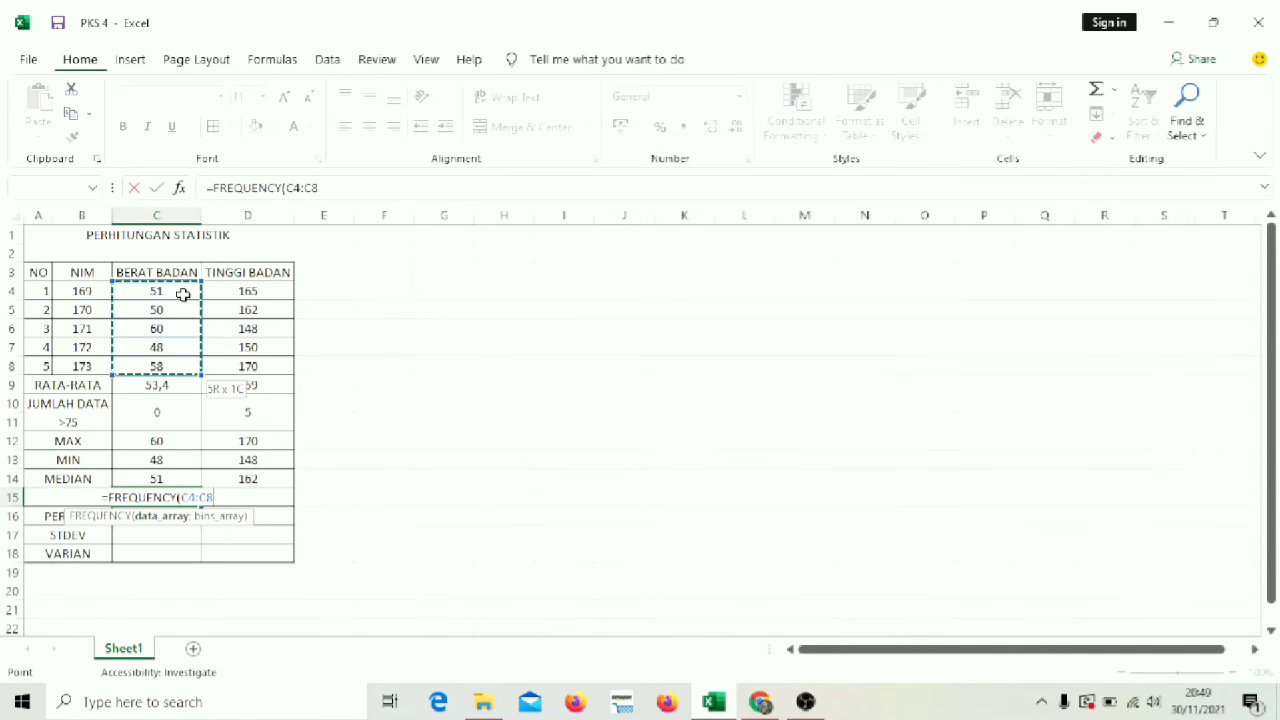
type(";")
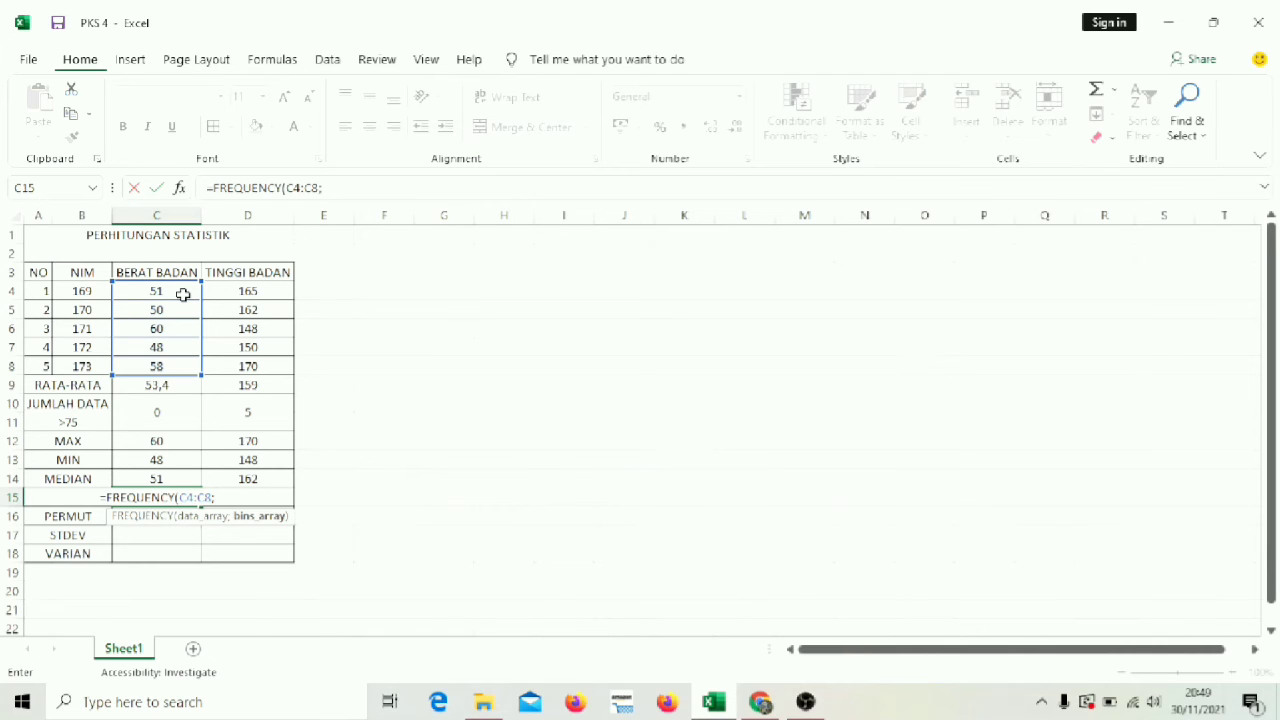
type("7")
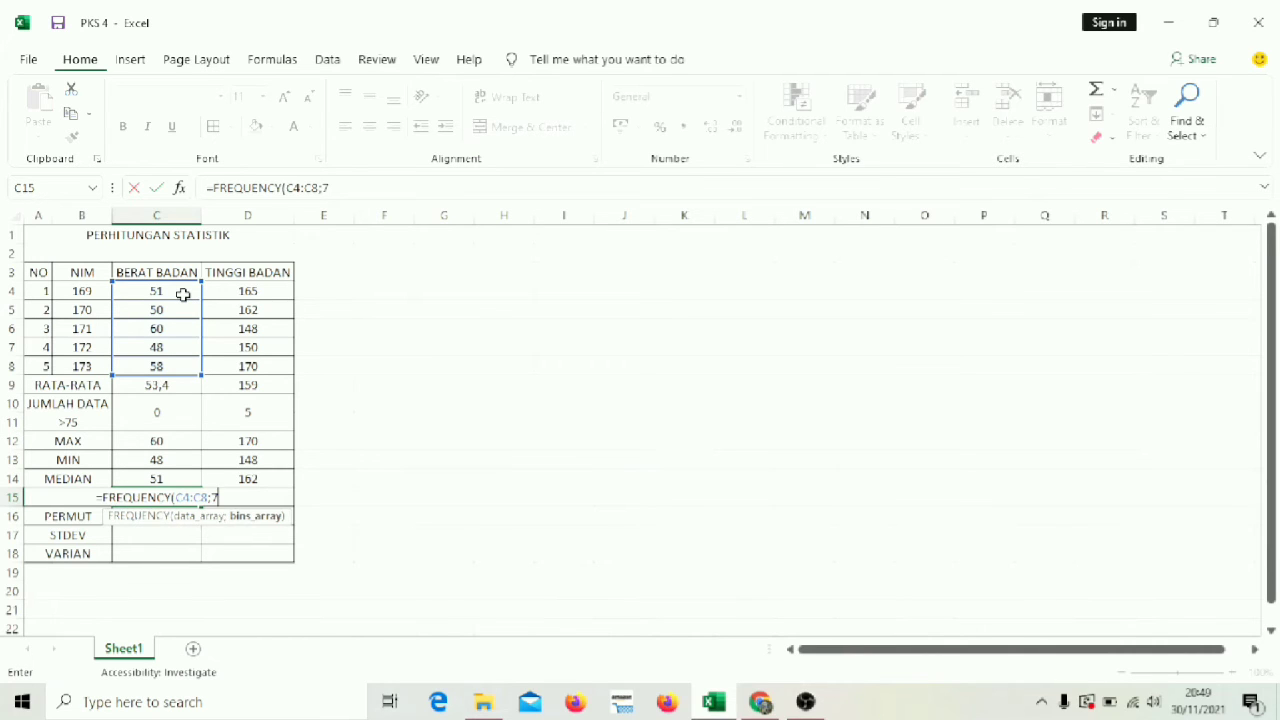
type("0)")
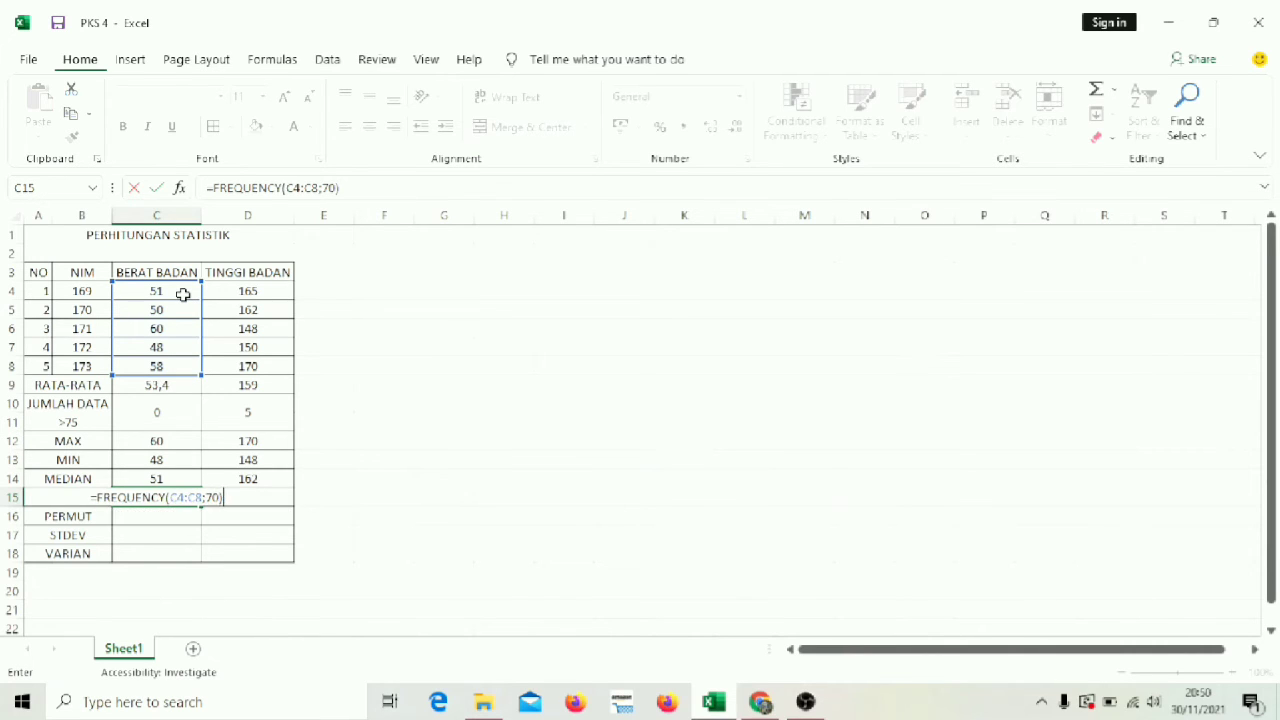
key("Return")
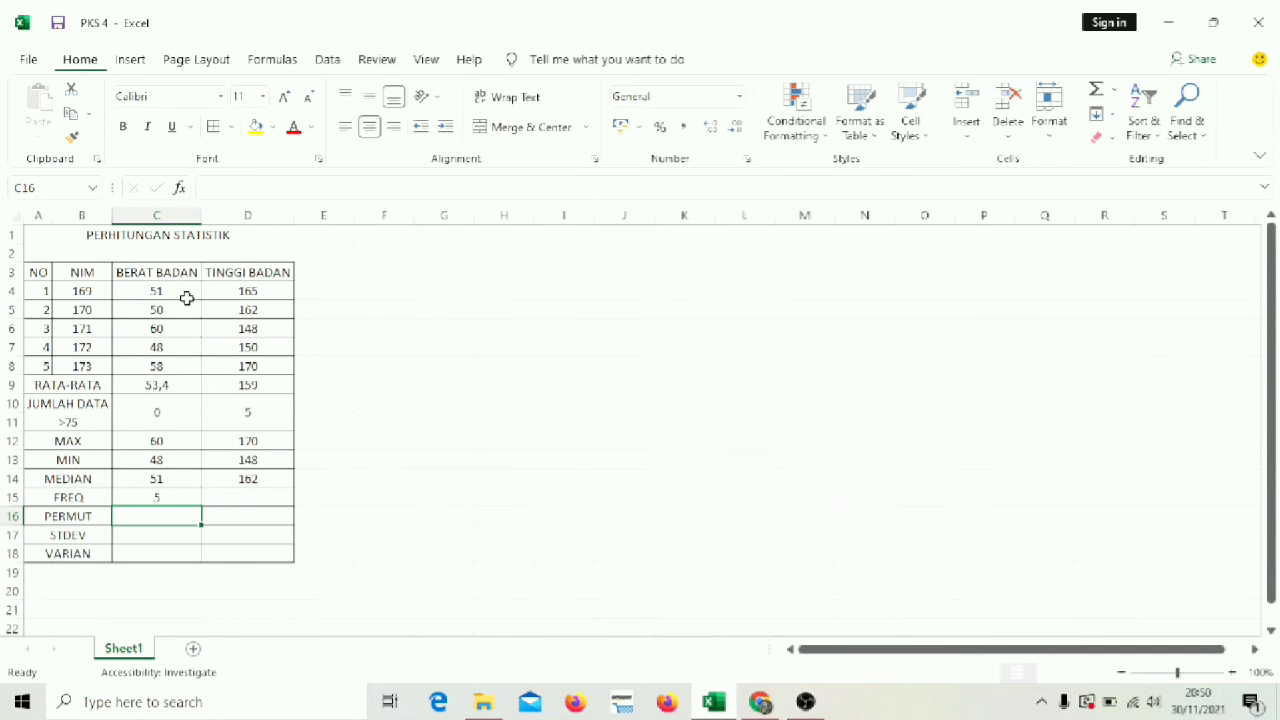
- Enter the formula =FREQUENCY(D4:D8;70) in cell D15 for the TINGGI BADAN frequency
left_click(257, 502)
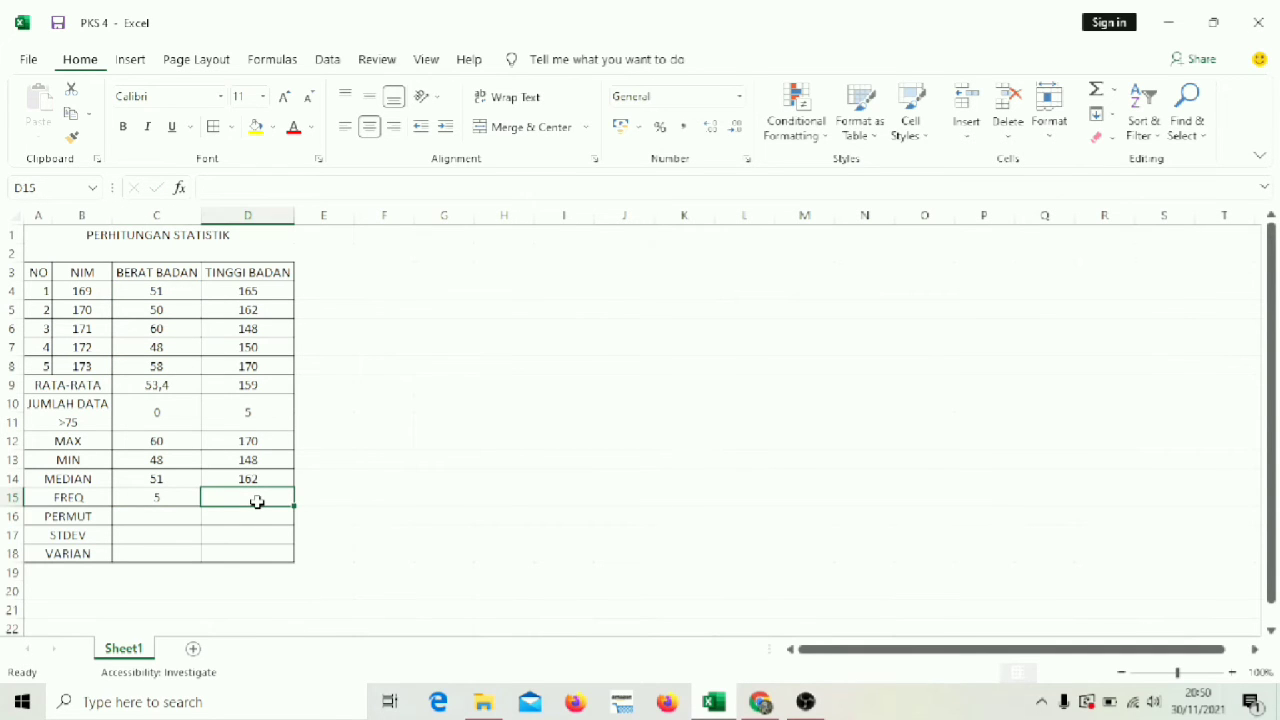
type("=FRE")
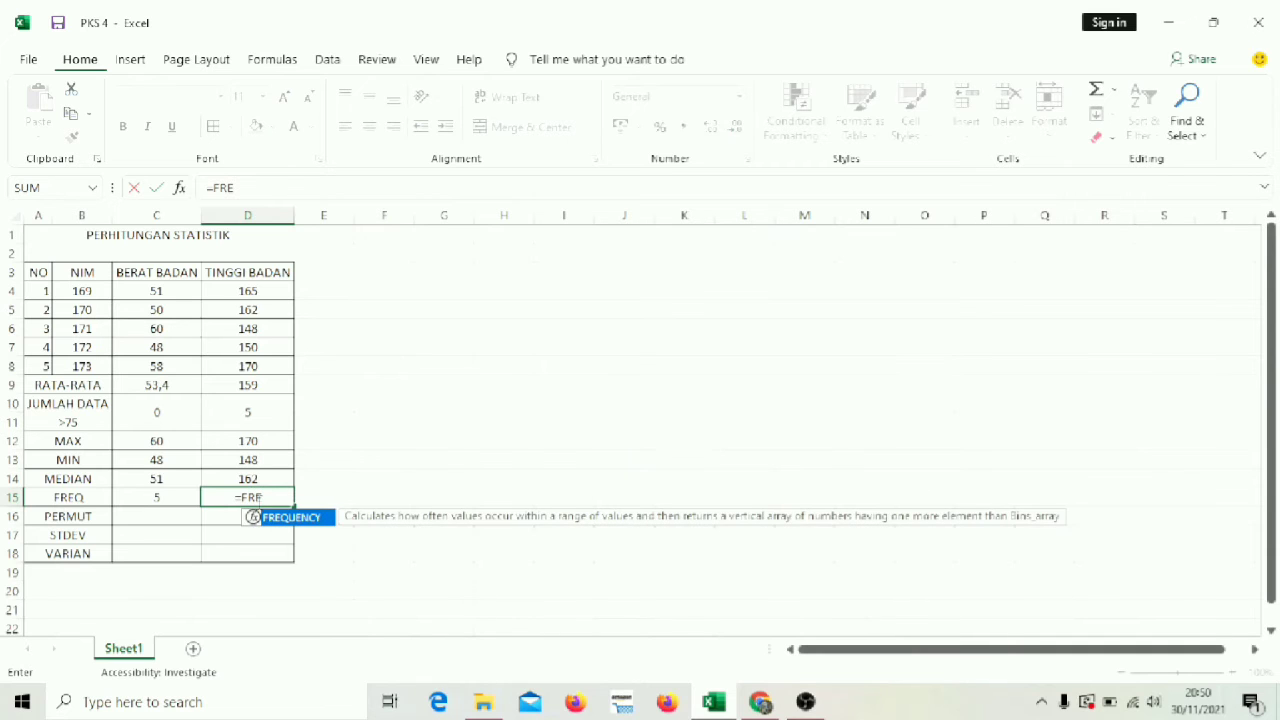
double_click(285, 518)
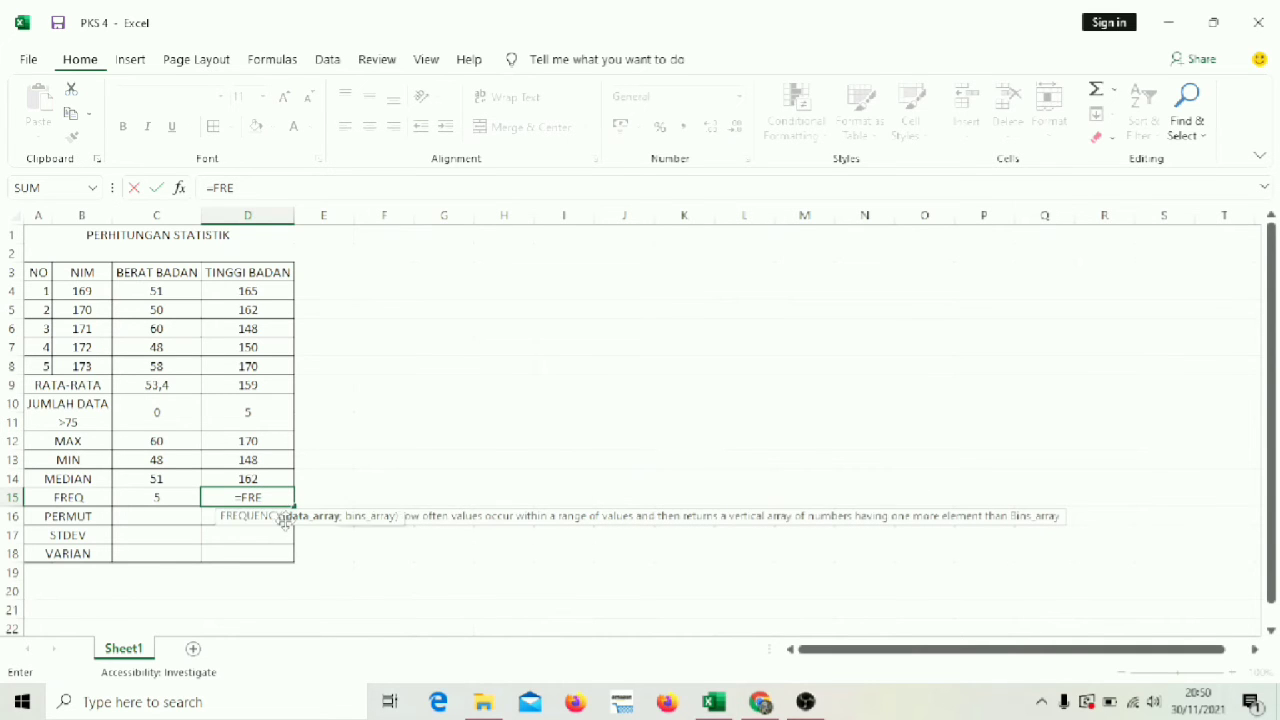
left_click(268, 289)
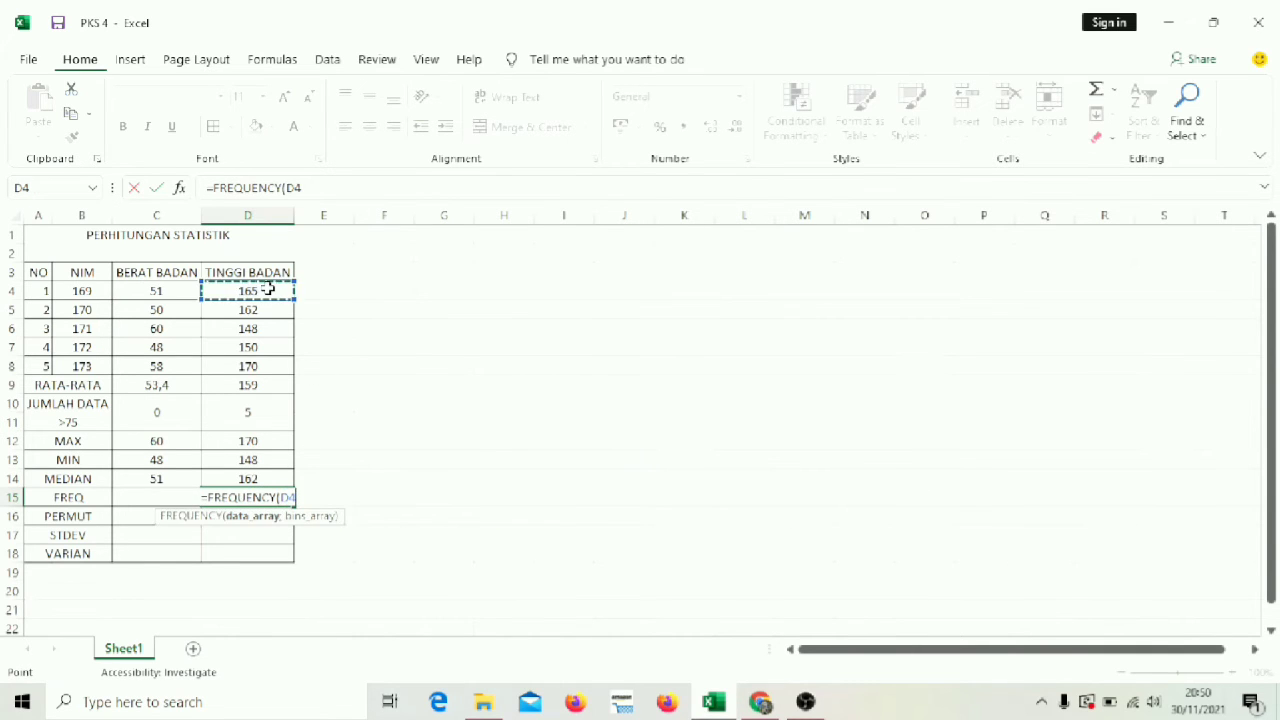
key("shift+Down")
key("shift+Down")
key("shift+Down")
key("shift+Down")
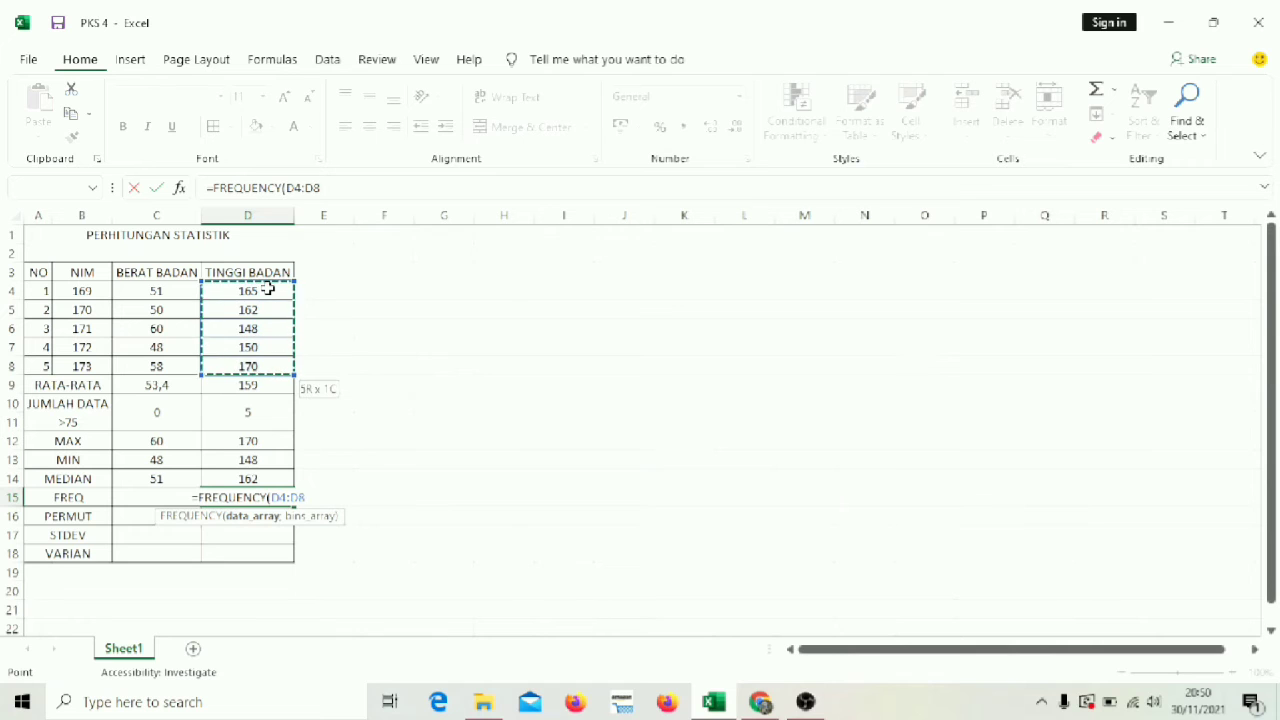
type(";70")
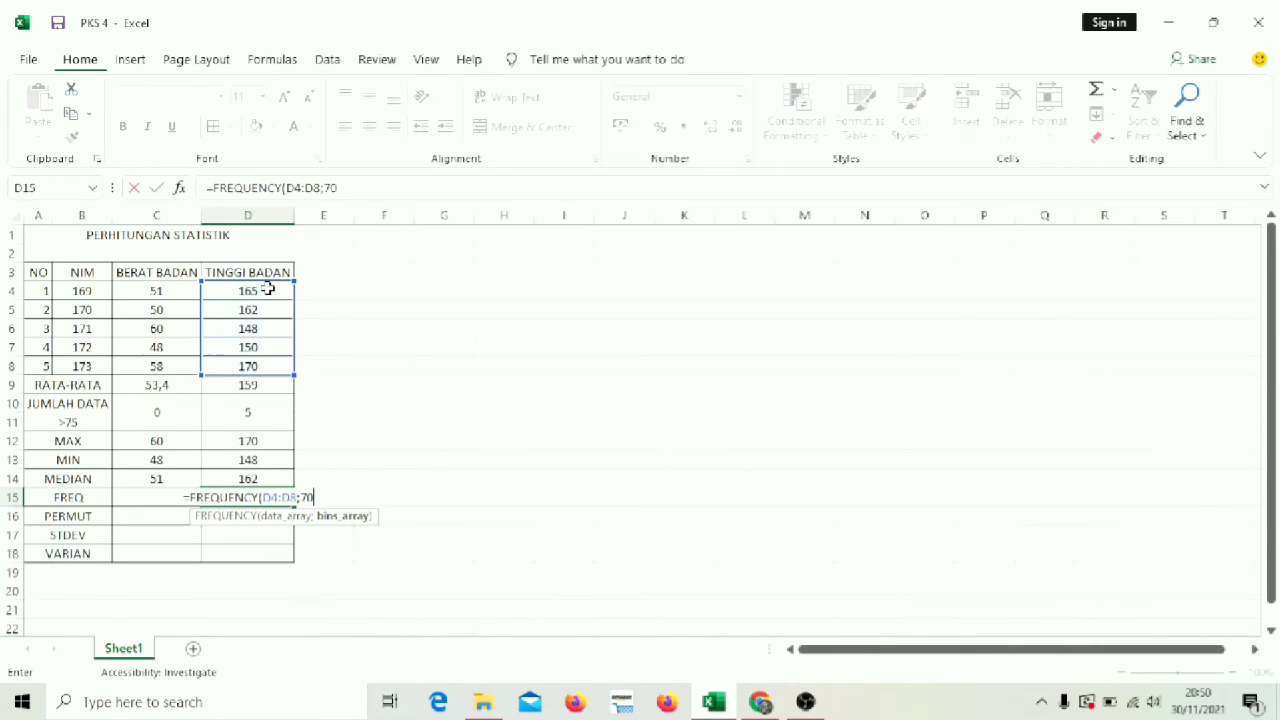
type(")")
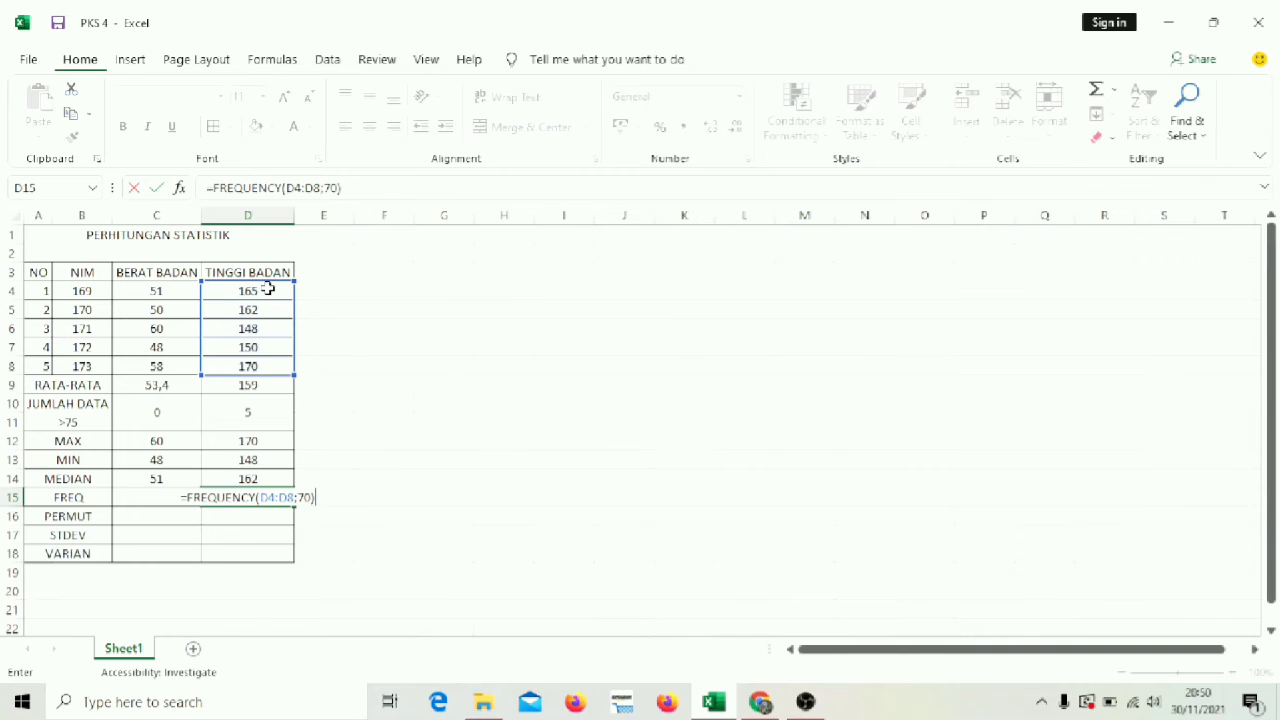
key("Return")
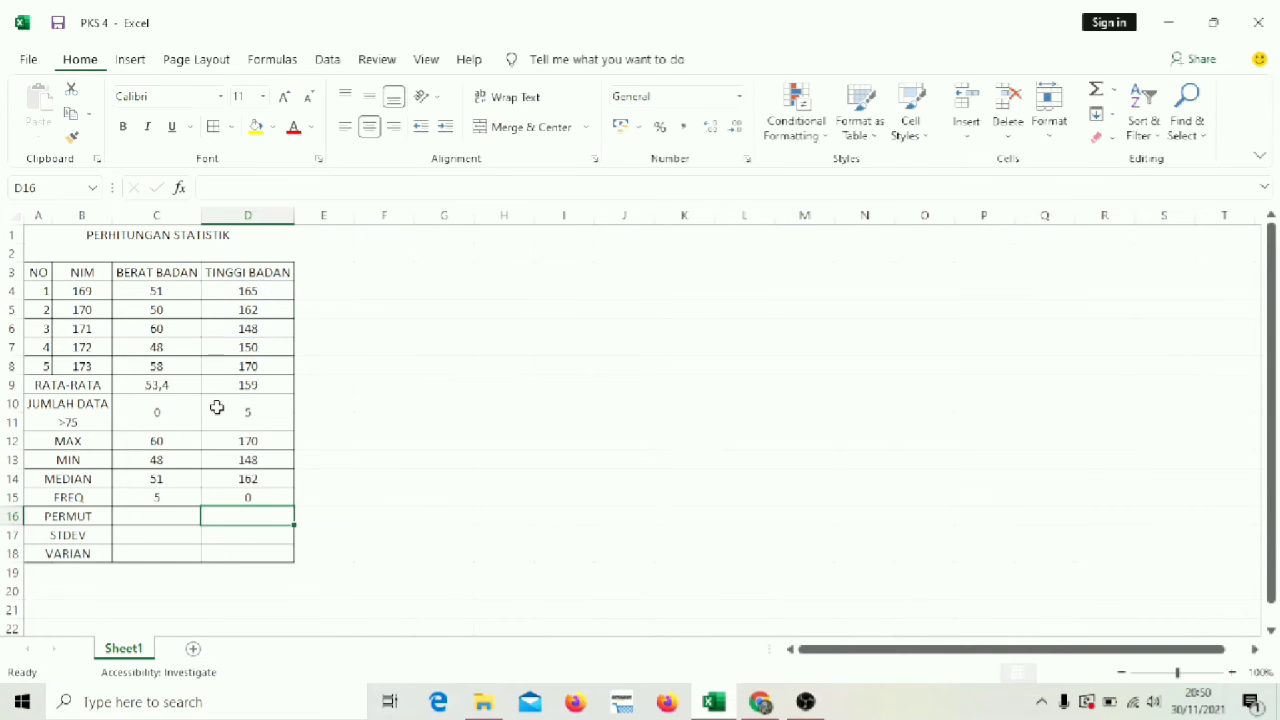
- Review the FREQUENCY formulas in the FREQ row for BERAT BADAN and TINGGI BADAN, leaving both as they are
left_click(255, 496)
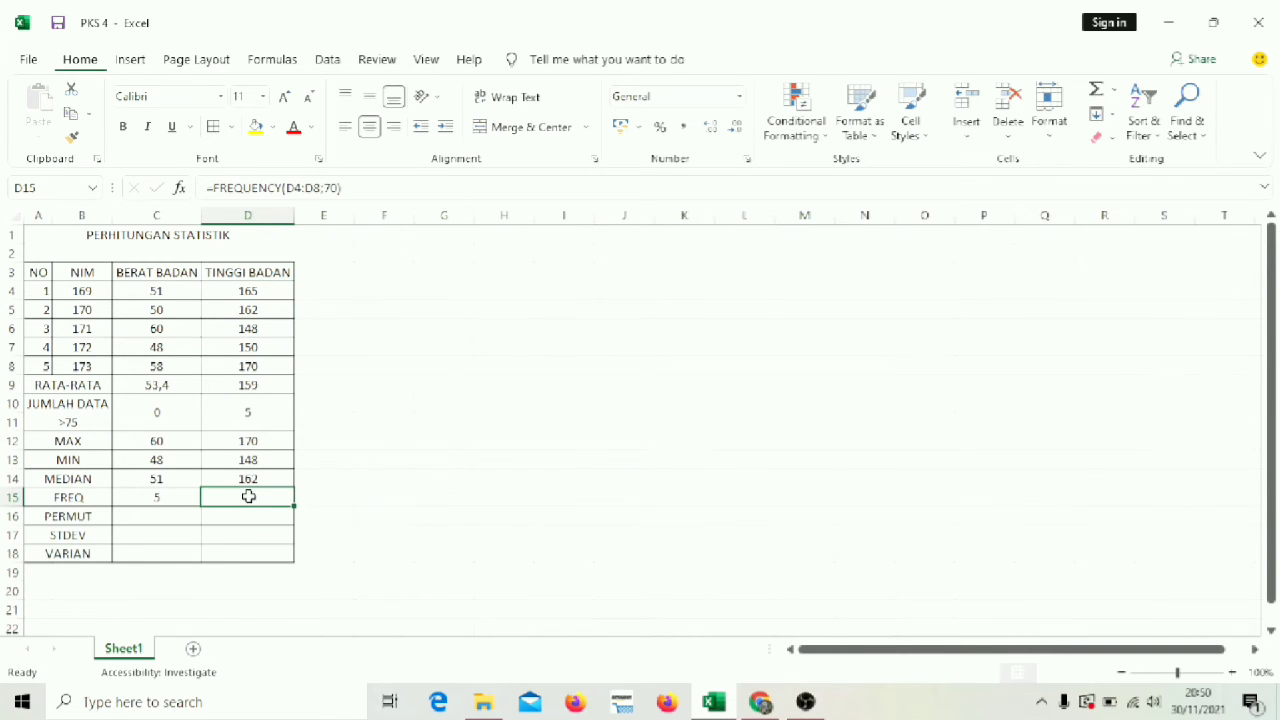
double_click(270, 500)
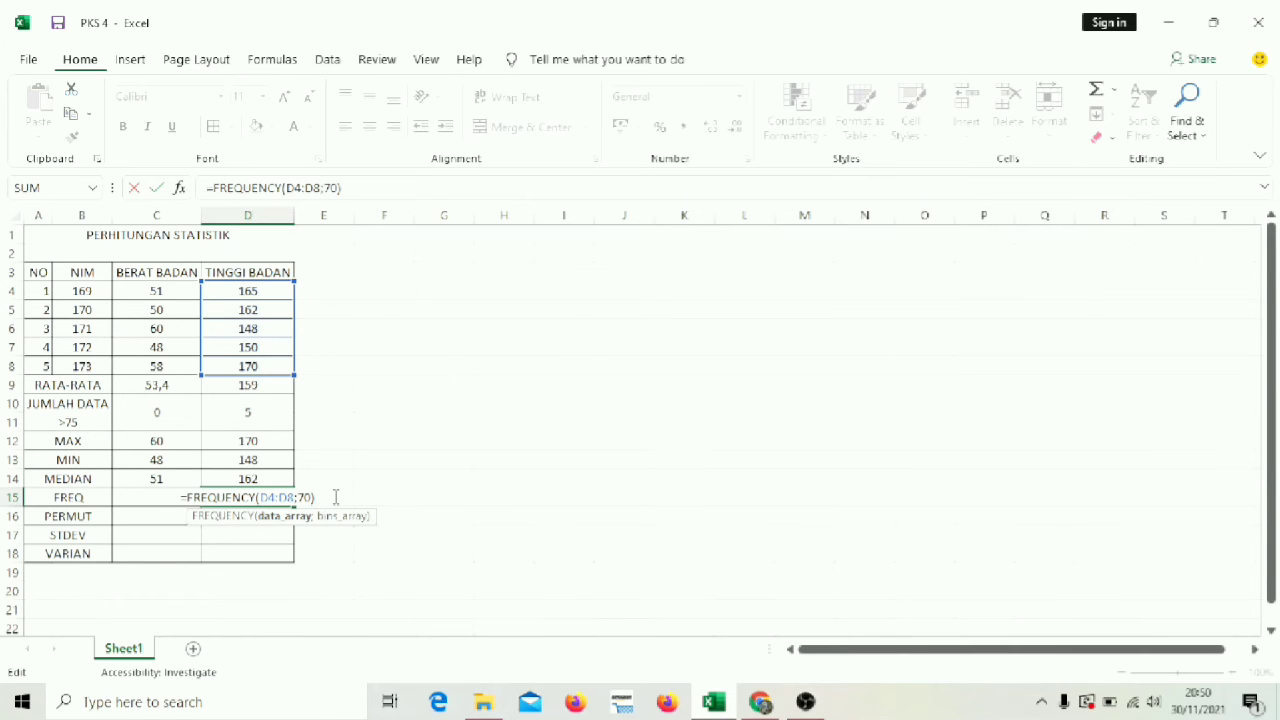
key("Return")
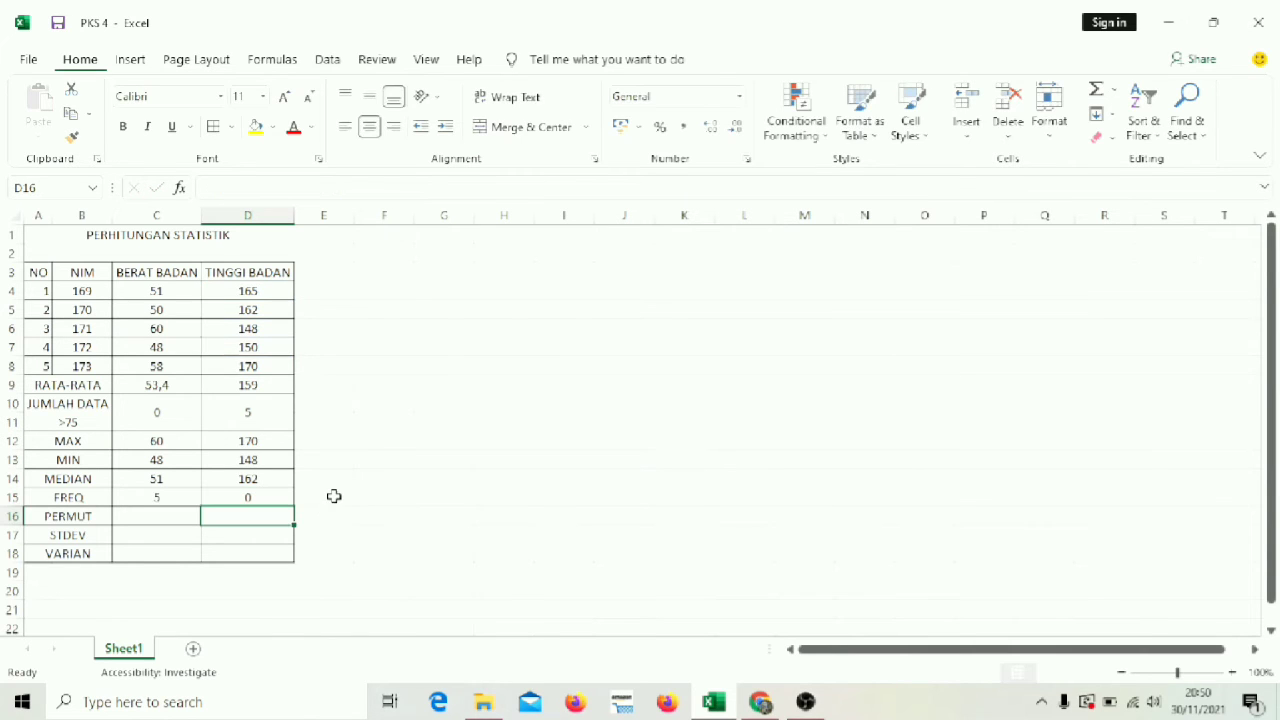
left_click(196, 497)
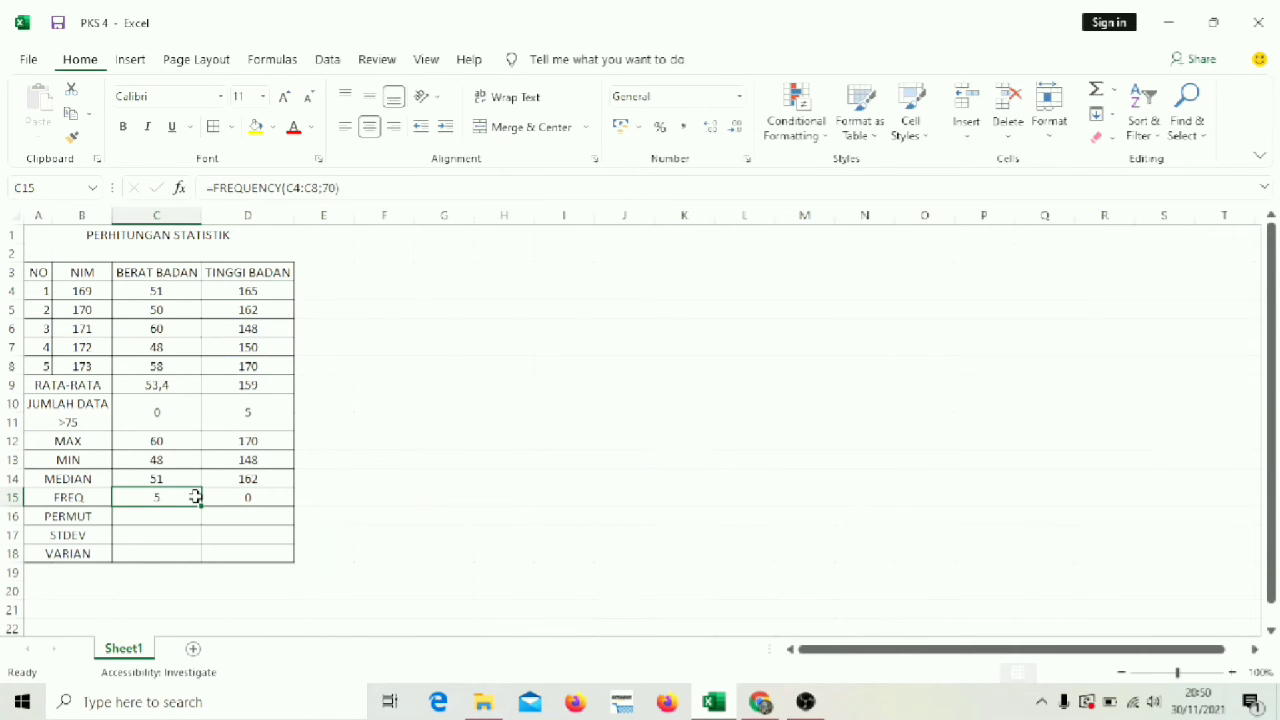
double_click(196, 497)
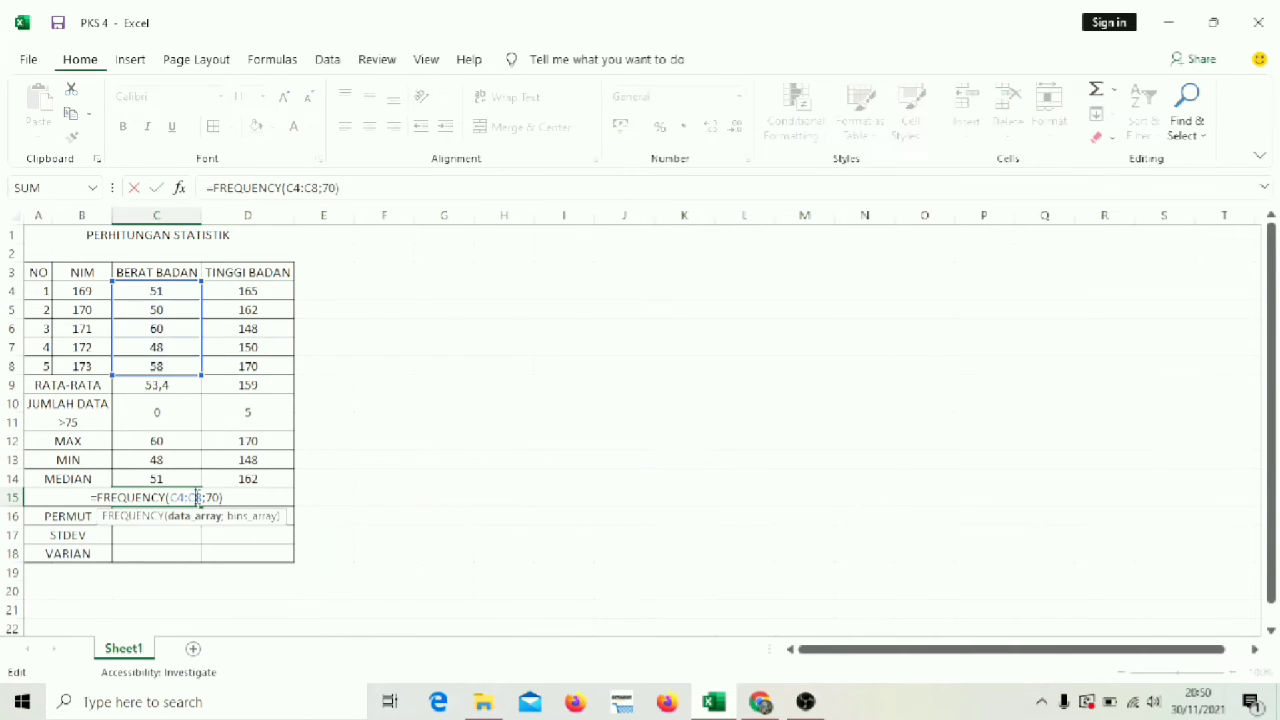
left_click(240, 491)
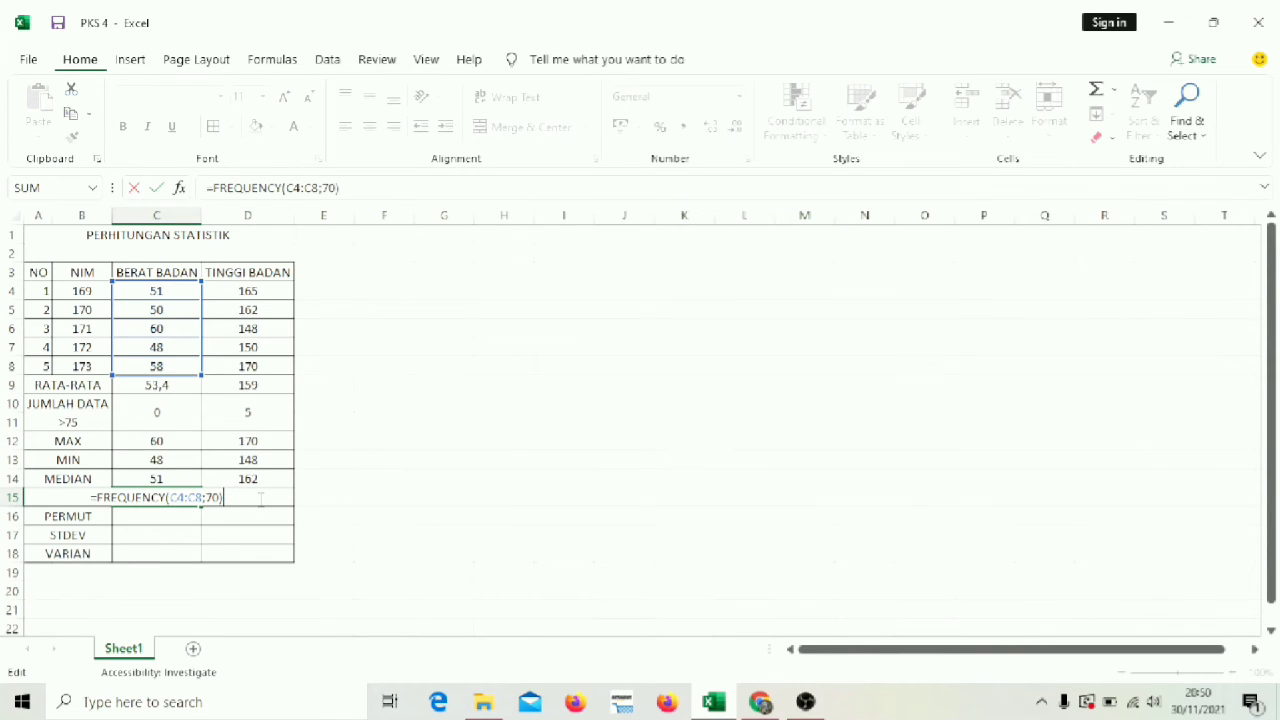
left_click(268, 516)
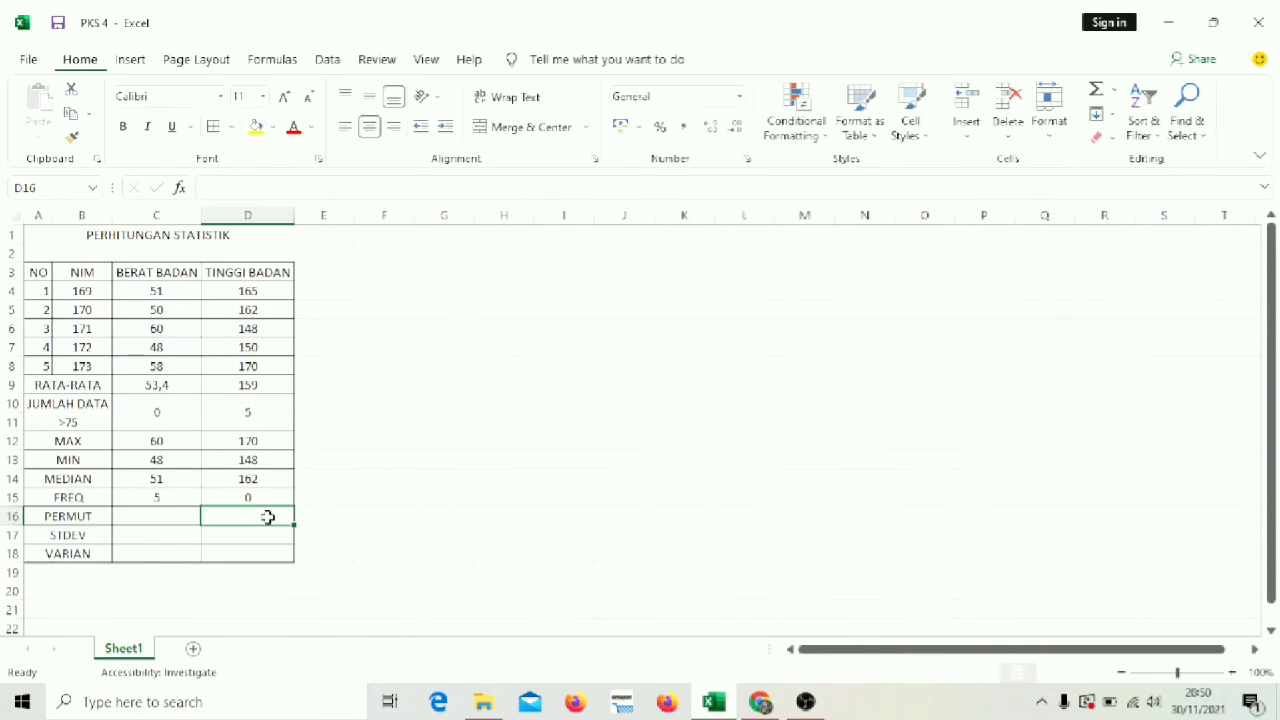
left_click(256, 499)
double_click(256, 499)
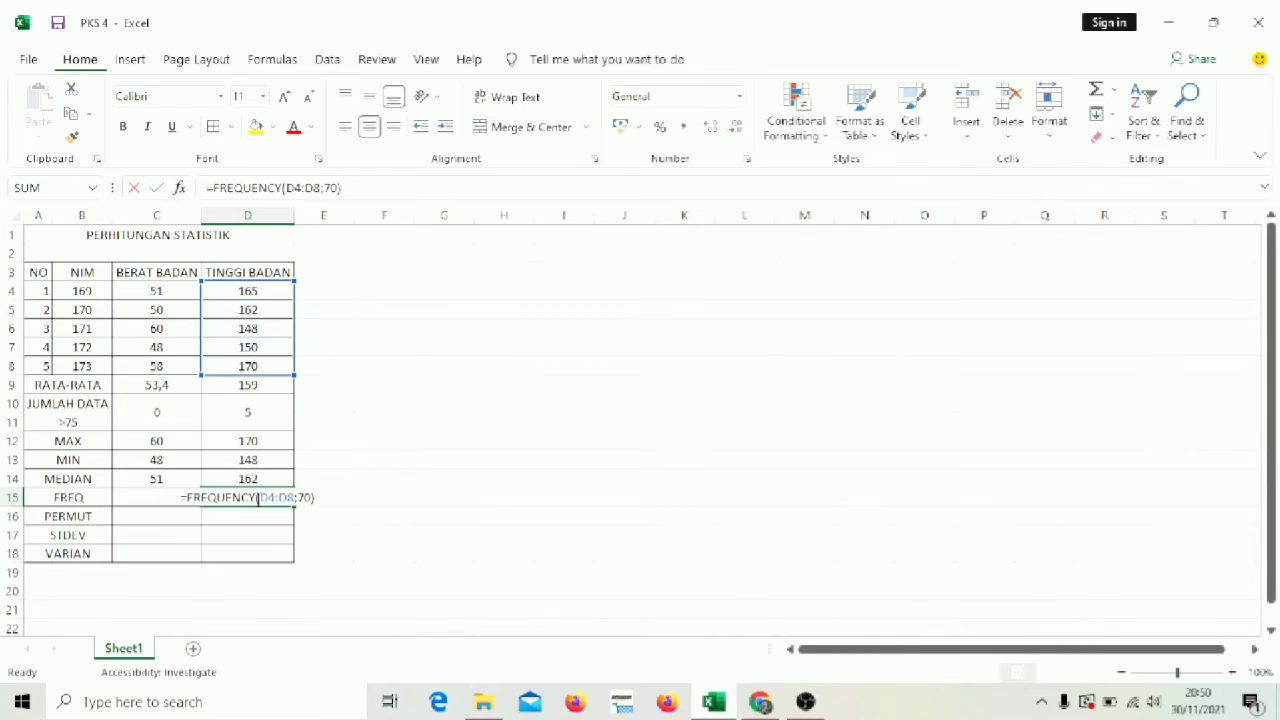
left_click(246, 540)
- Enter the formula =PERMUT(5;5) in cell C16 for the BERAT BADAN permutation
left_click(142, 514)
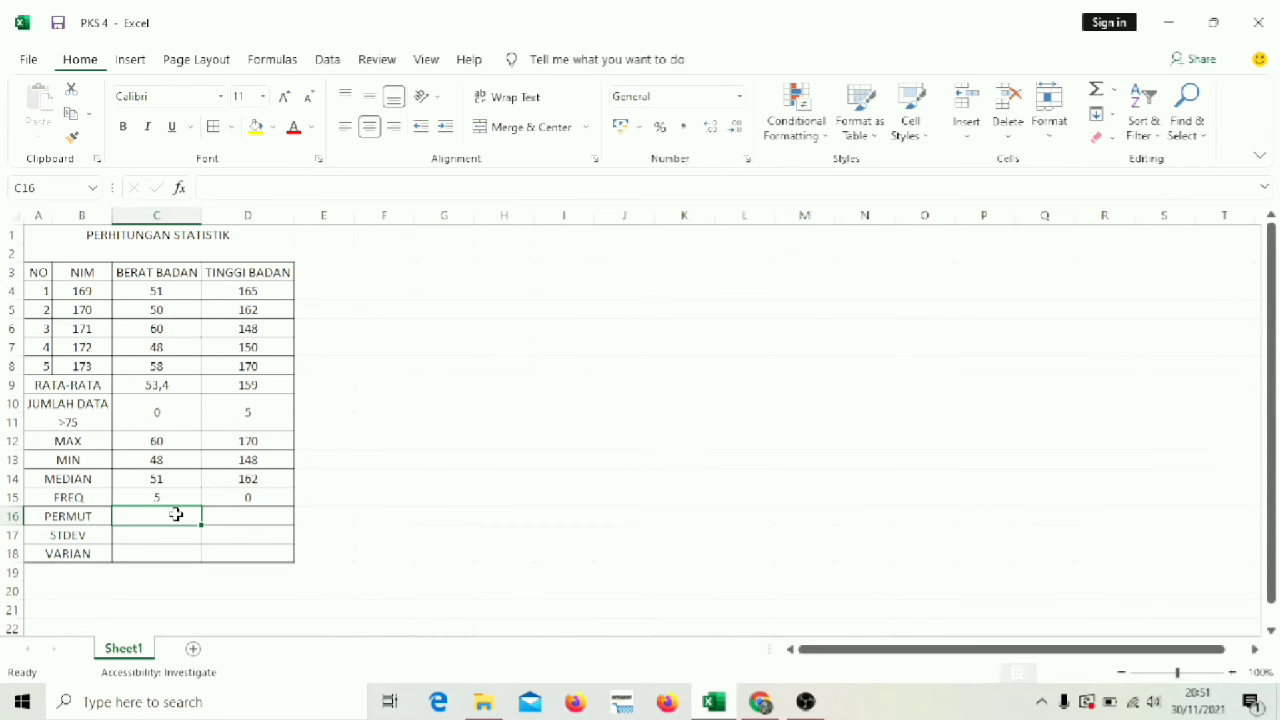
type("=")
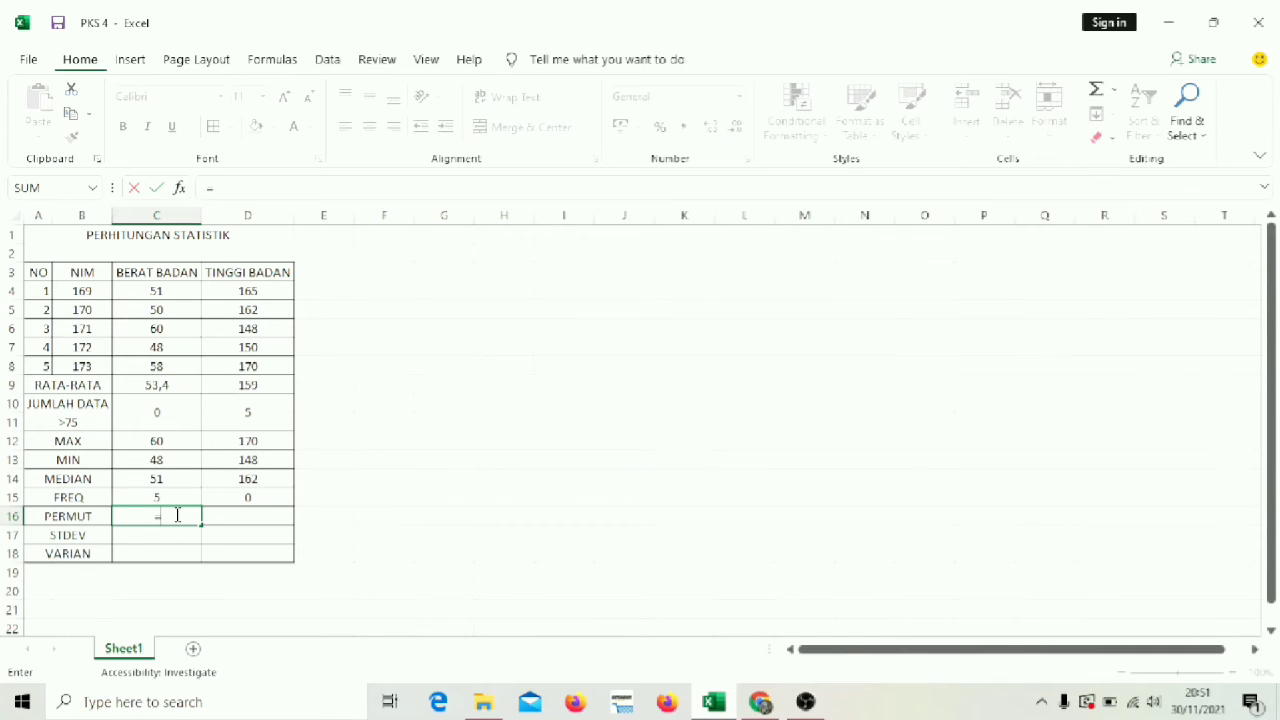
type("P")
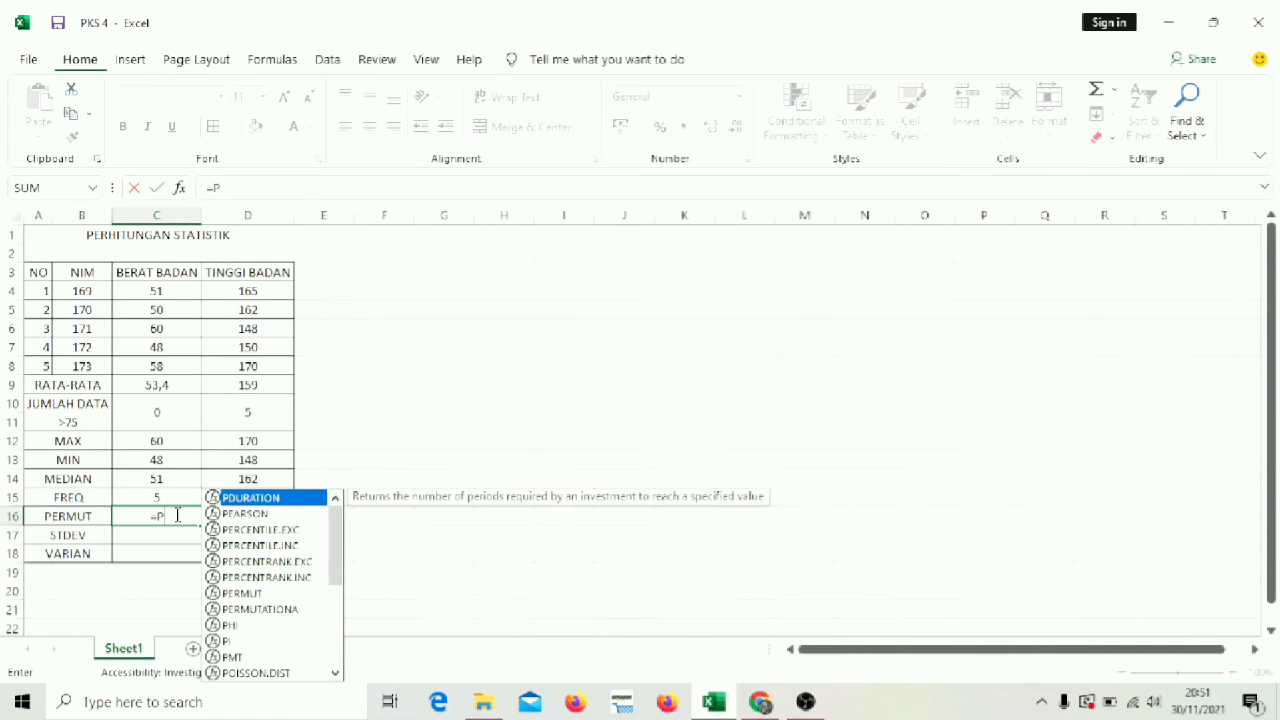
type("ER")
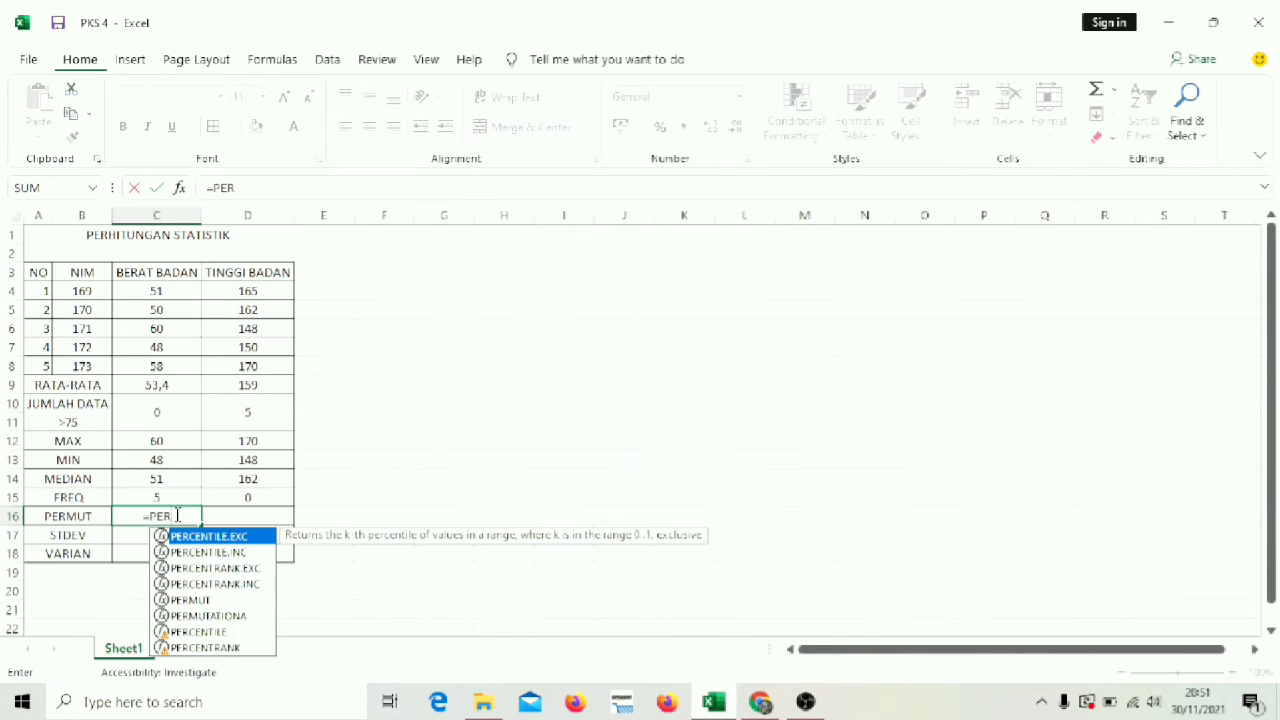
type("MU")
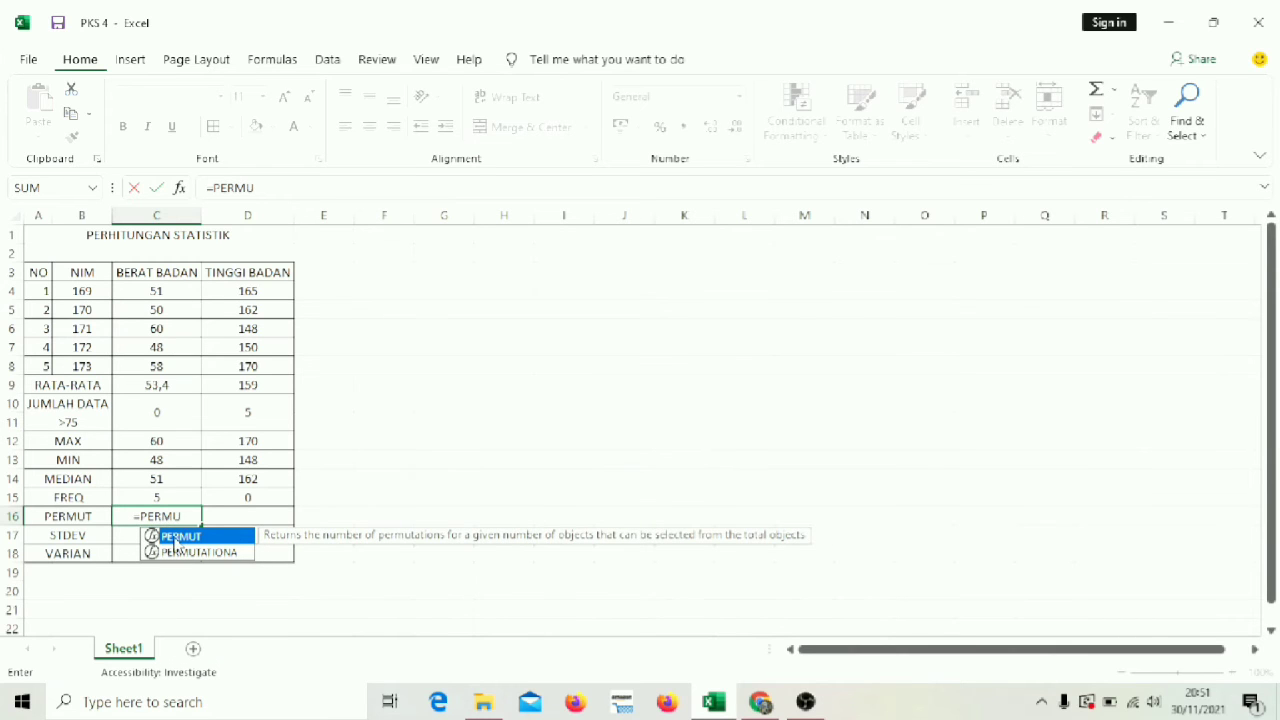
double_click(176, 537)
type("5")
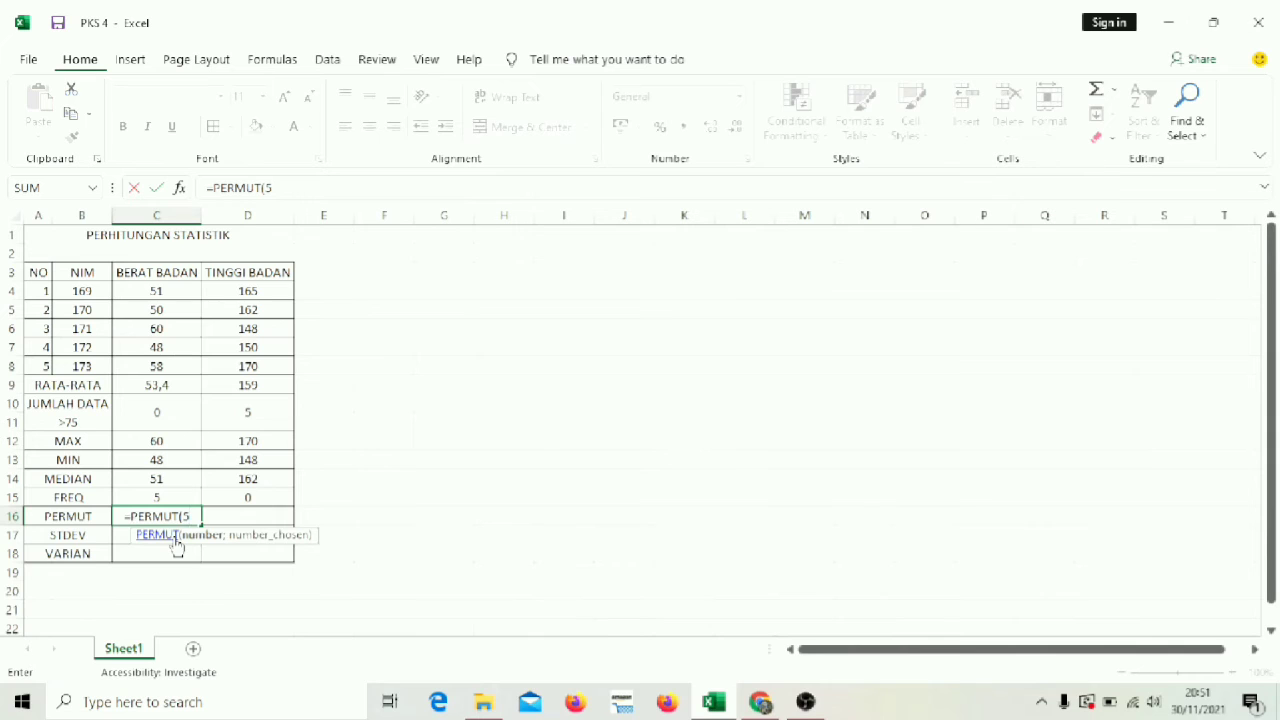
type(";")
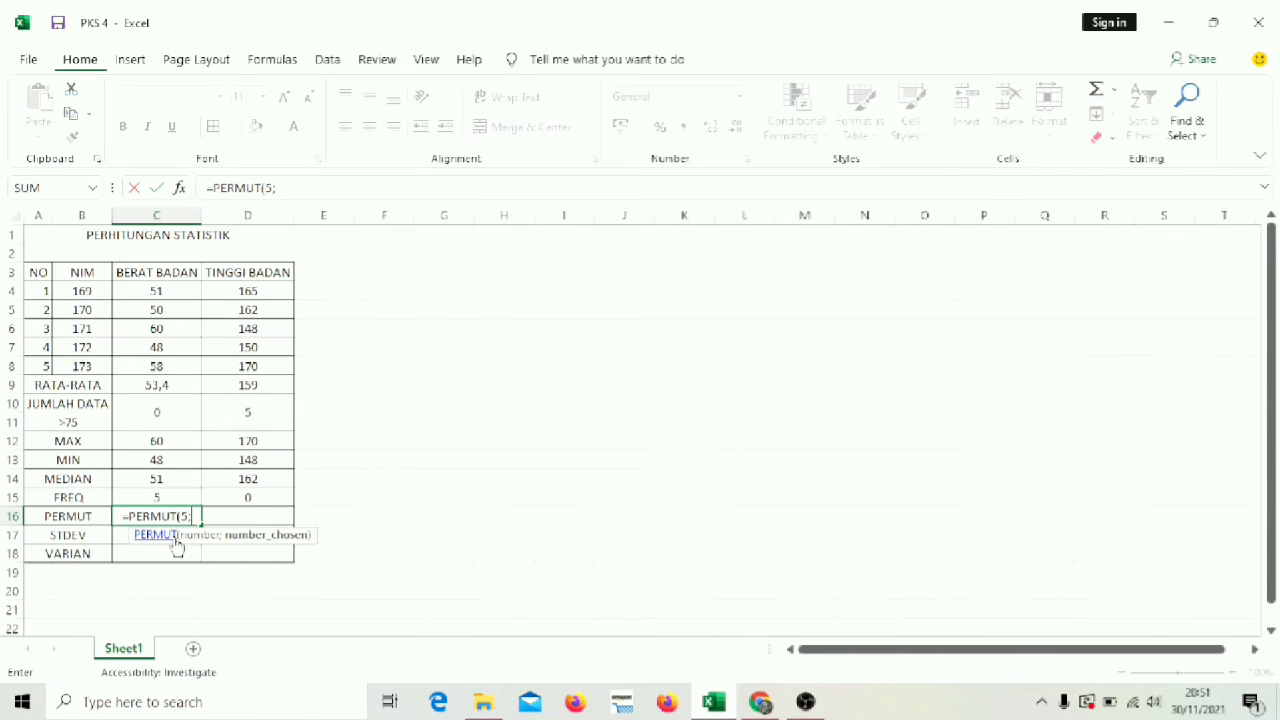
type("5)")
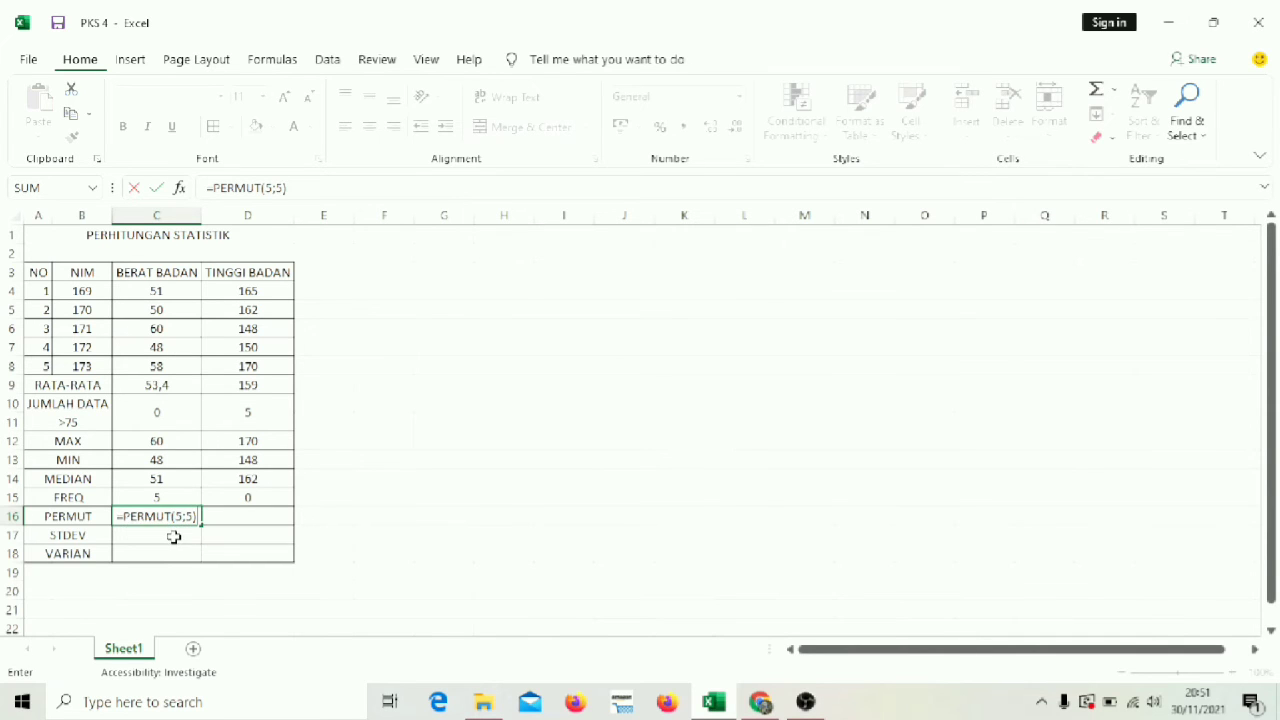
key("Return")
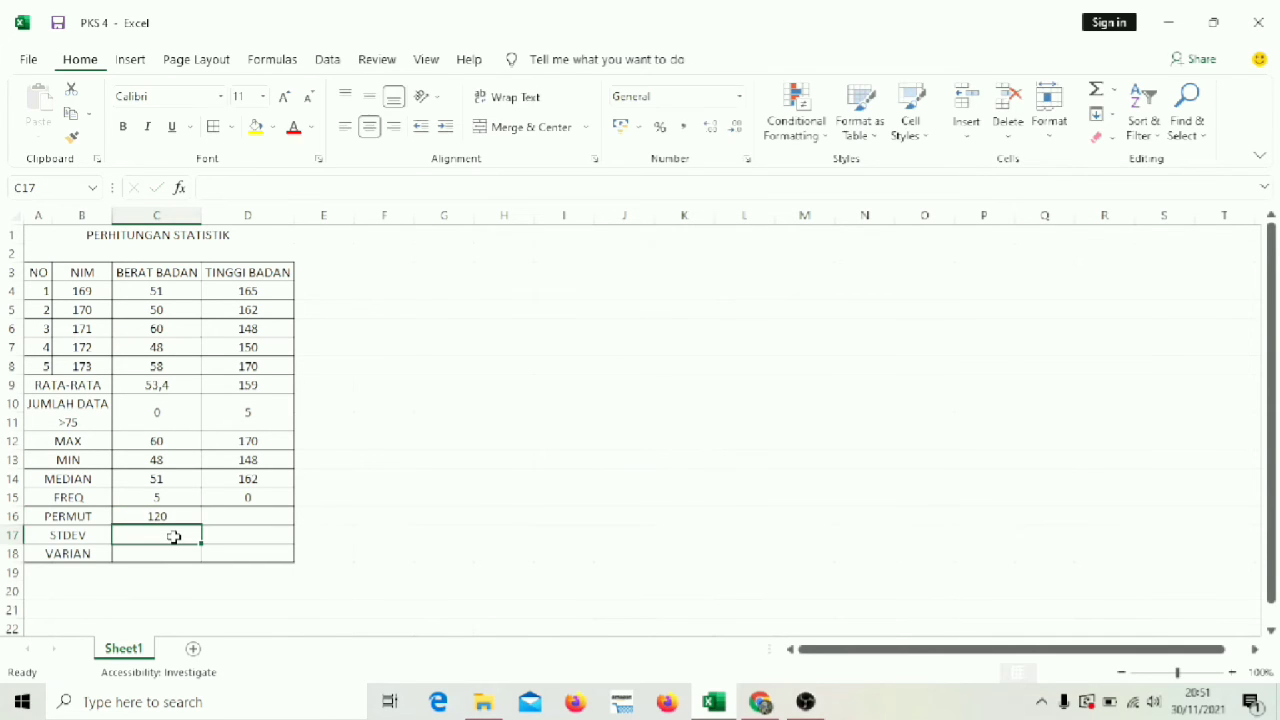
- Enter the formula =PERMUT(5;5) in cell D16 for the TINGGI BADAN permutation
left_click(232, 520)
type("=PER")
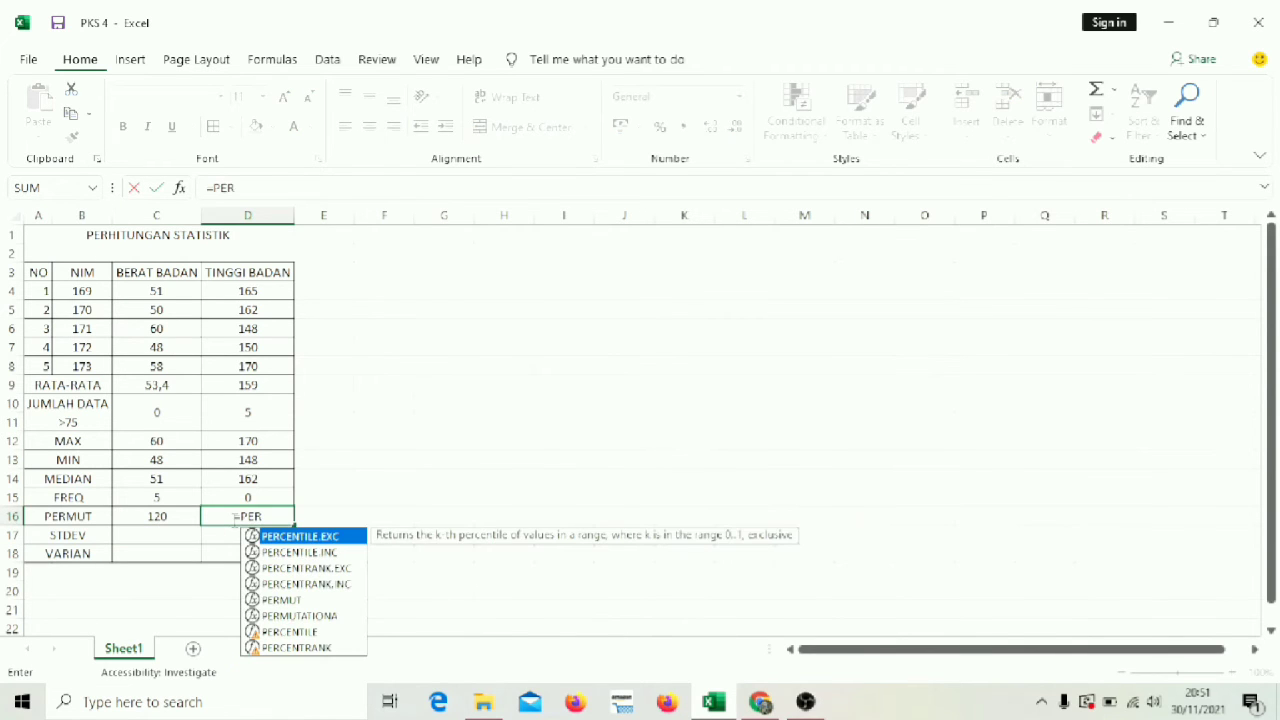
type("MUT")
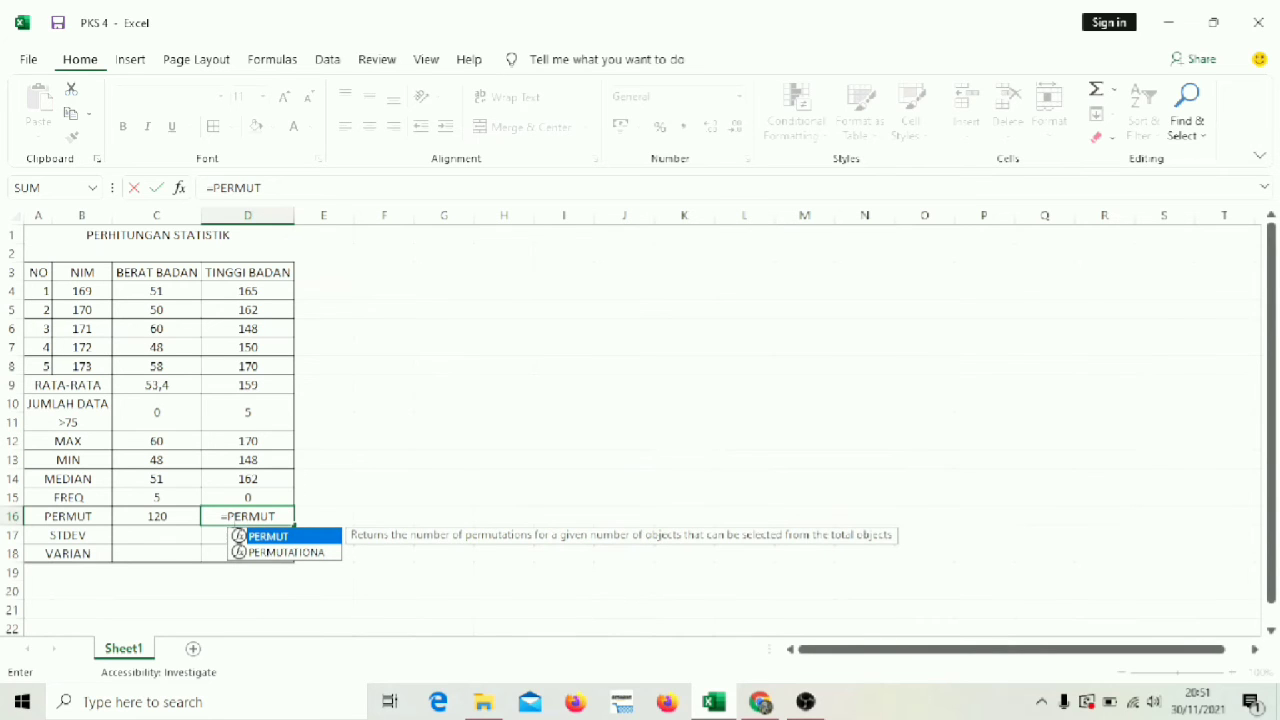
type("(")
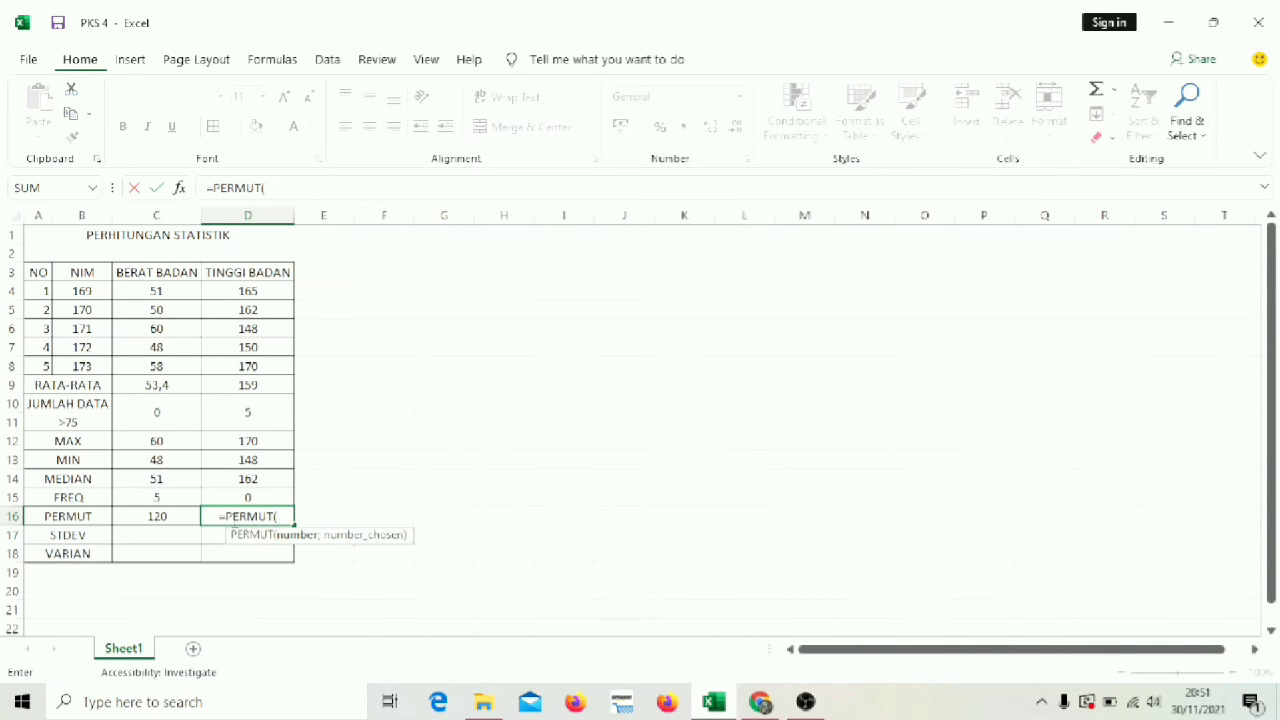
type("5")
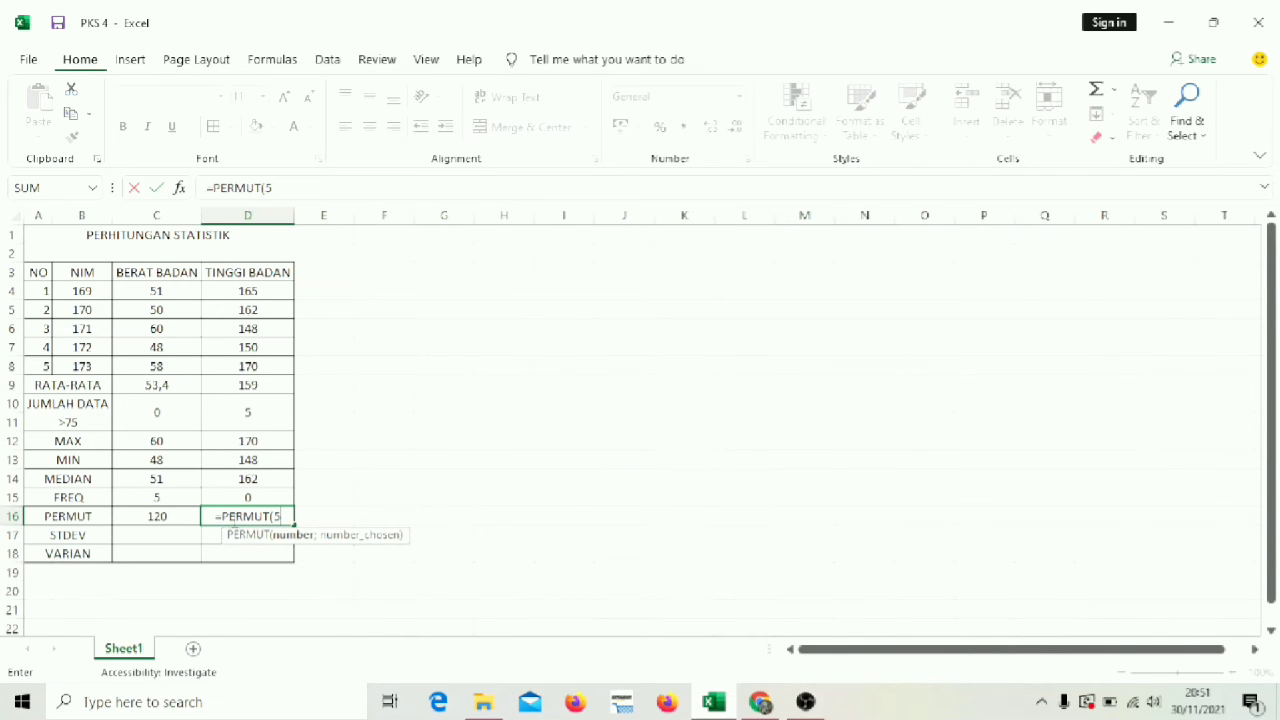
type(";5")
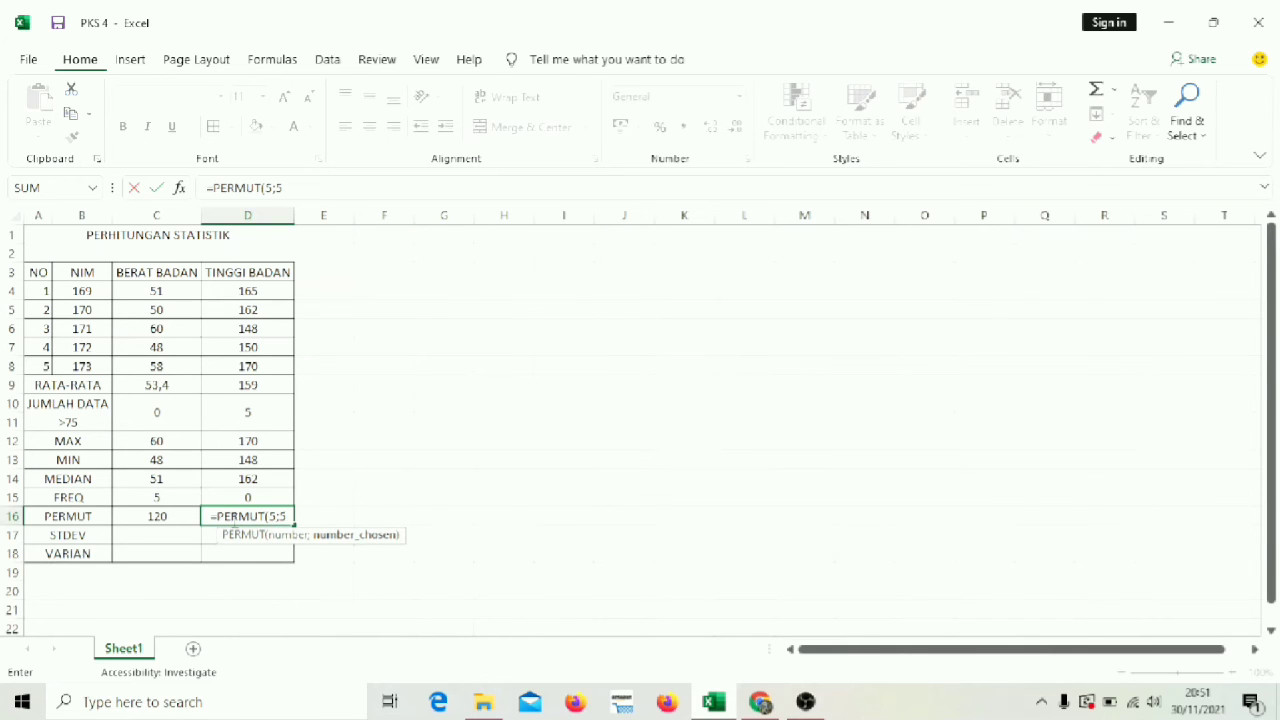
type(")")
key("Return")
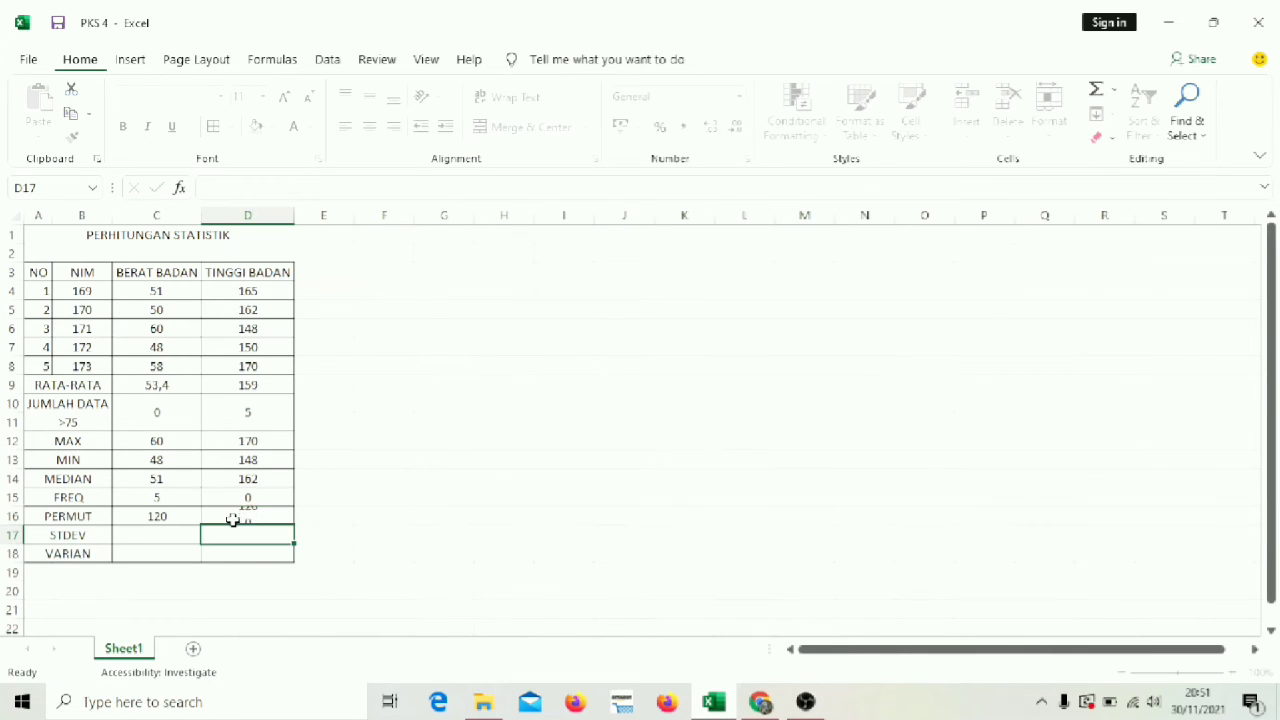
- Enter the formula =STDEV.S(C4;C5;C6;C7;C8;) in cell C17 for the BERAT BADAN standard deviation
left_click(190, 538)
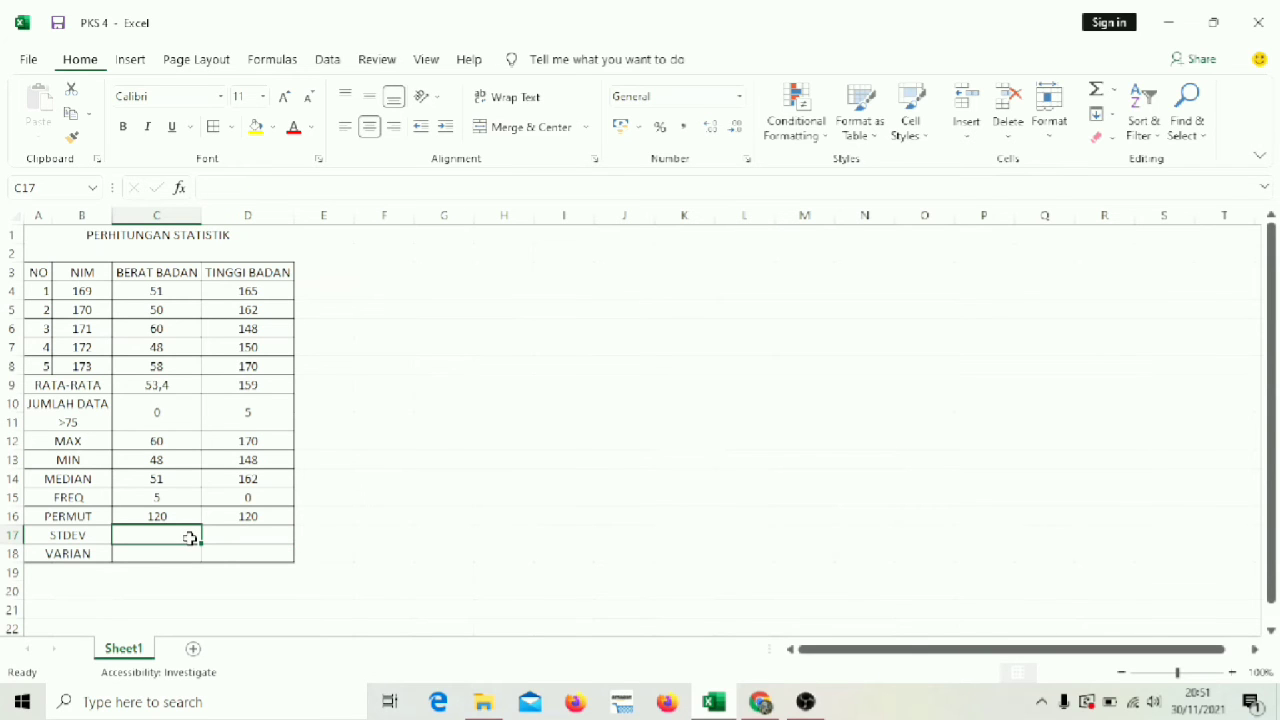
double_click(190, 538)
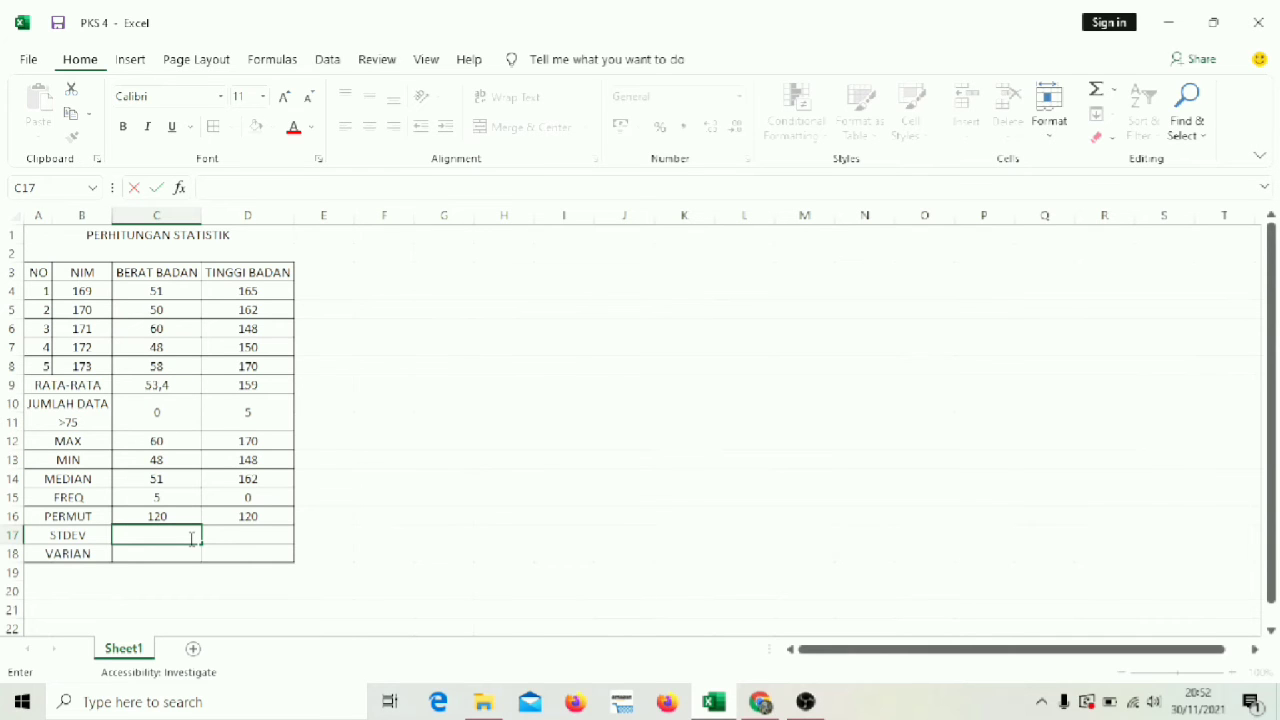
type("=STDE")
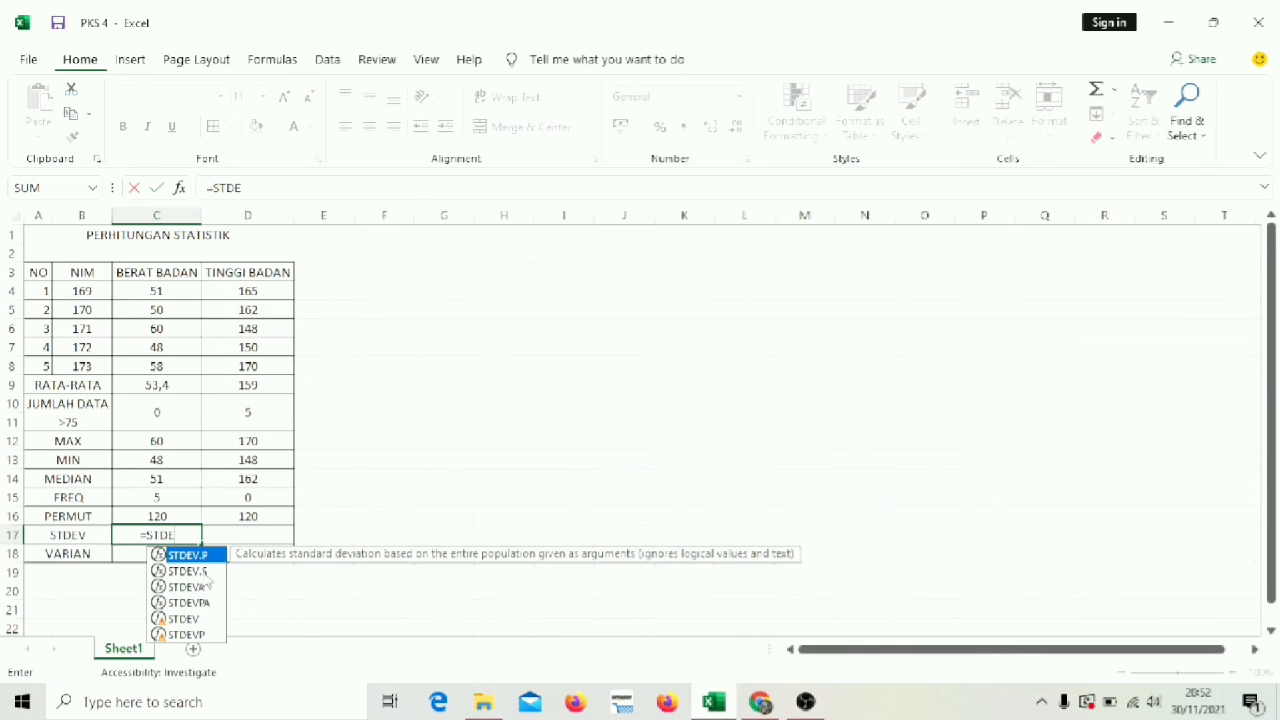
left_click(205, 572)
double_click(203, 574)
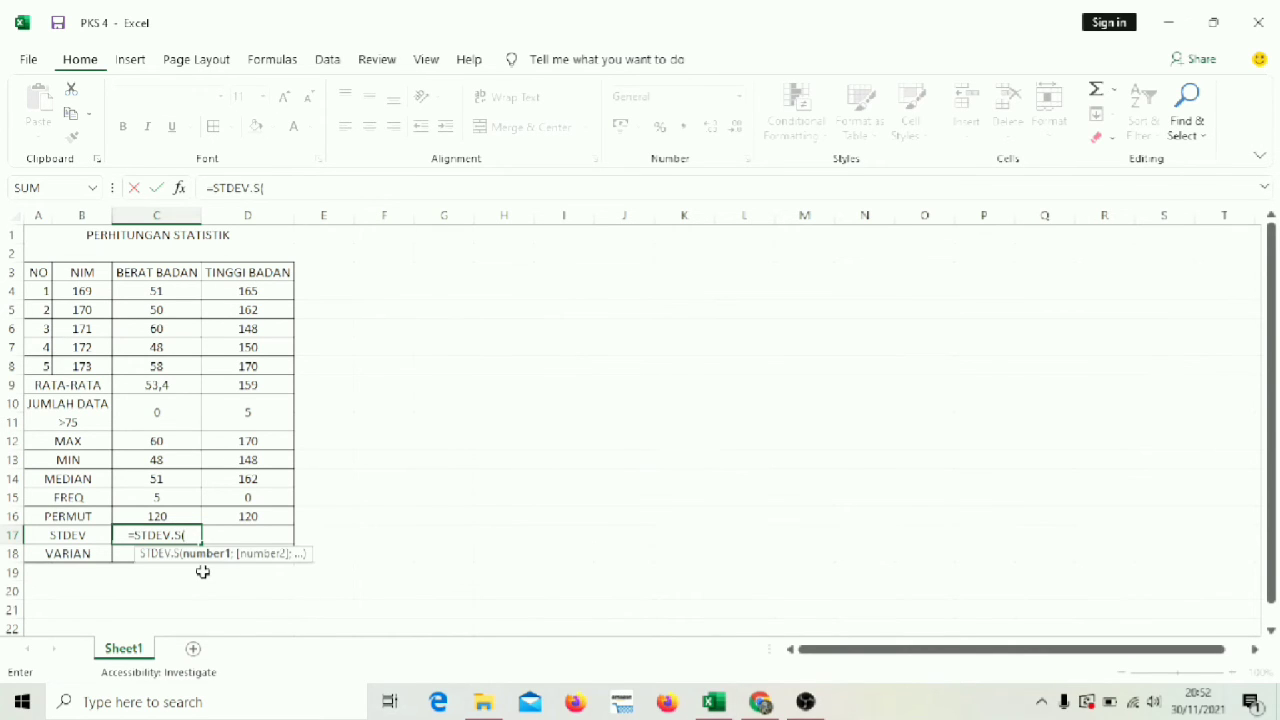
left_click(156, 288)
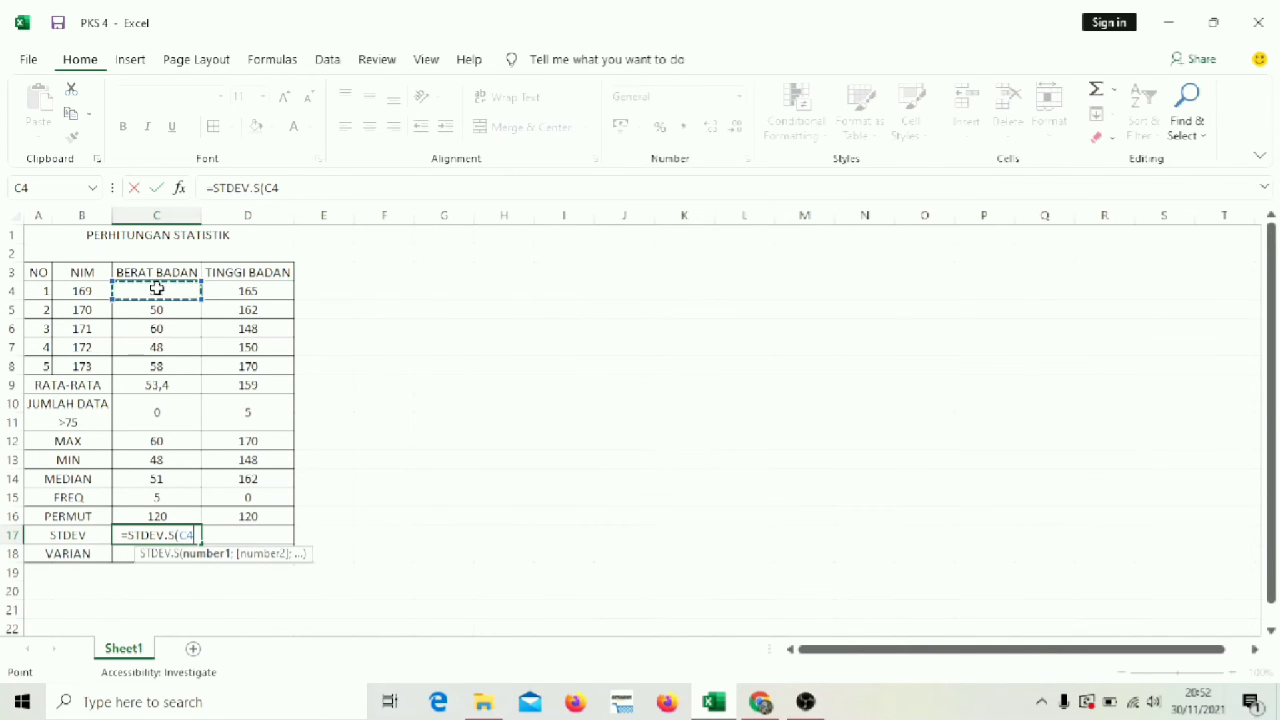
type(";")
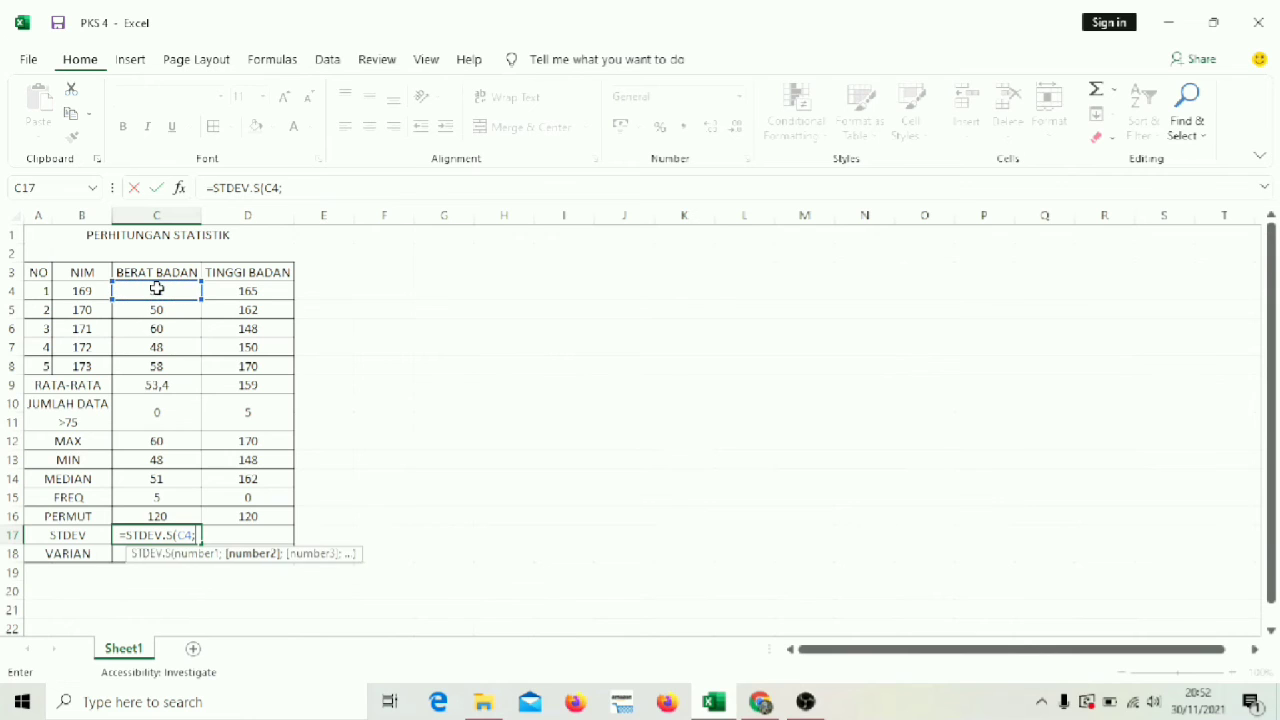
left_click(163, 313)
type(";")
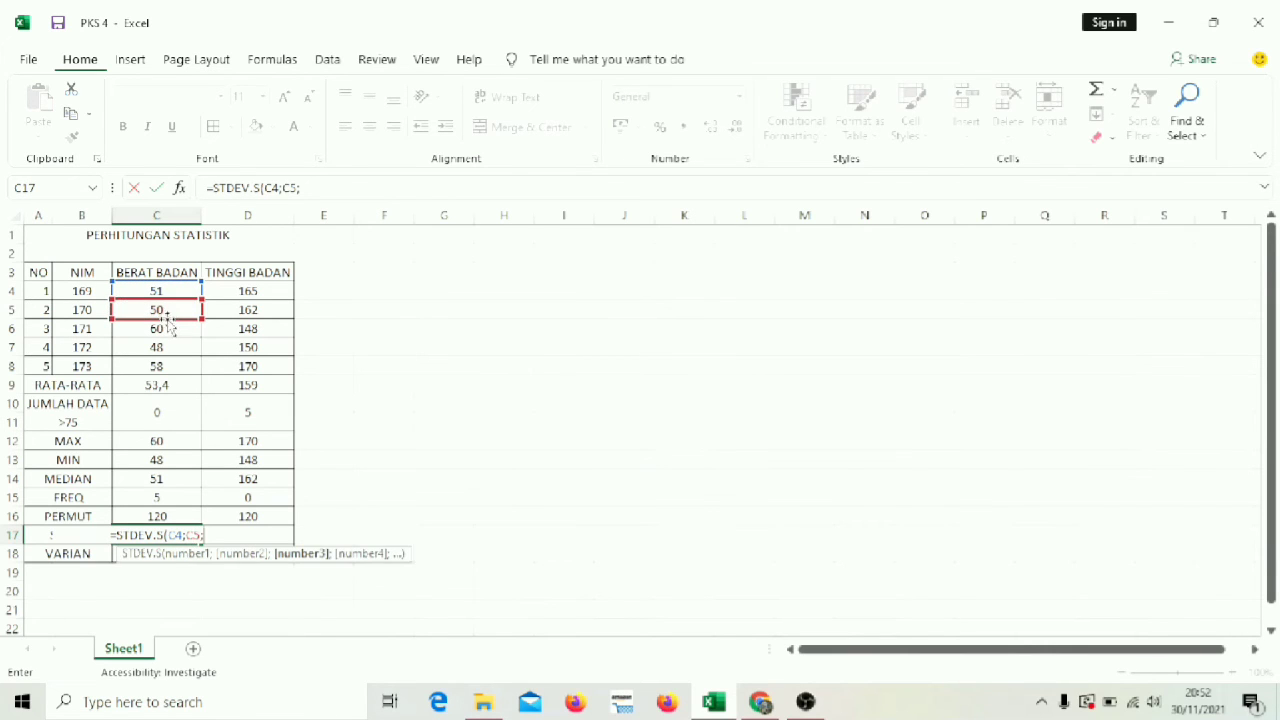
left_click(167, 329)
type(";")
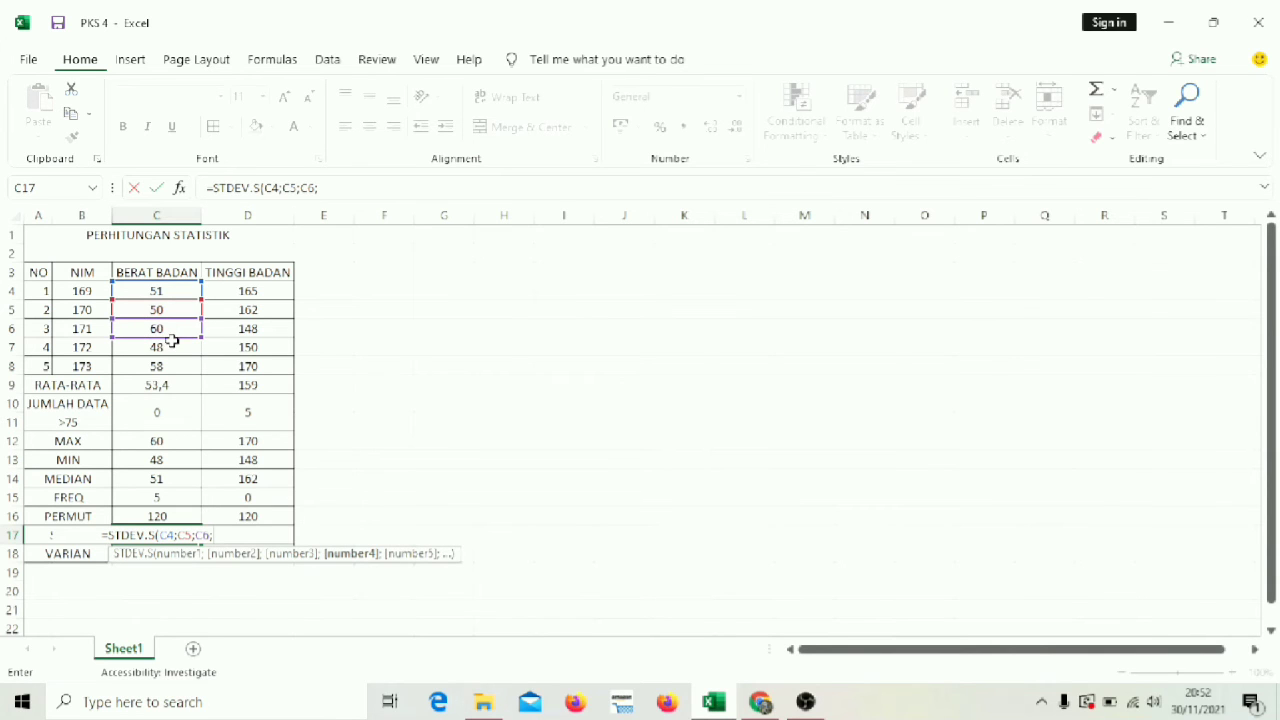
left_click(172, 350)
type(";")
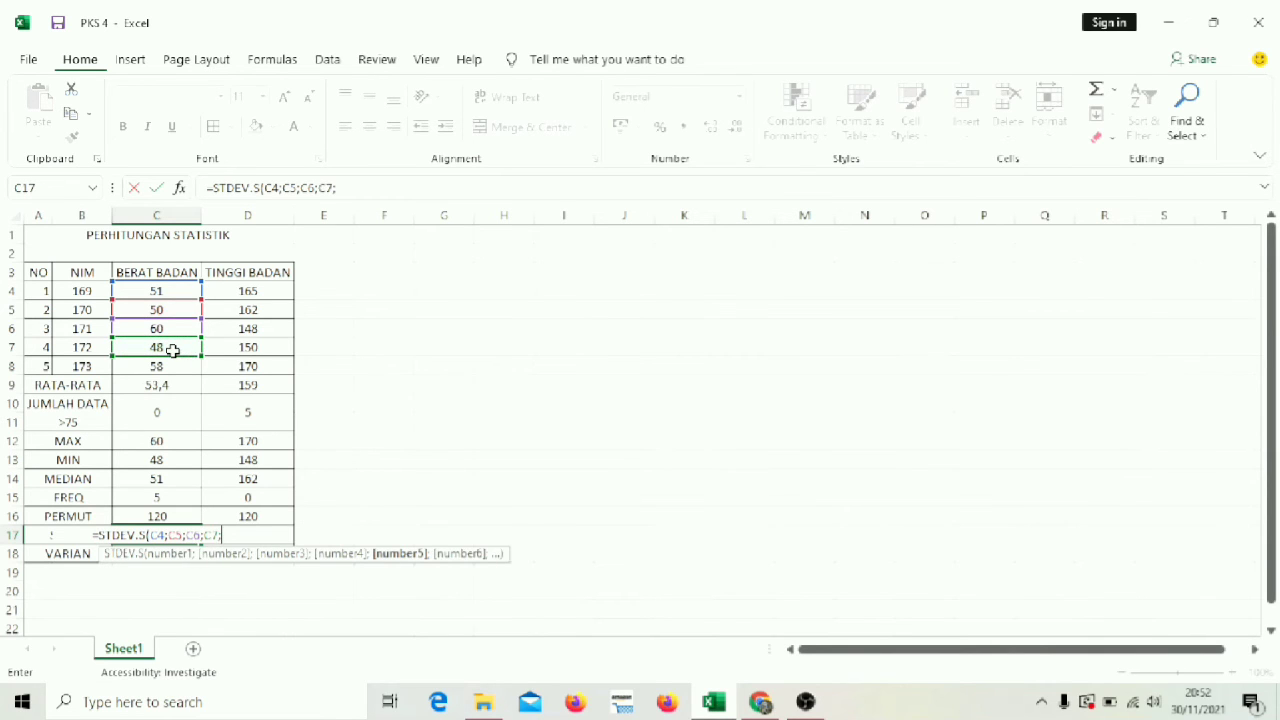
left_click(172, 368)
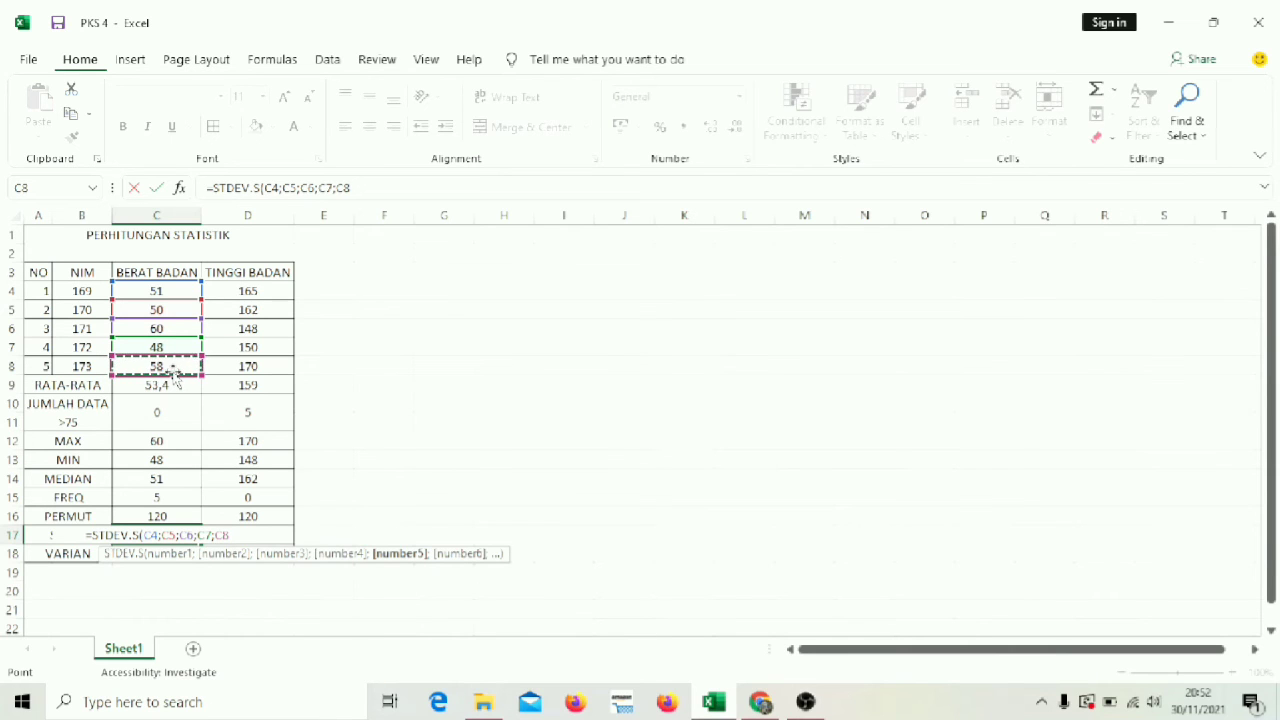
type(";")
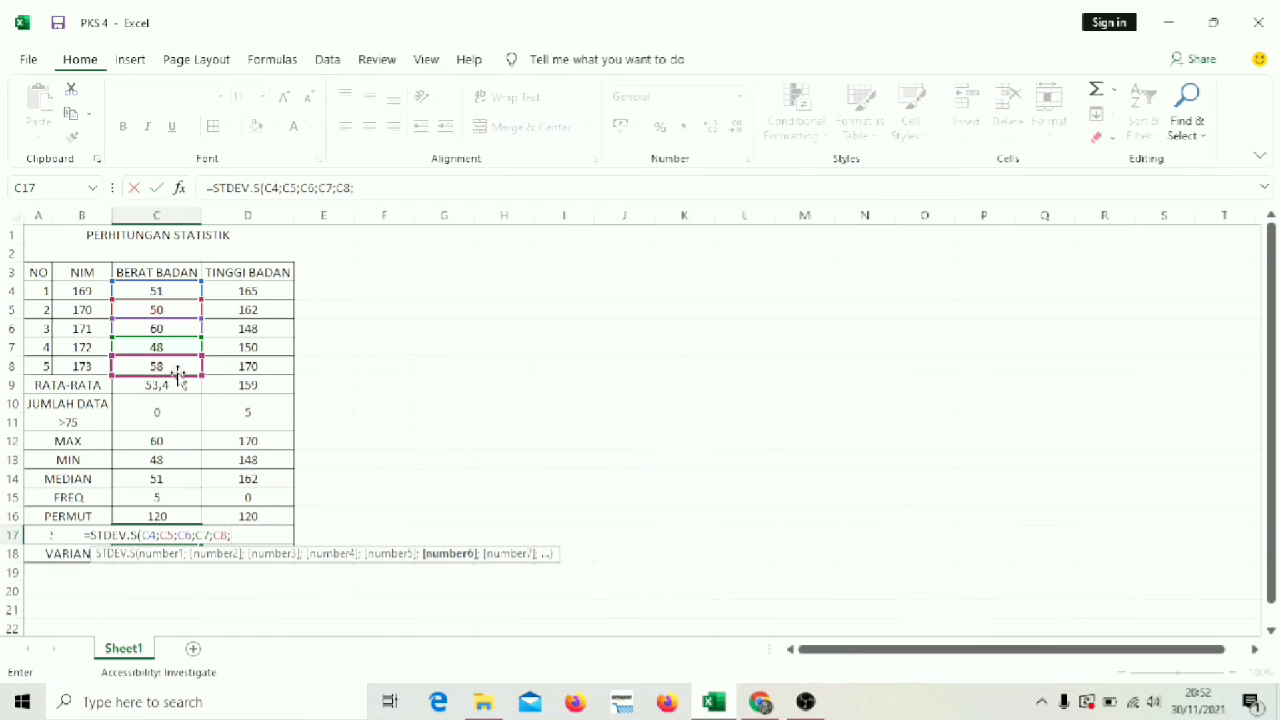
type(")")
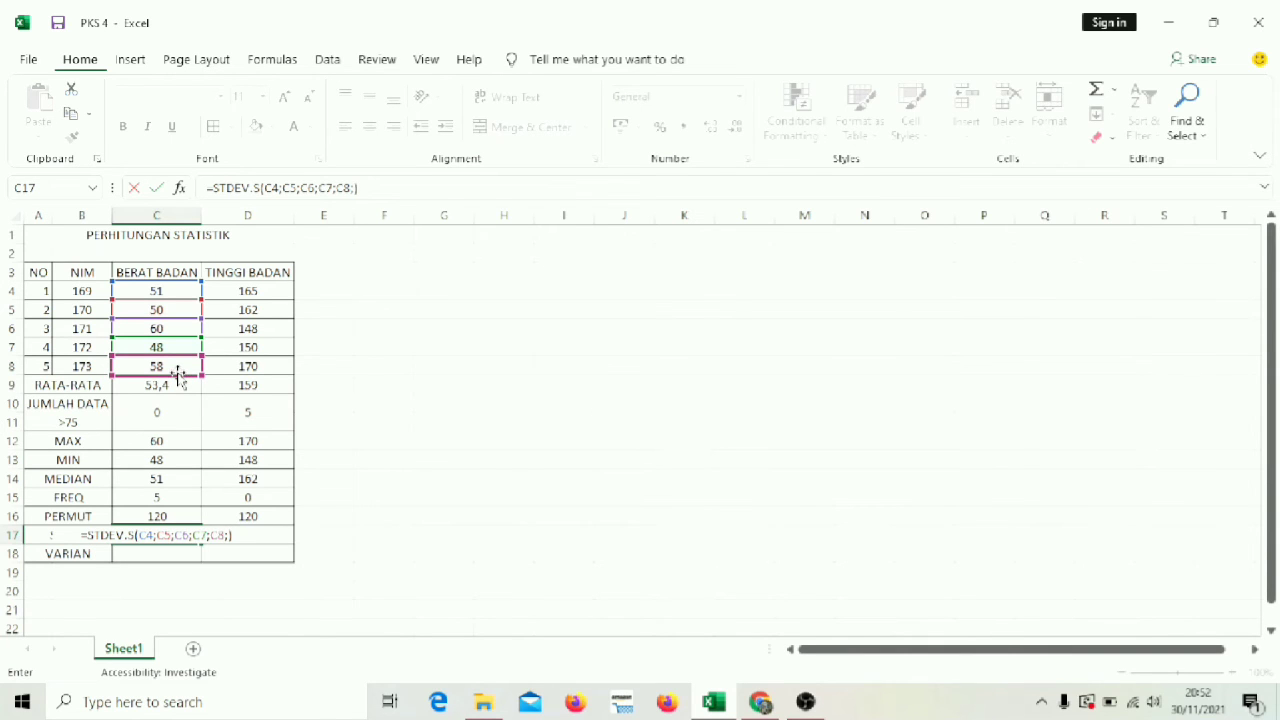
key("Return")
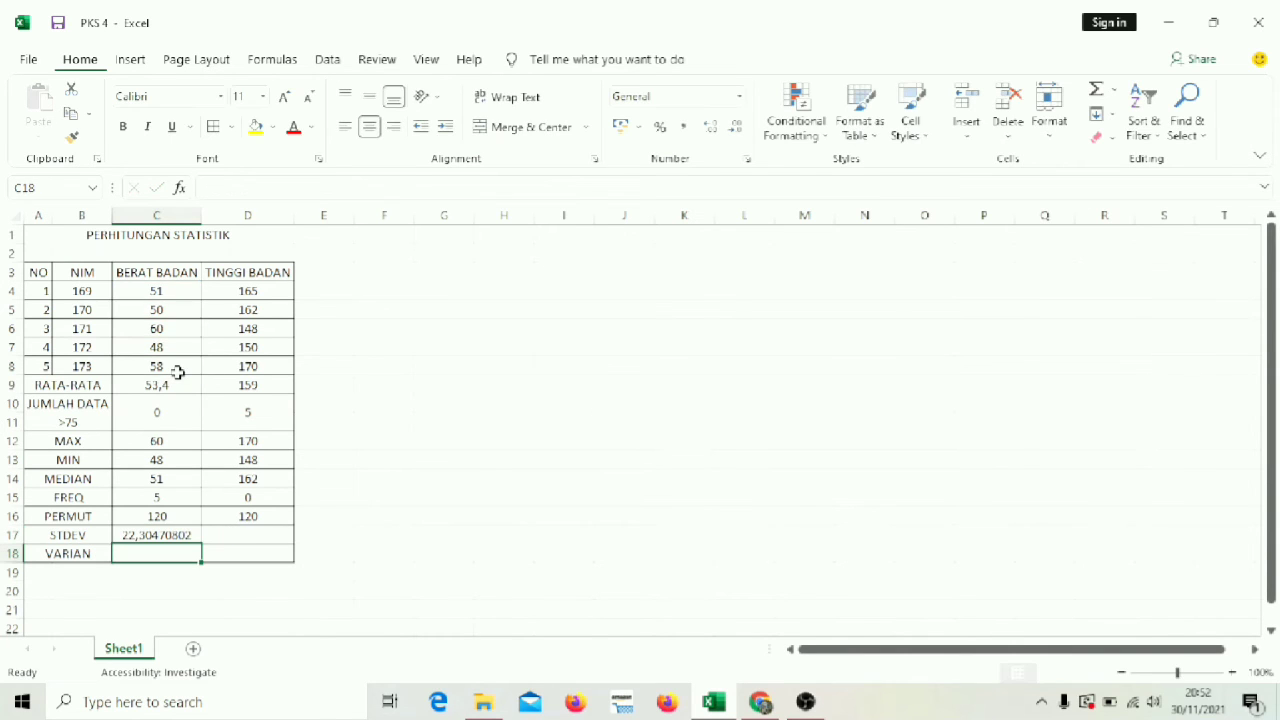
- Enter the formula =STDEV.S(D4;) in cell D17 for the TINGGI BADAN standard deviation
left_click(211, 533)
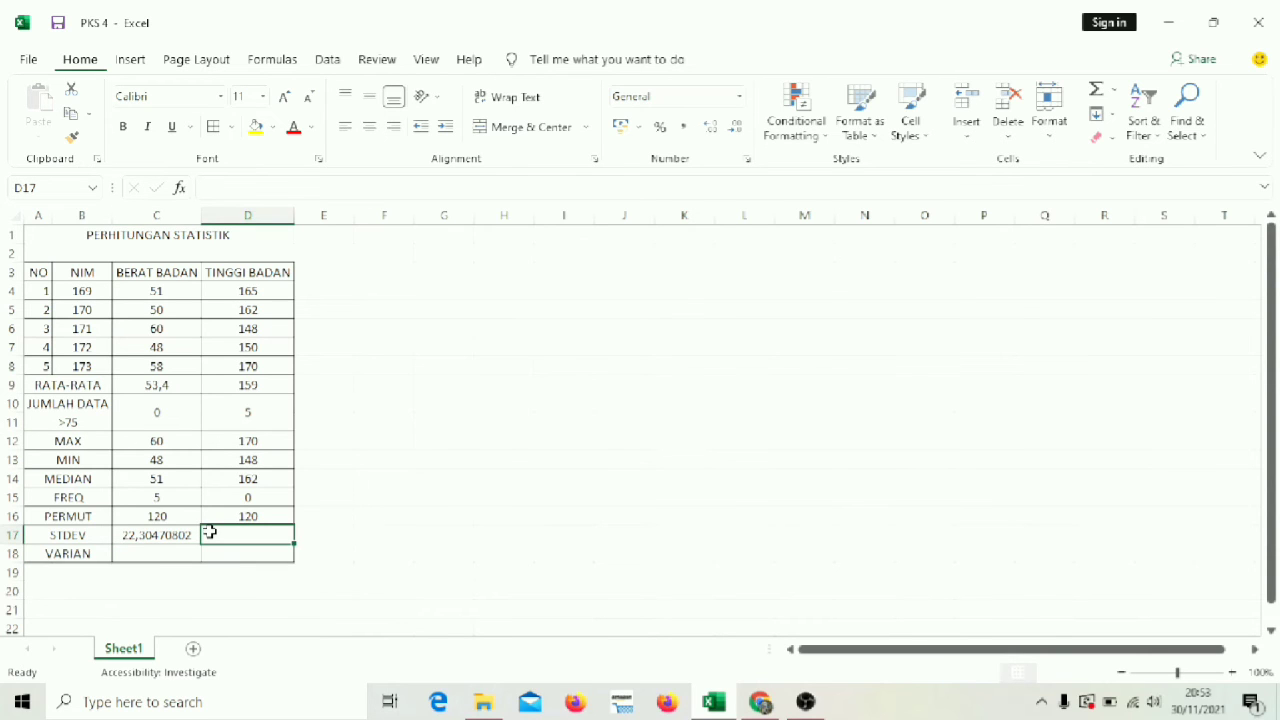
type("=")
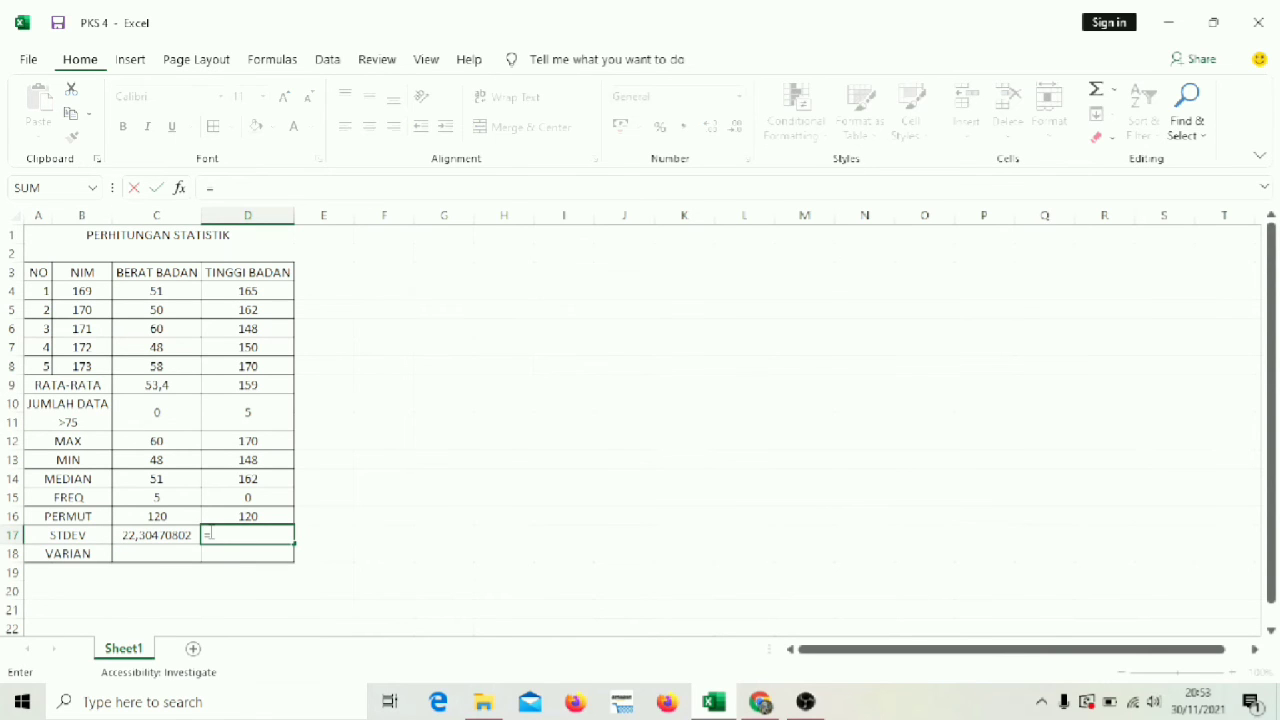
type("S")
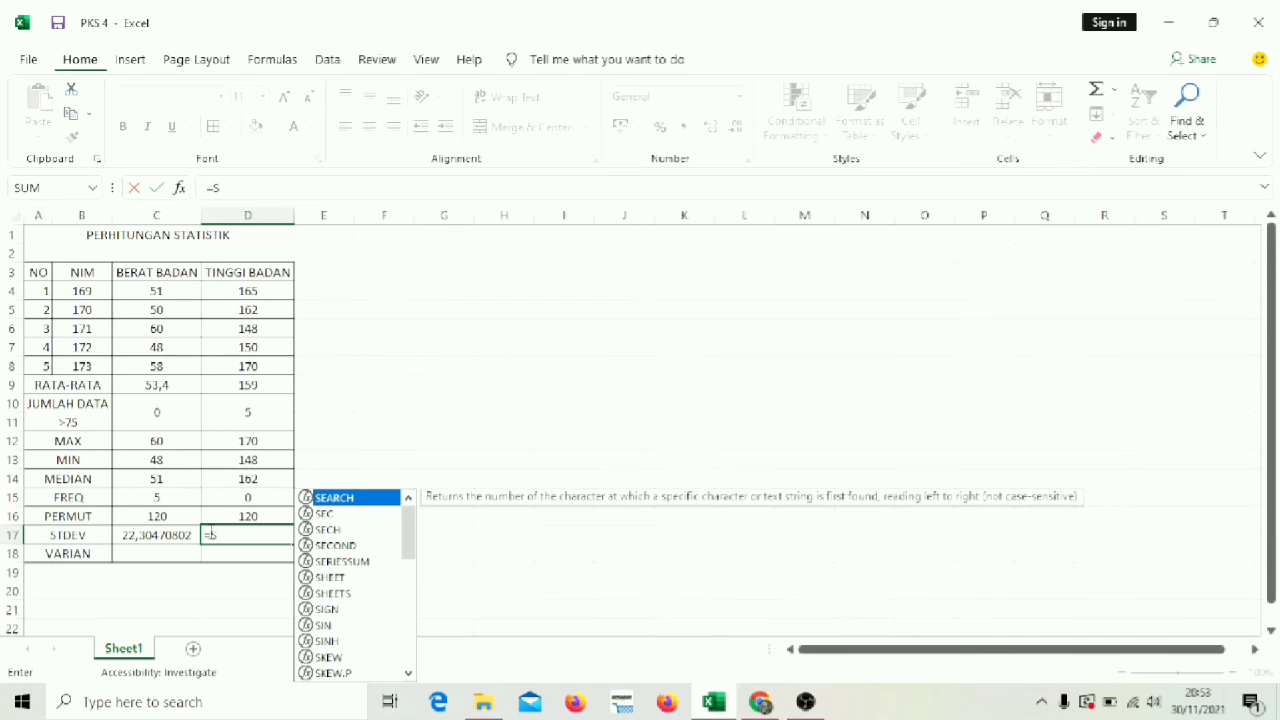
type("TD")
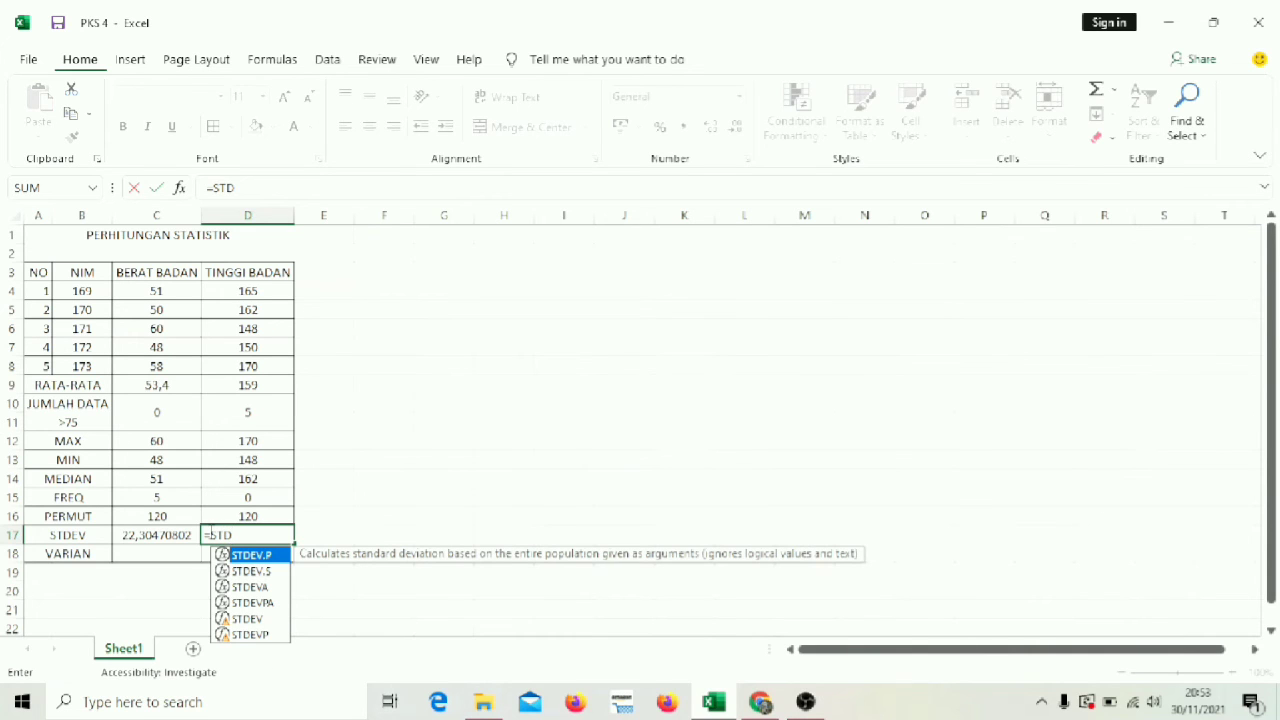
left_click(268, 578)
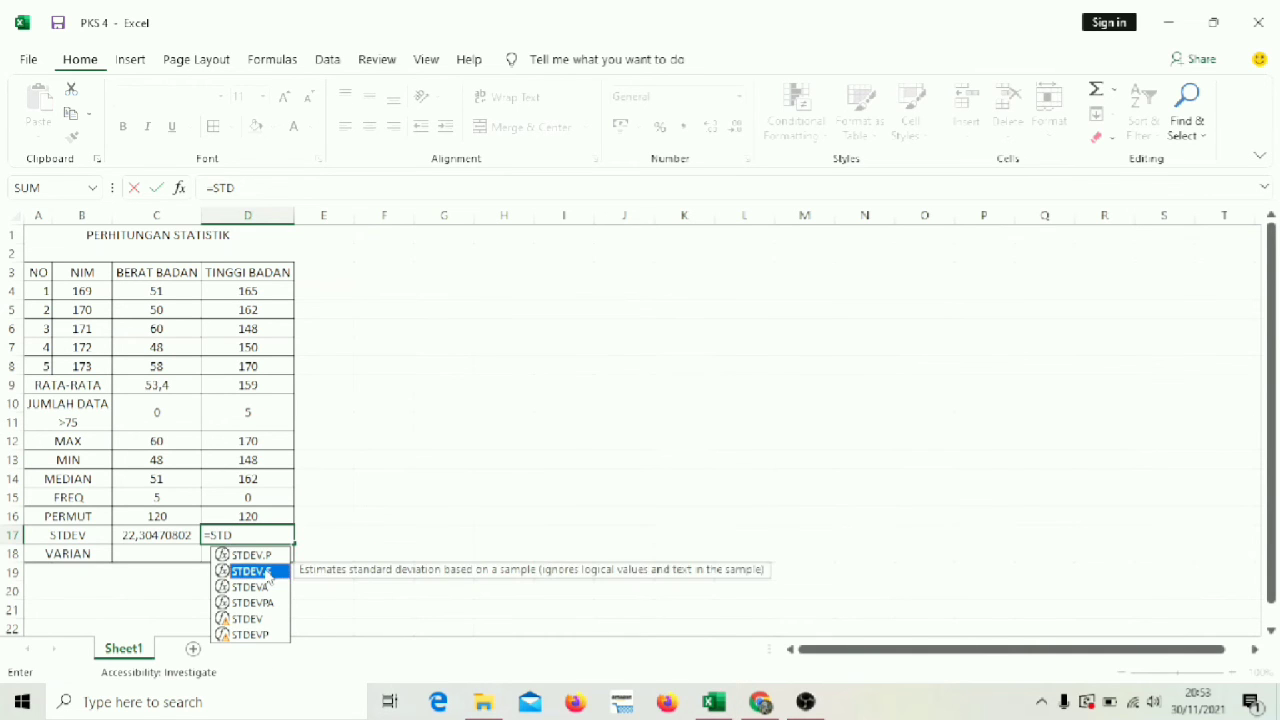
double_click(268, 578)
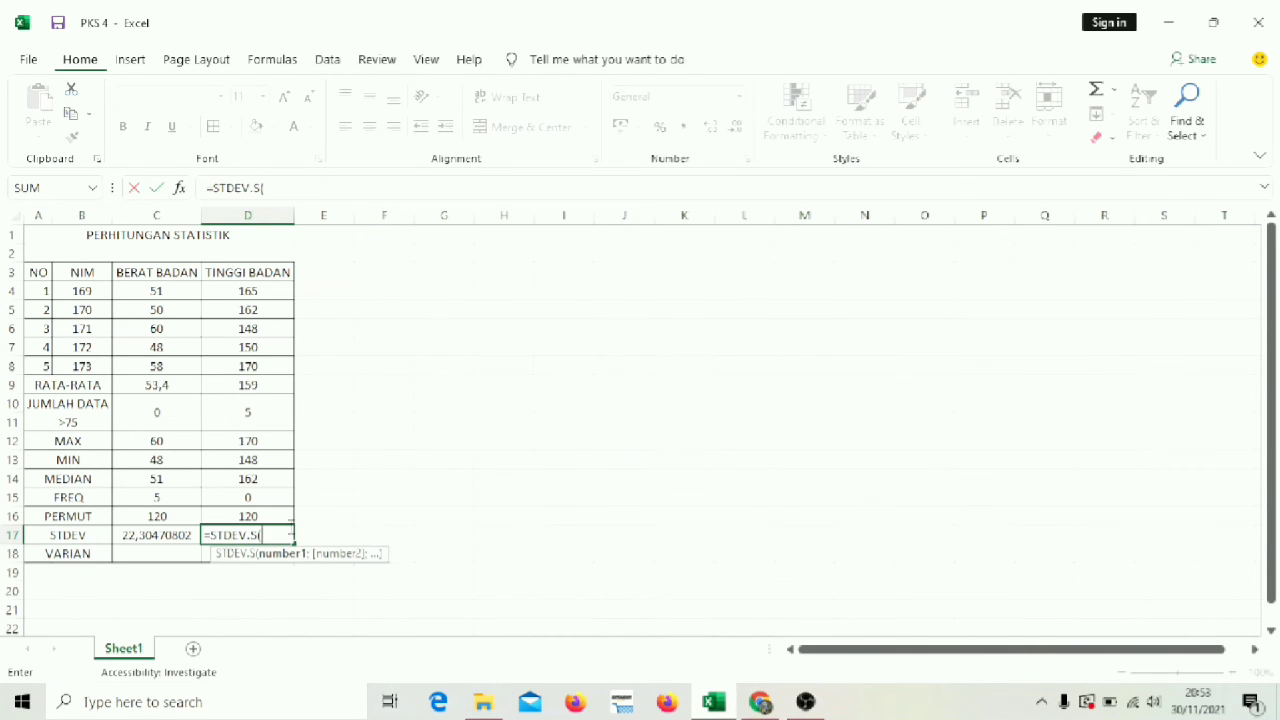
left_click(281, 293)
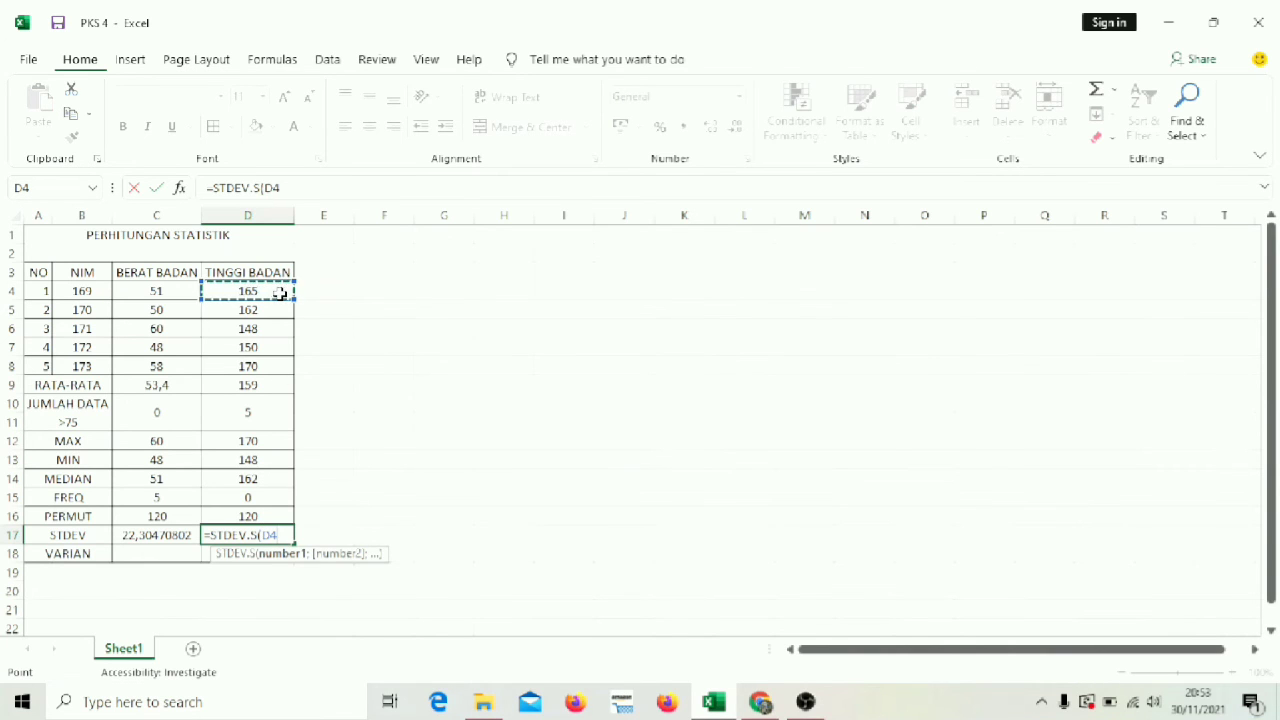
type(";")
key("Return")
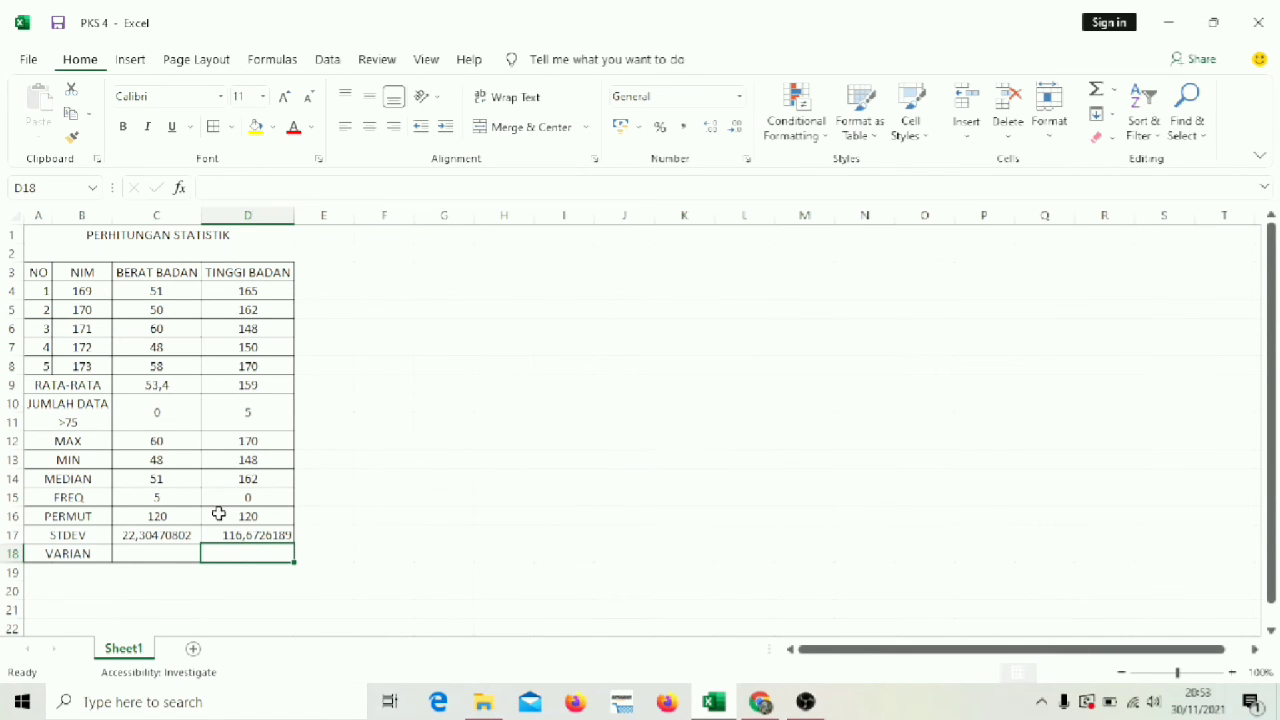
- Extend the TINGGI BADAN standard deviation formula in cell D17 to =STDEV.S(D4;D5;D6;D7;D8;)
double_click(277, 536)
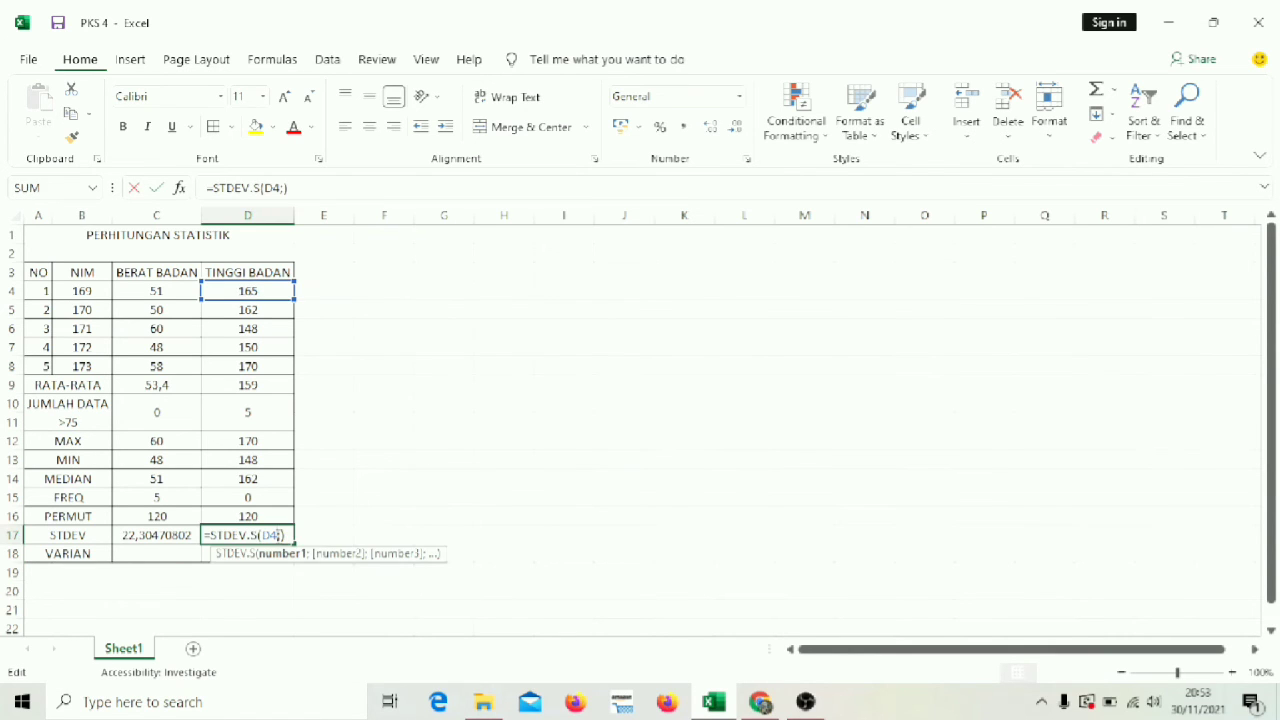
key("BackSpace")
key("BackSpace")
key("BackSpace")
left_click(294, 536)
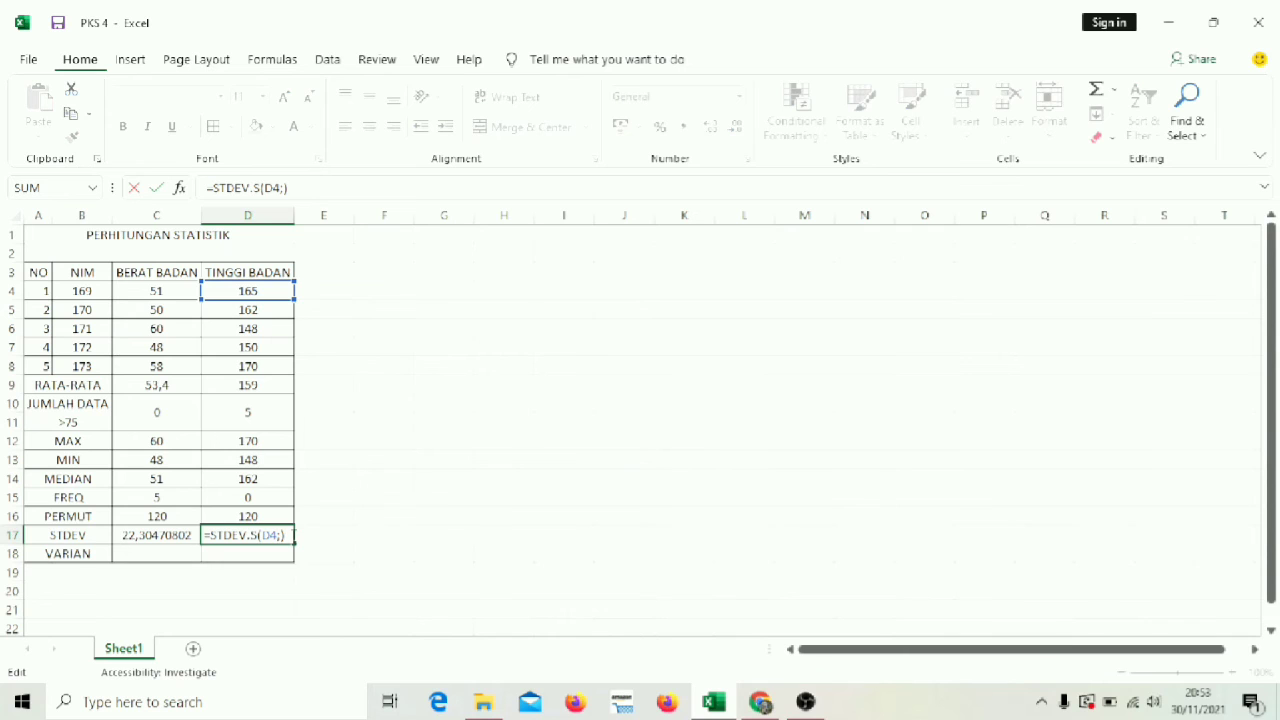
key("BackSpace")
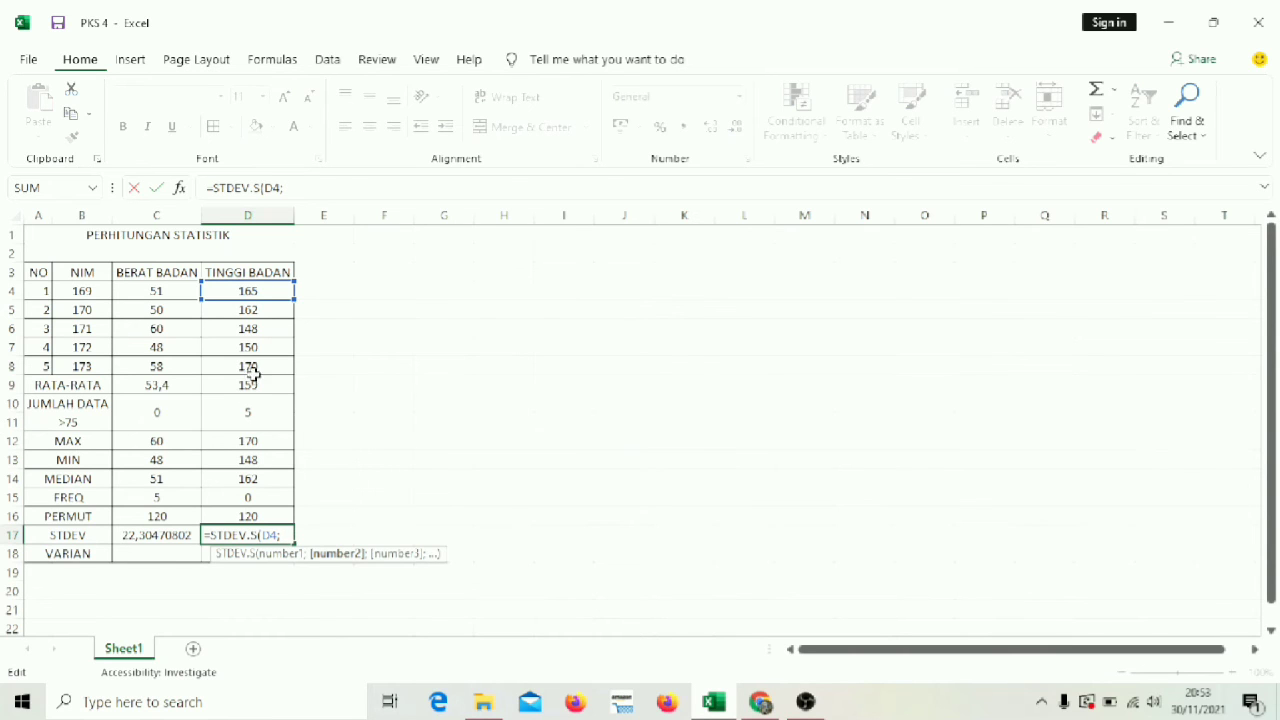
left_click(235, 318)
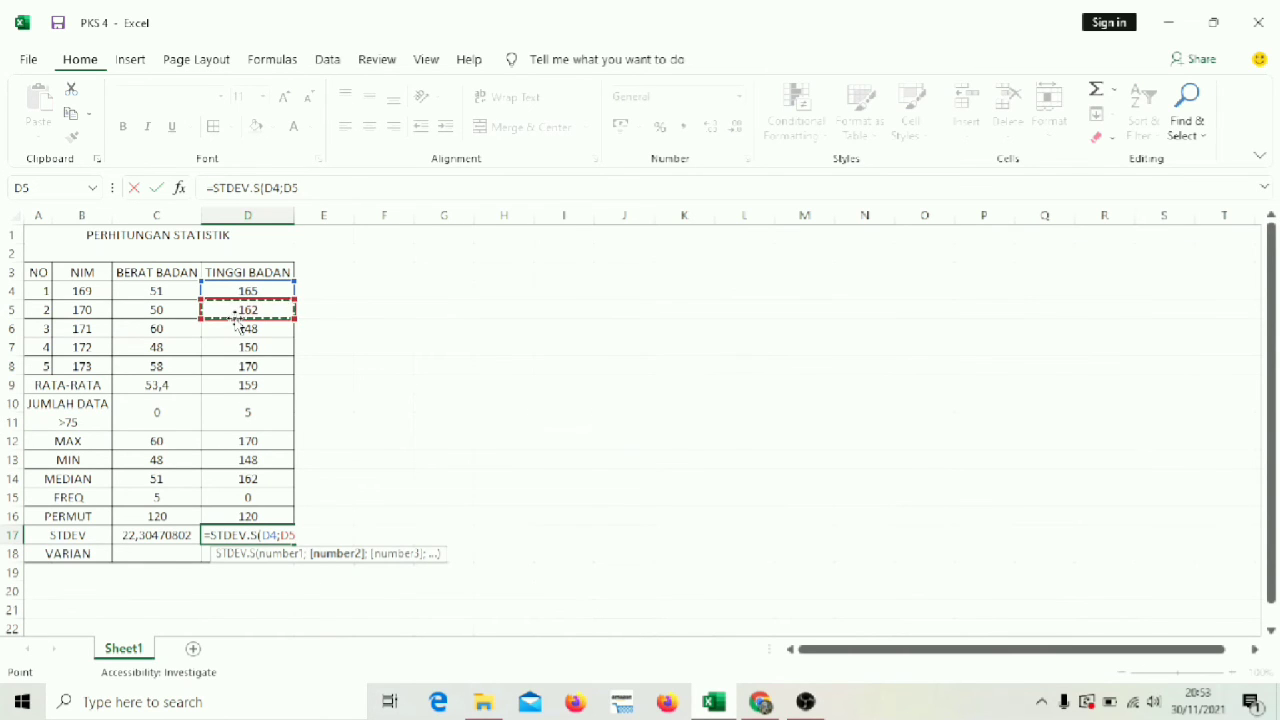
type(";")
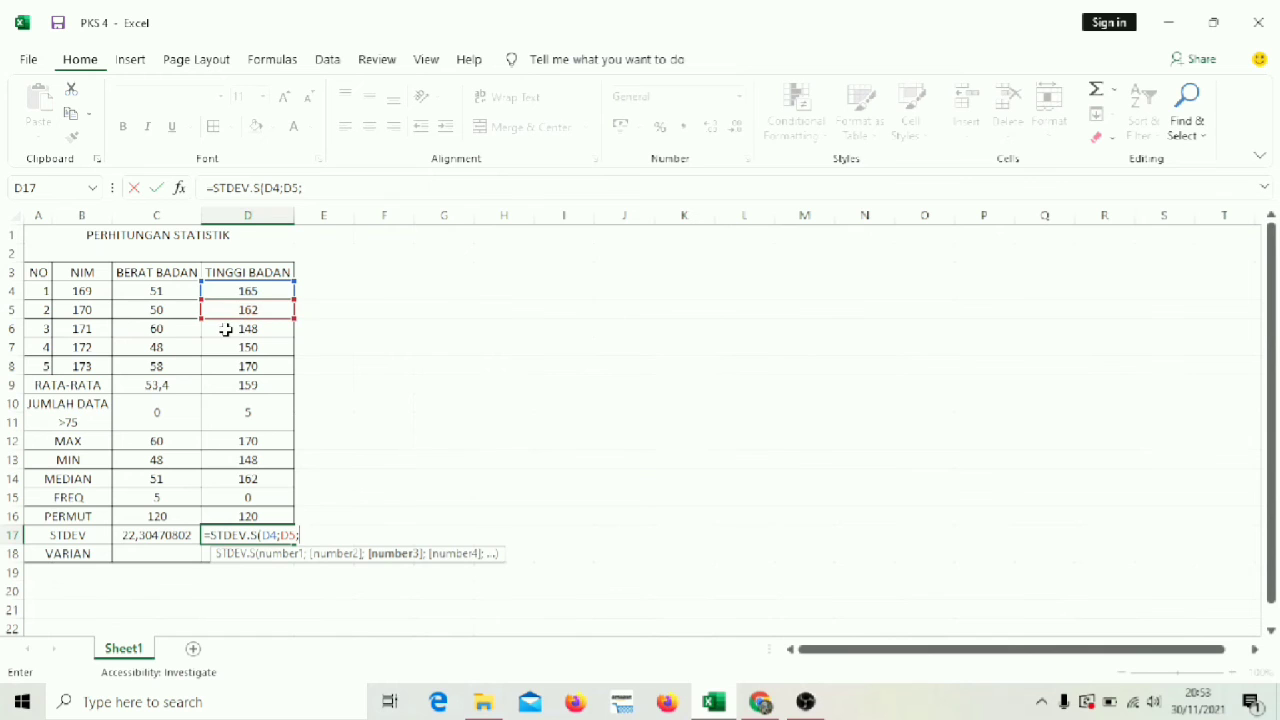
left_click(226, 329)
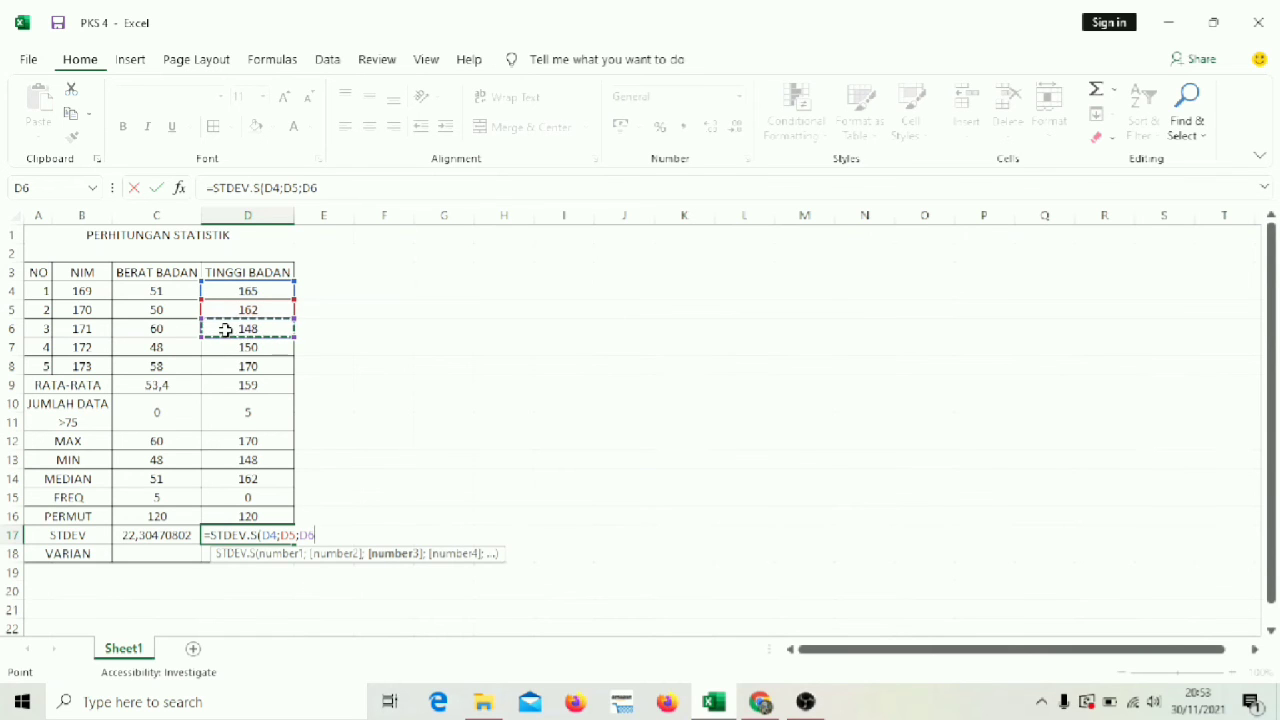
type(";")
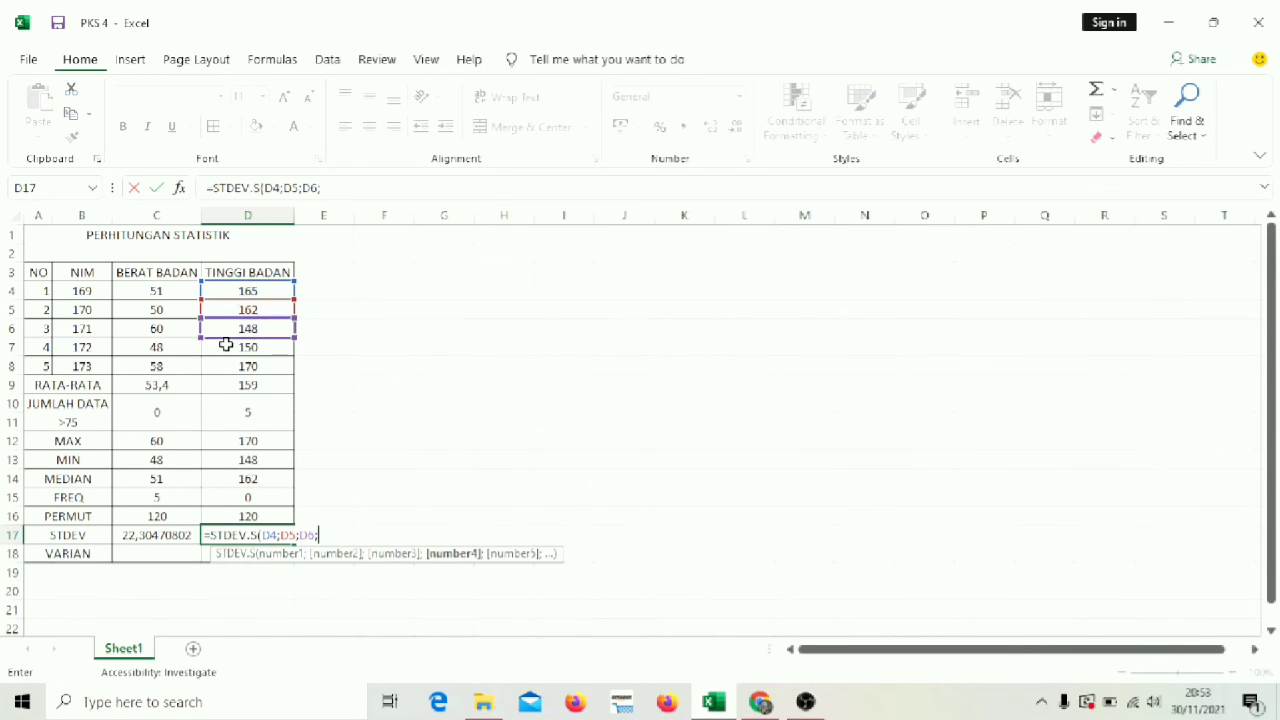
left_click(227, 346)
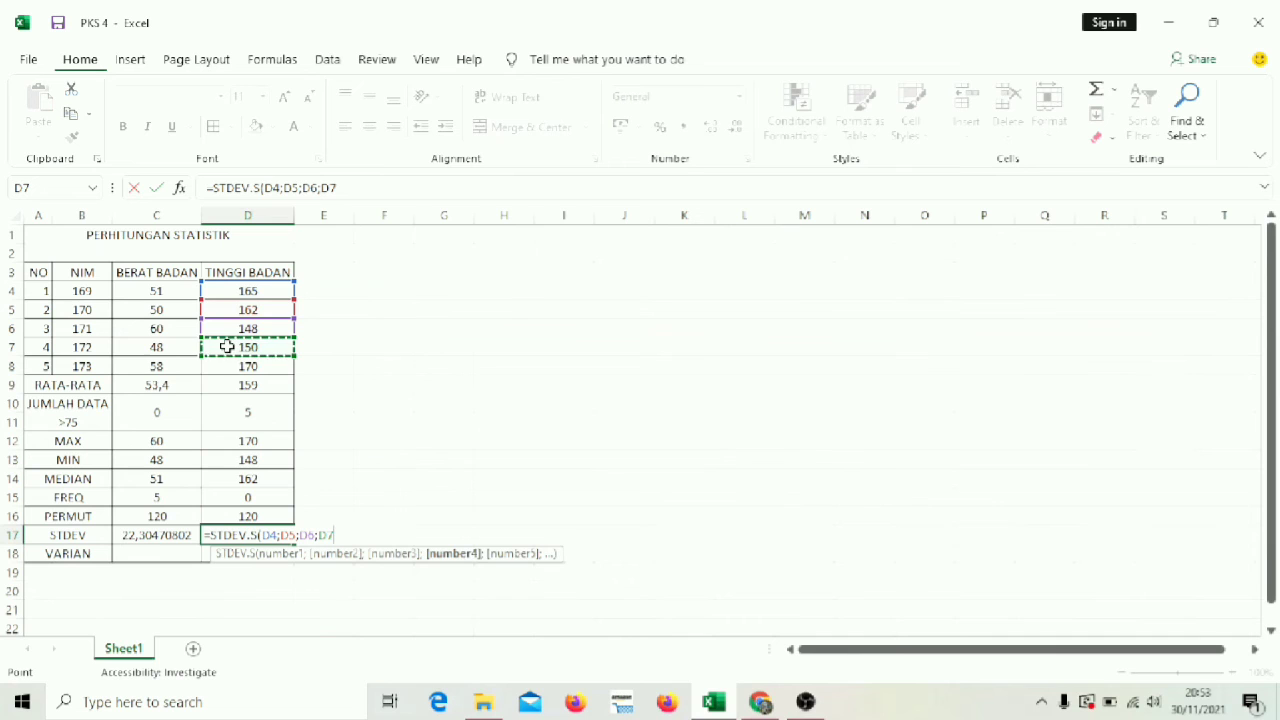
type(";")
left_click(232, 368)
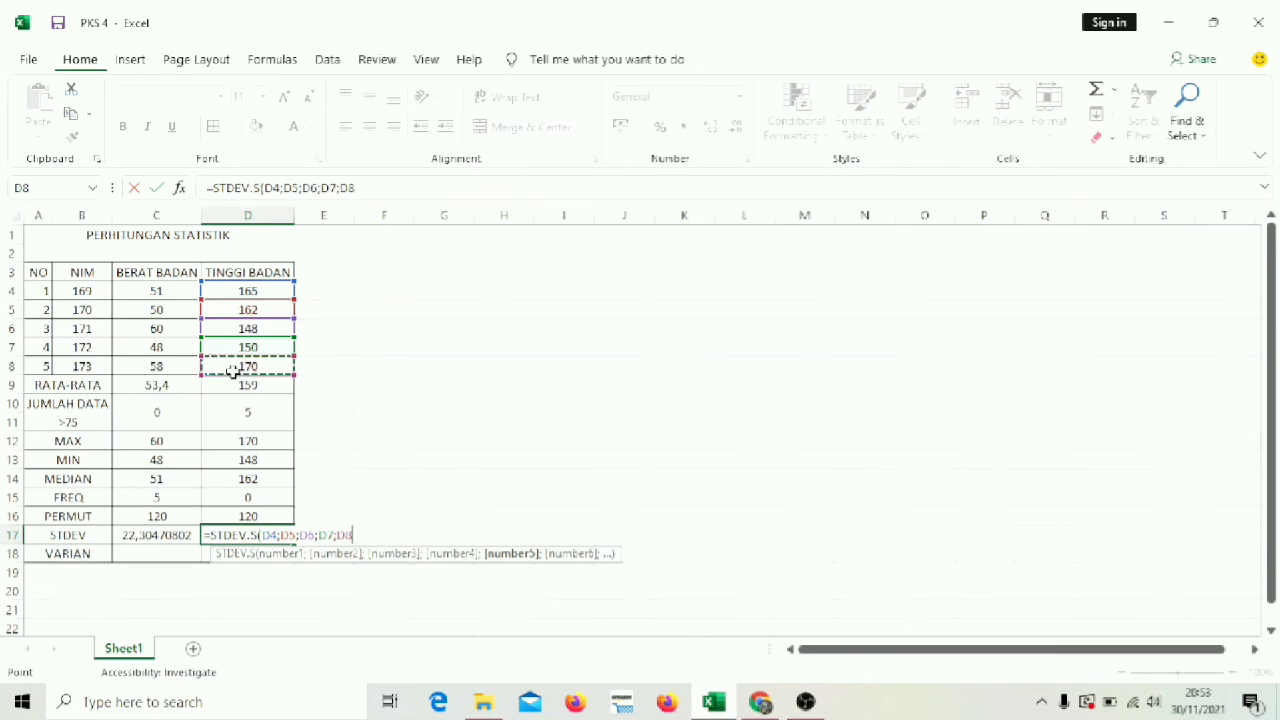
type(";")
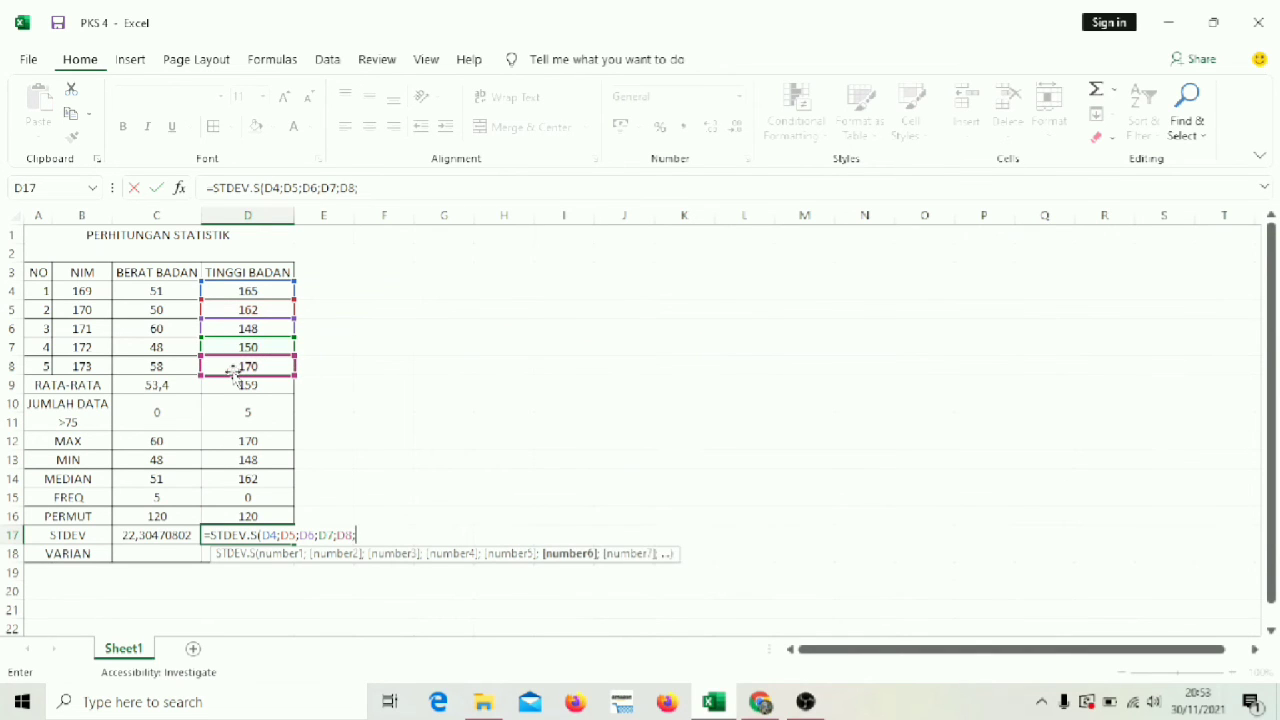
type(")")
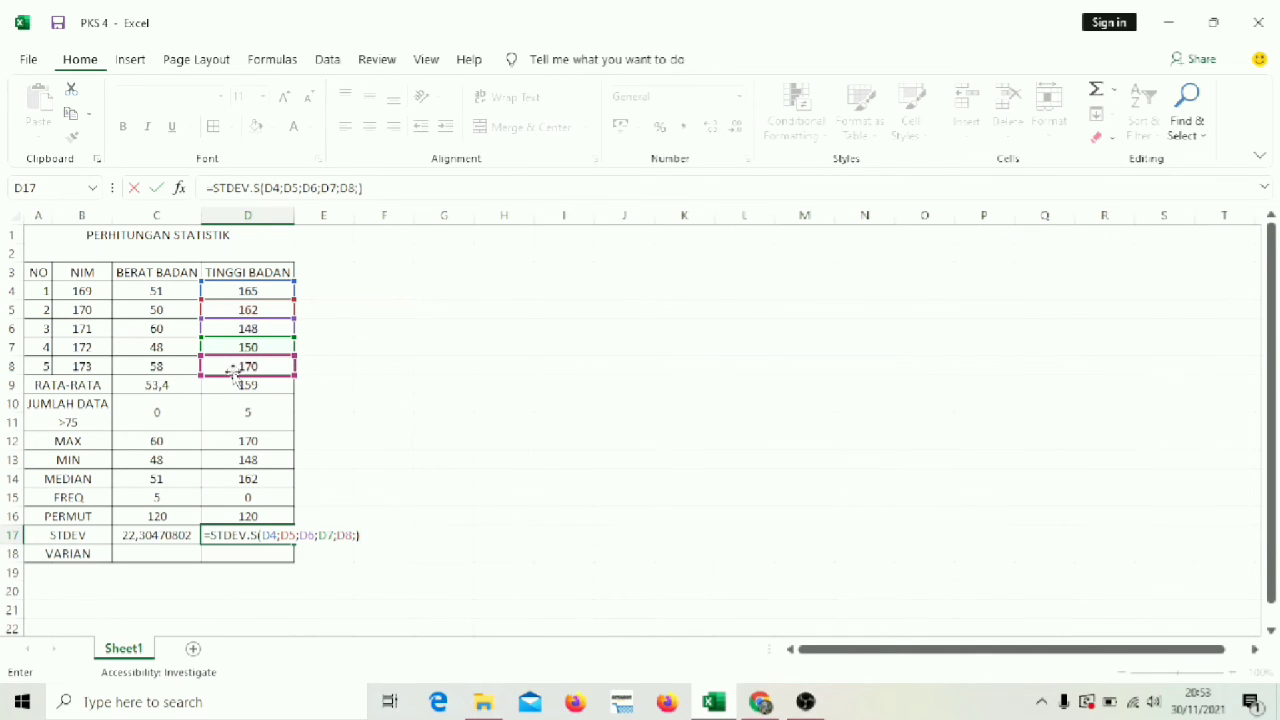
key("Return")
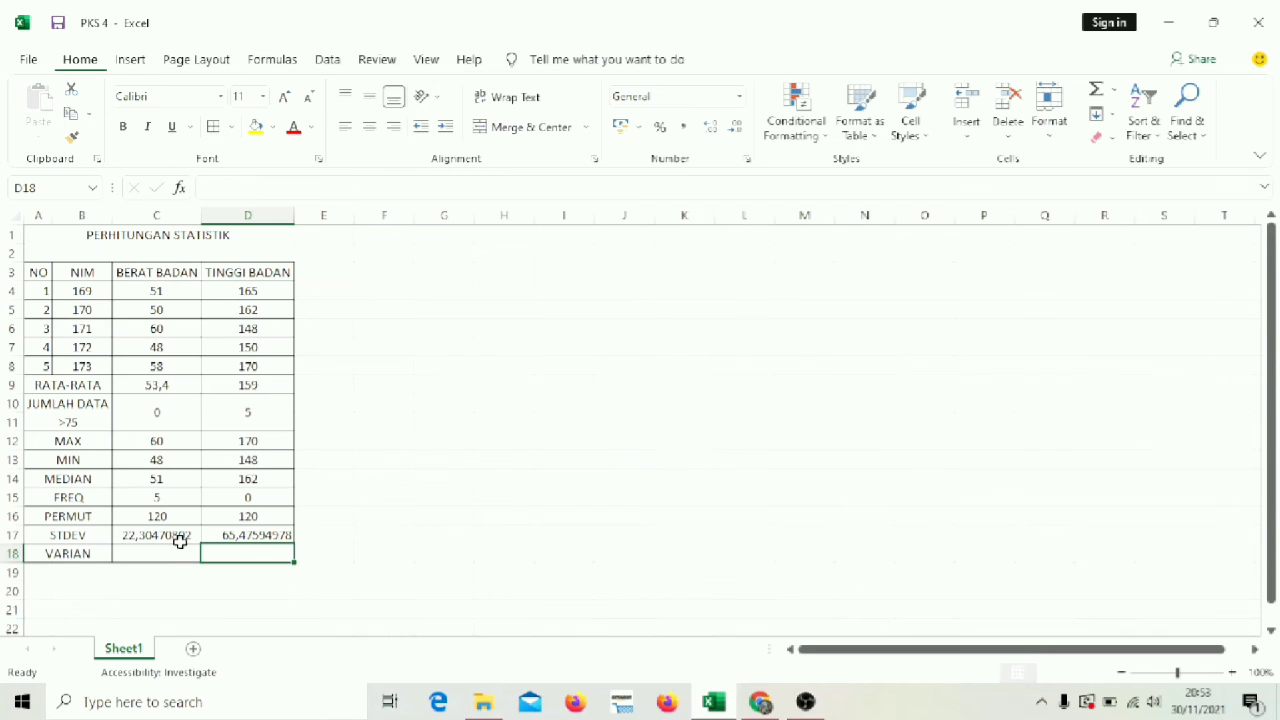
- Enter the formula =VAR.P(C4;C5;C6;C7;C8;) in cell C18 for the BERAT BADAN variance
left_click(171, 554)
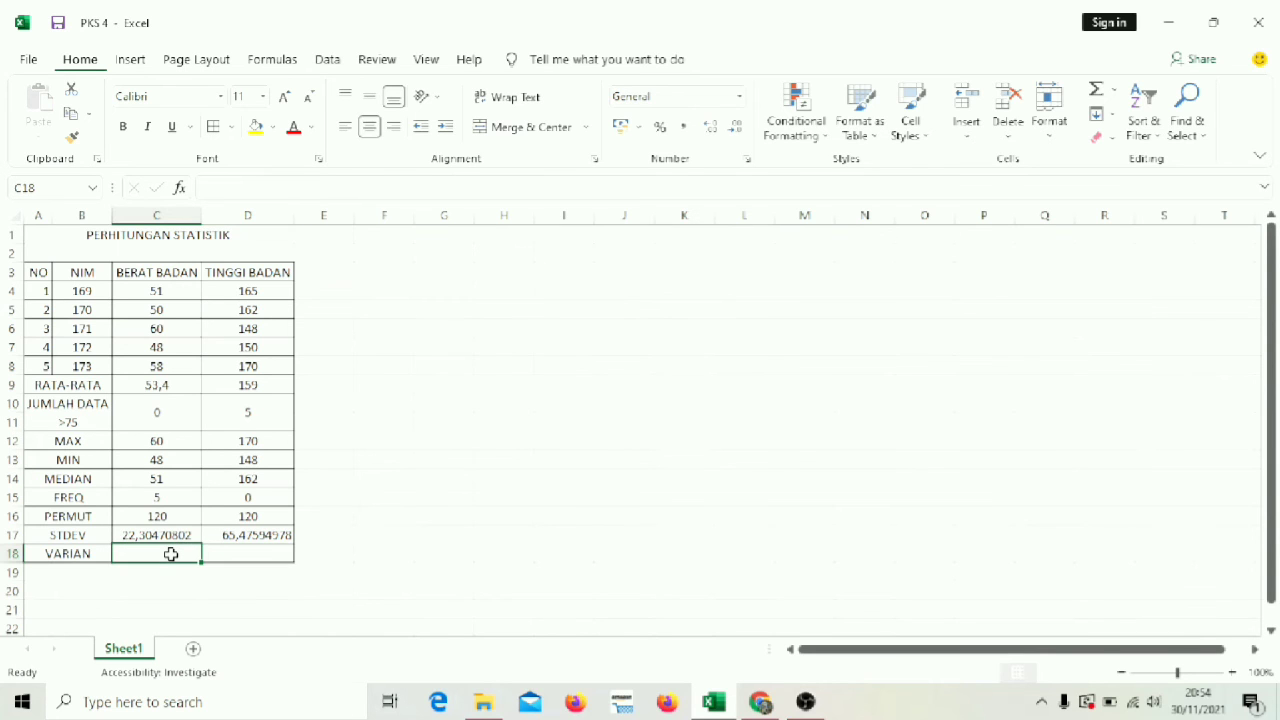
type("=")
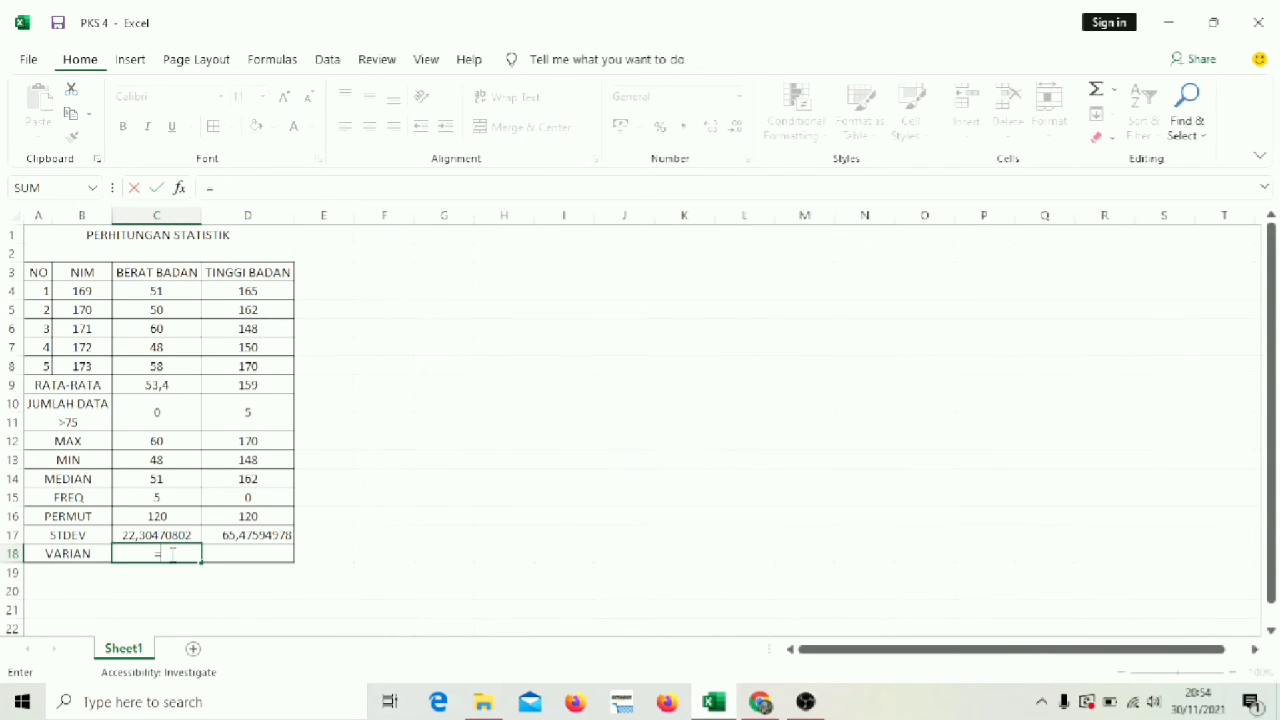
type("VAR")
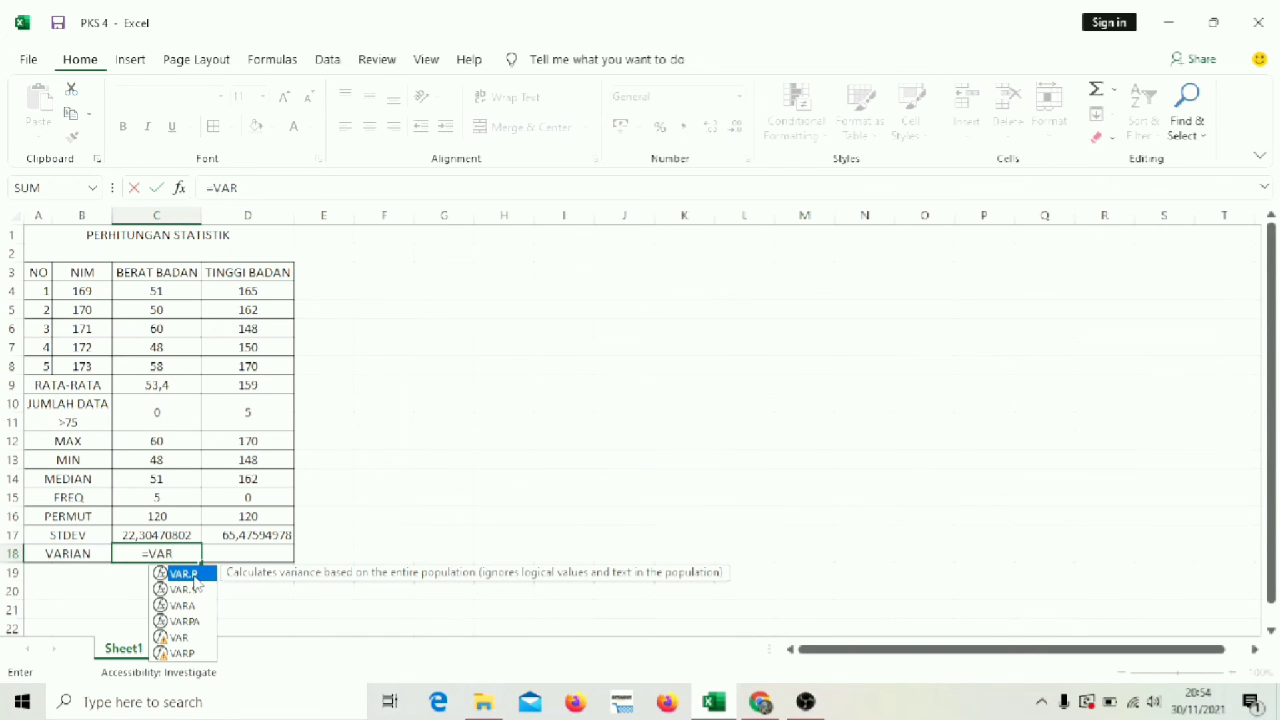
key("Tab")
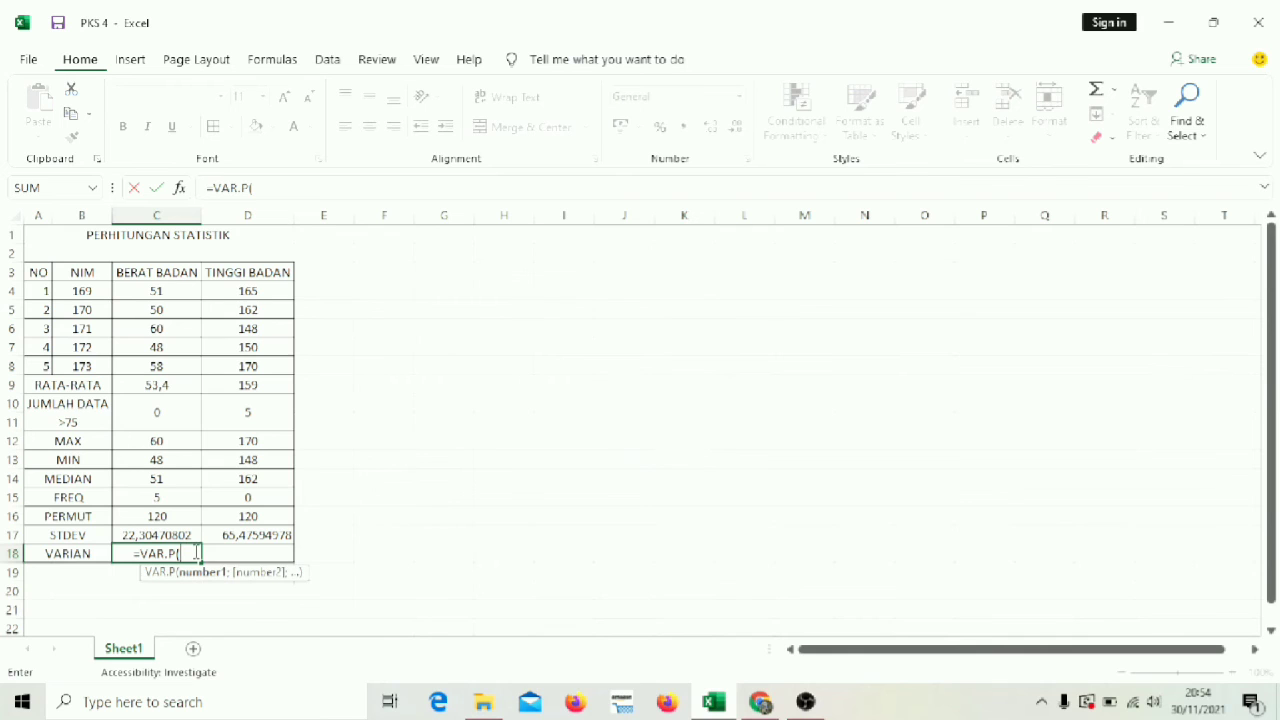
left_click(157, 292)
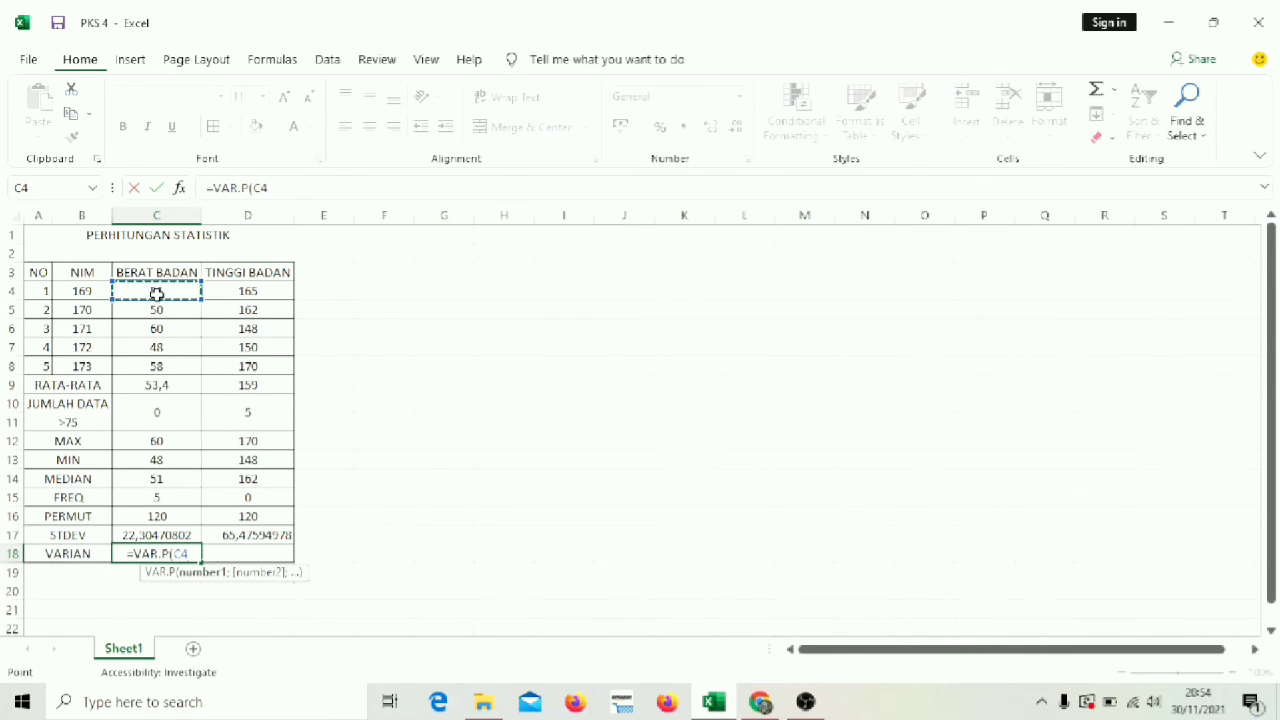
type(";")
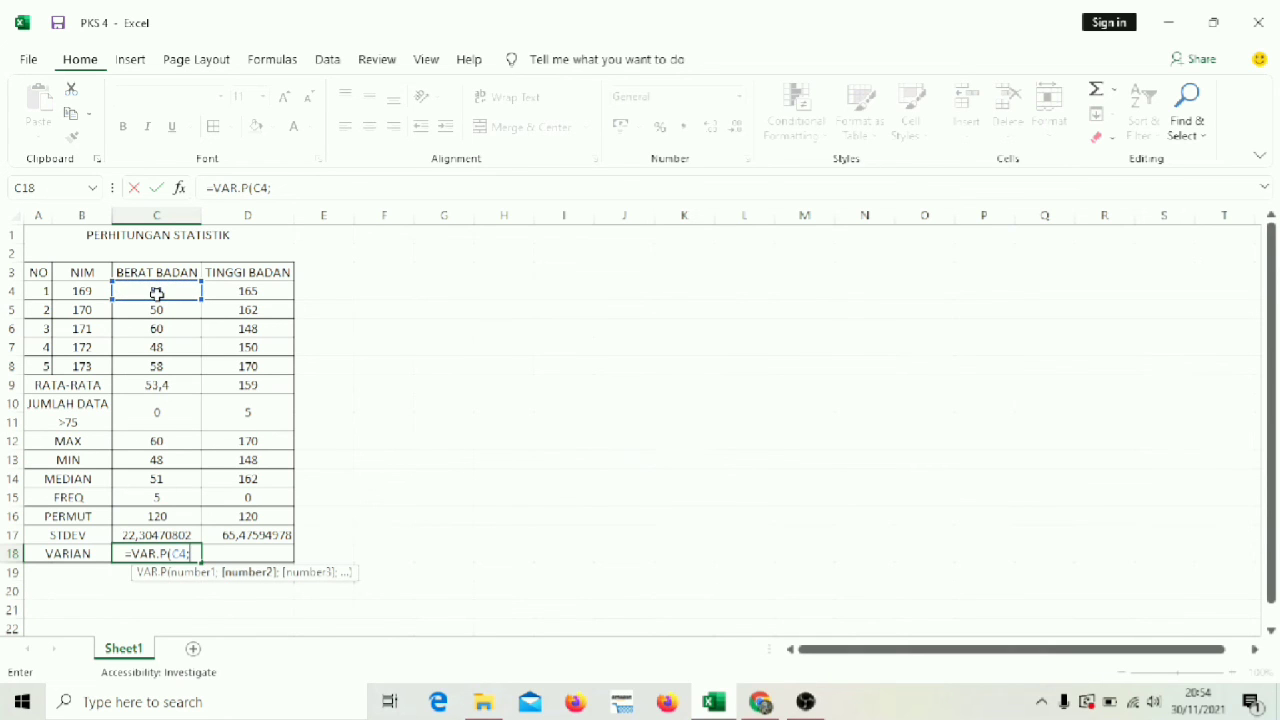
left_click(158, 307)
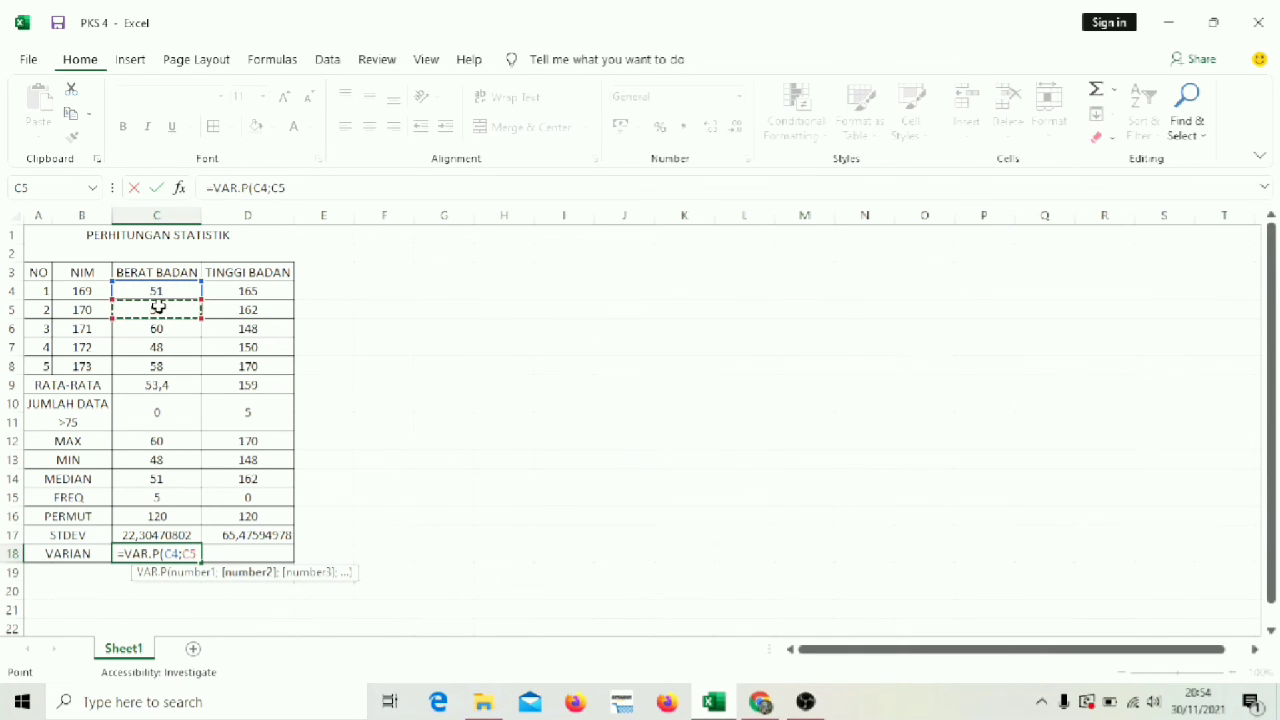
type(";")
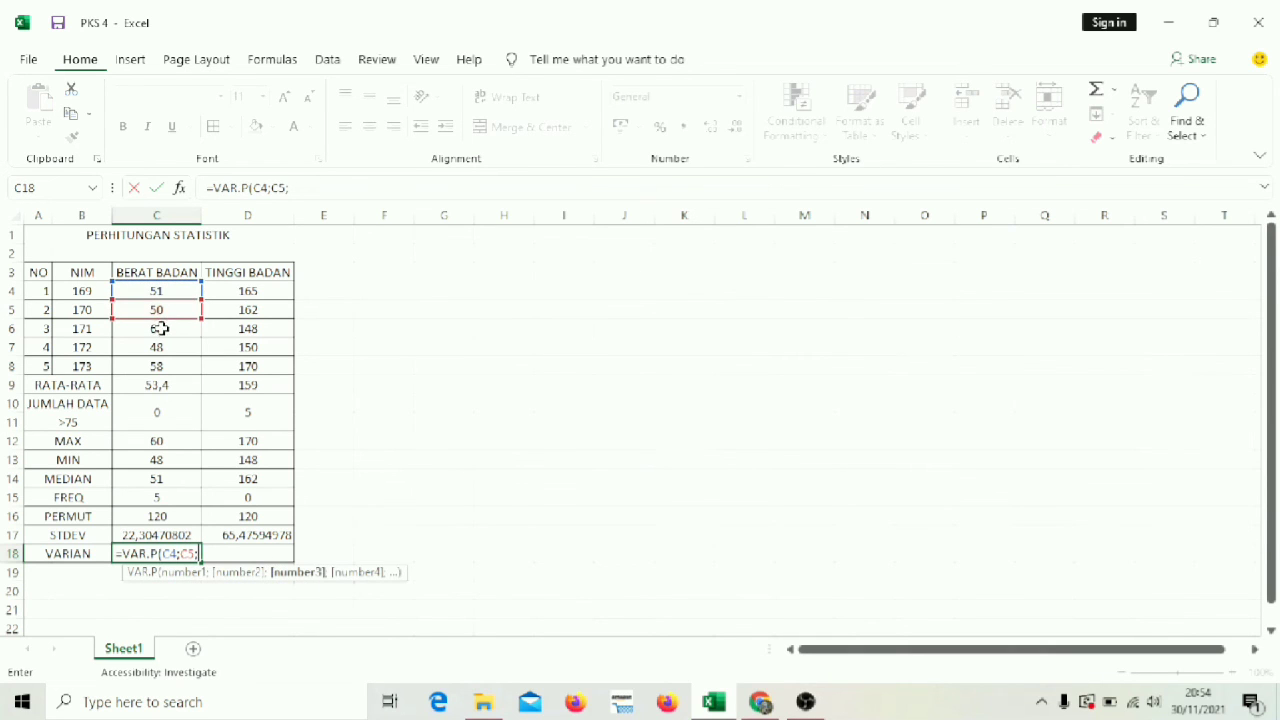
left_click(160, 330)
type(";")
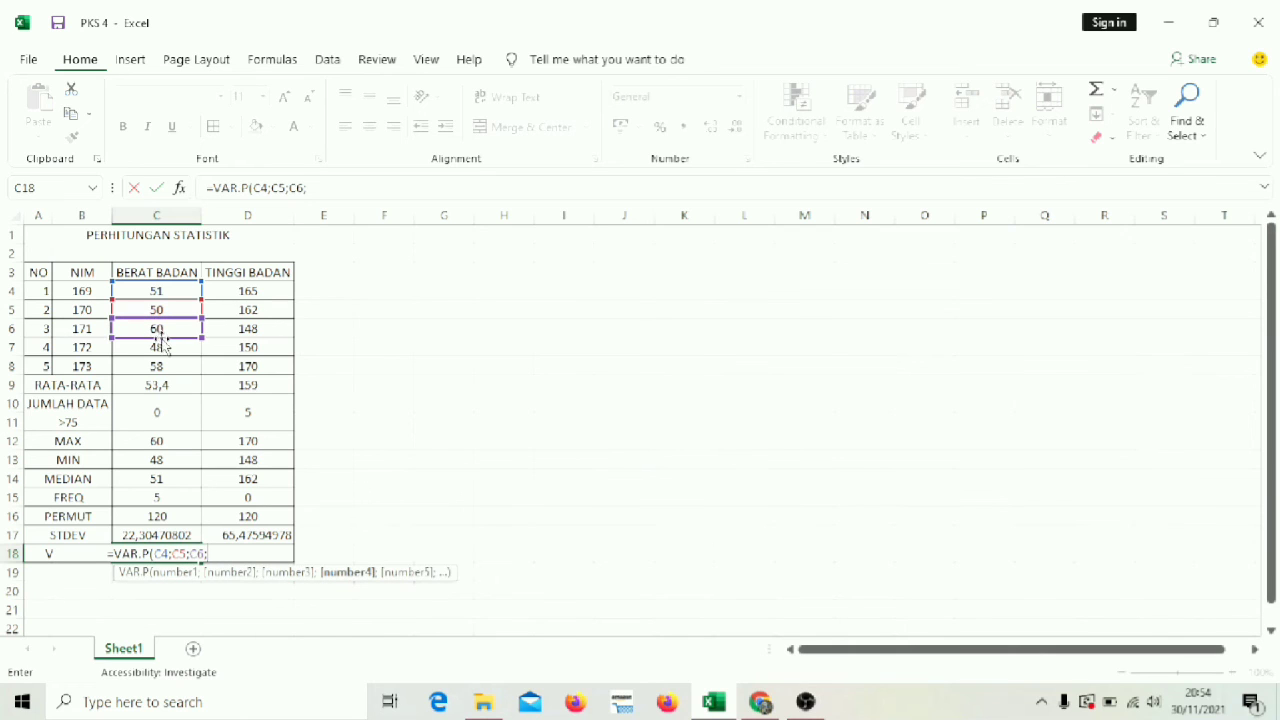
left_click(160, 343)
type(";")
left_click(166, 366)
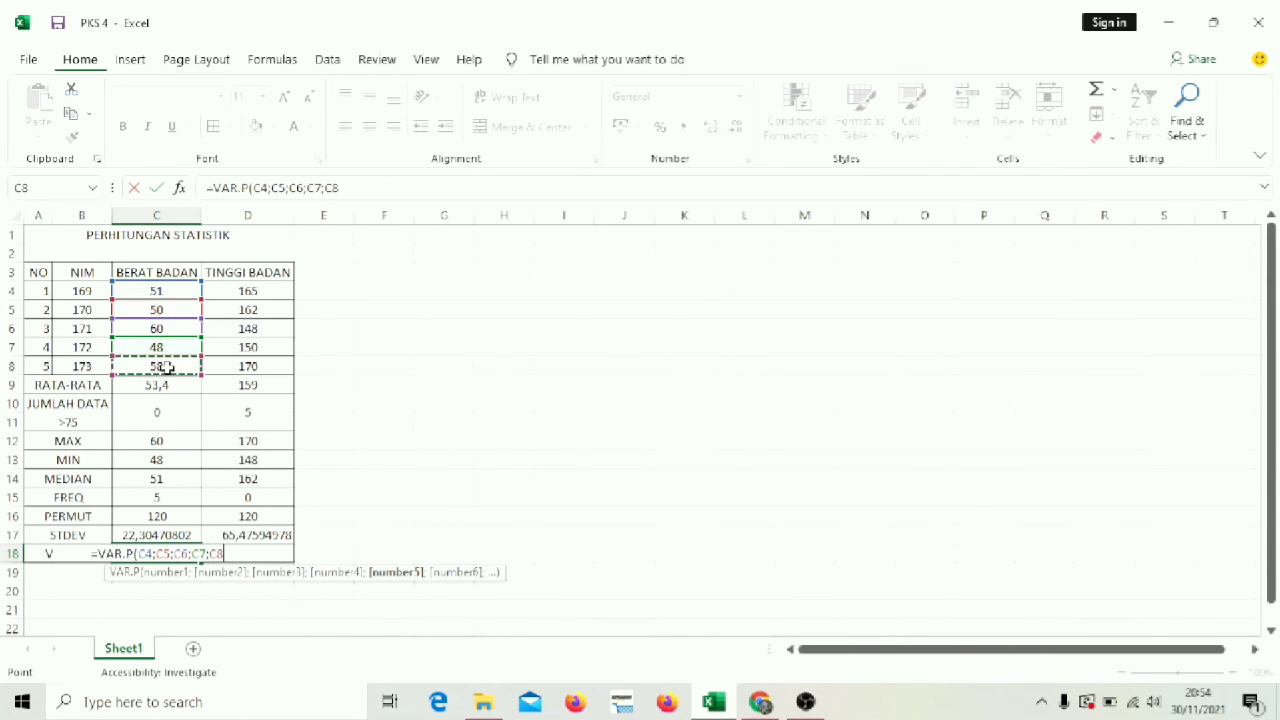
type(";")
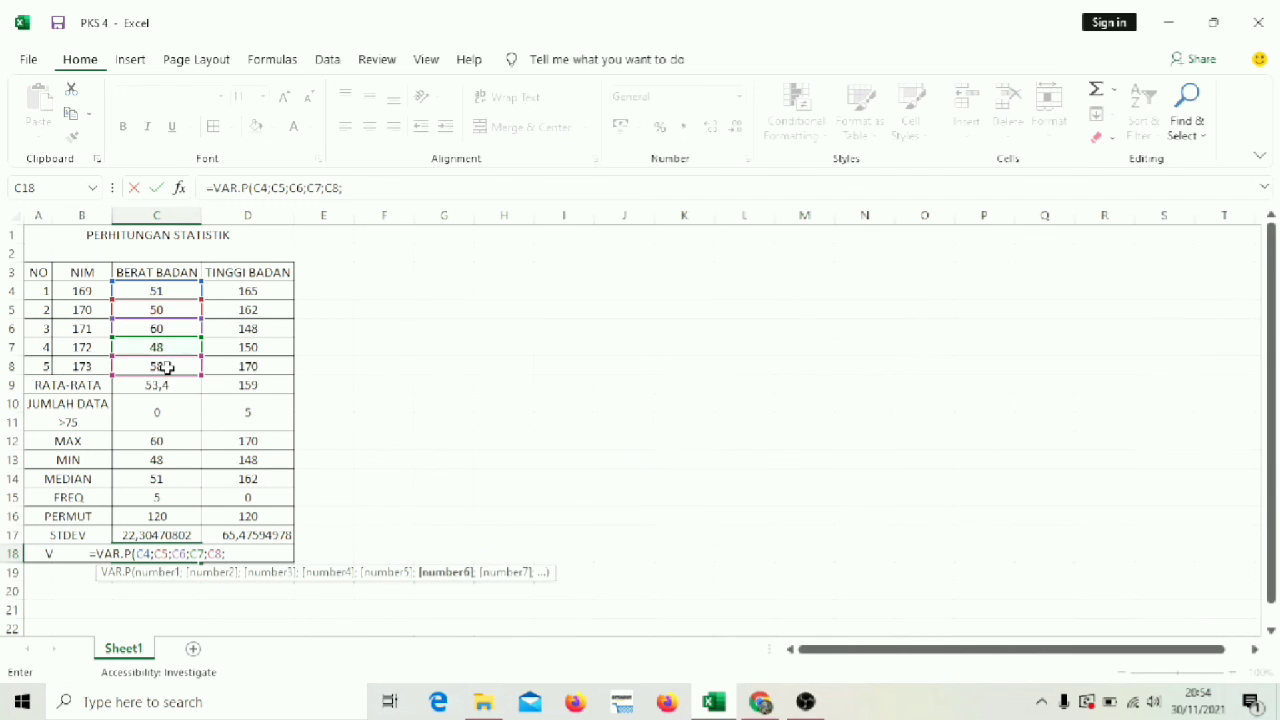
type(")")
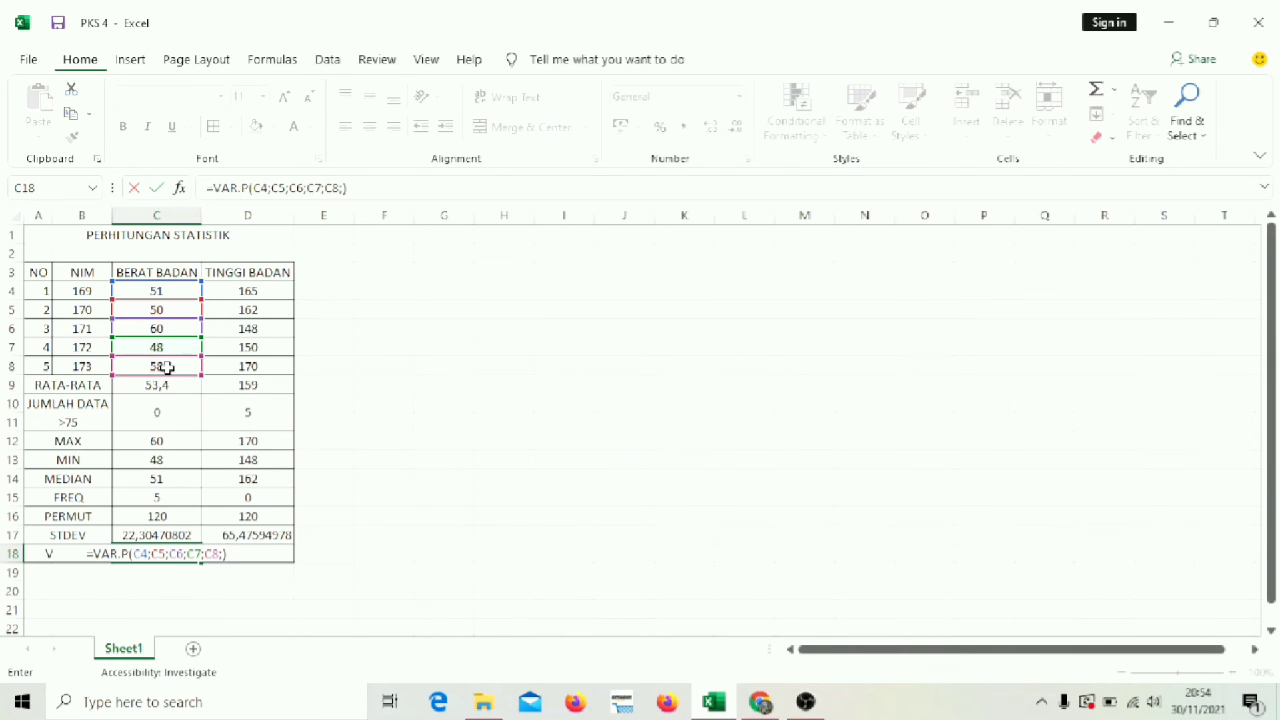
key("Return")
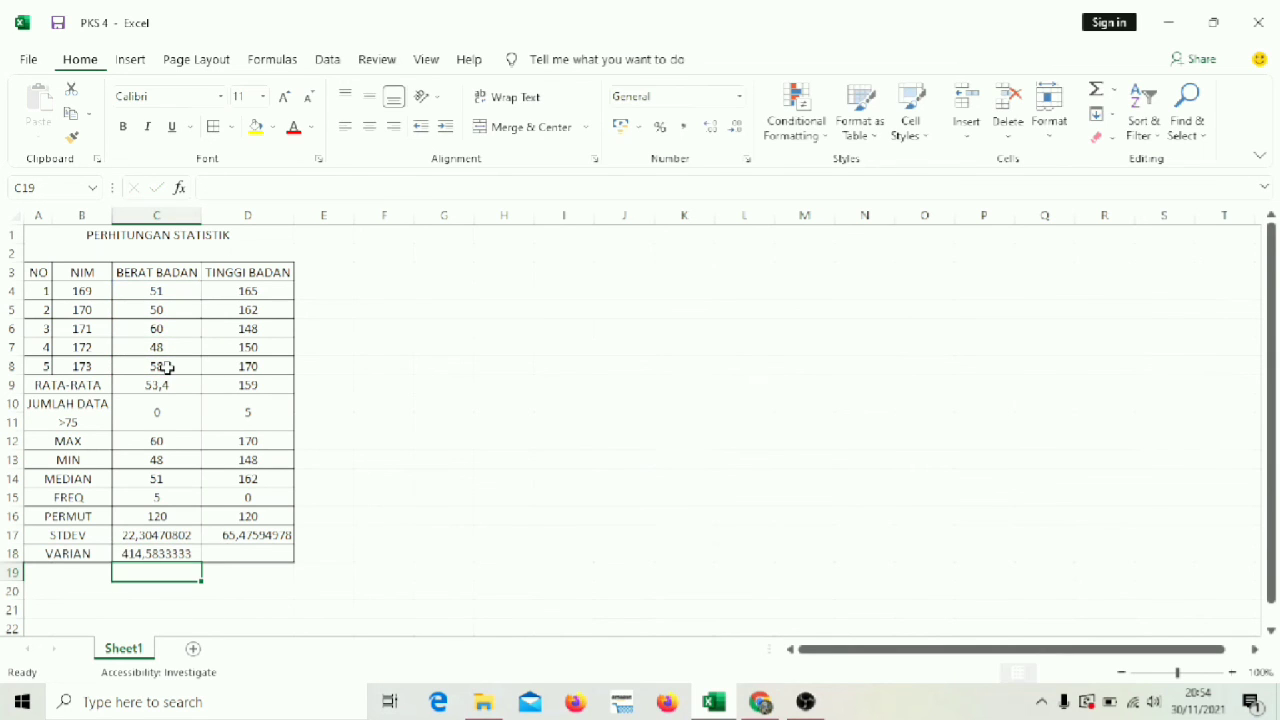
- Enter the formula =VAR.P(D4;D5;D6;D7;D8;) in cell D18 for the TINGGI BADAN variance
left_click(258, 555)
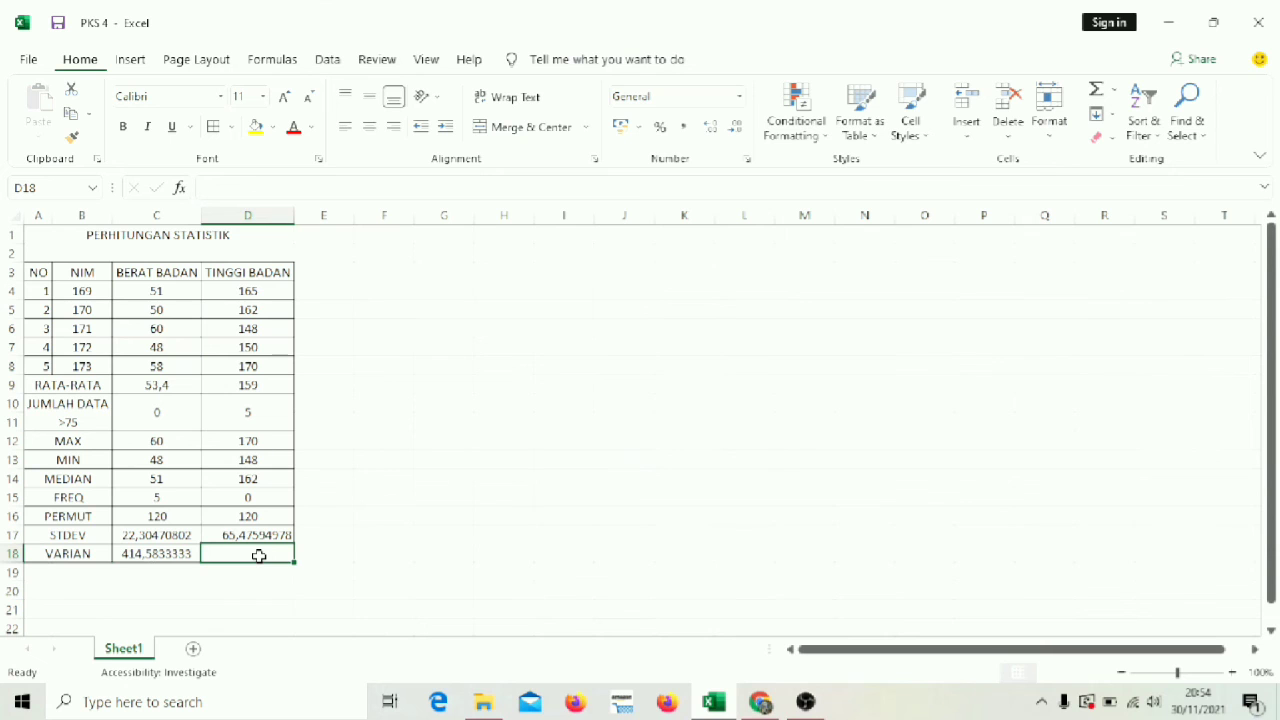
type("=VE")
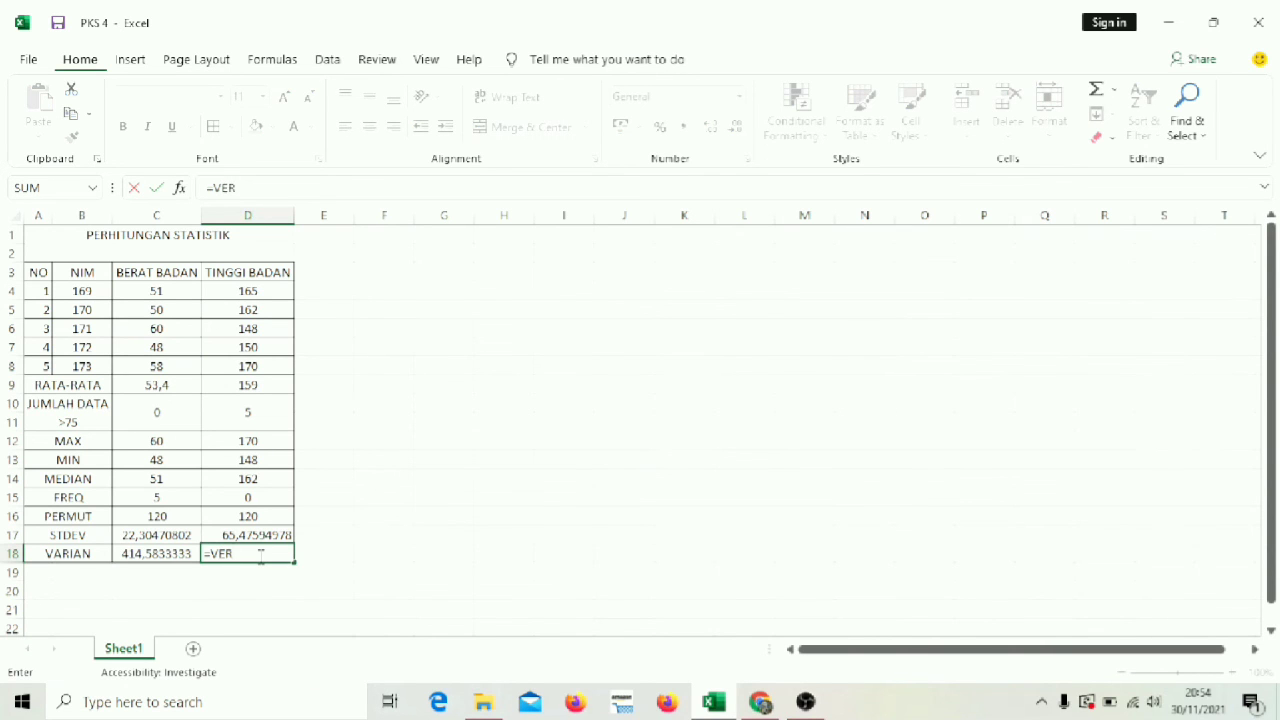
key("BackSpace")
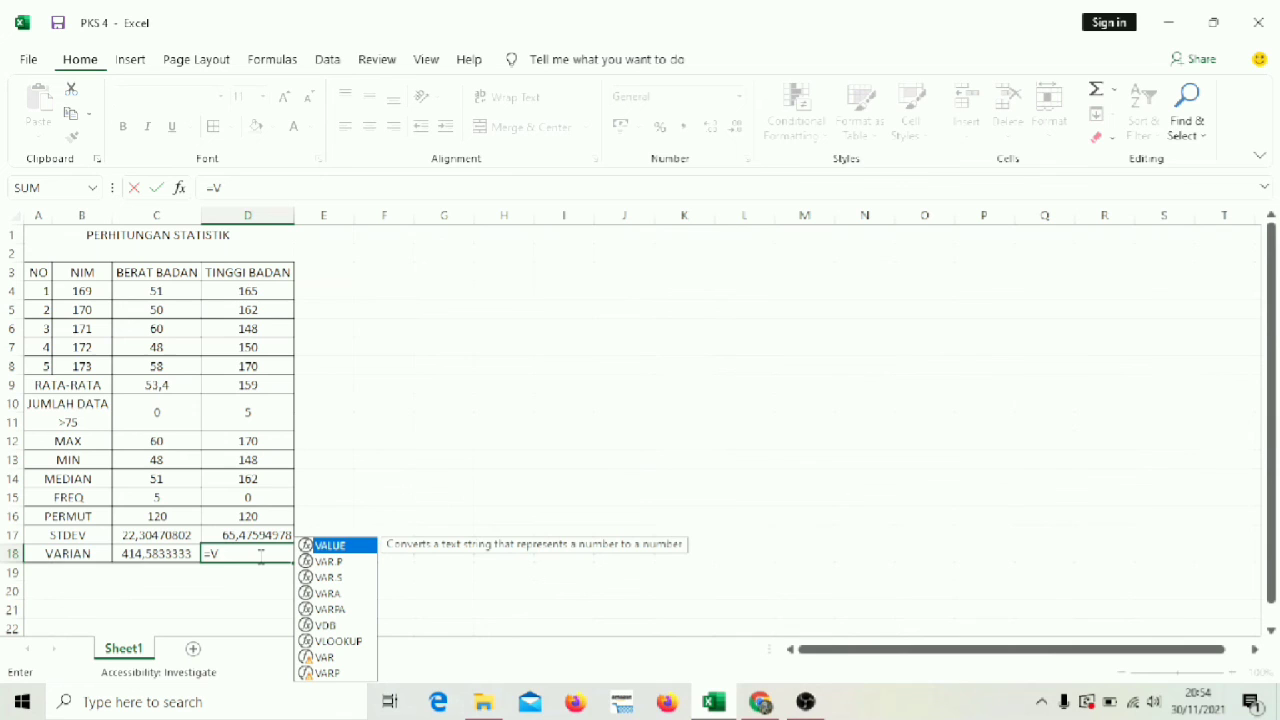
type("A")
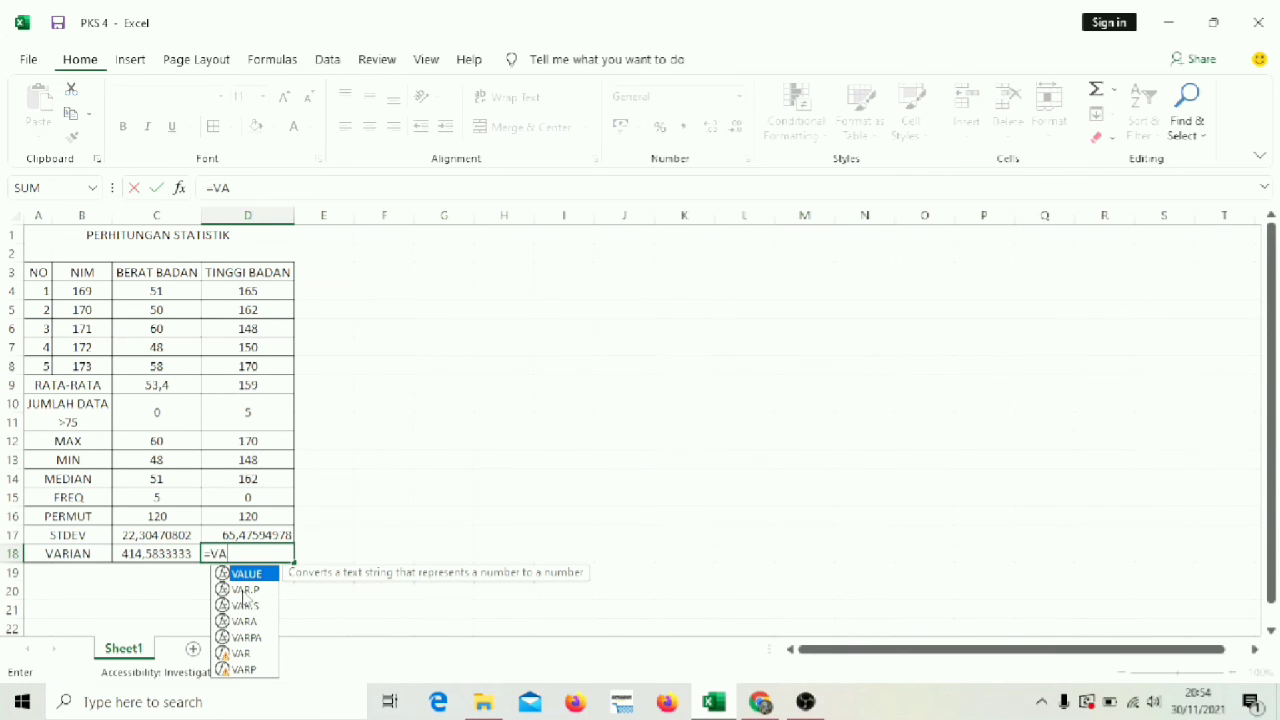
double_click(243, 590)
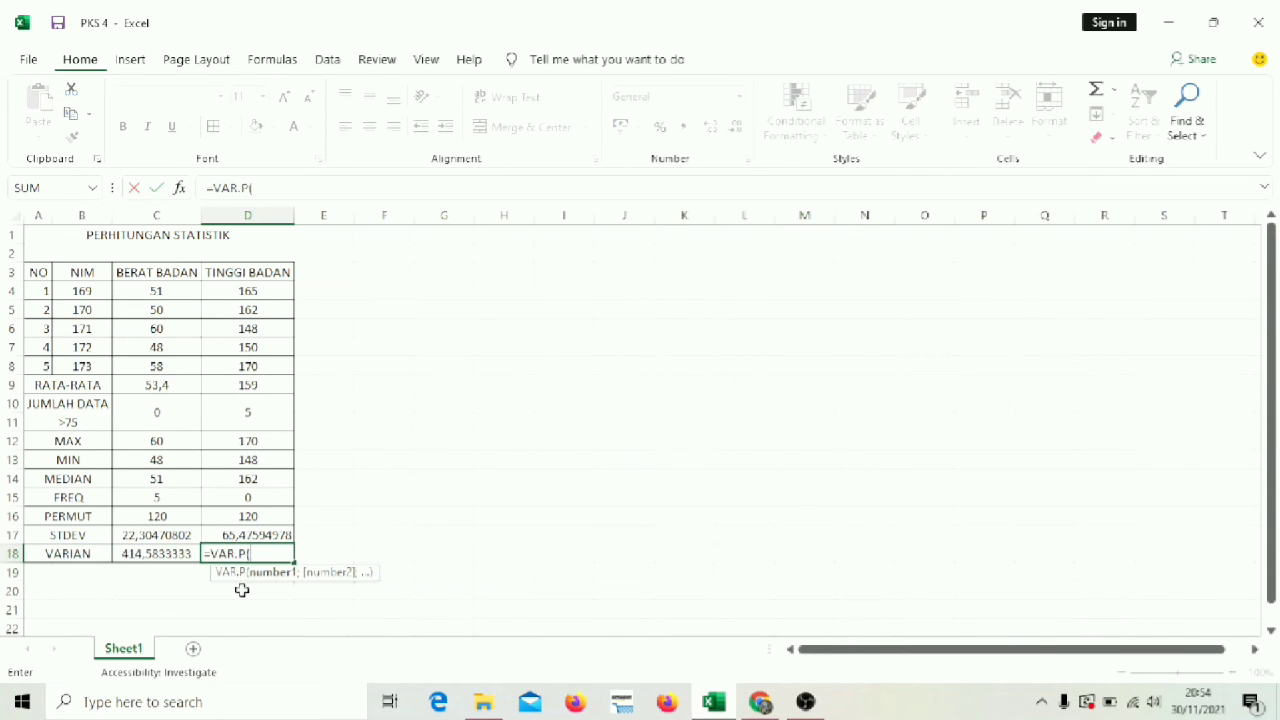
left_click(268, 290)
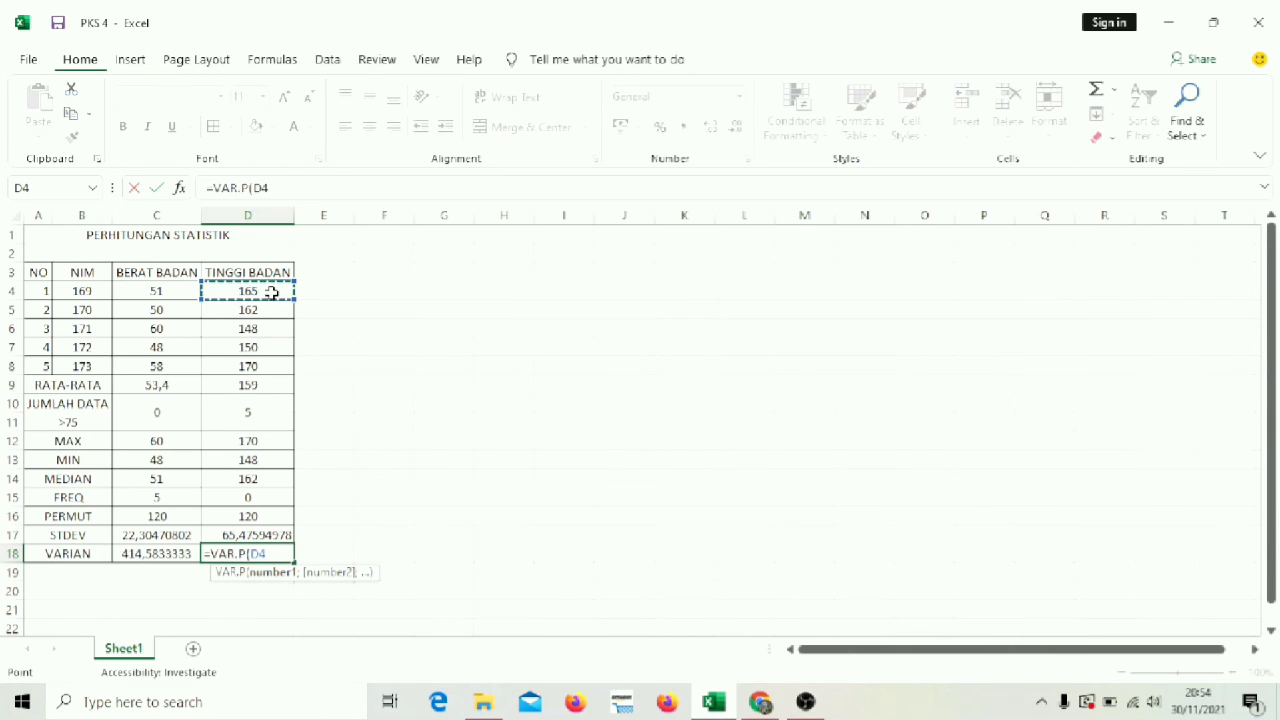
type(";")
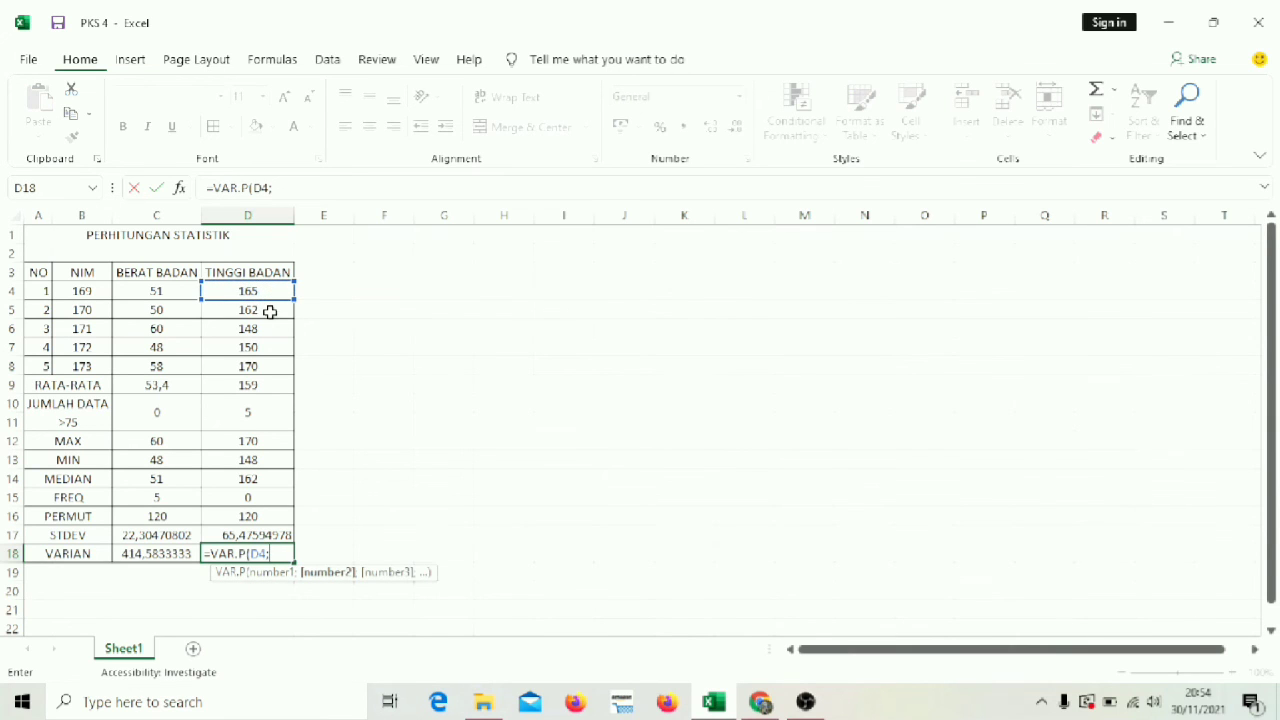
left_click(270, 312)
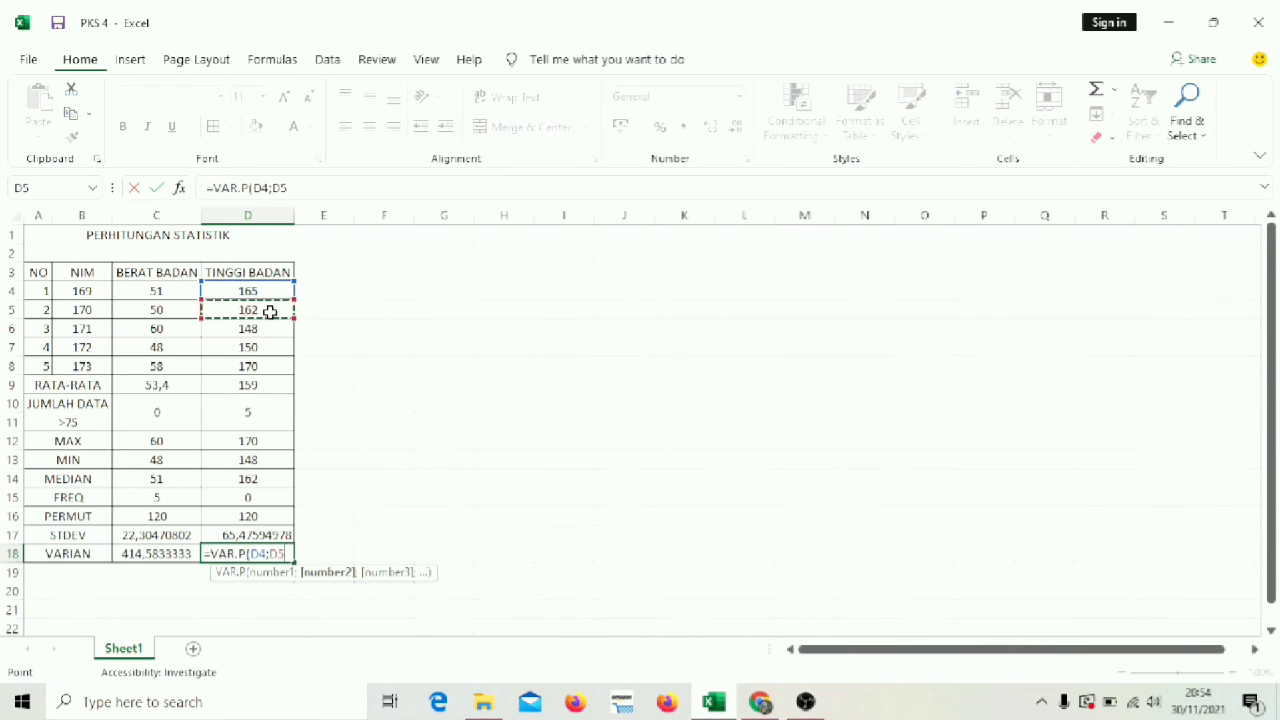
type(";")
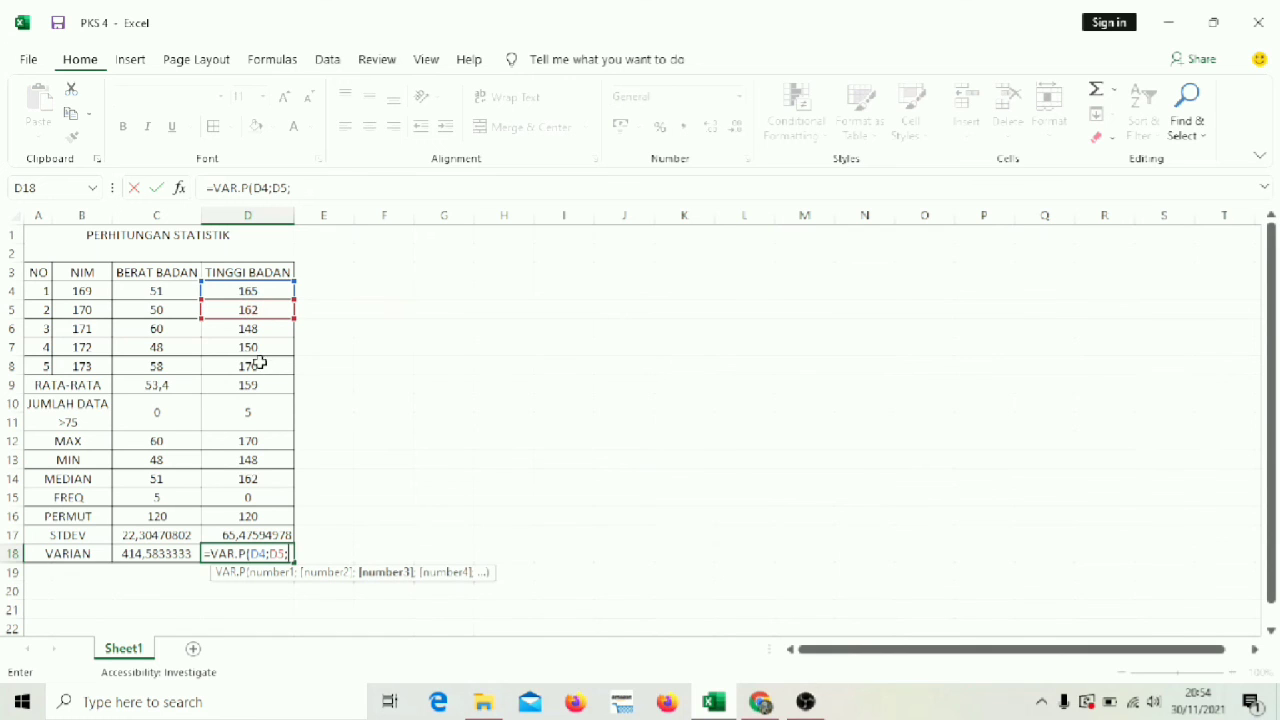
left_click(258, 331)
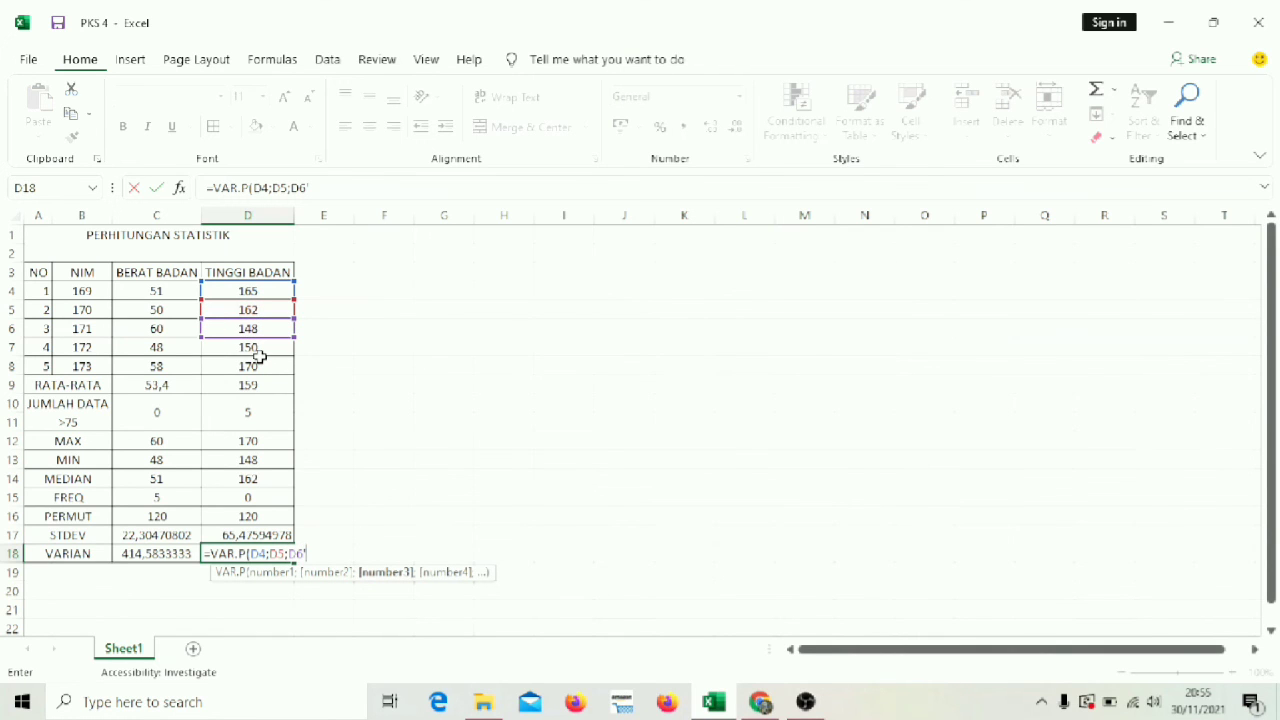
type(";")
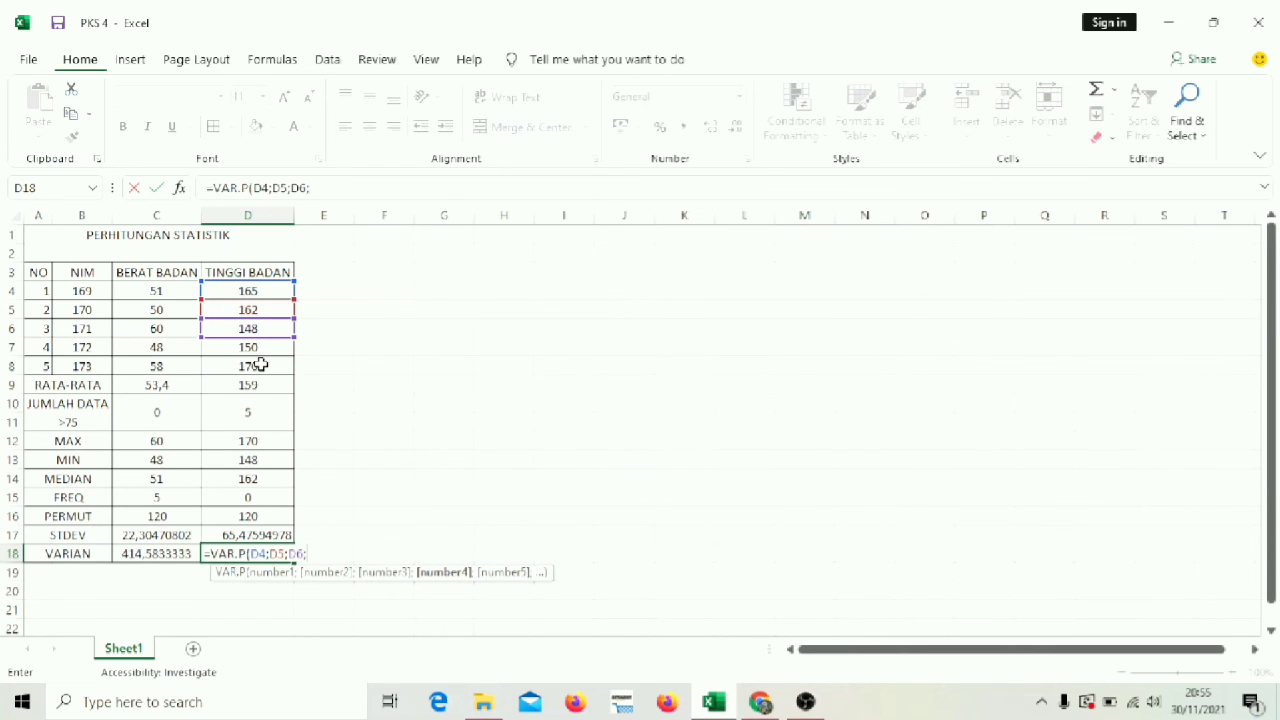
left_click(258, 348)
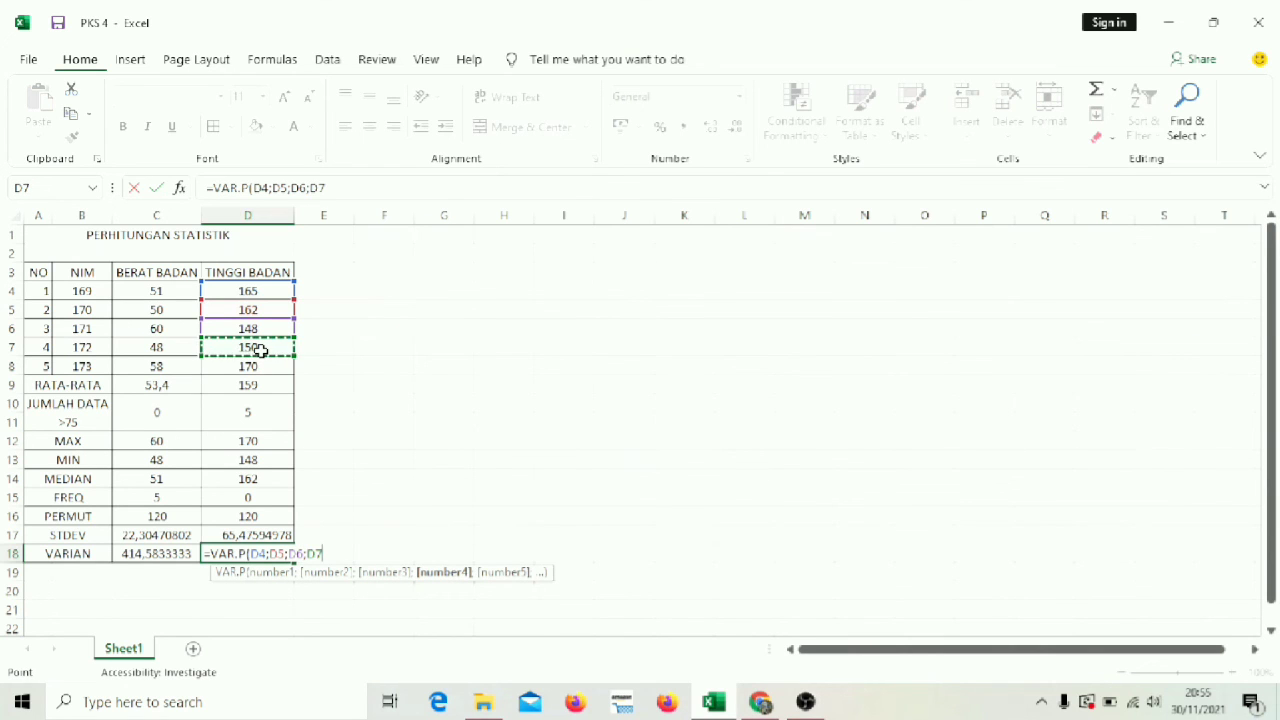
type(";")
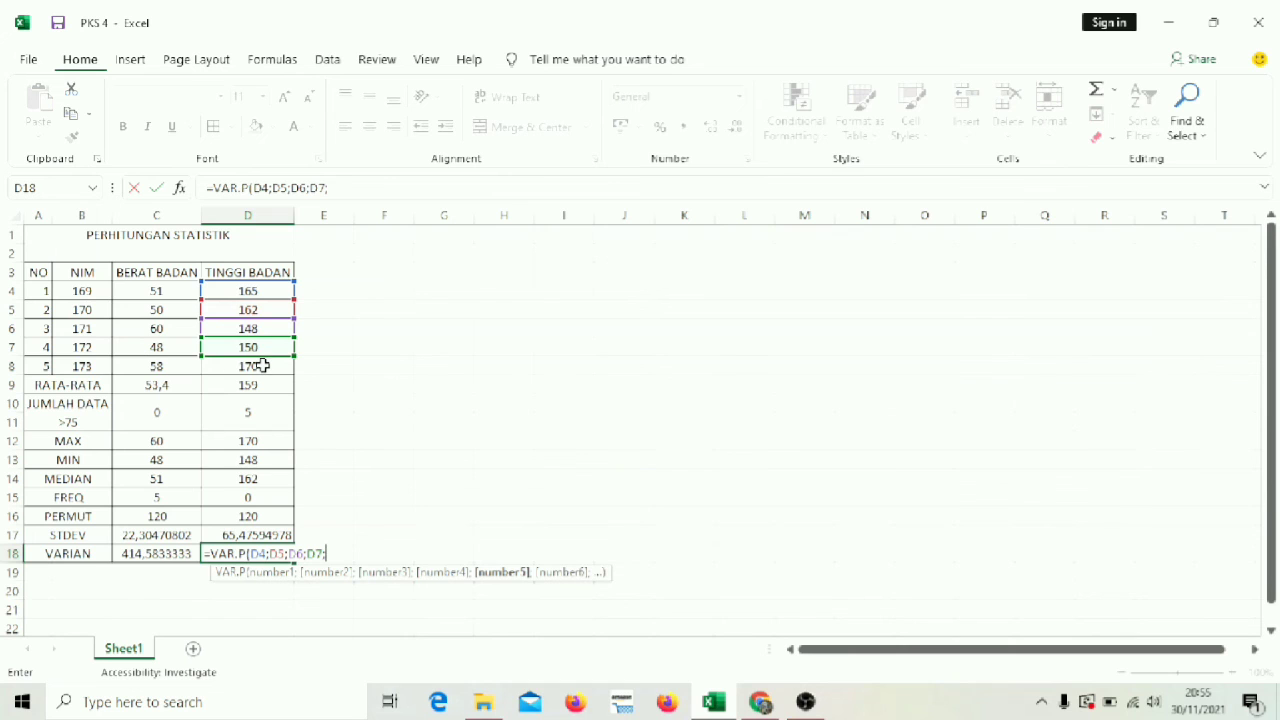
left_click(262, 365)
type(";")
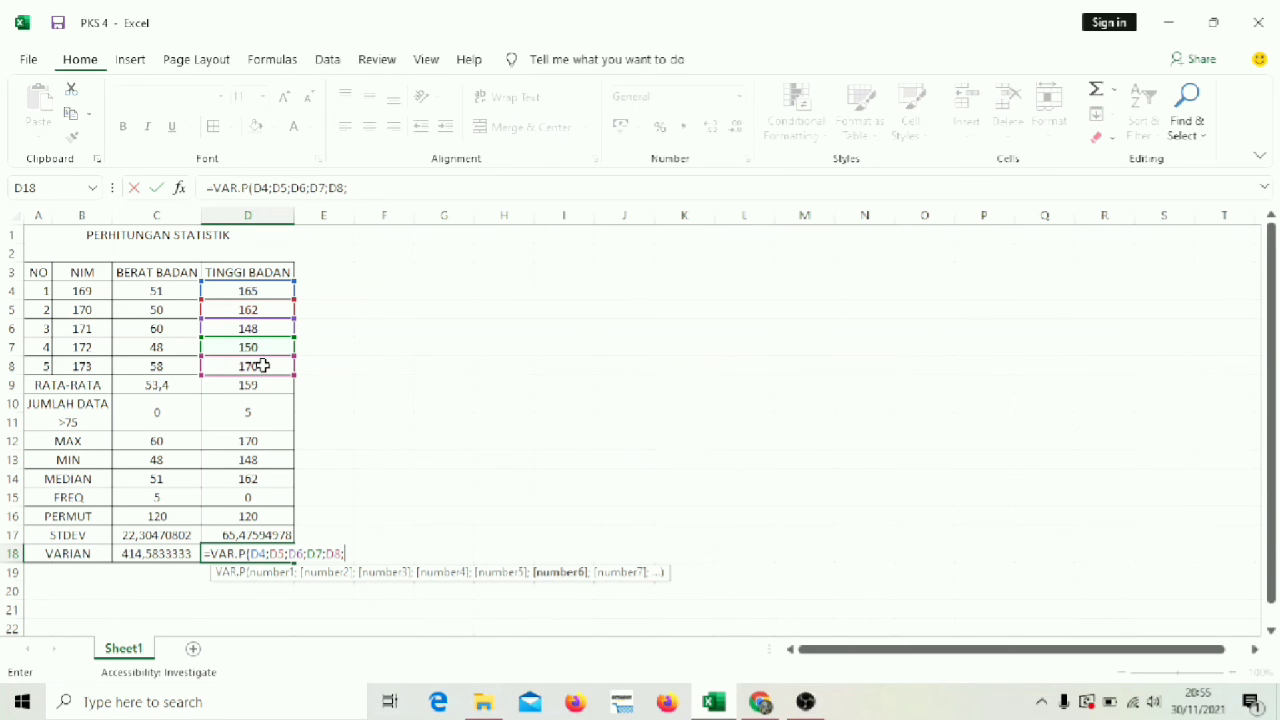
key("Return")
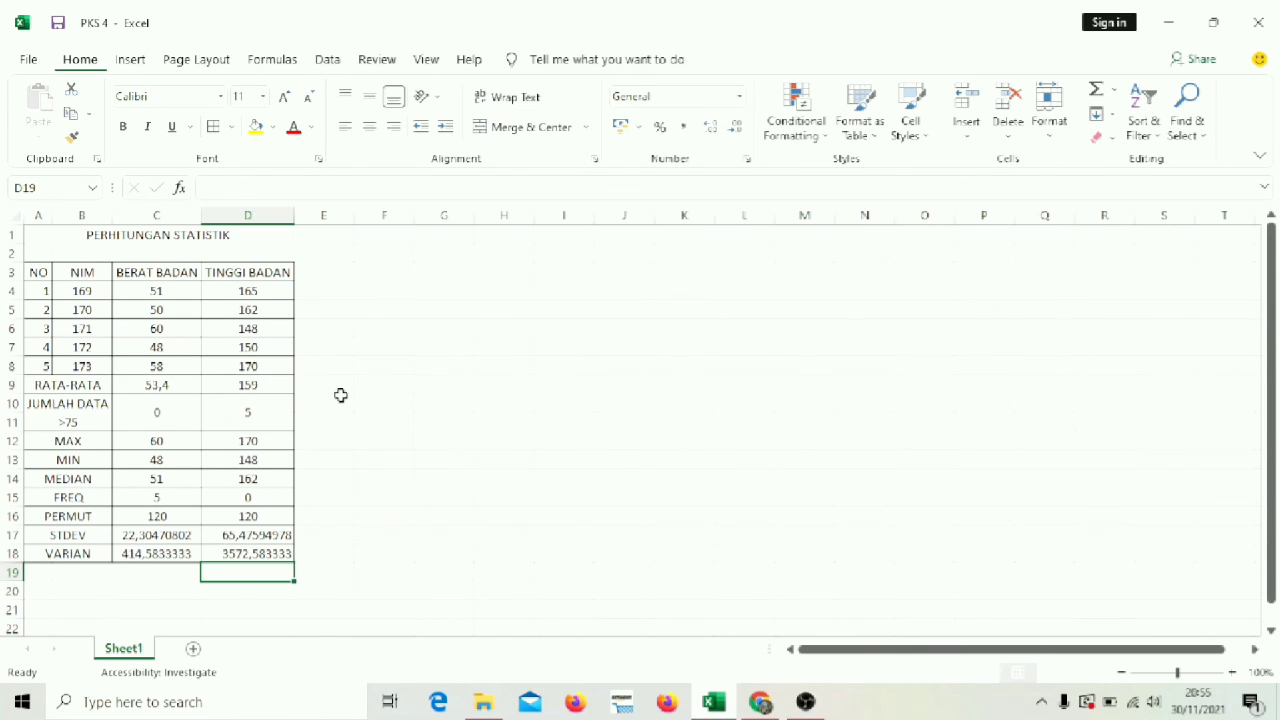
- Deselect the table by selecting an empty cell beside it and save the PKS 4 workbook
left_click(491, 438)
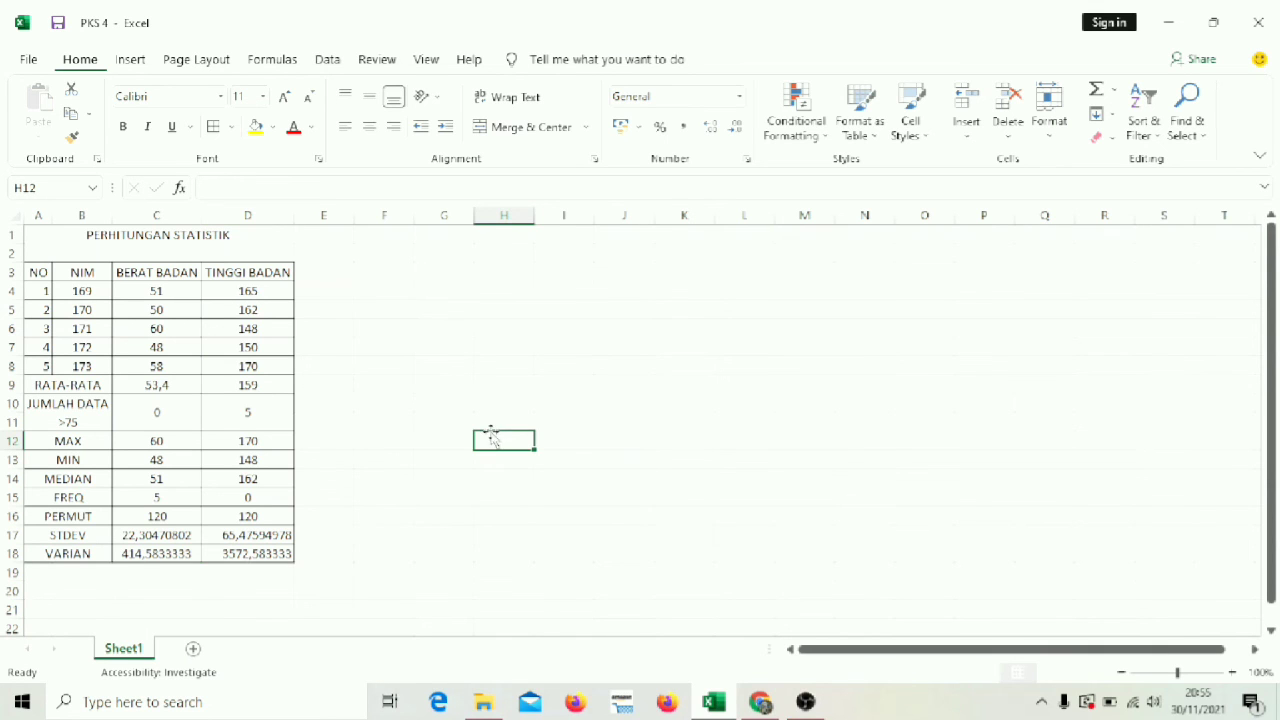
left_click(337, 362)
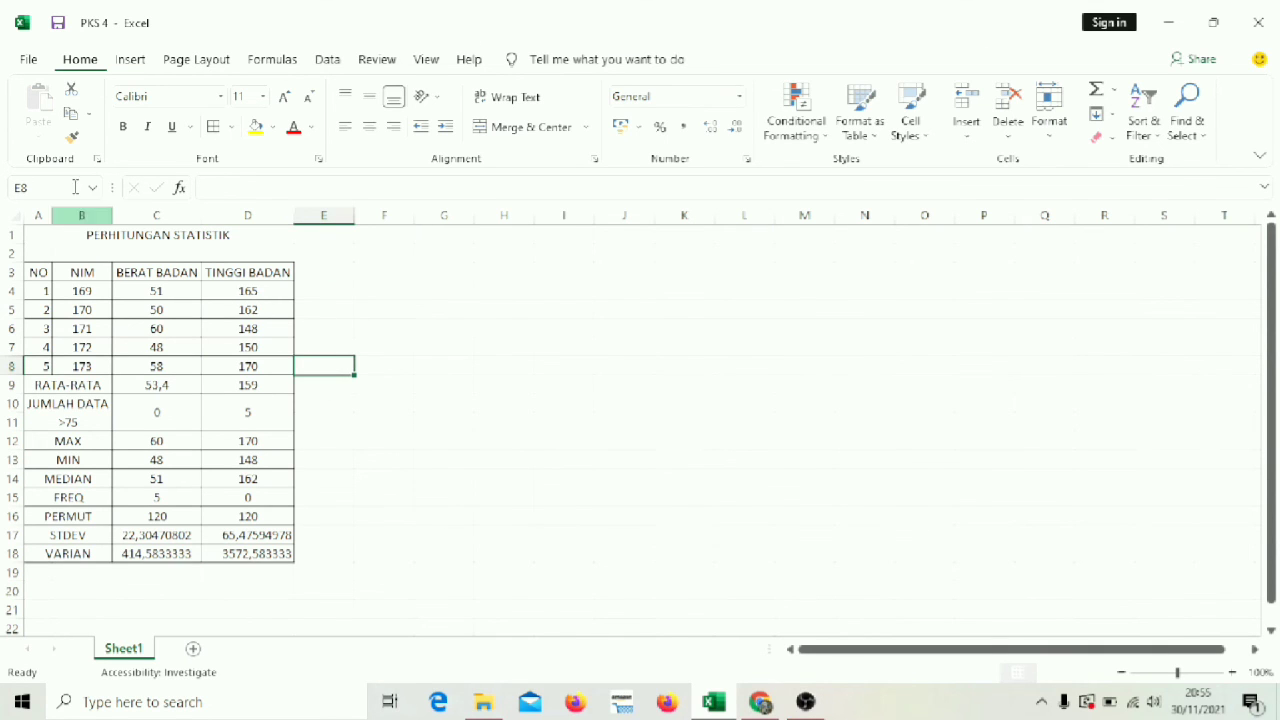
left_click(58, 24)
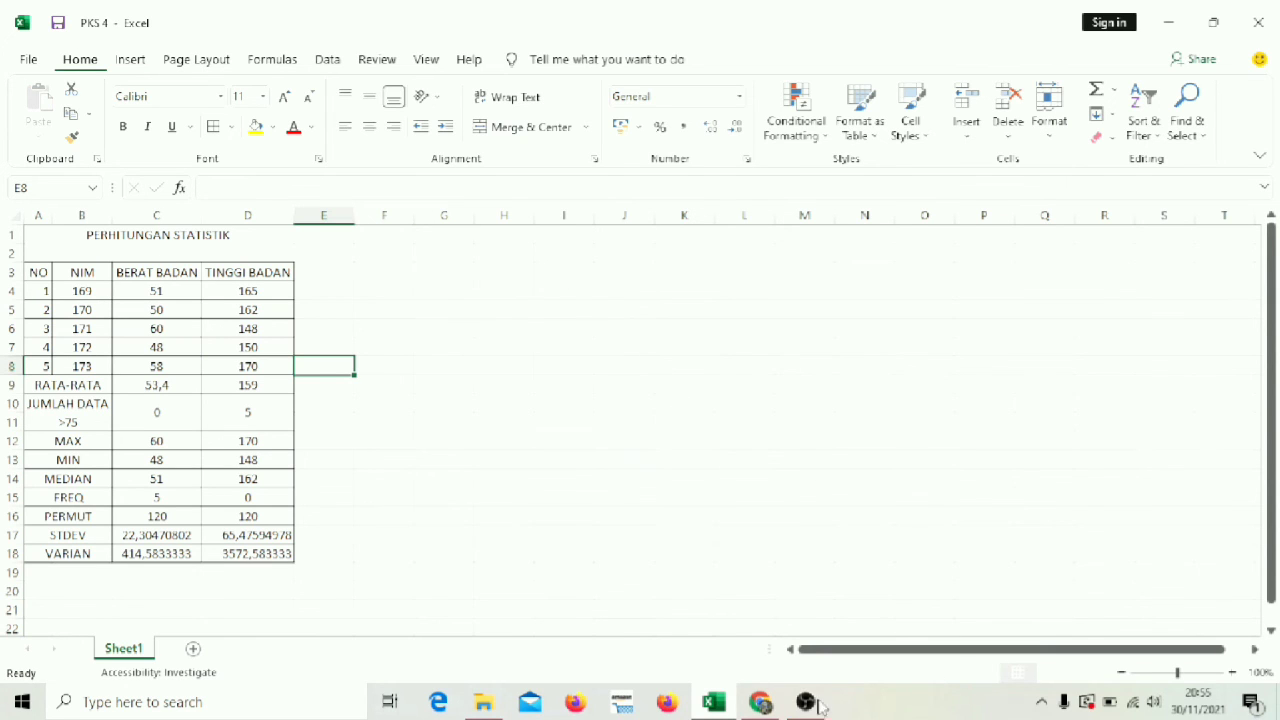
- Switch to Chrome, open Google Sheets in the empty tab and create a blank spreadsheet
left_click(762, 702)
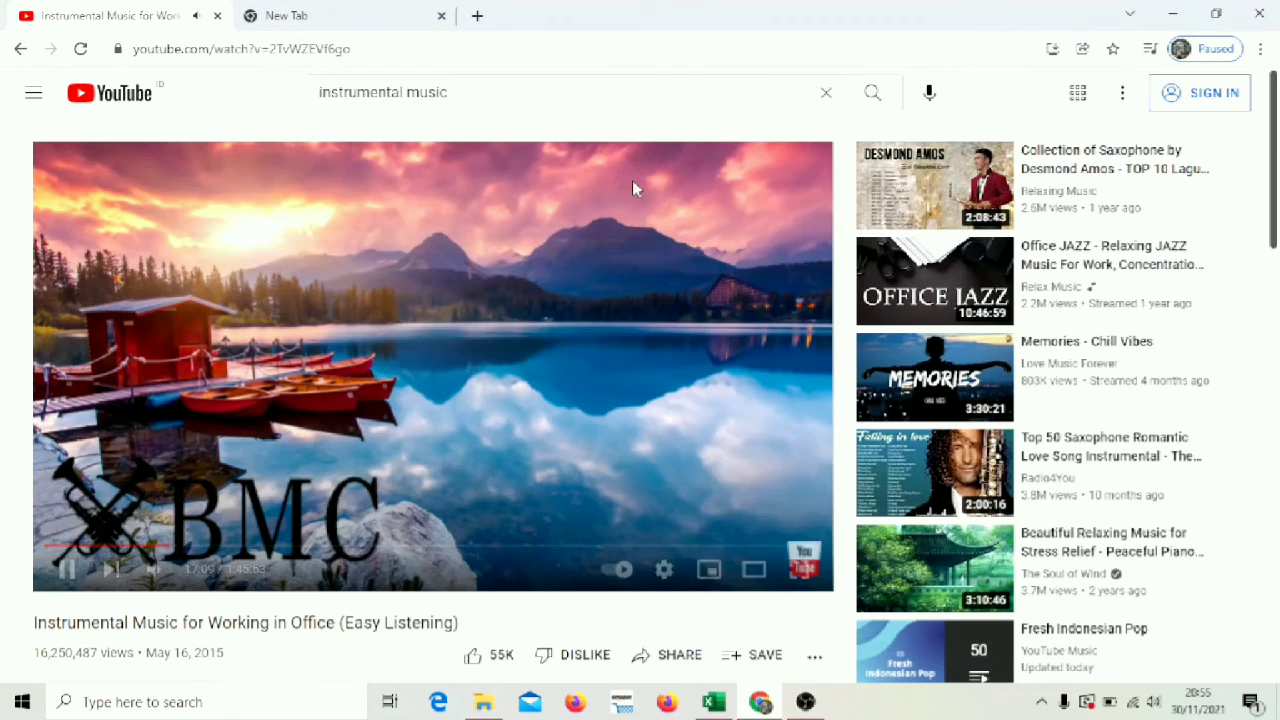
left_click(331, 12)
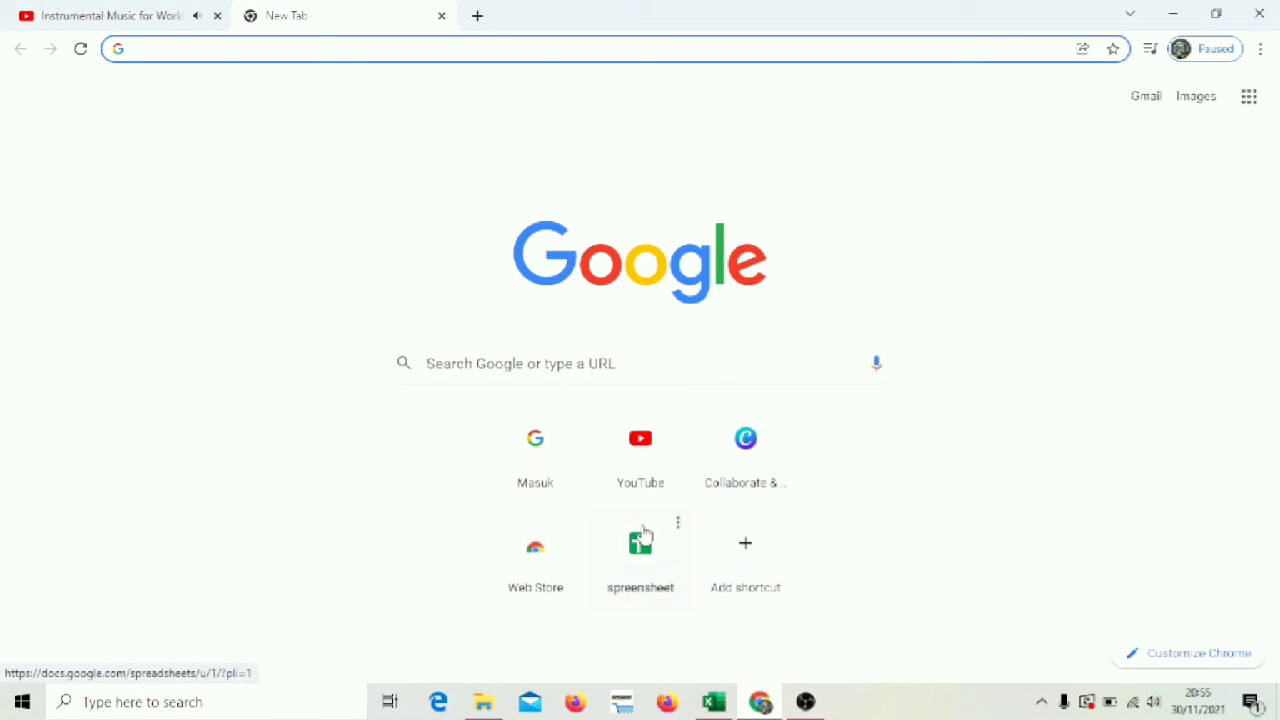
left_click(657, 565)
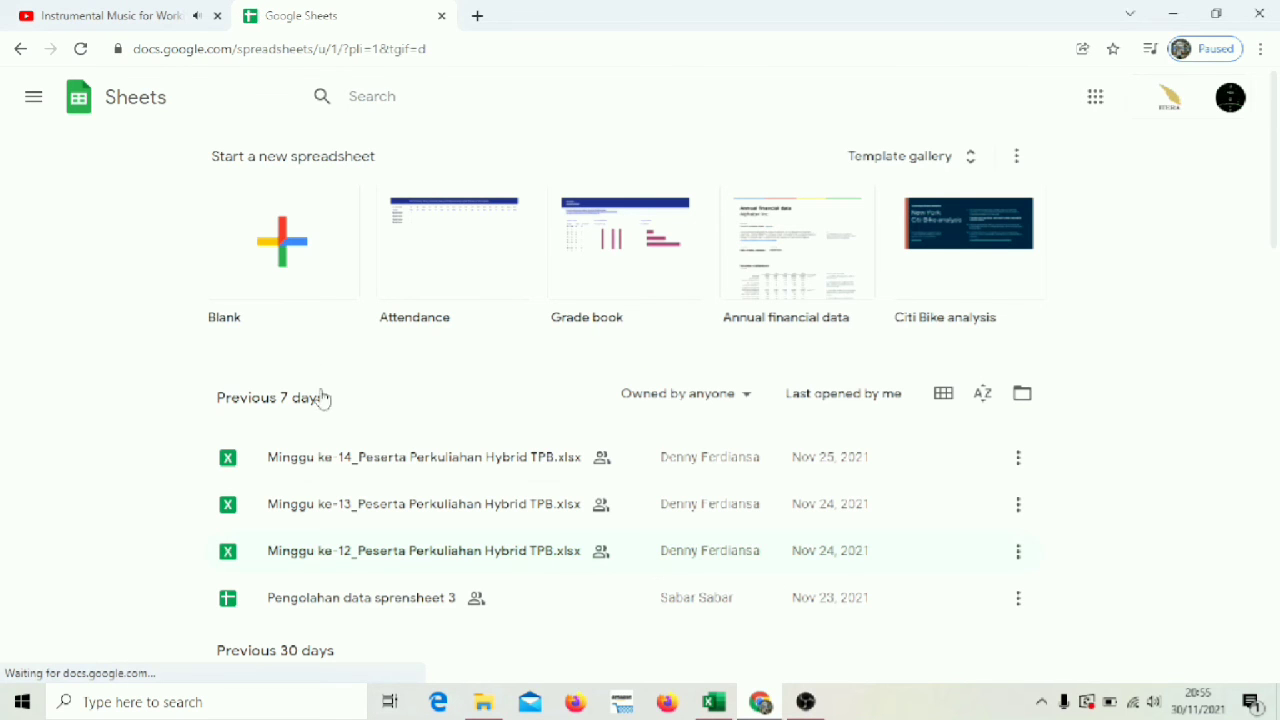
left_click(264, 260)
left_click(301, 258)
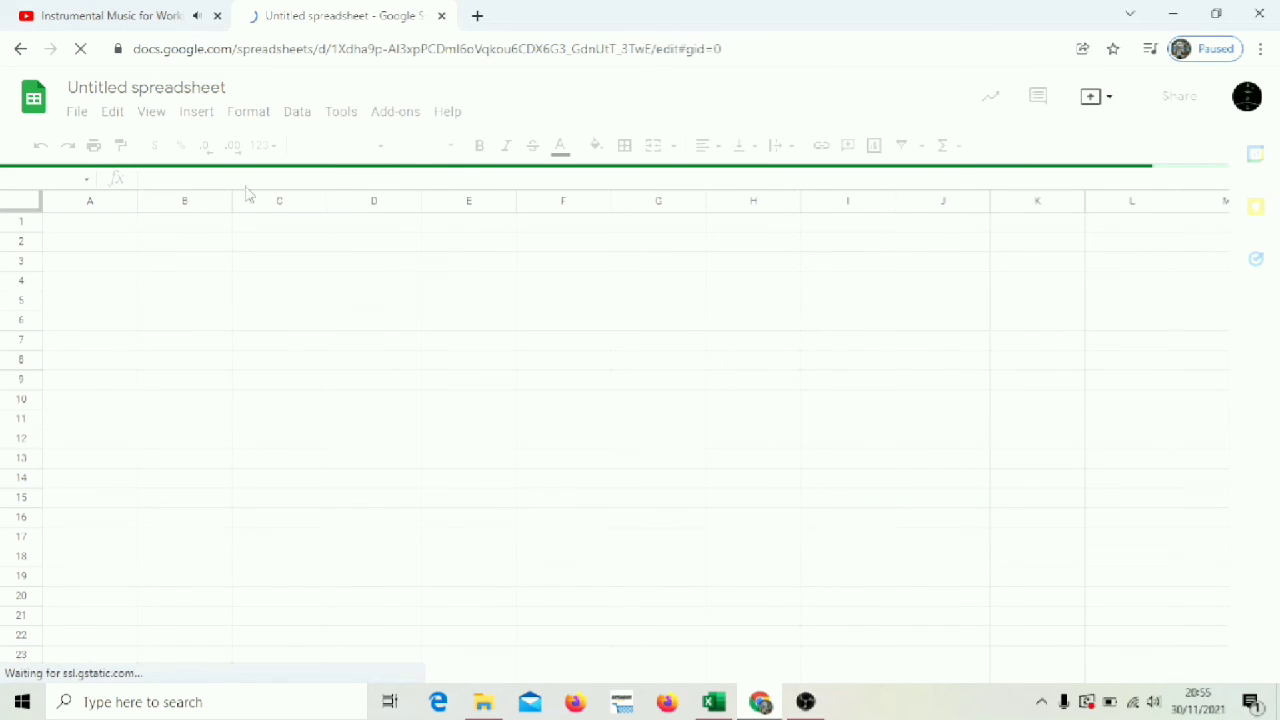
left_click(168, 283)
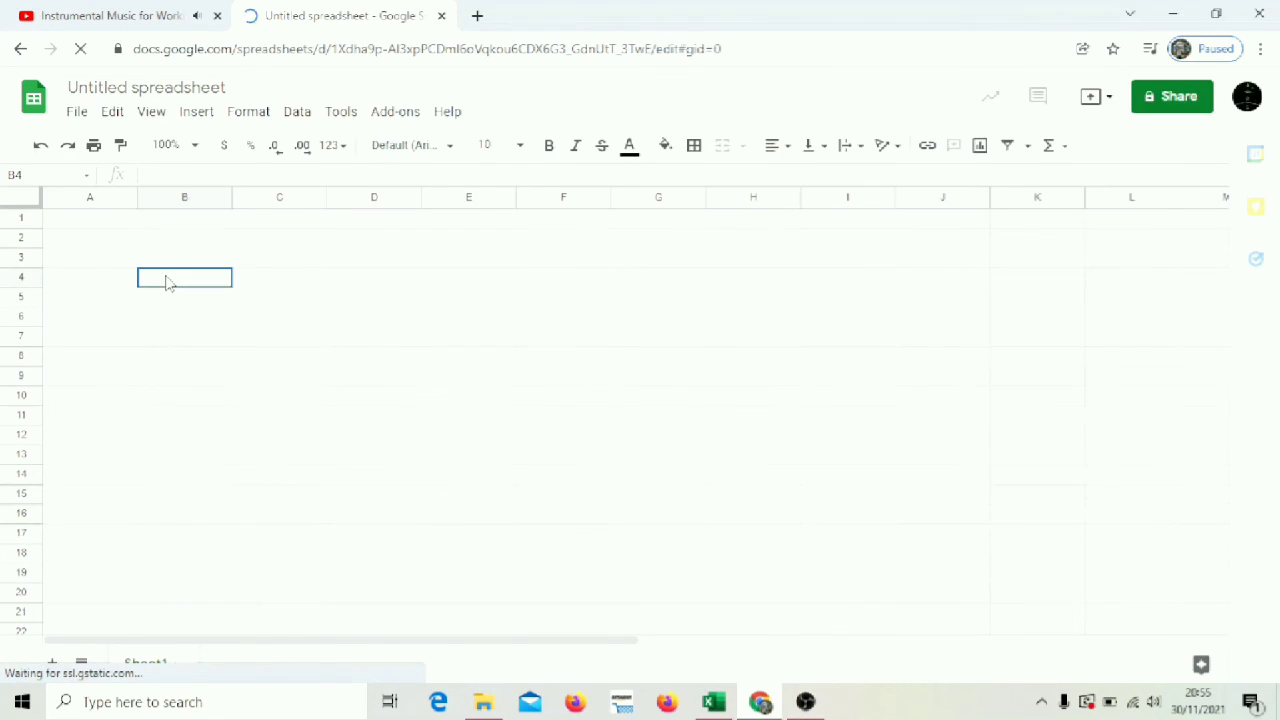
- Import PKS 4.xlsx from the device's Documents folder into the blank spreadsheet with the import location Replace spreadsheet
left_click(80, 111)
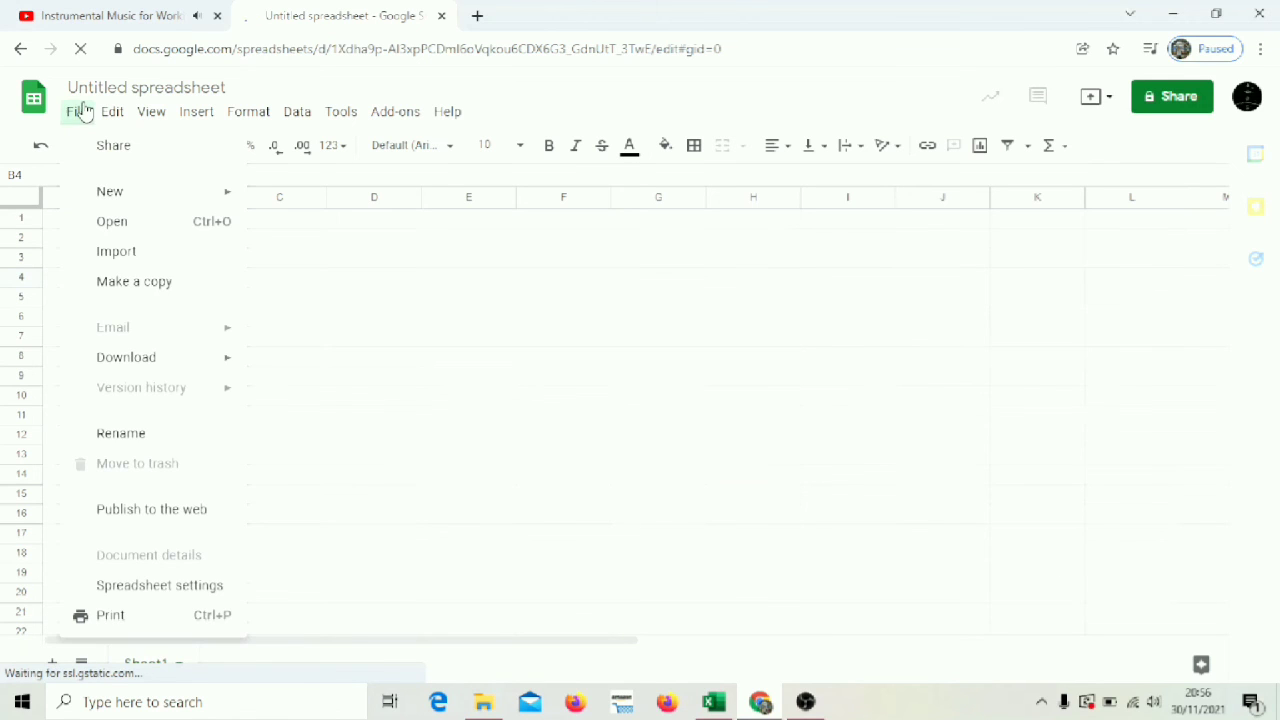
left_click(172, 254)
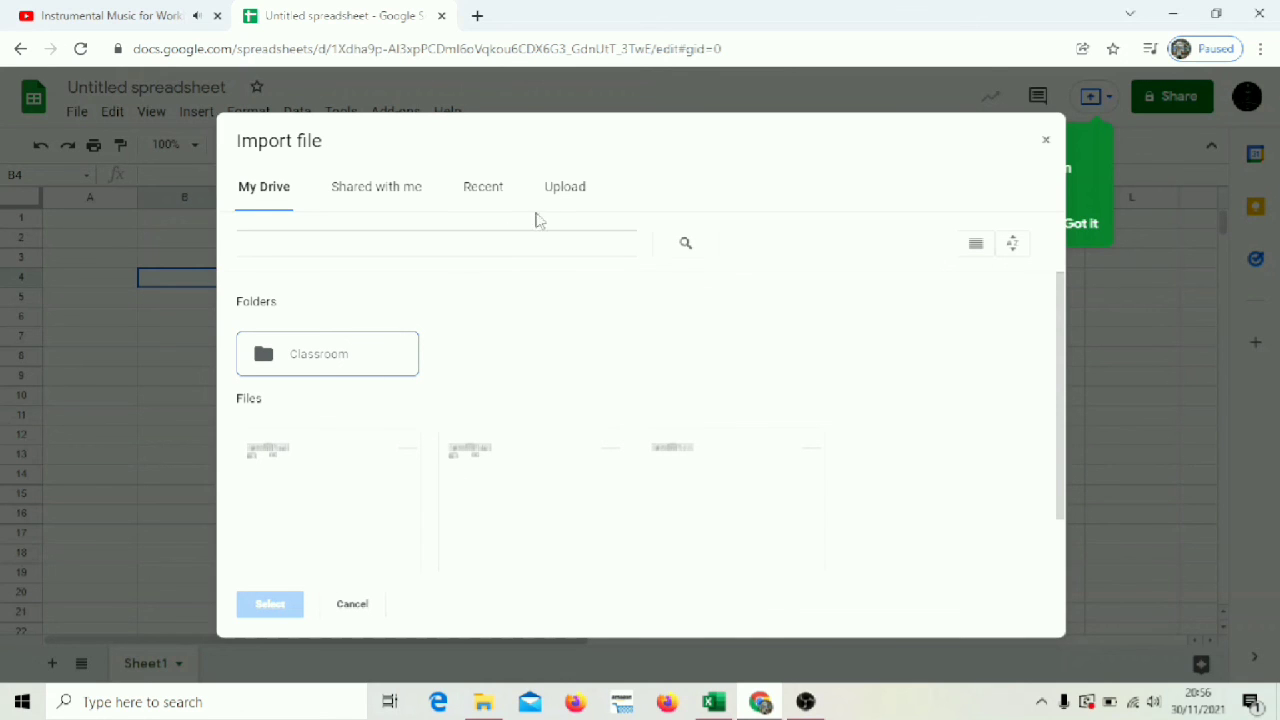
left_click(567, 198)
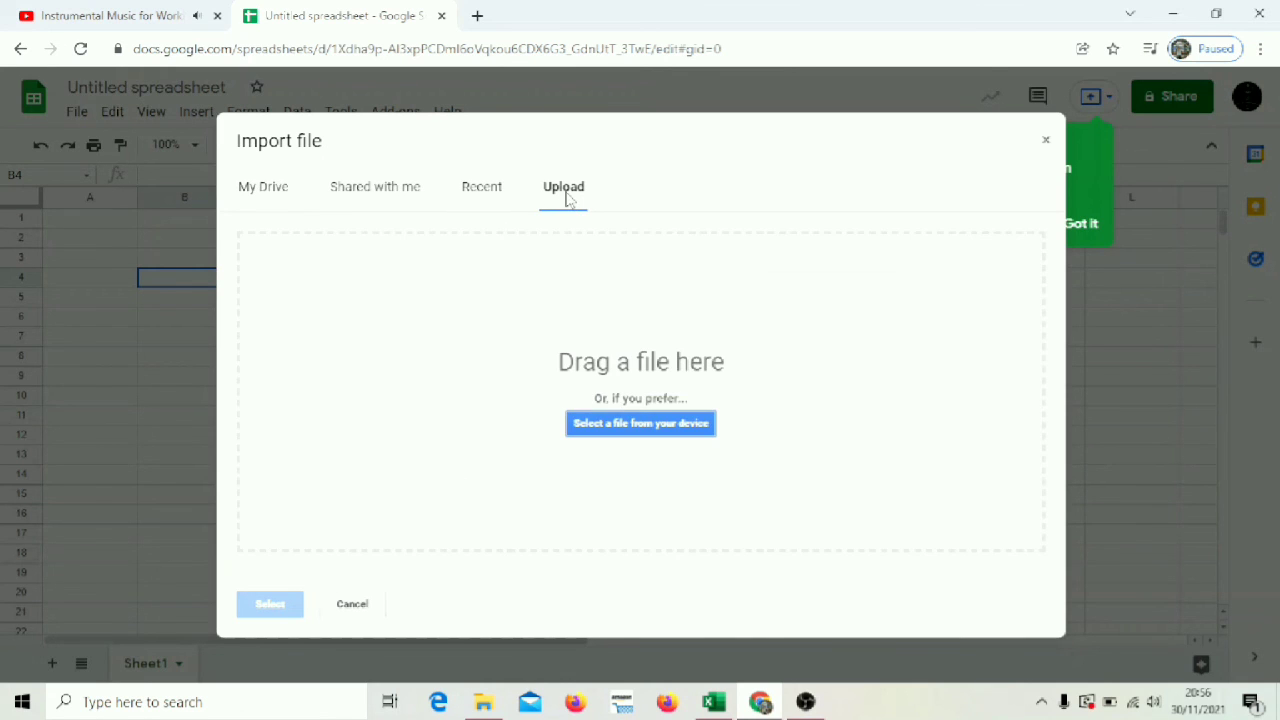
left_click(617, 420)
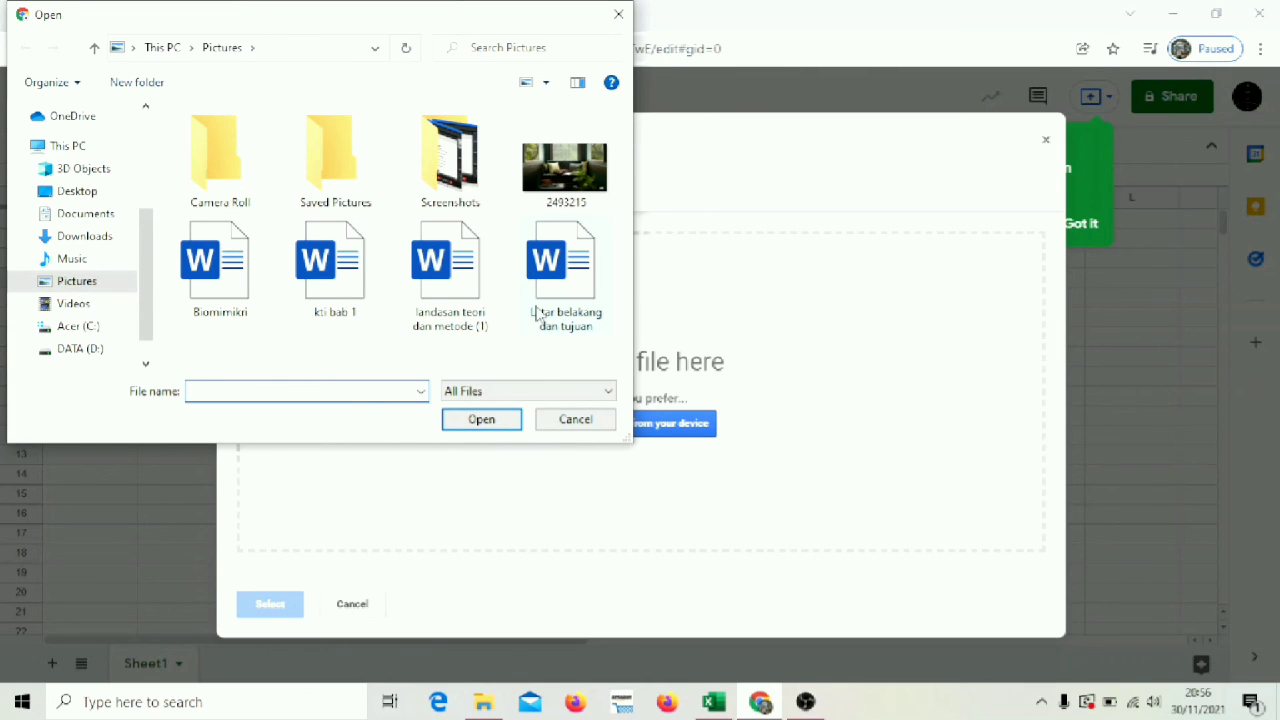
left_click(68, 215)
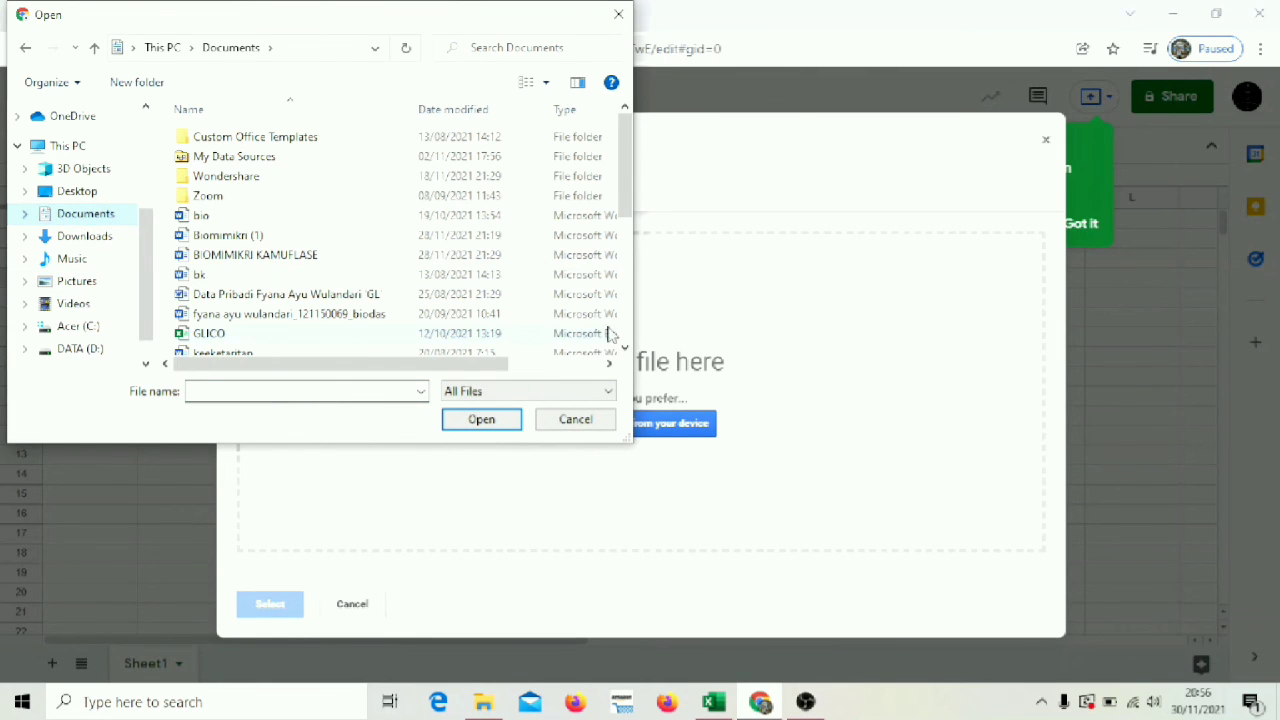
left_click(625, 333)
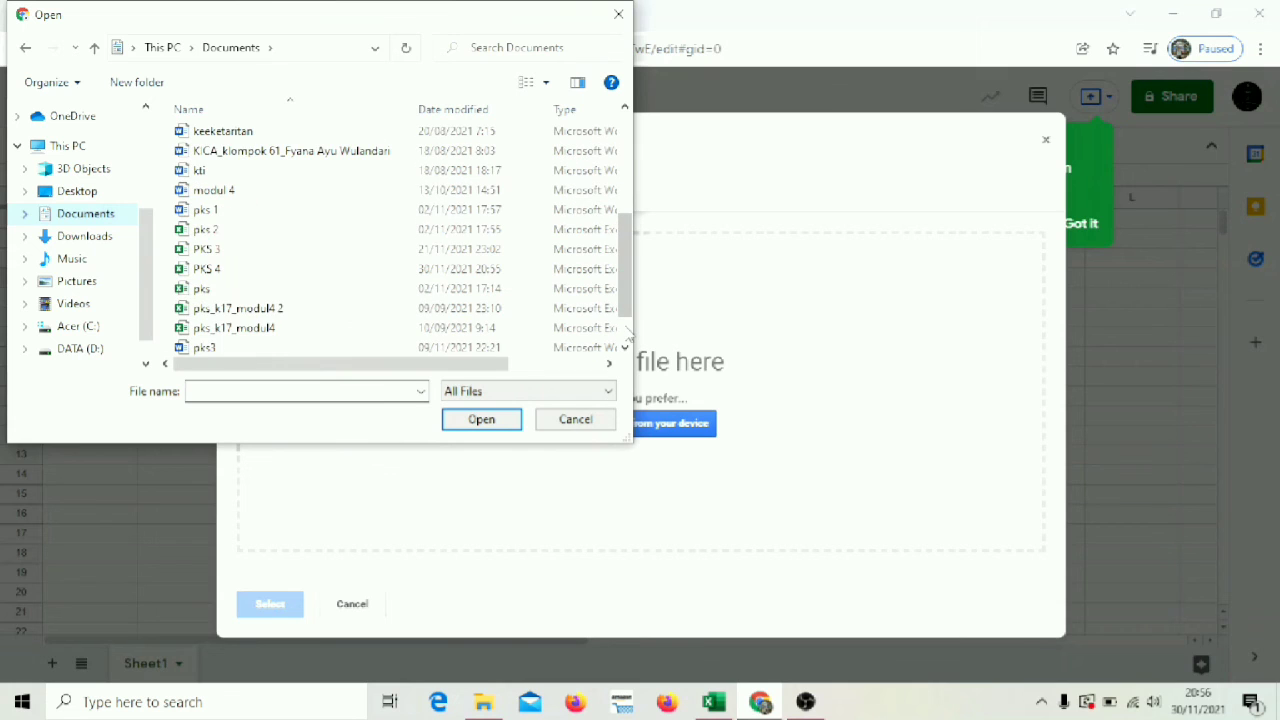
left_click(228, 269)
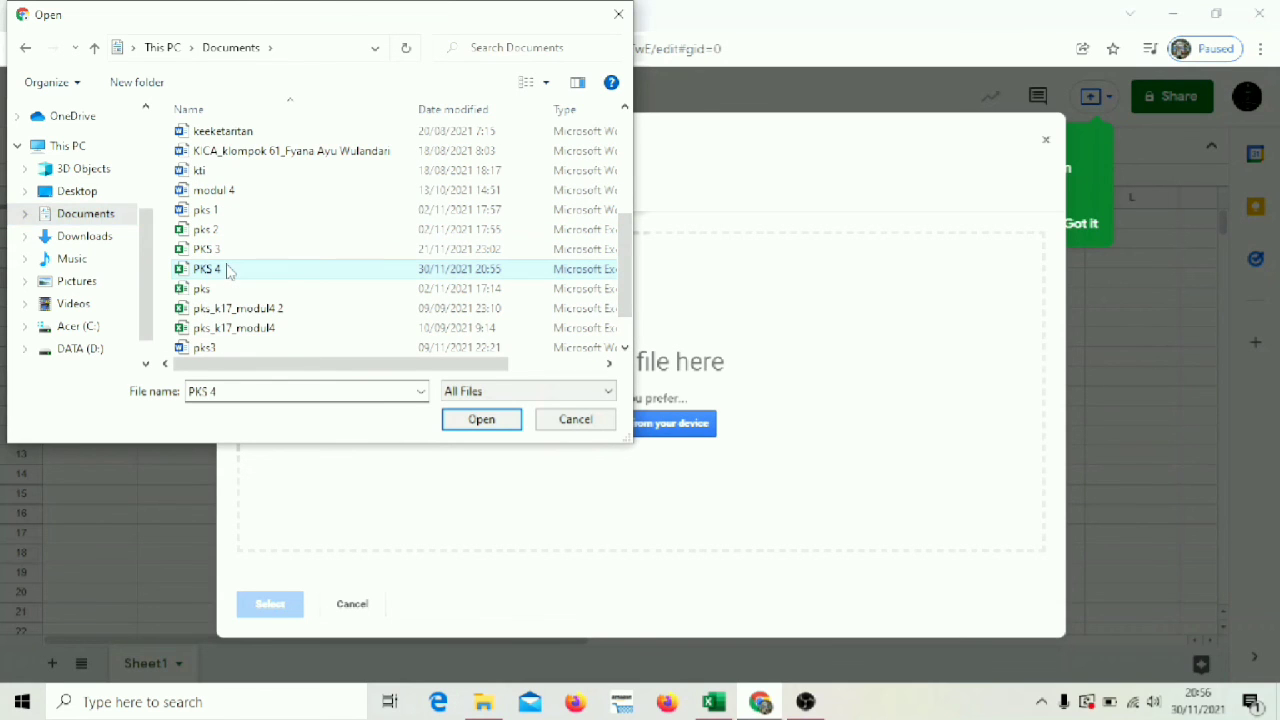
left_click(484, 420)
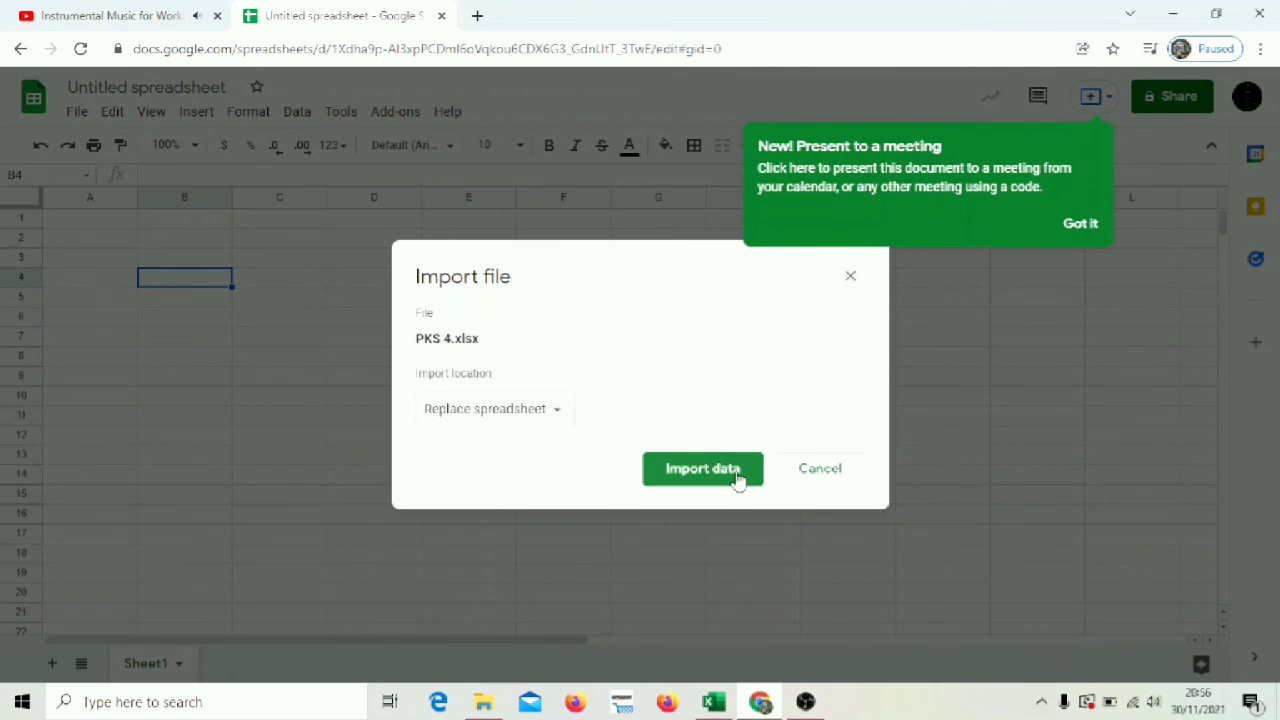
left_click(737, 480)
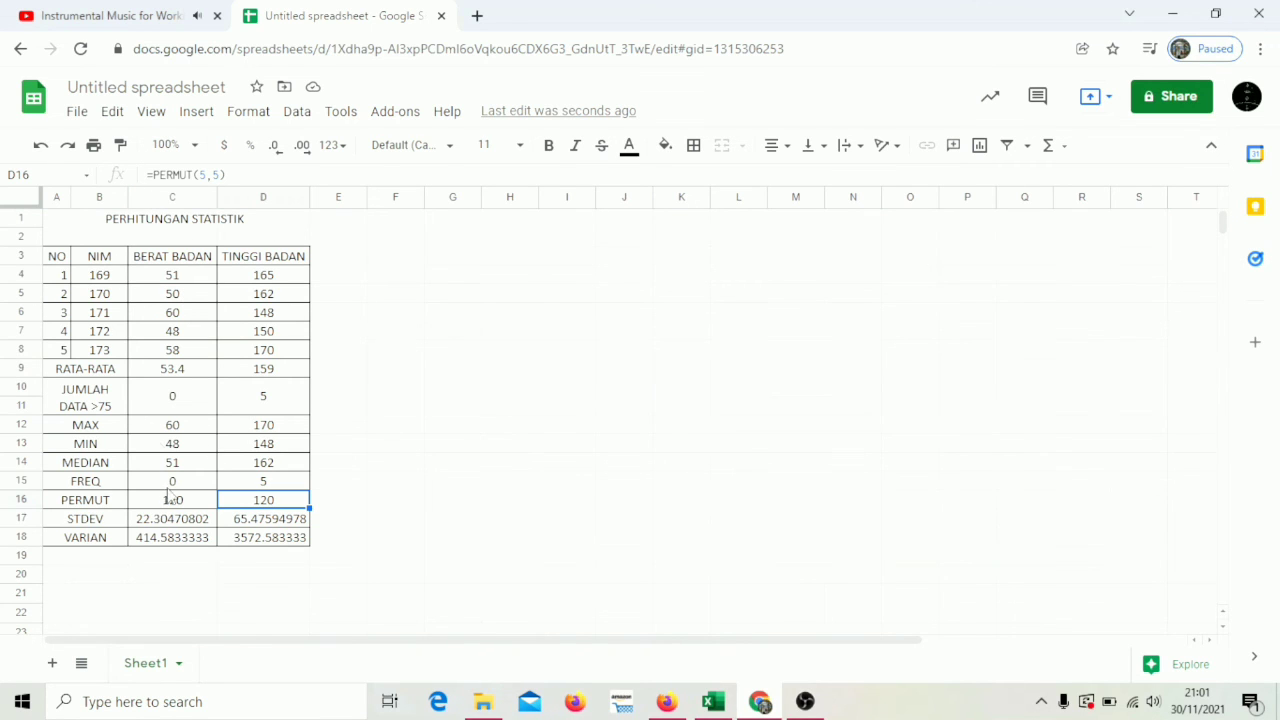
- Check the imported formulas for the count above 75 and the BERAT BADAN MAX, STDEV and VARIAN cells
left_click(263, 390)
left_click(362, 407)
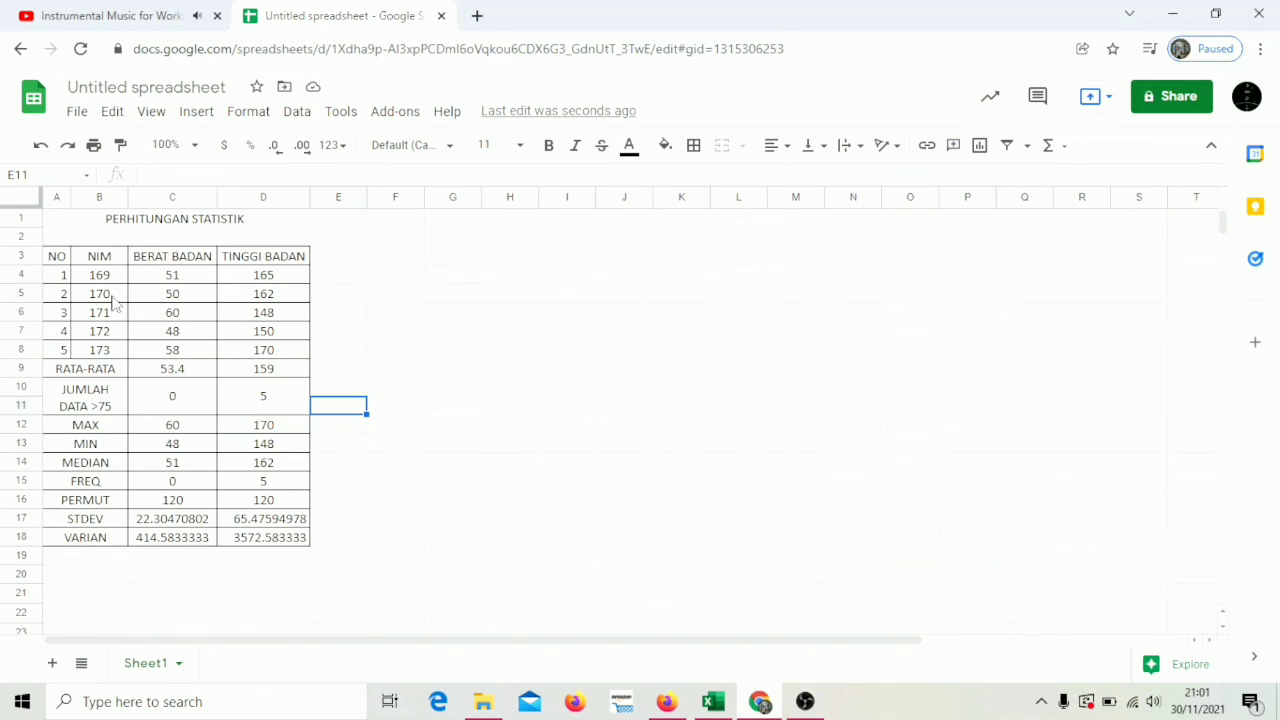
left_click(193, 390)
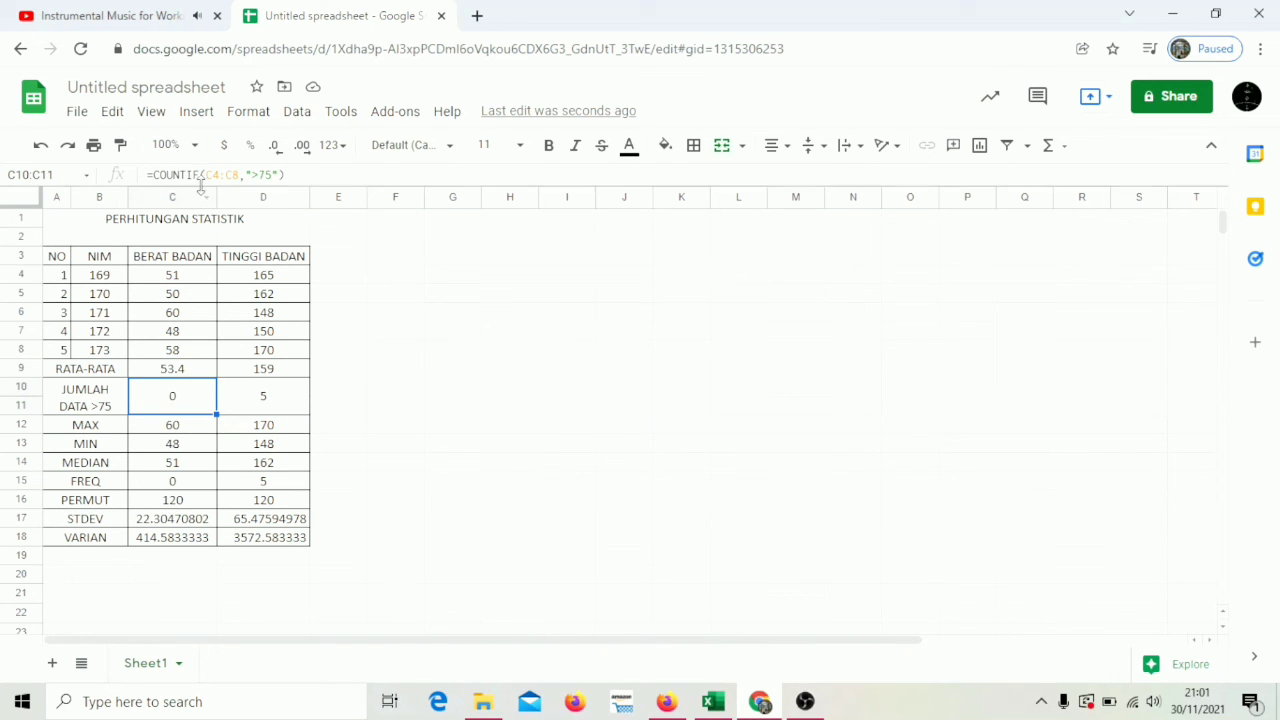
left_click(196, 428)
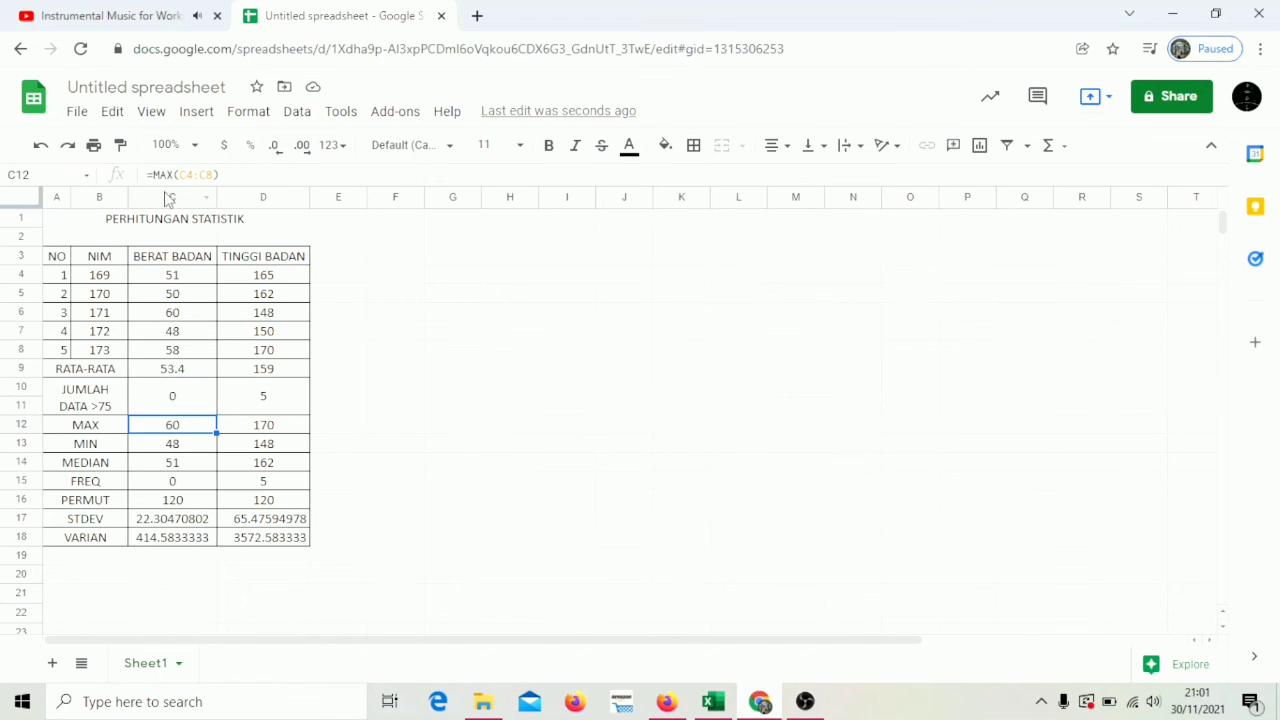
left_click(200, 527)
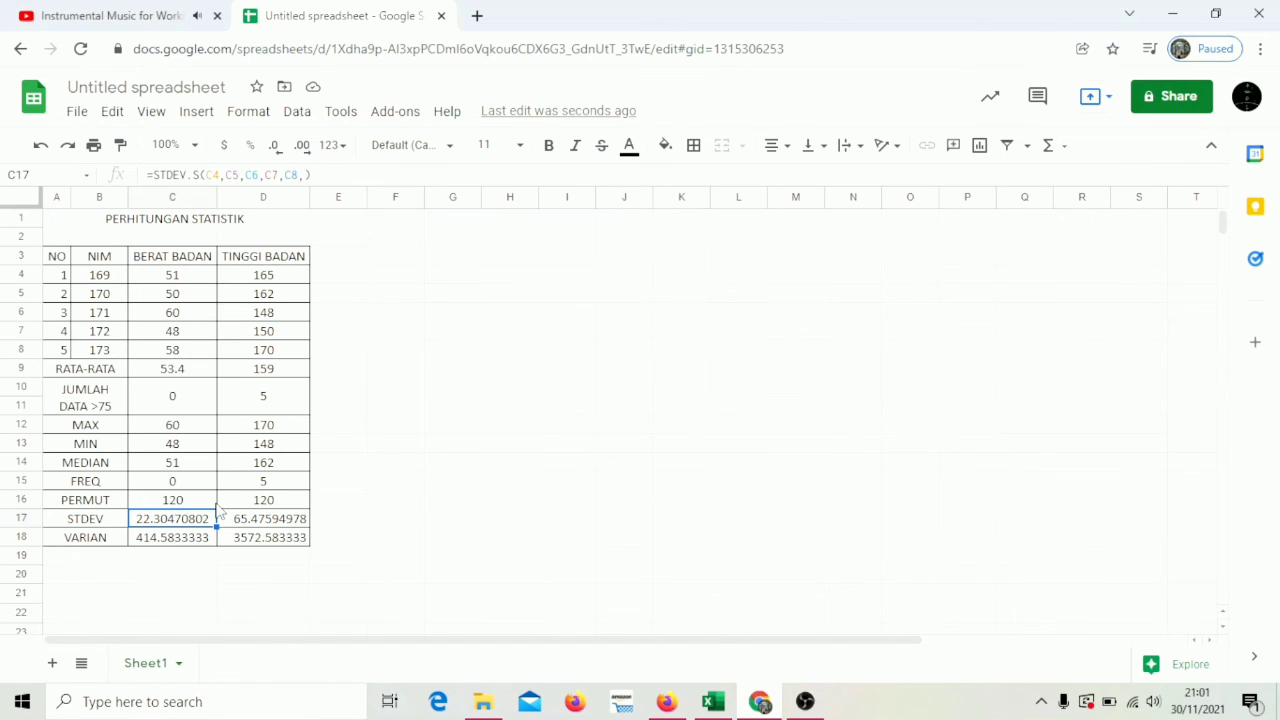
left_click(208, 540)
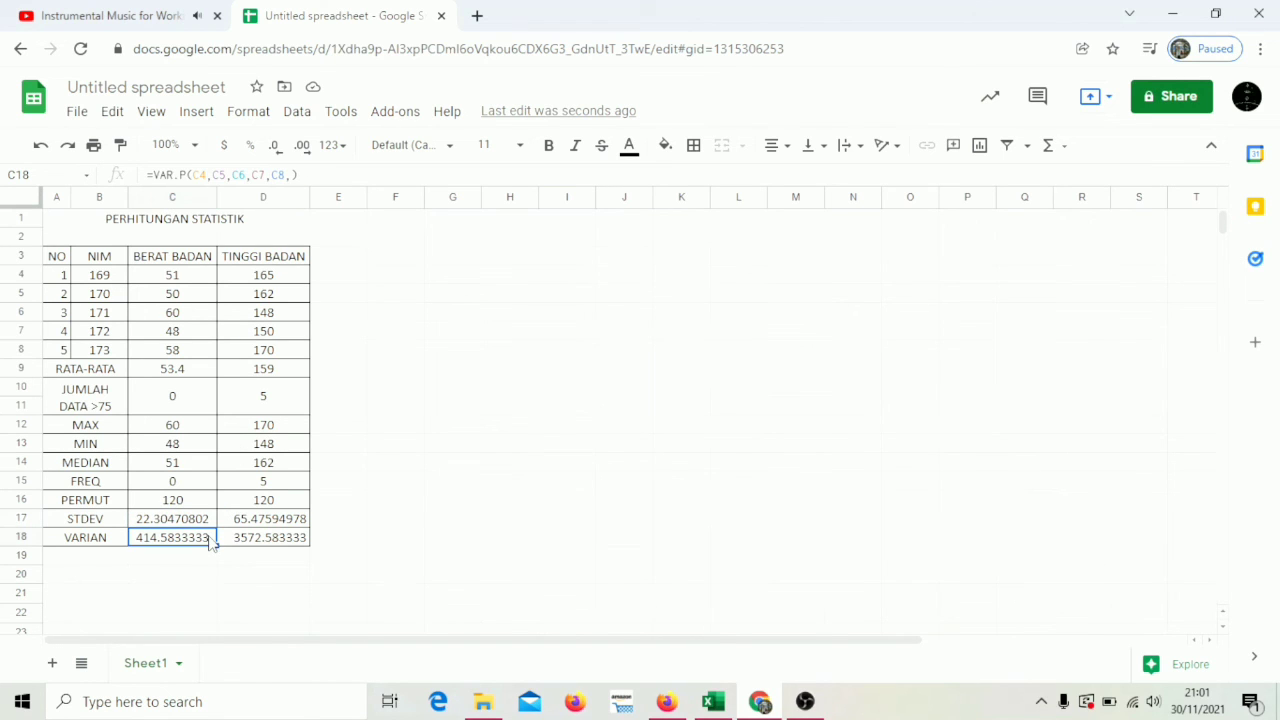